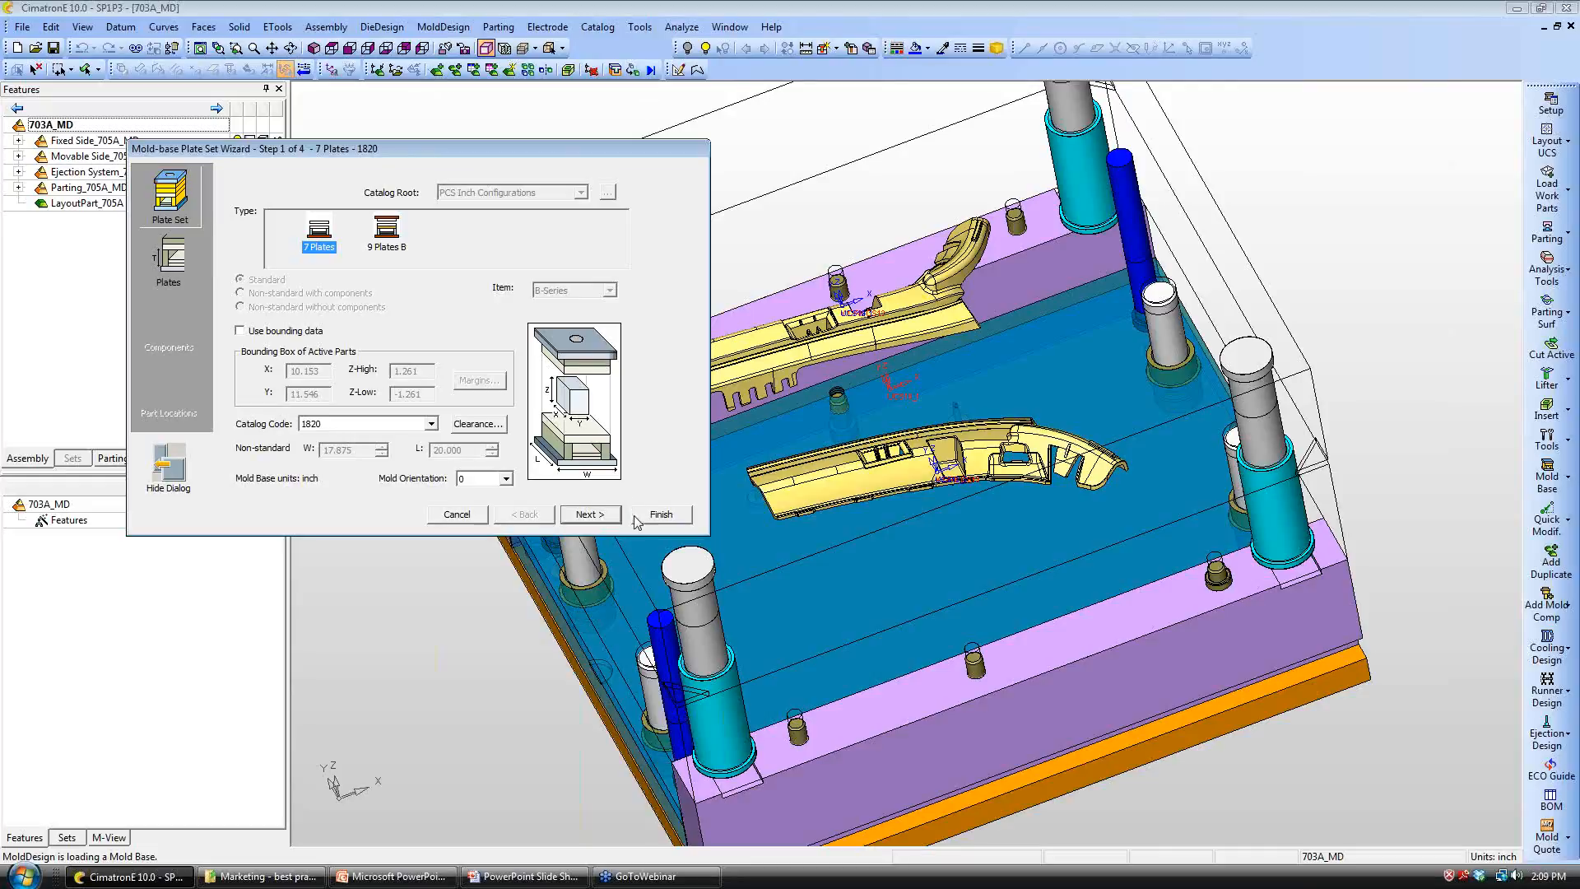
Step: Cancel the mold-base plate set wizard and review the mold dimension parameters in Mold Setup
left_click(457, 514)
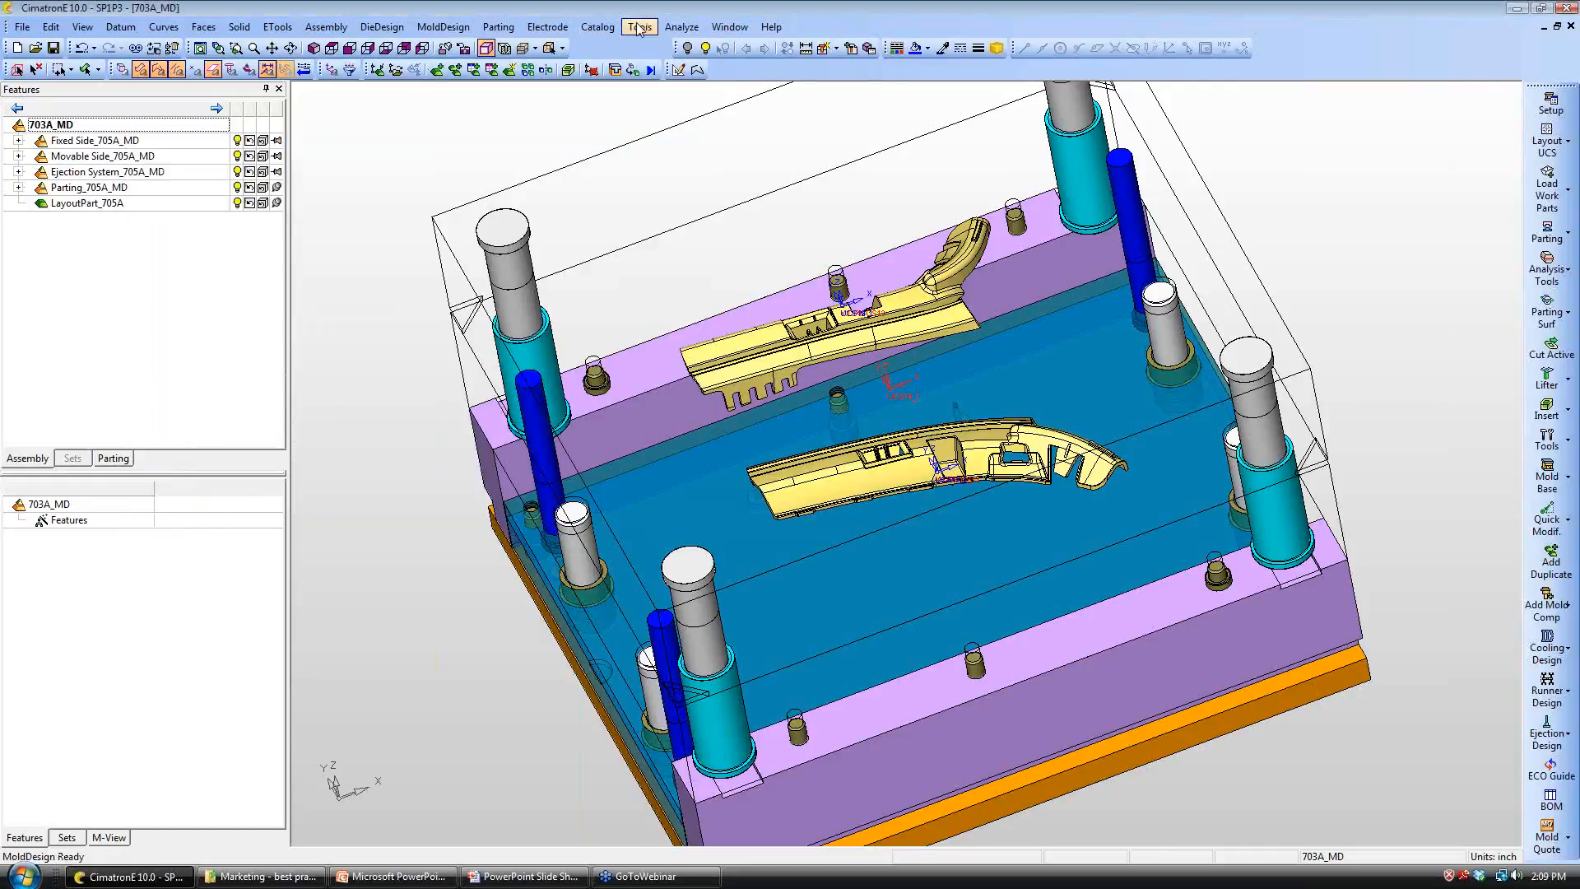
left_click(640, 28)
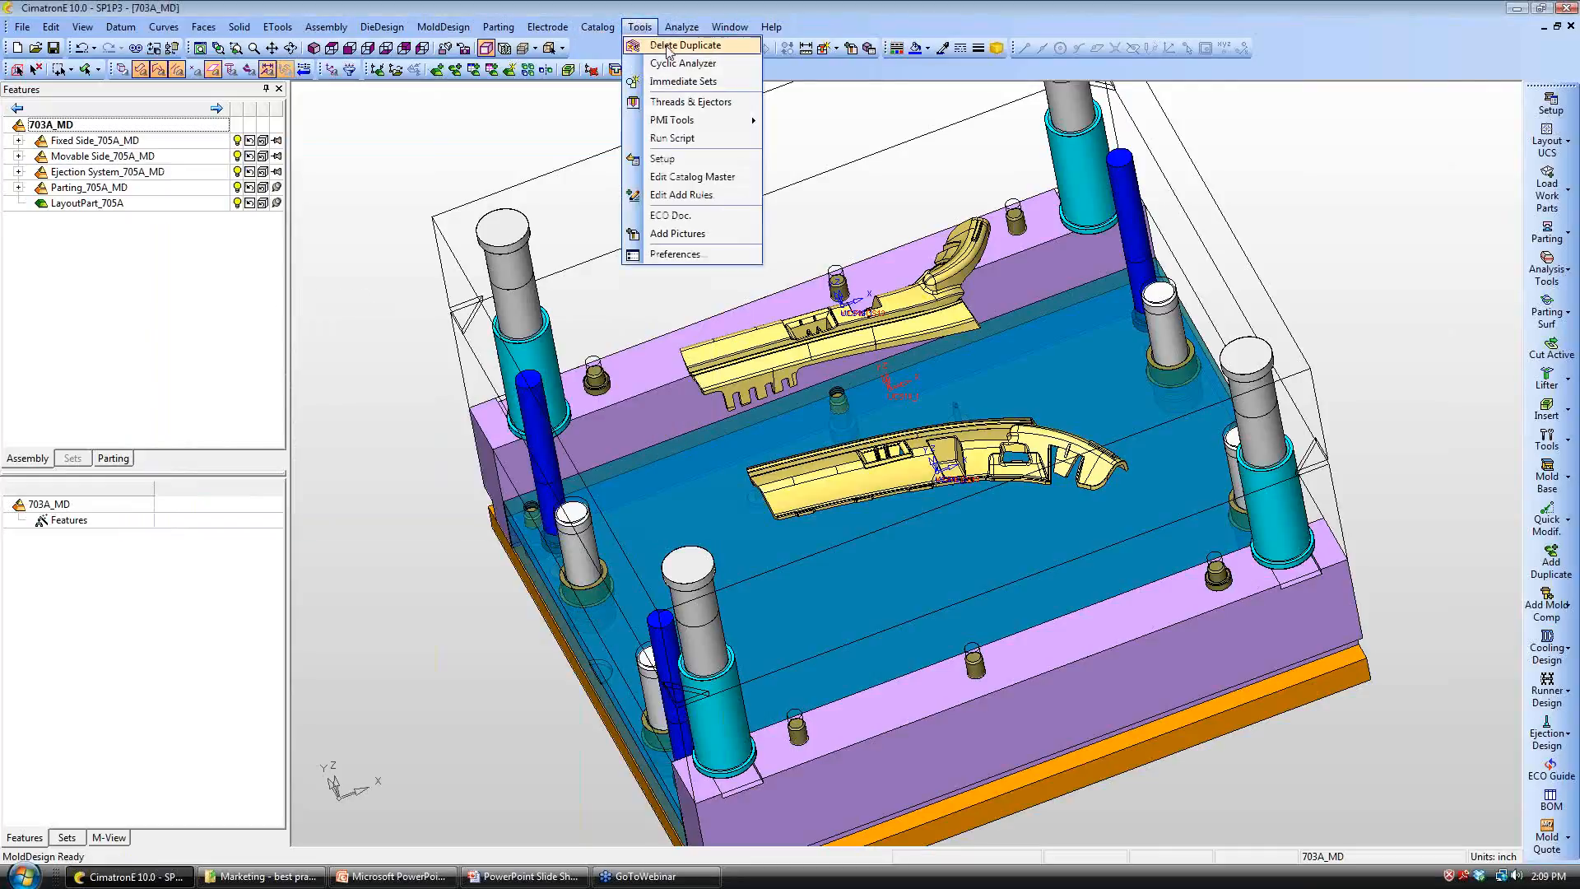
left_click(679, 177)
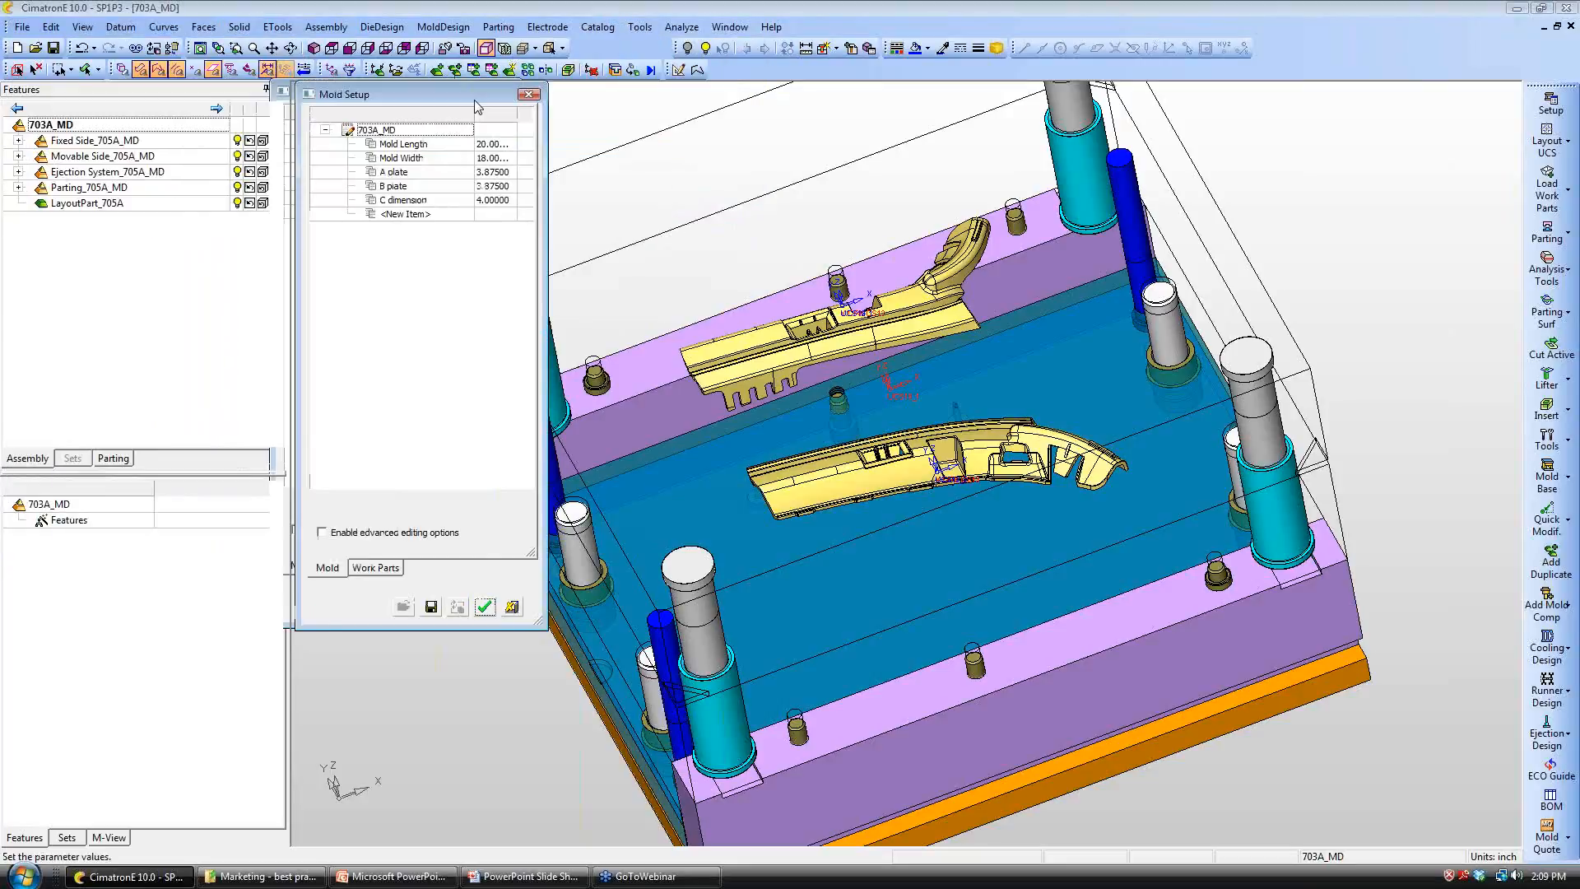
left_click_drag(474, 101, 542, 134)
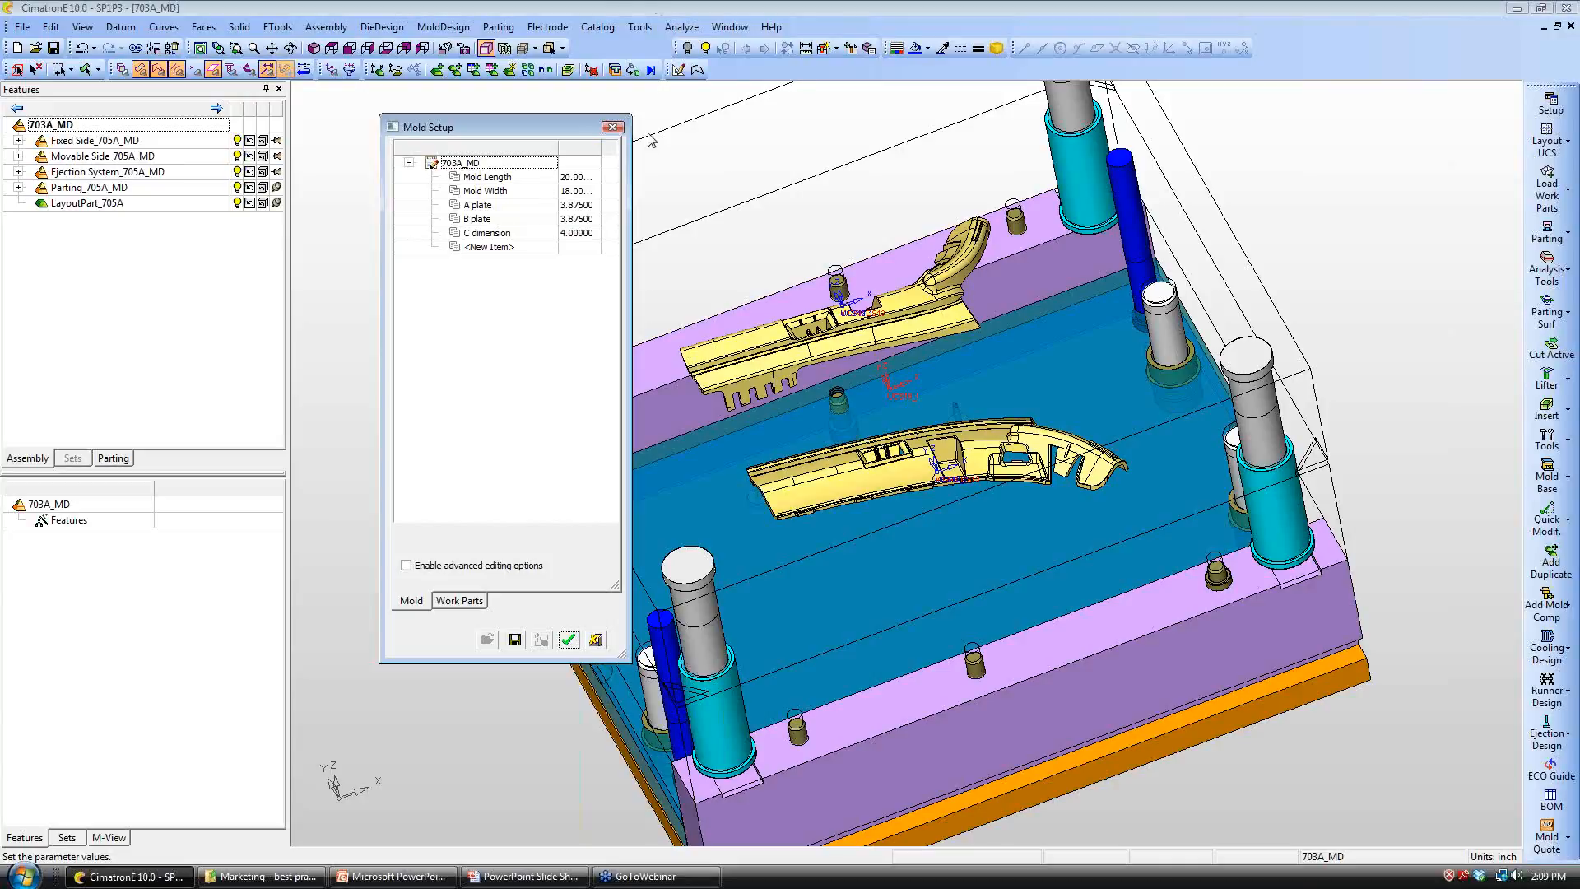
left_click(612, 127)
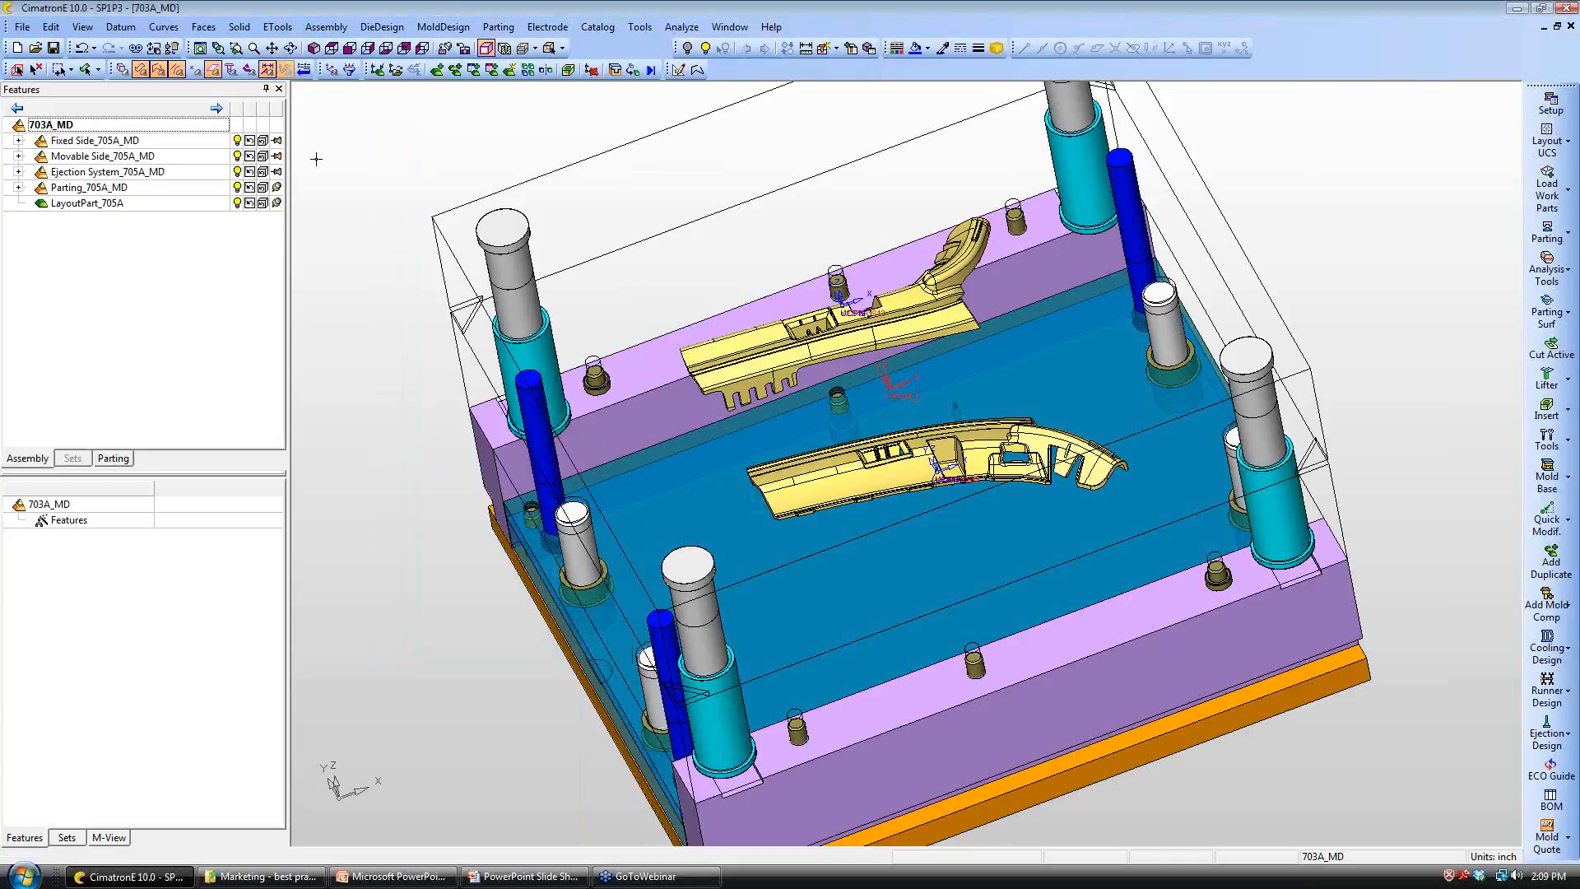
Step: Hide the Fixed Side, Movable Side and Ejection System assemblies to leave only the two access panel parts displayed
left_click(237, 140)
left_click(237, 156)
left_click(237, 171)
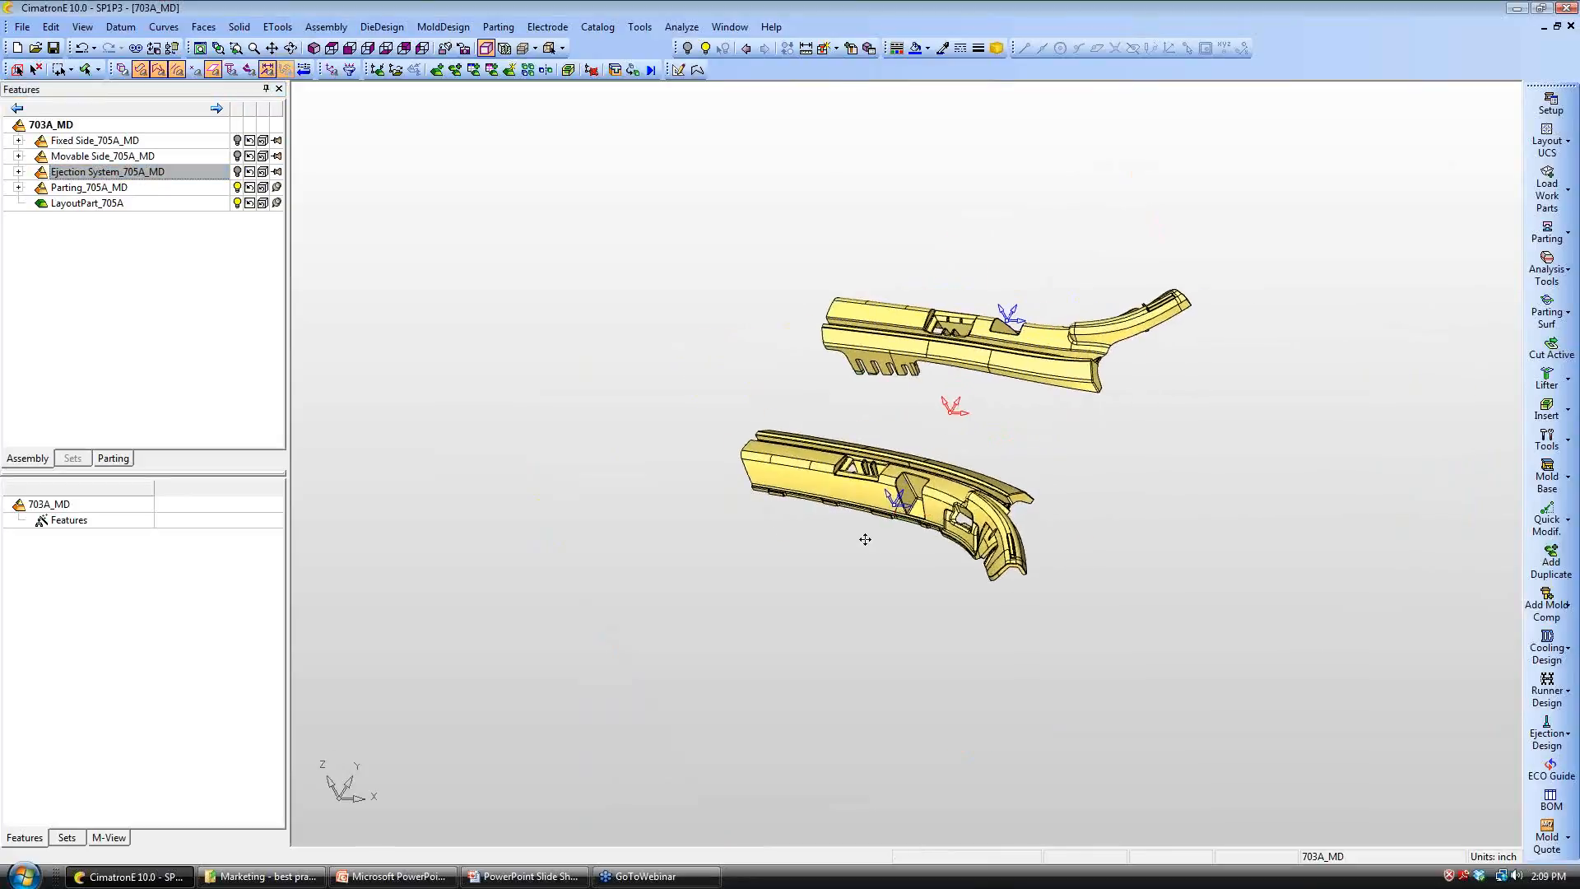
Step: Expand the Parting assembly and activate the access panel-Work part
left_click(18, 188)
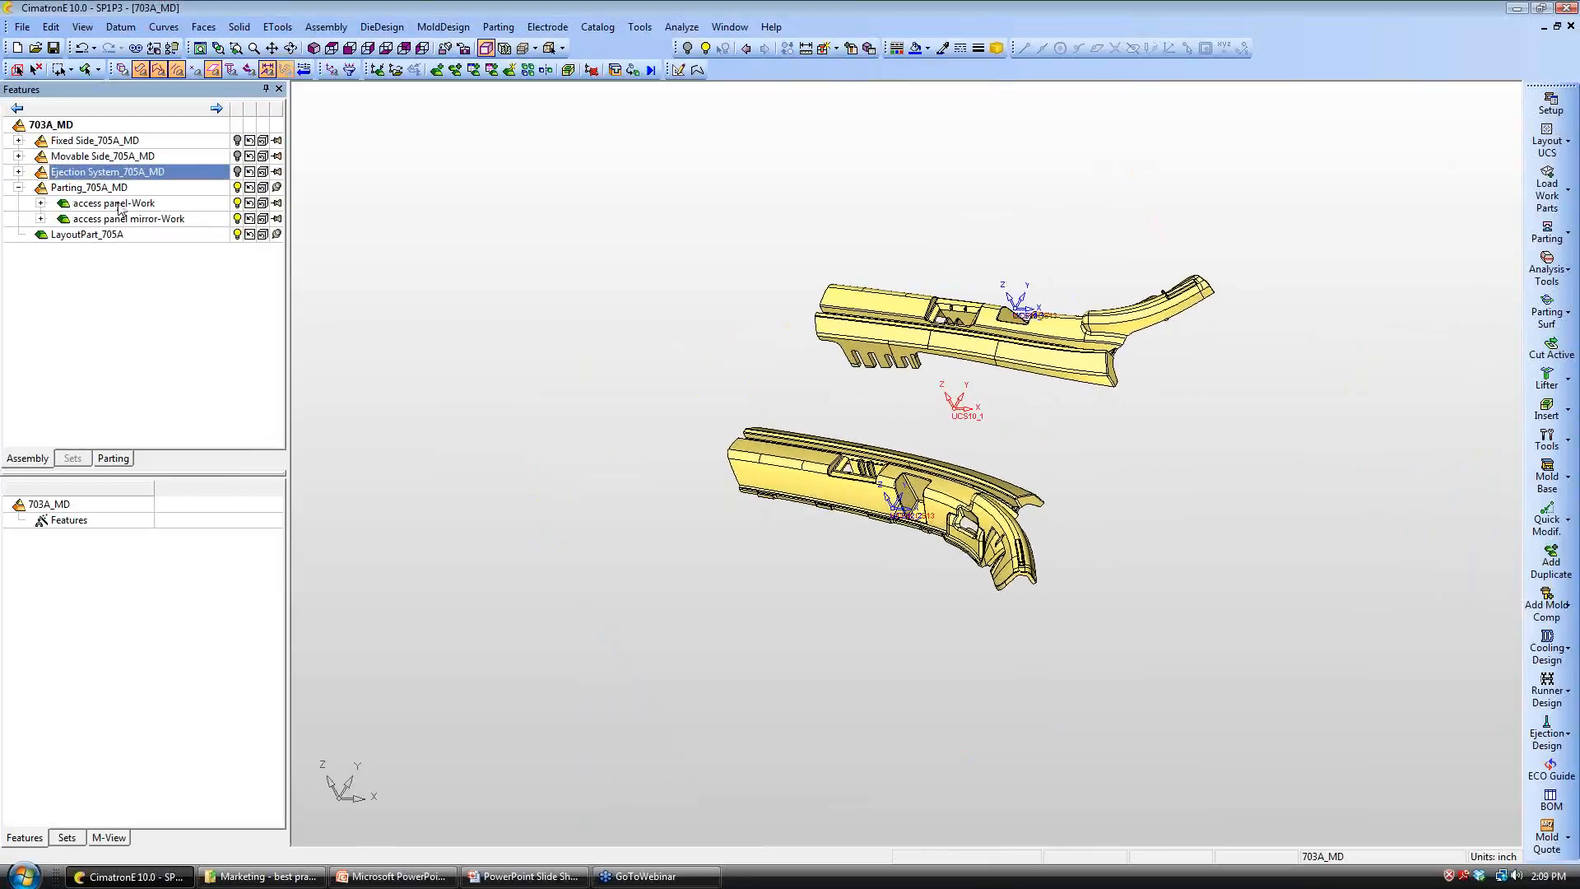
right_click(117, 204)
left_click(181, 216)
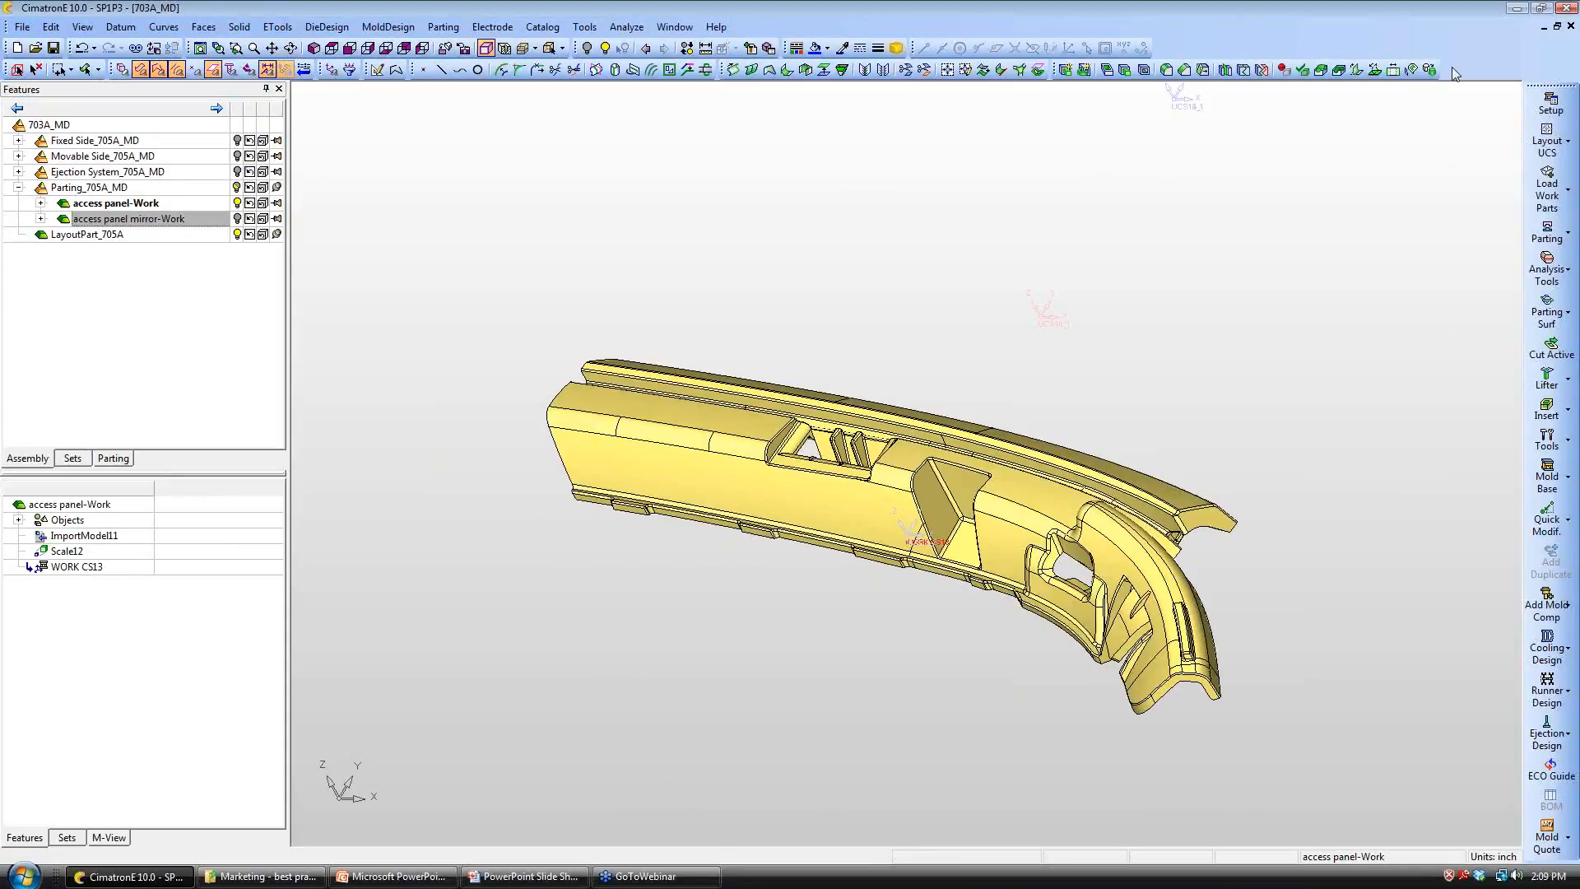
Step: Start a QuickSplit on the access panel and run the draft-angle analysis of the first direction at -0.1
left_click(1547, 230)
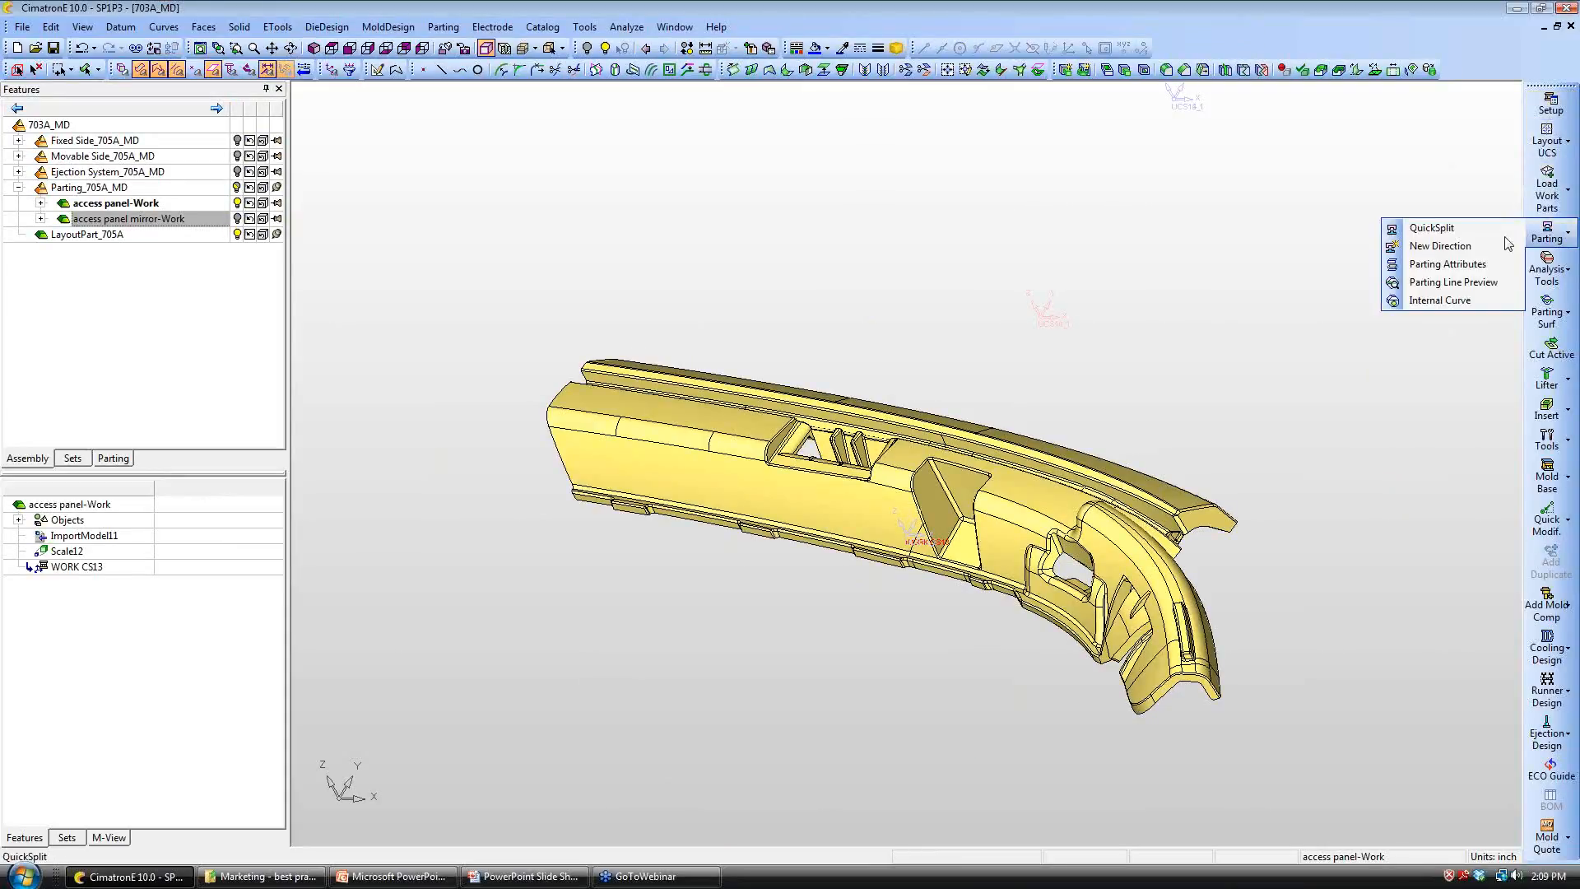
left_click(1432, 228)
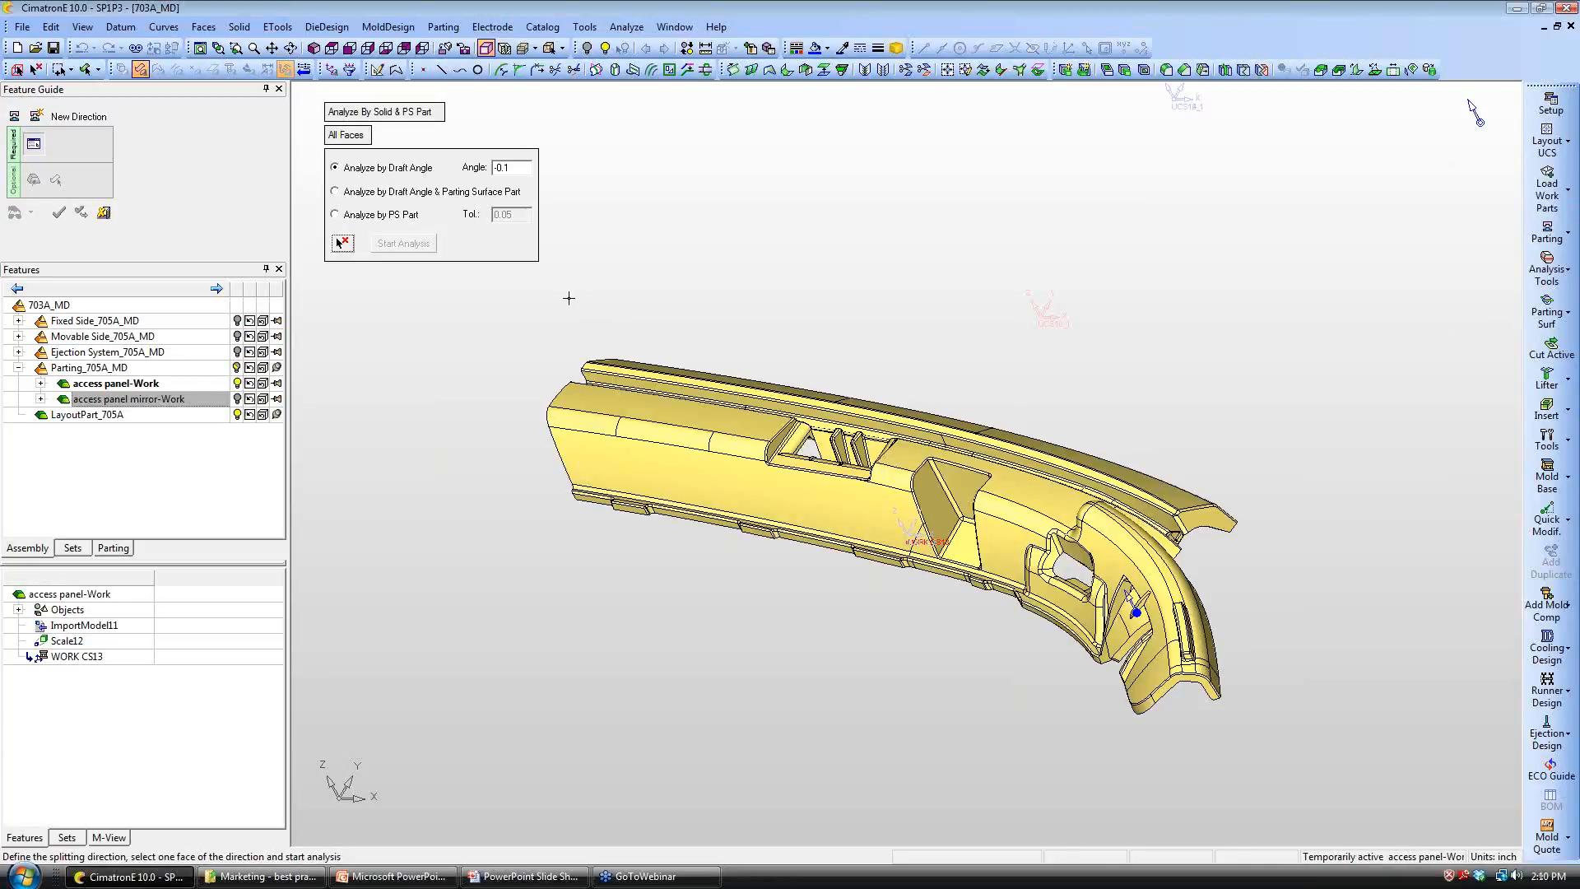
left_click(712, 422)
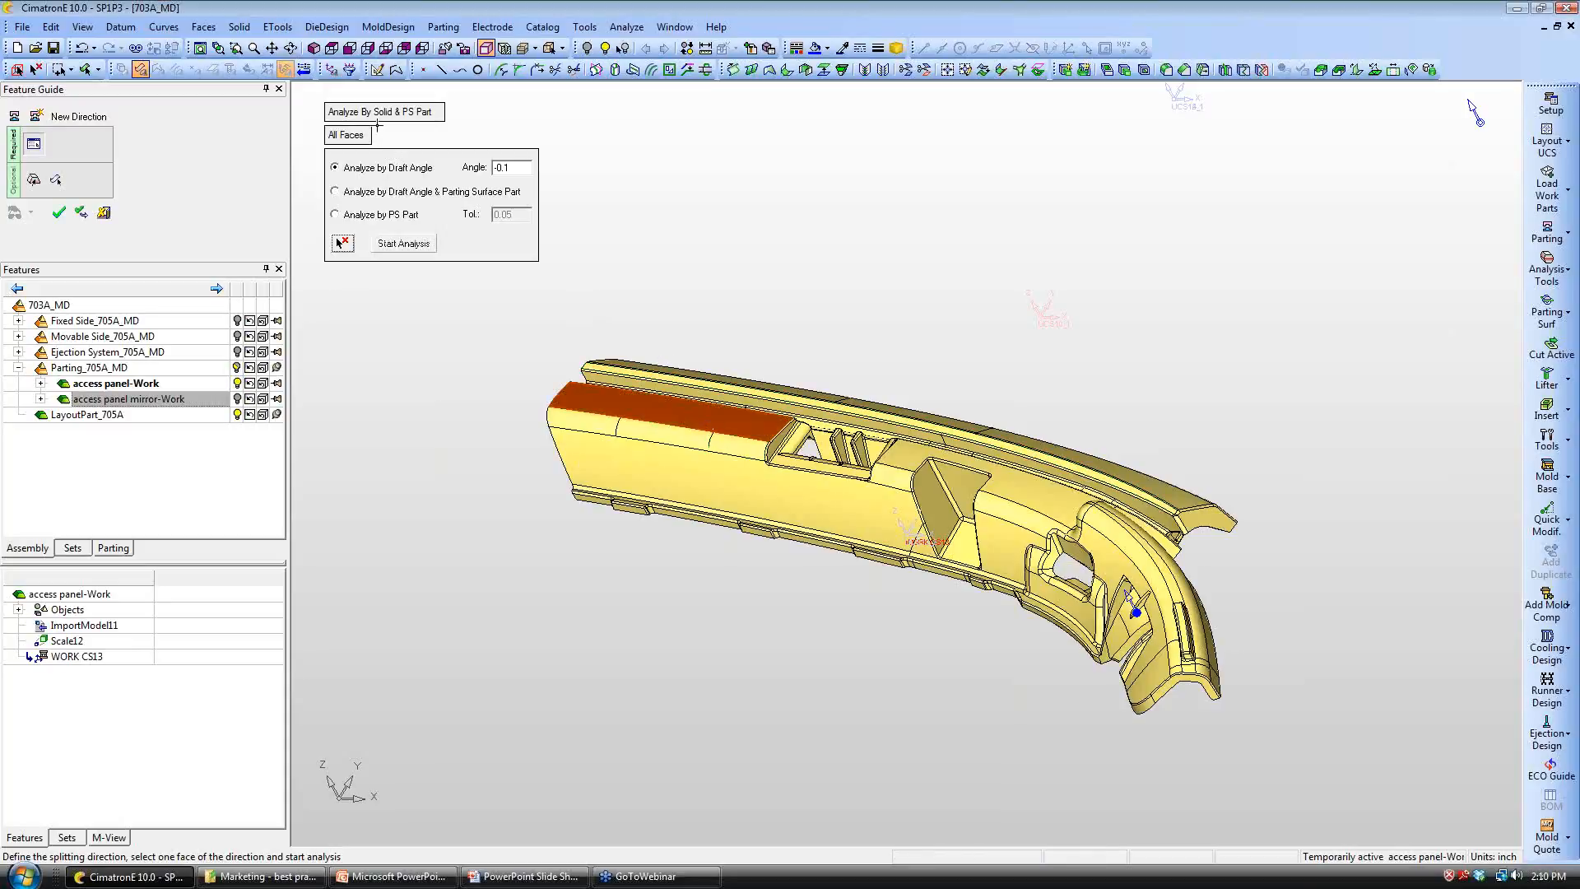
right_click(1136, 613)
left_click(1180, 529)
left_click(404, 243)
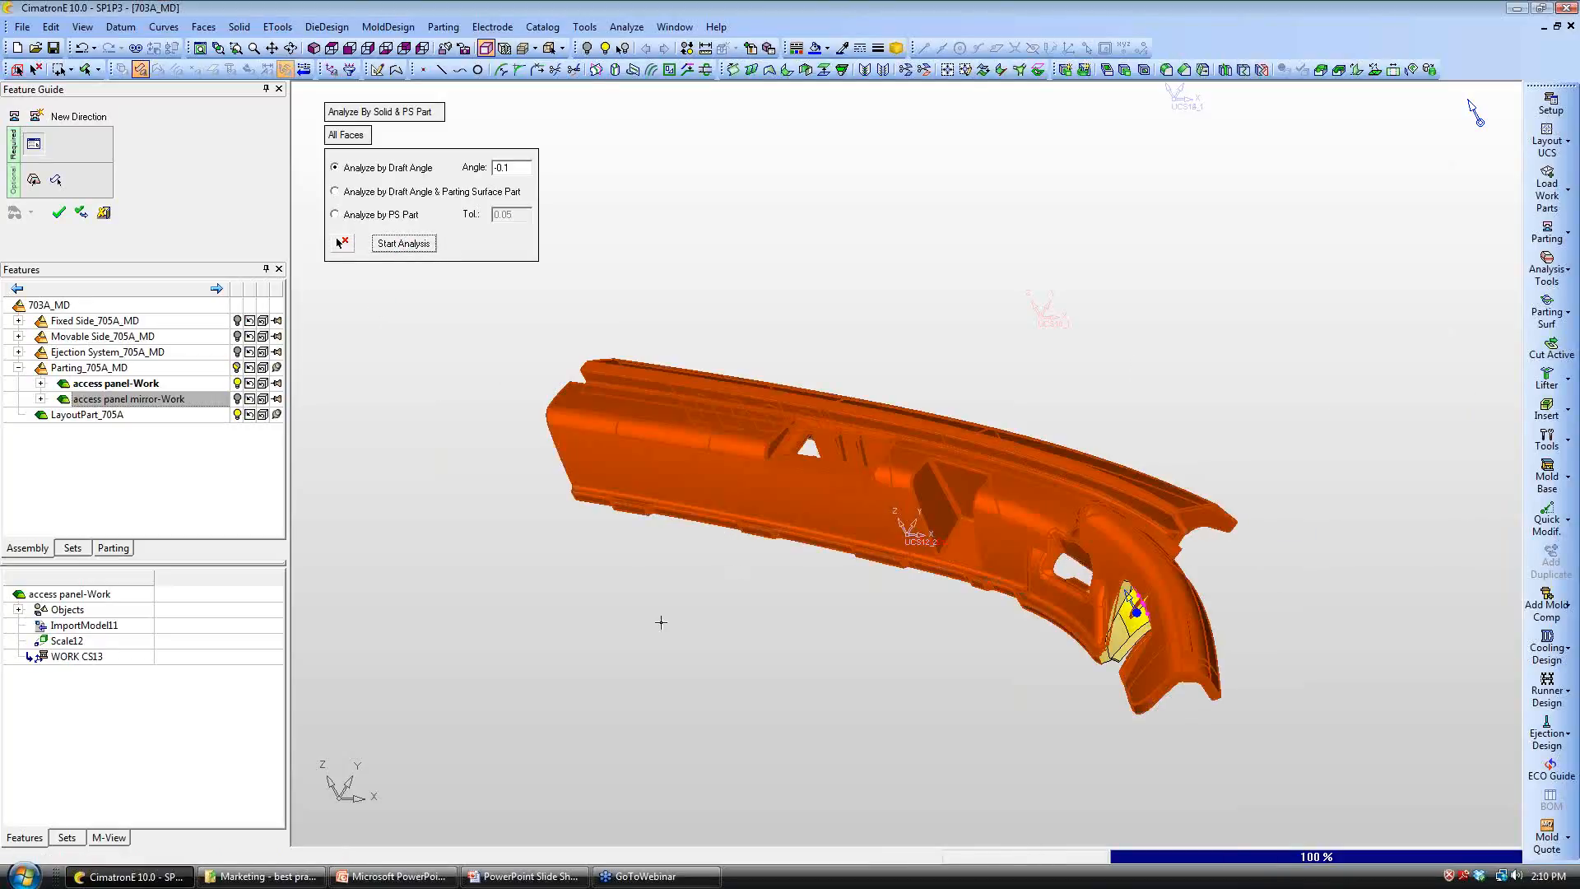
Step: Inspect the analysed panel faces and preview their draft angles against the opening direction
left_click_drag(642, 557, 690, 565, "ctrl")
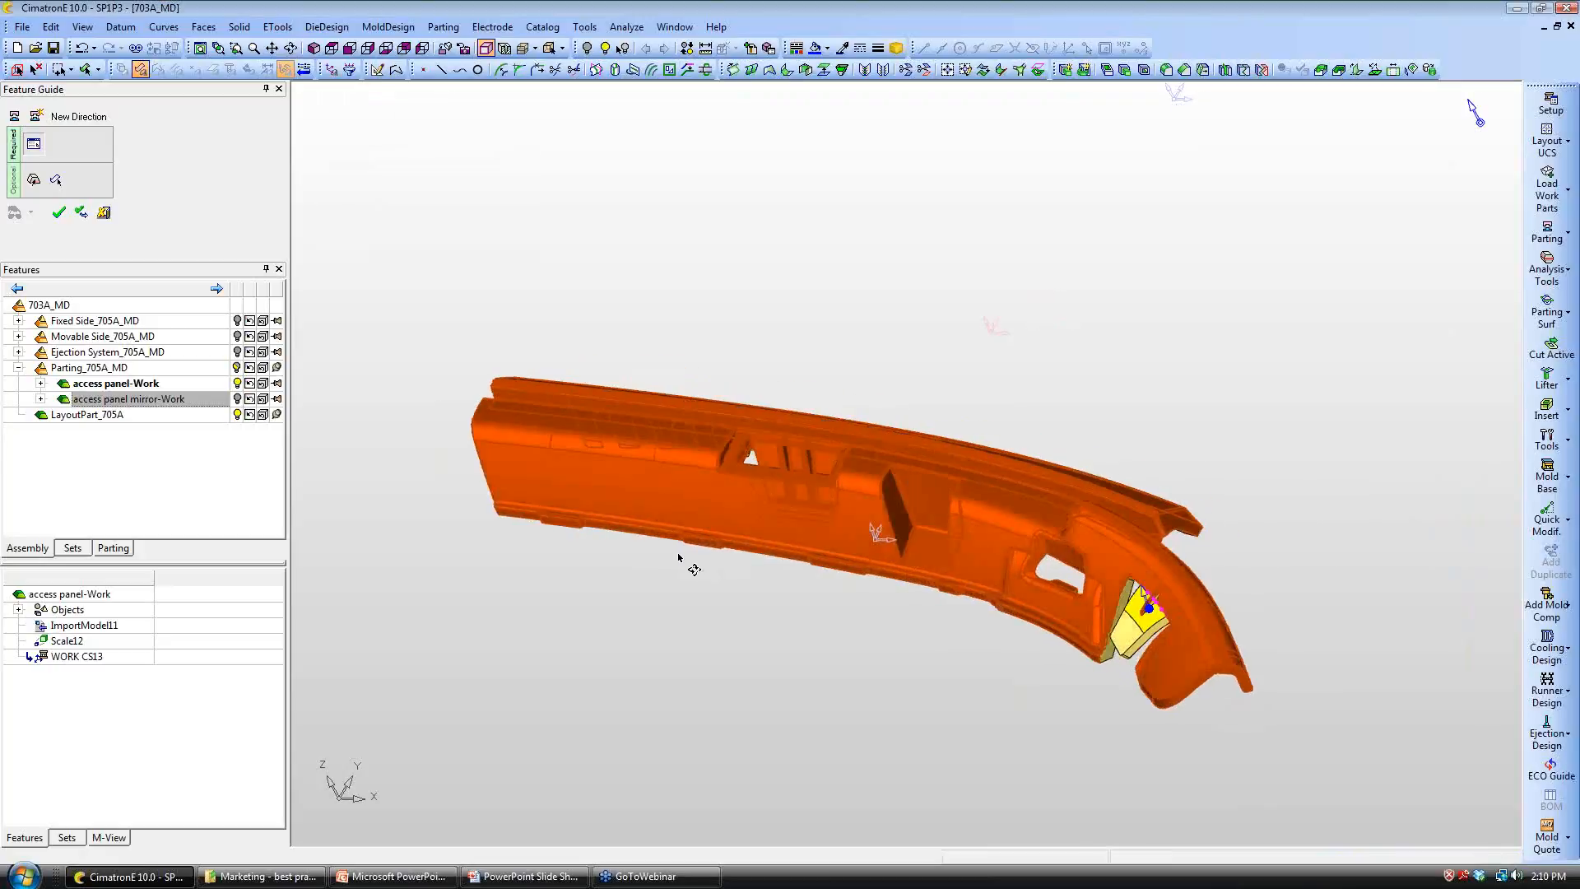
middle_click_drag(690, 565, 624, 423, "ctrl")
right_click_drag(623, 423, 609, 378, "ctrl")
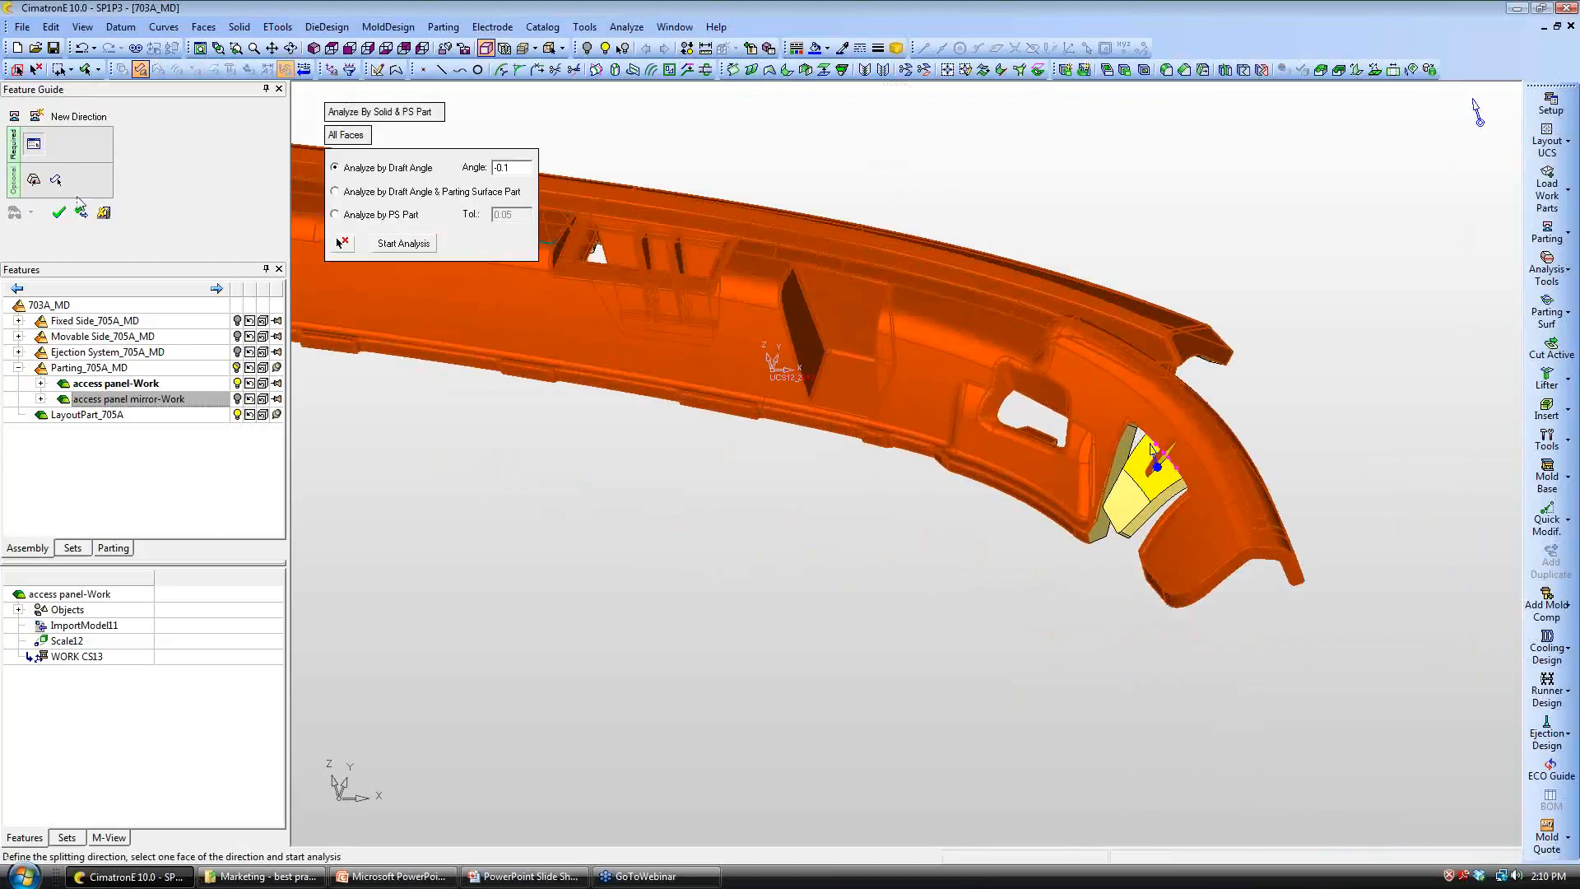
left_click(34, 179)
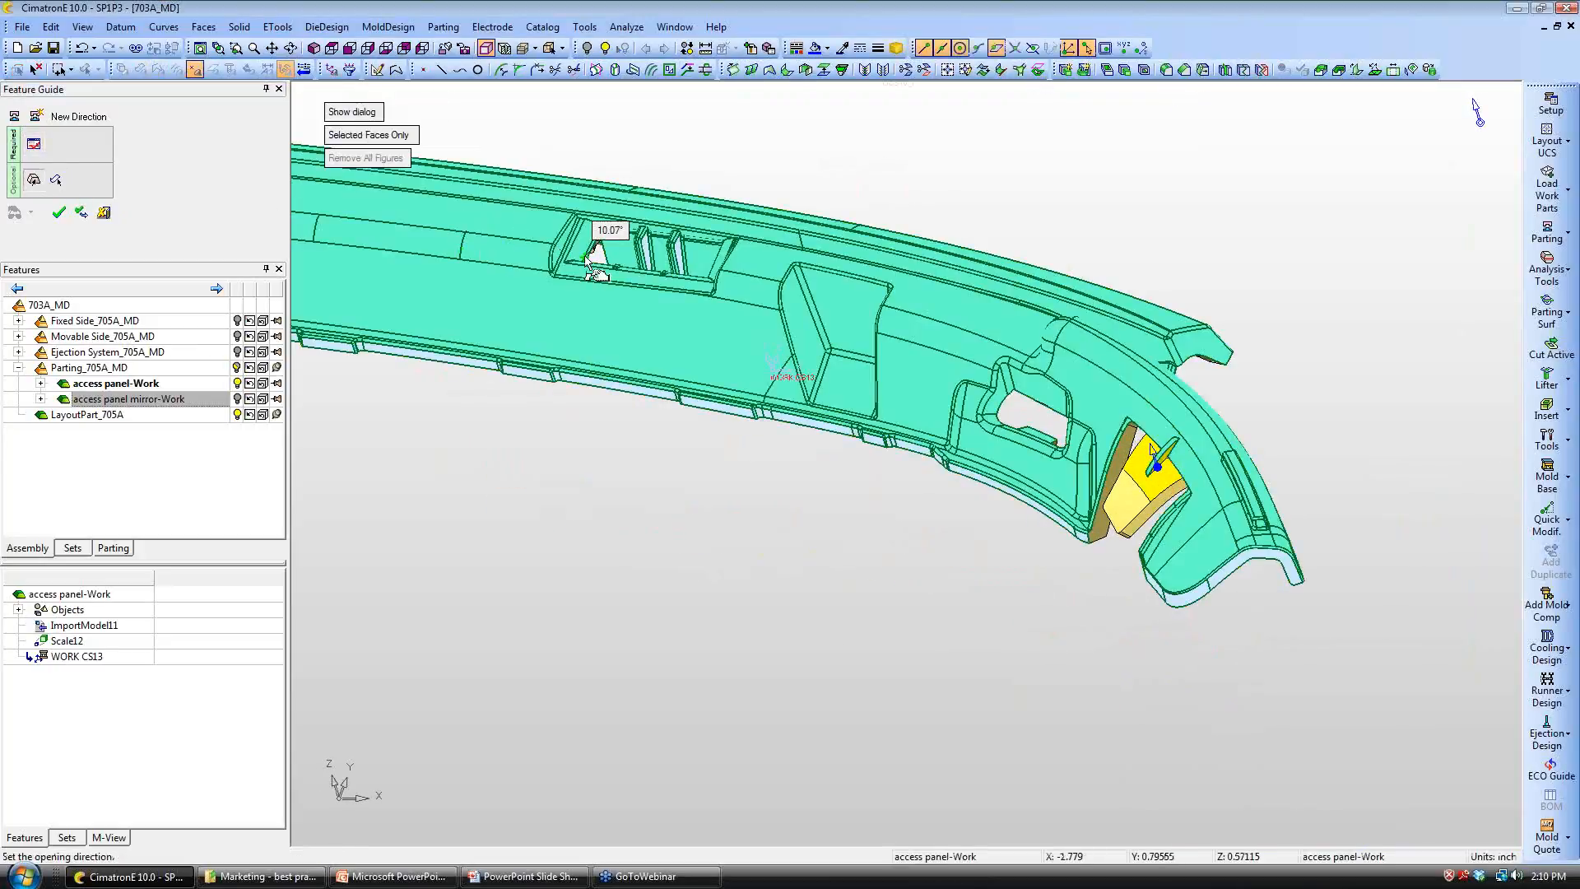
left_click(351, 113)
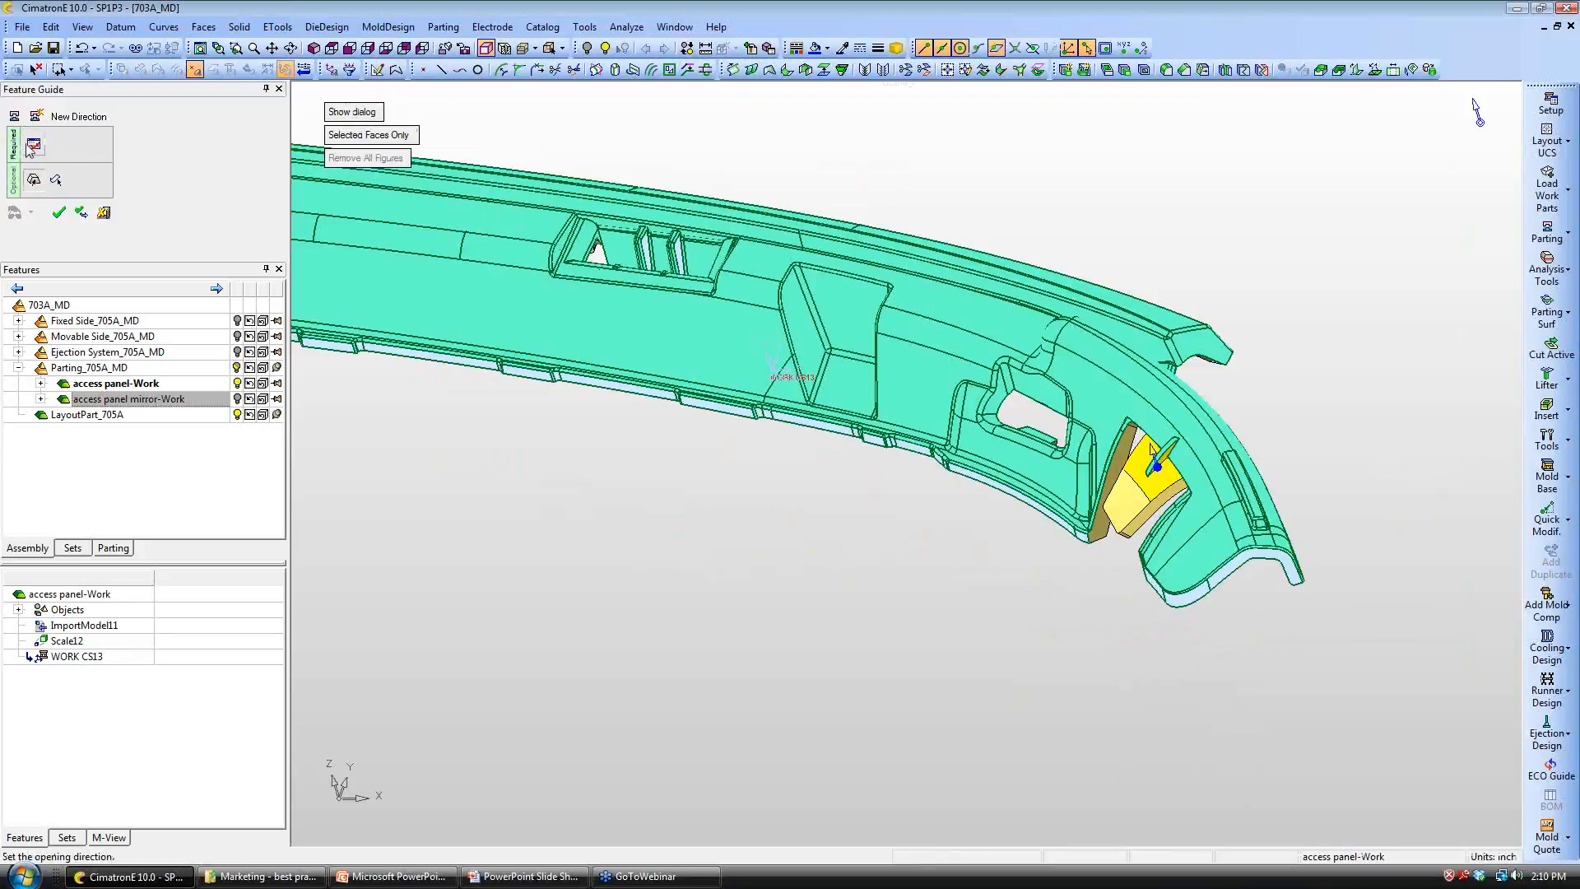
left_click(340, 242)
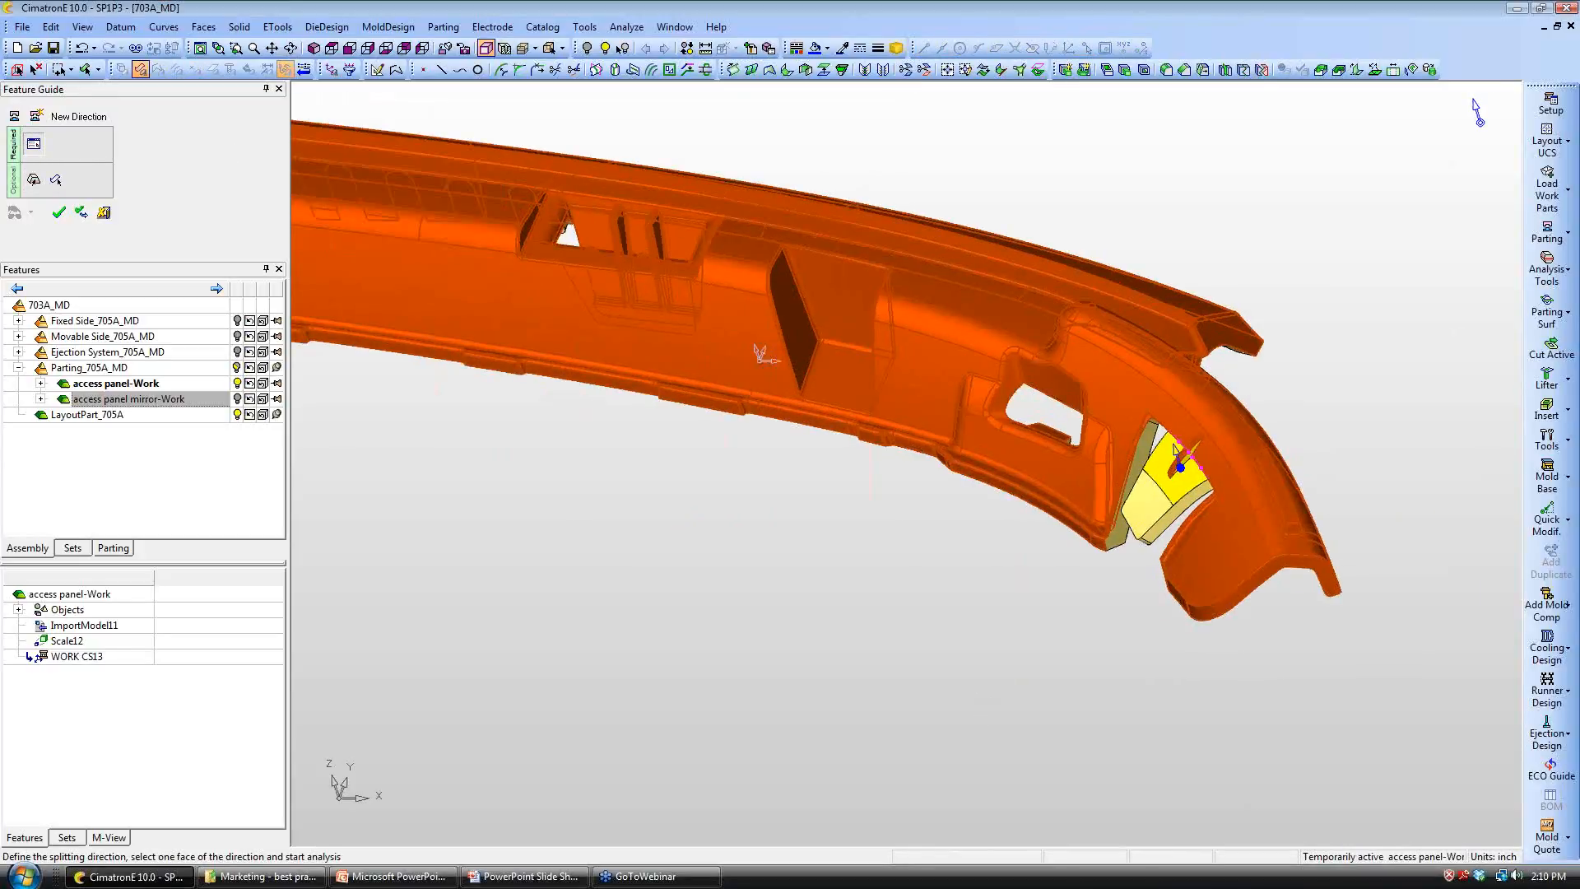
Step: Examine the unassigned tab and rib faces at the curved end of the panel from several angles
right_click_drag(905, 494, 905, 370, "ctrl")
middle_click_drag(906, 370, 484, 383, "ctrl")
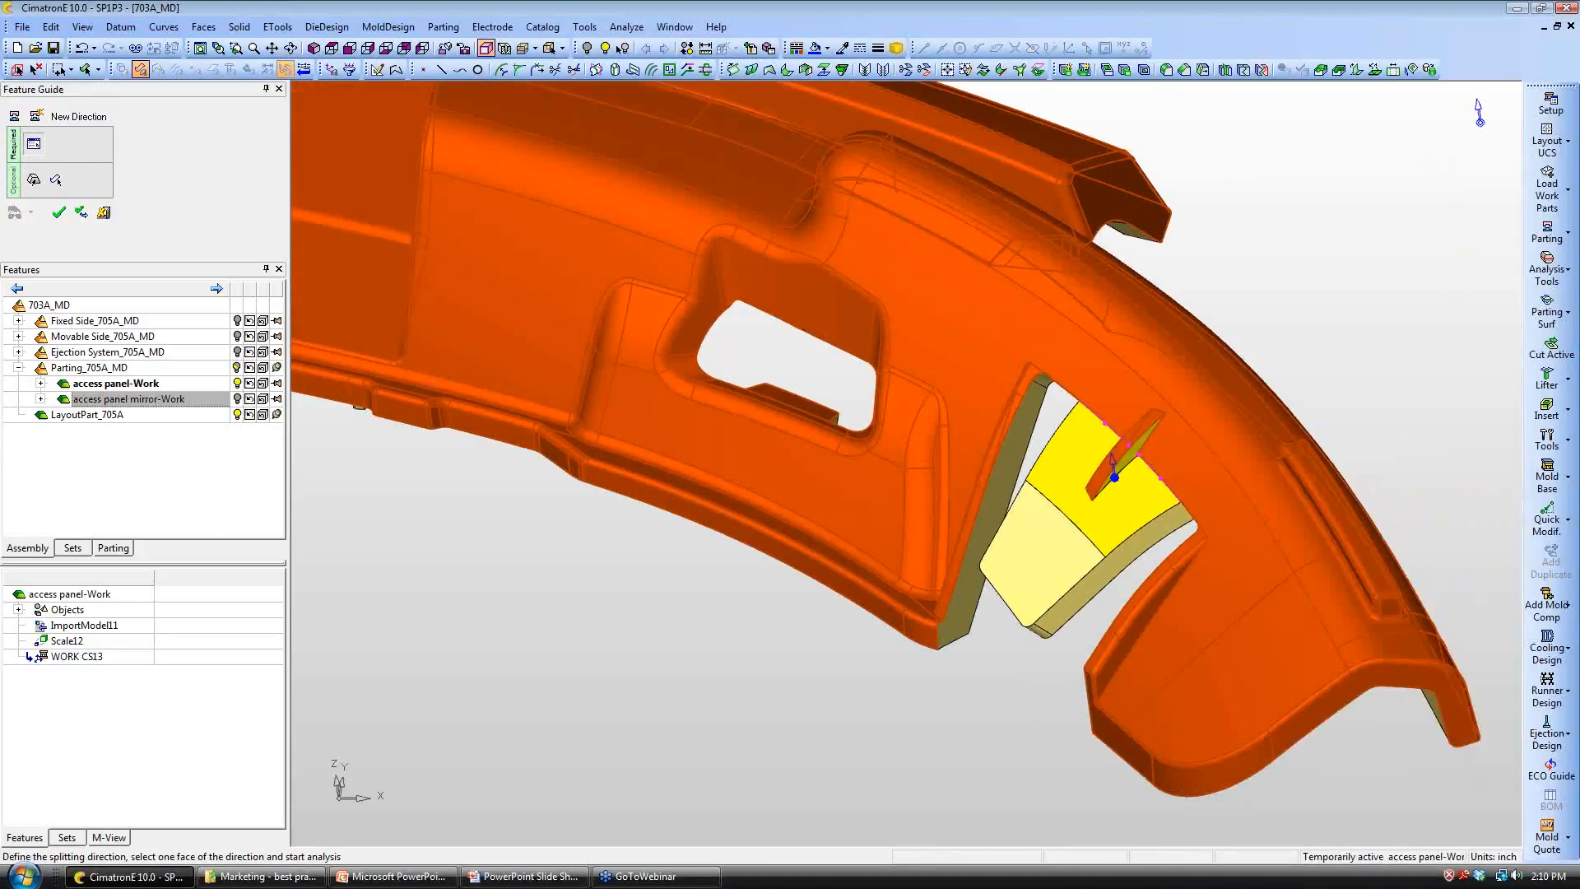
middle_click_drag(1139, 510, 924, 423, "ctrl")
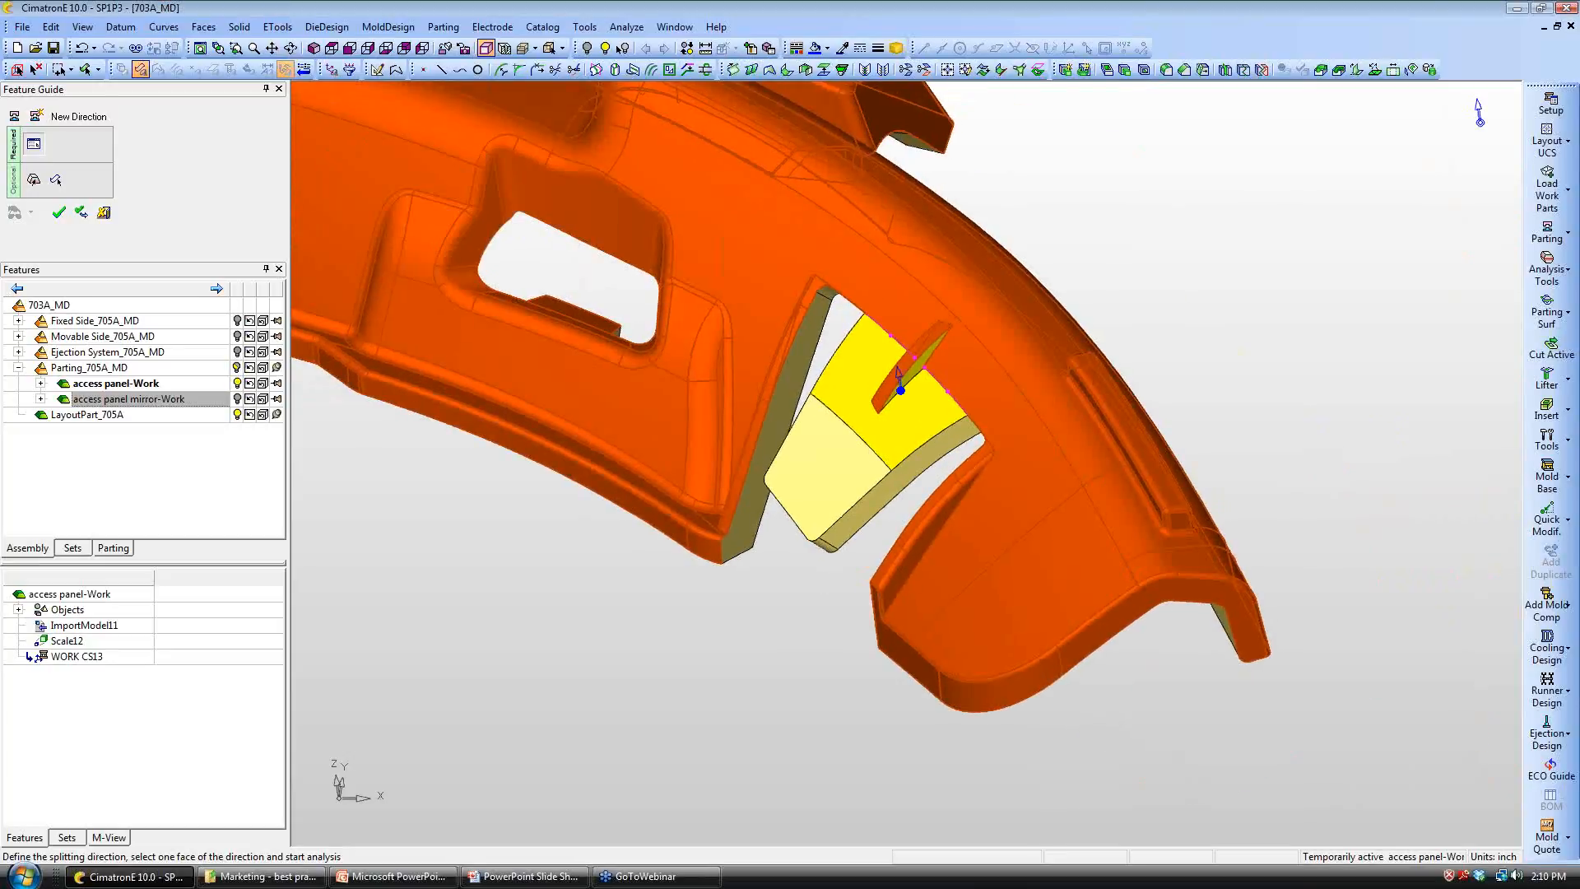
left_click_drag(924, 423, 938, 452, "ctrl")
right_click_drag(934, 453, 928, 341, "ctrl")
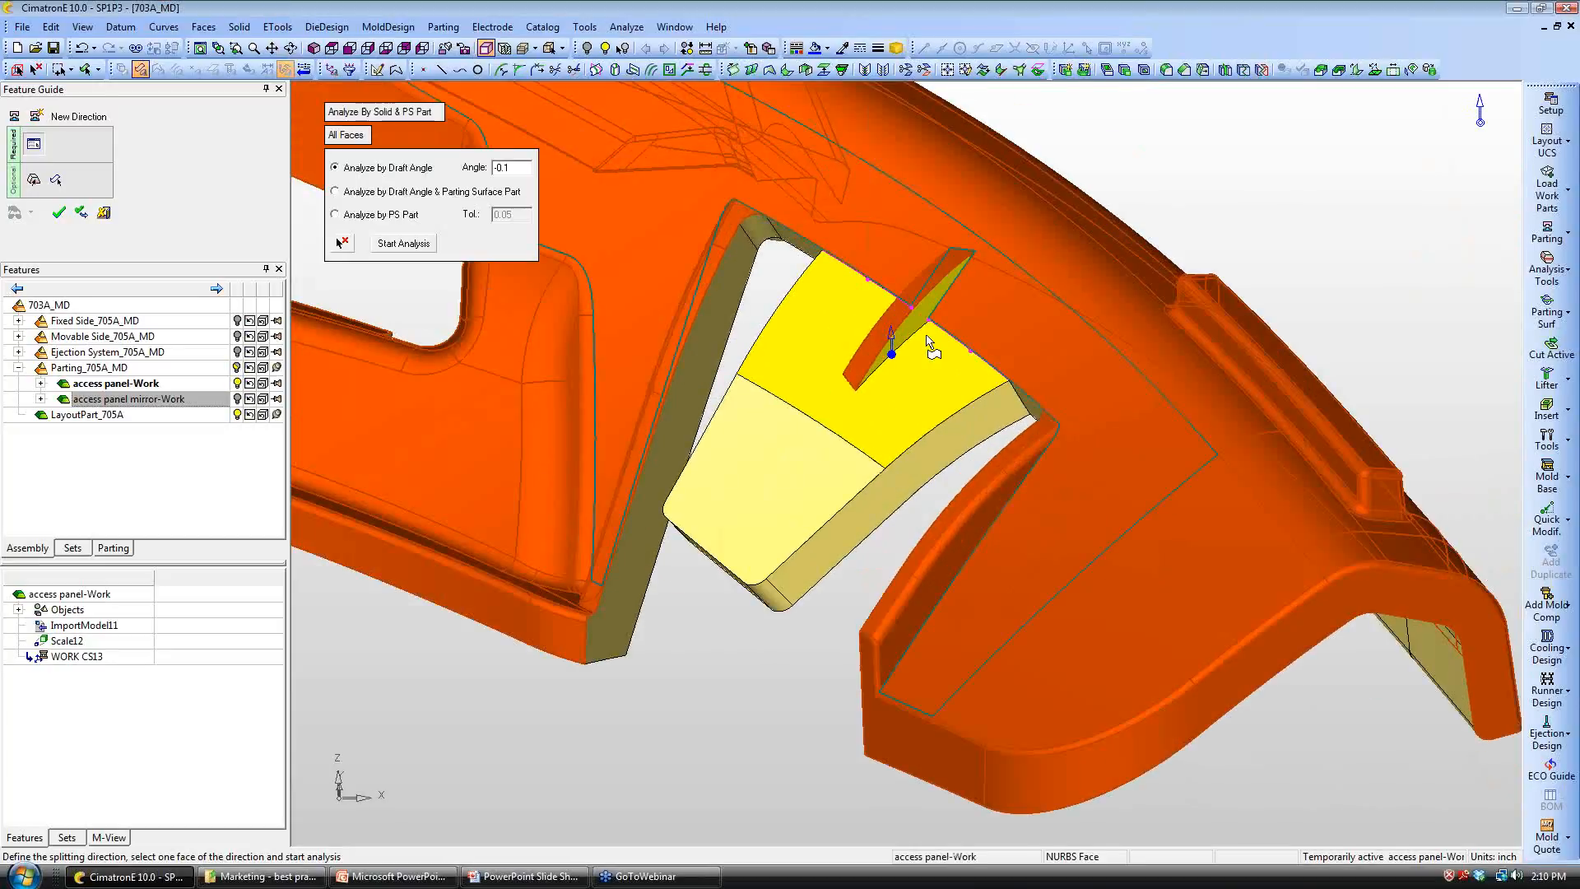
left_click_drag(928, 341, 920, 276, "ctrl")
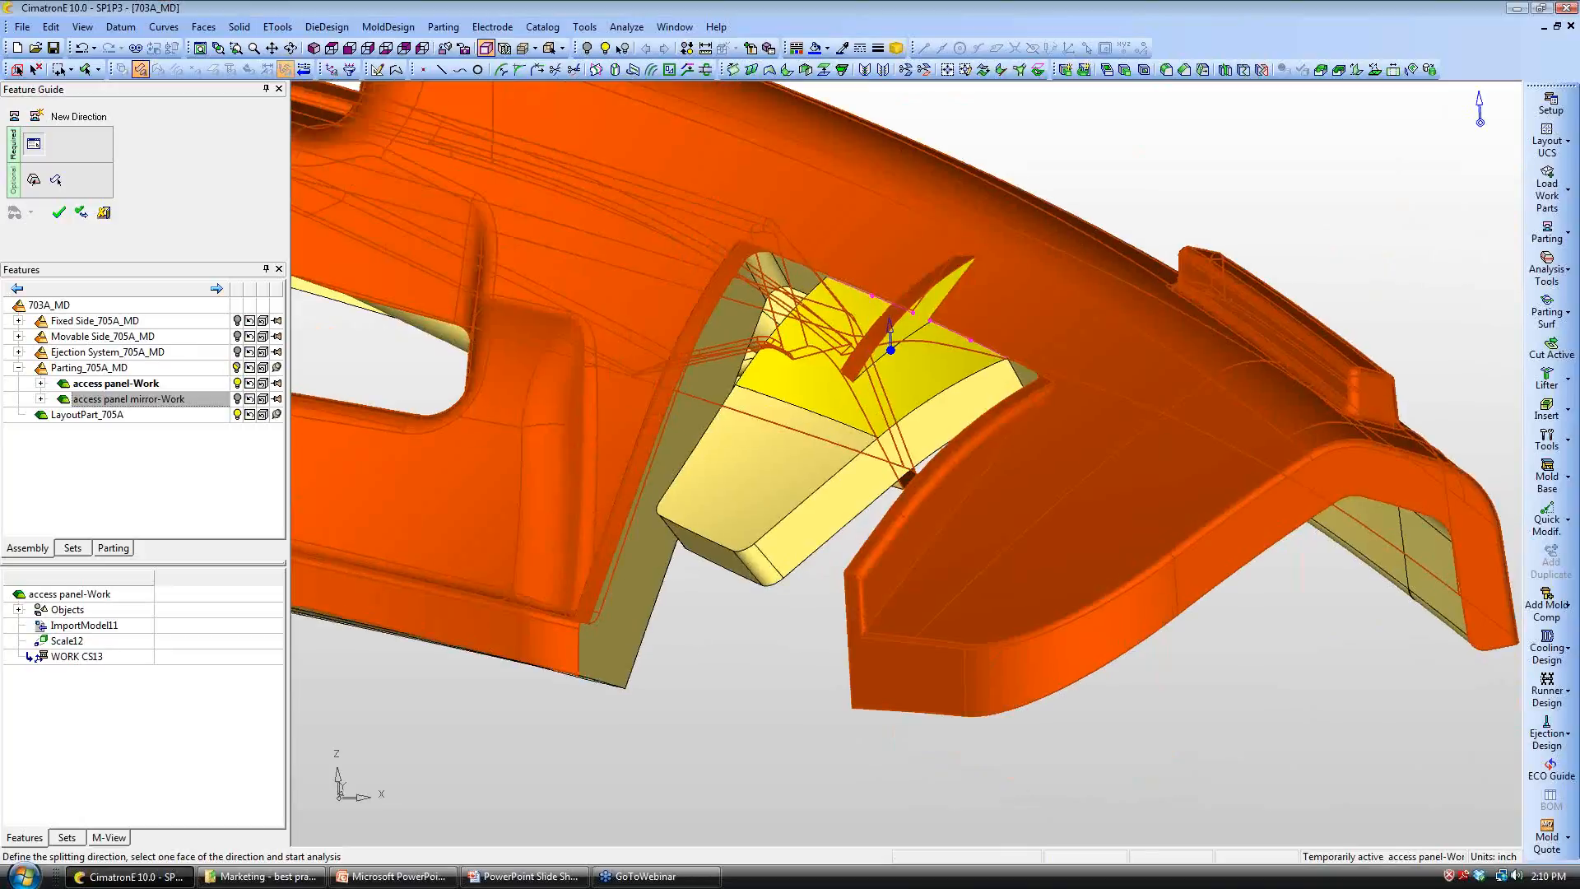
right_click_drag(946, 375, 954, 310, "ctrl")
middle_click_drag(953, 311, 977, 437, "ctrl")
right_click_drag(966, 487, 968, 434, "ctrl")
left_click_drag(968, 433, 1018, 428, "ctrl")
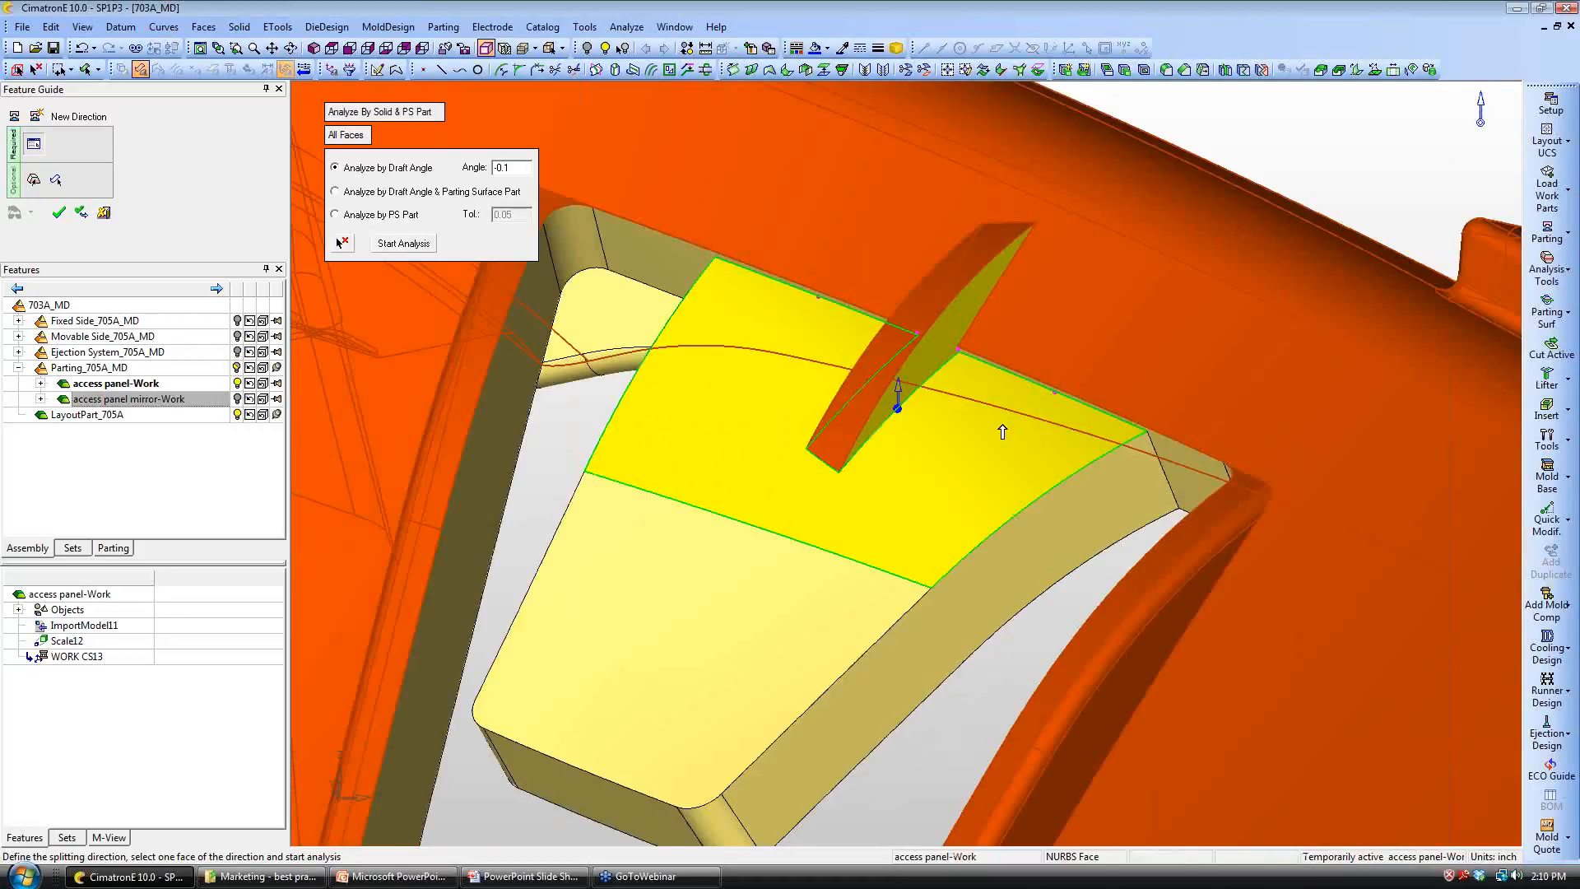
left_click_drag(957, 480, 950, 477, "ctrl")
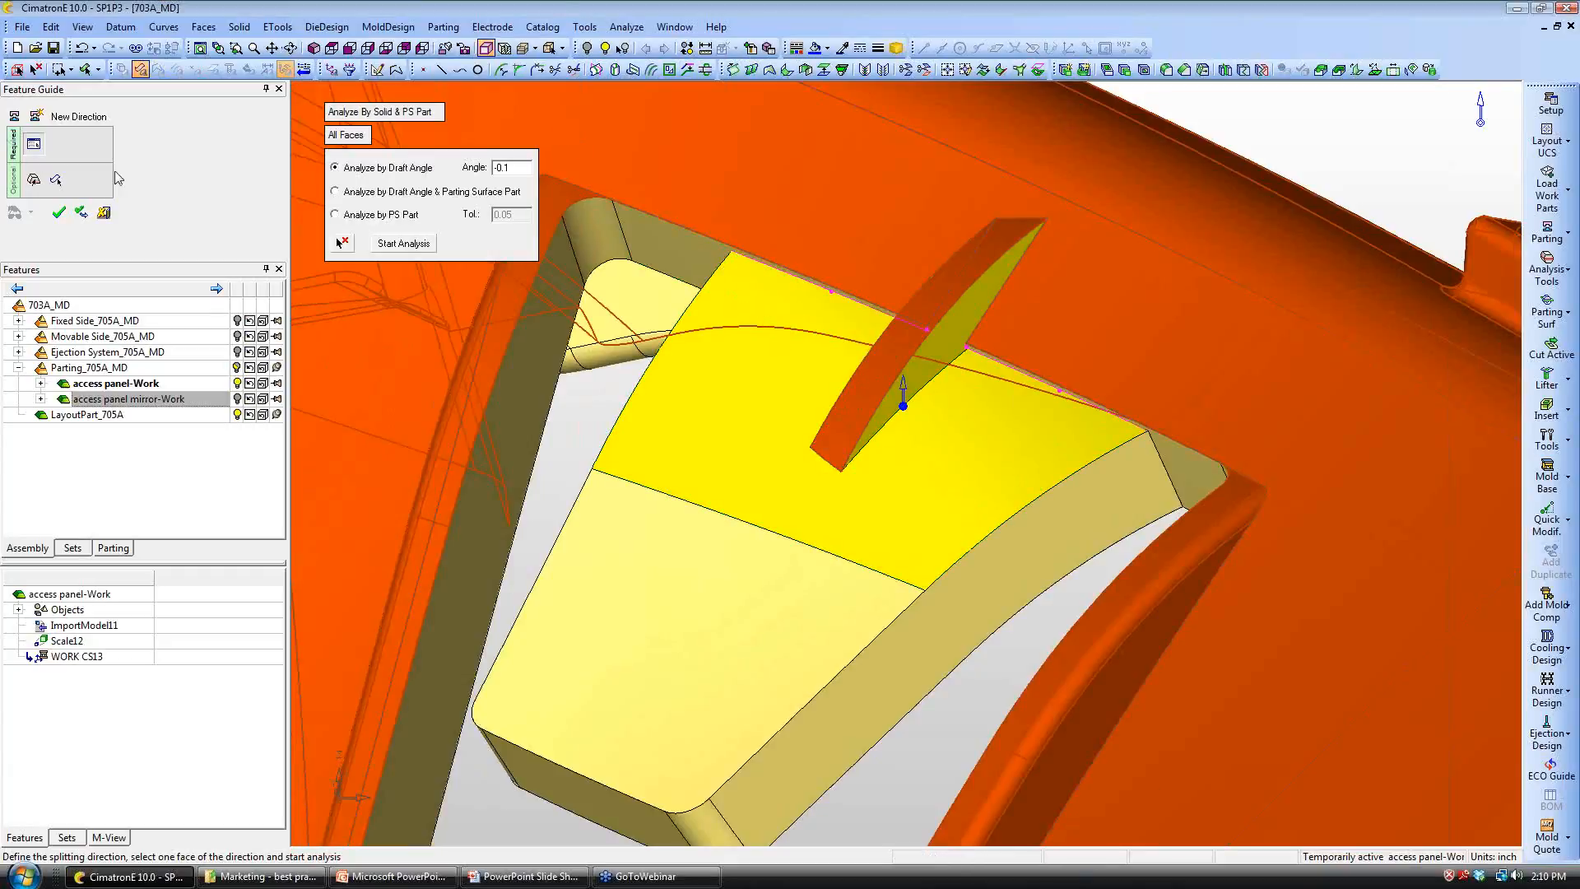
Step: Apply the first split direction, then analyse and apply the reversed direction for the remaining faces at draft angle -0.1
left_click(81, 212)
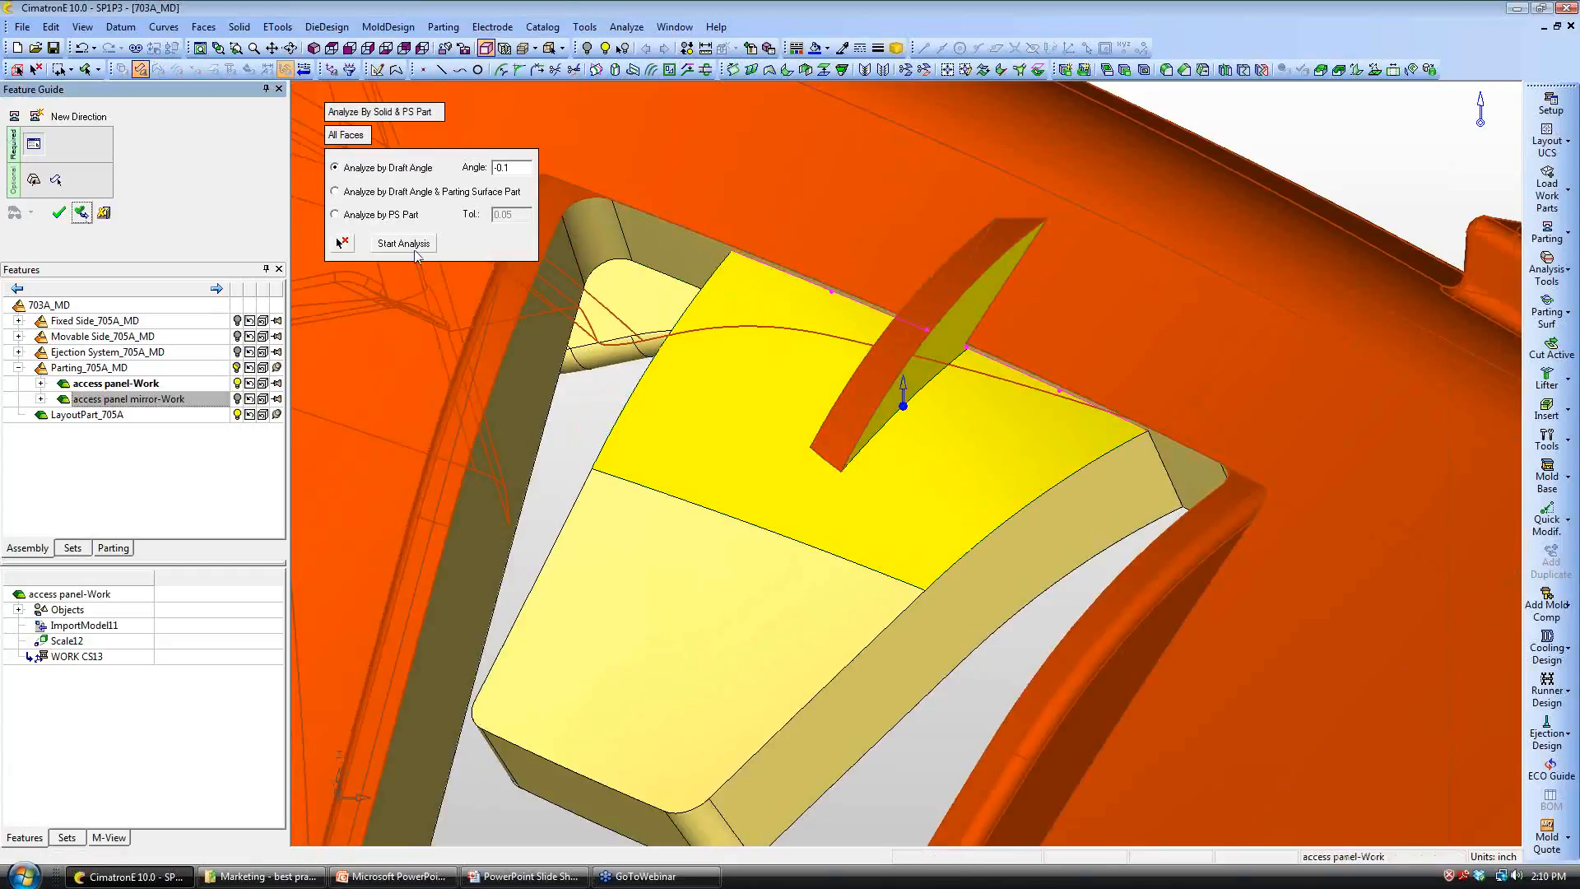
left_click(820, 348)
right_click_drag(859, 162, 872, 346, "ctrl")
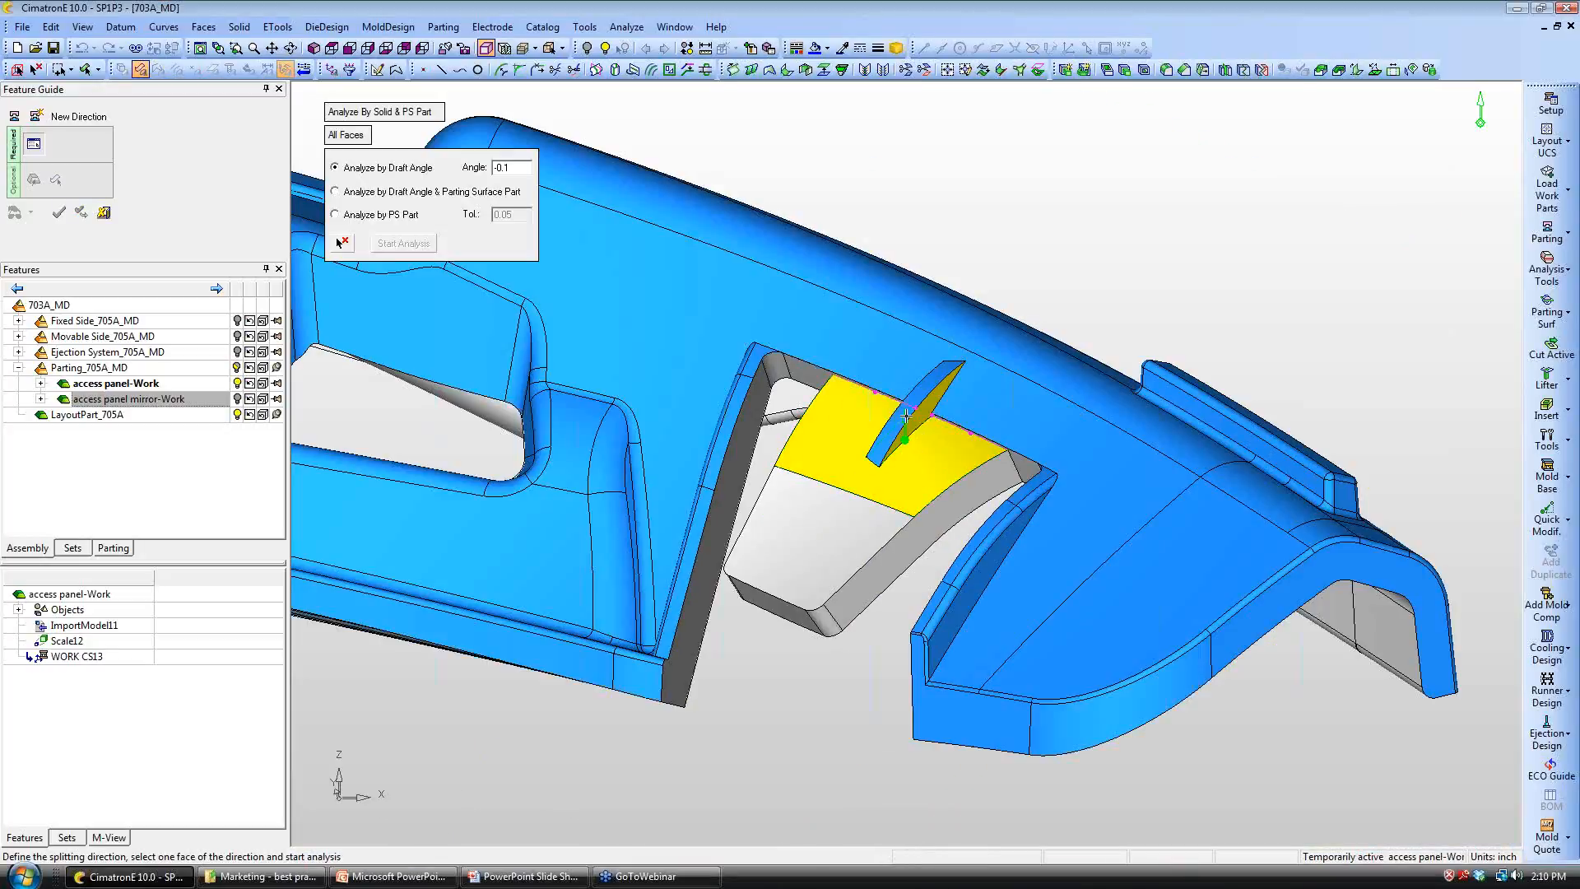
left_click(905, 432)
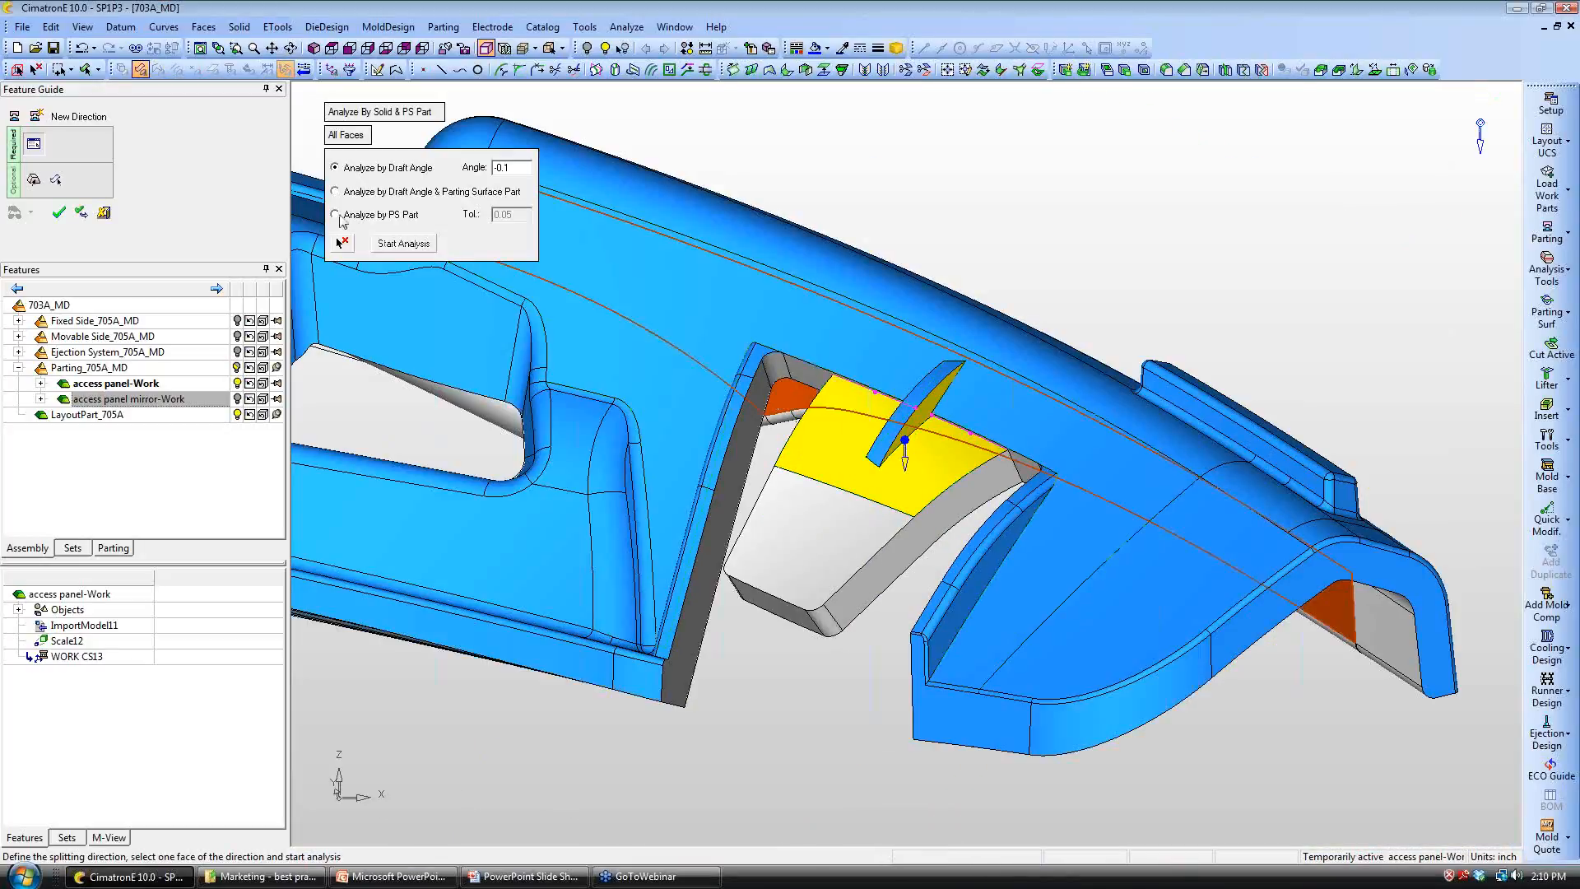
left_click(402, 243)
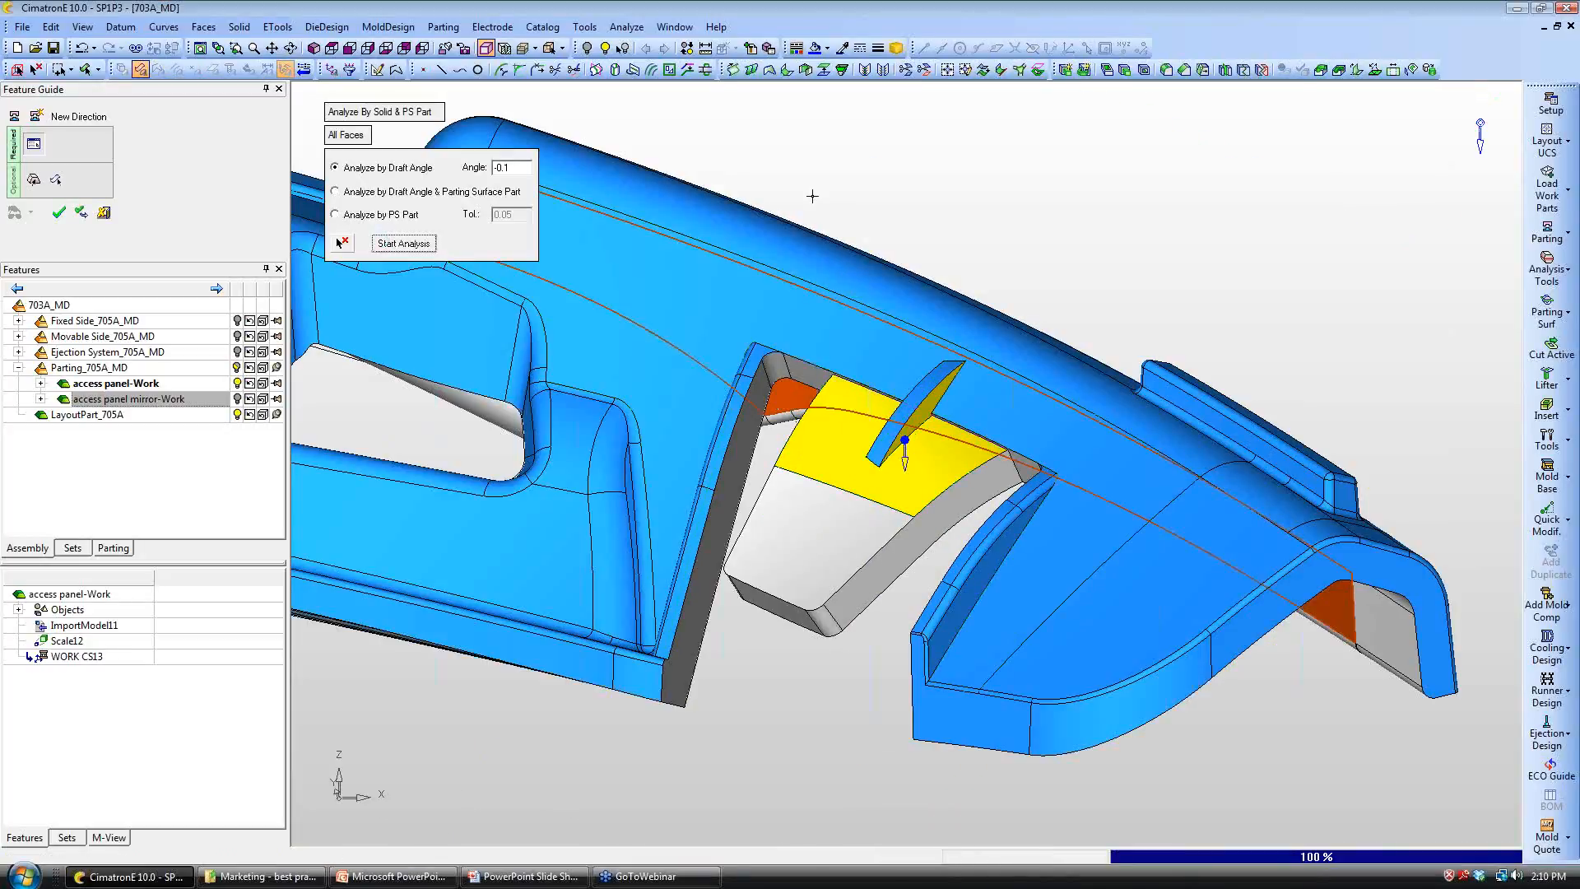
right_click_drag(789, 164, 795, 346, "ctrl")
middle_click_drag(794, 345, 1030, 374, "ctrl")
left_click(61, 215)
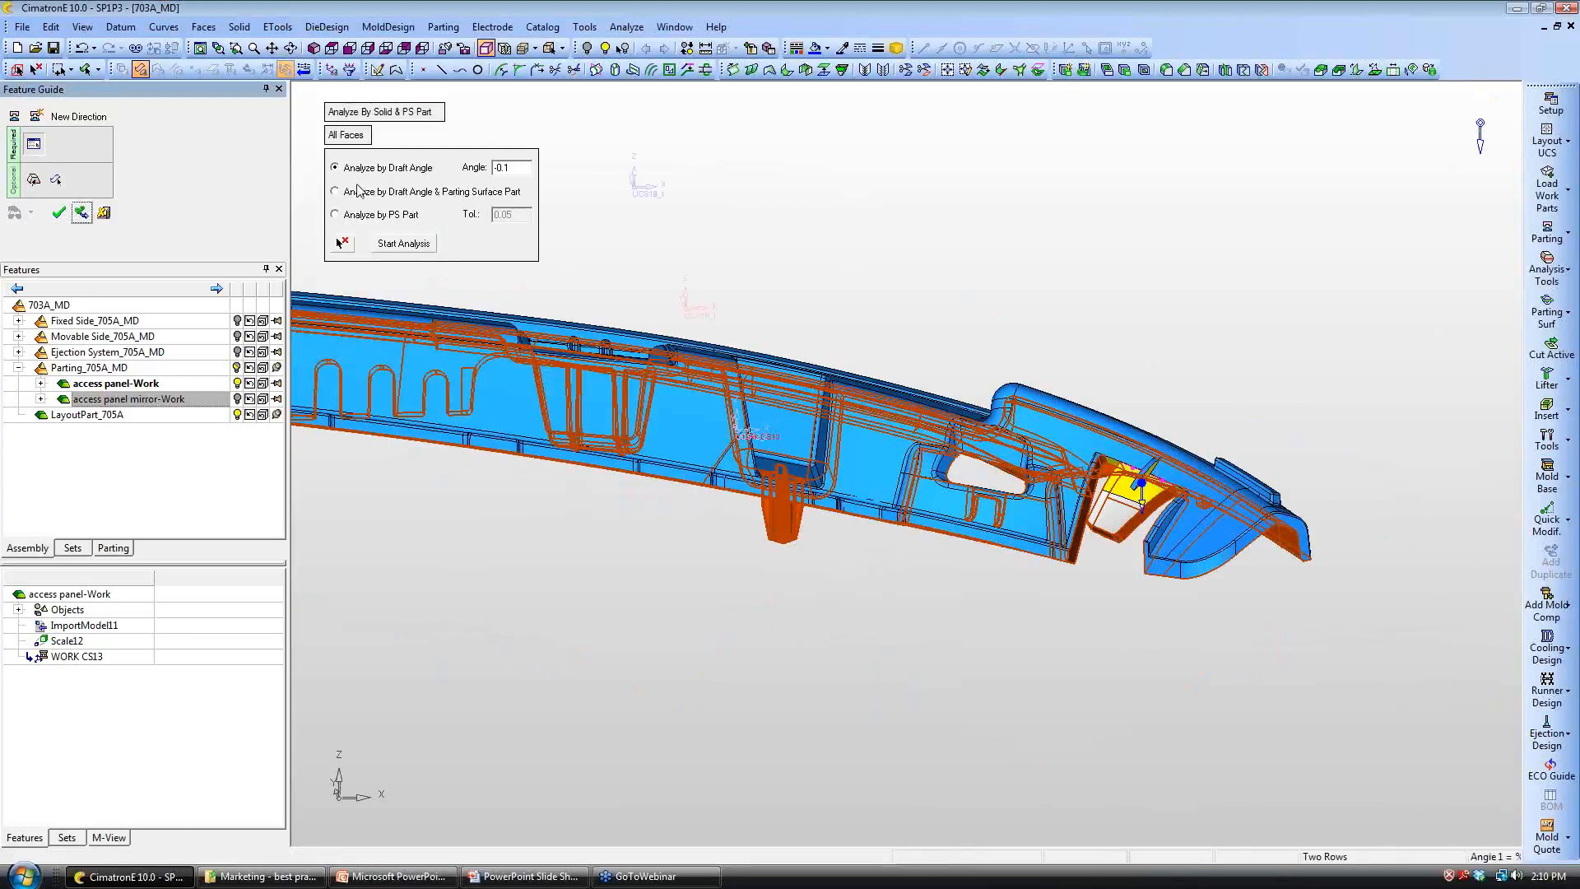
left_click(101, 214)
Step: Slide the split face groups apart and assign the leftover tab and rib faces to the blue direction
mouse_move(336, 170)
left_mouse_down()
mouse_move(367, 172)
mouse_move(345, 172)
left_mouse_up()
middle_click_drag(642, 395, 703, 385, "ctrl")
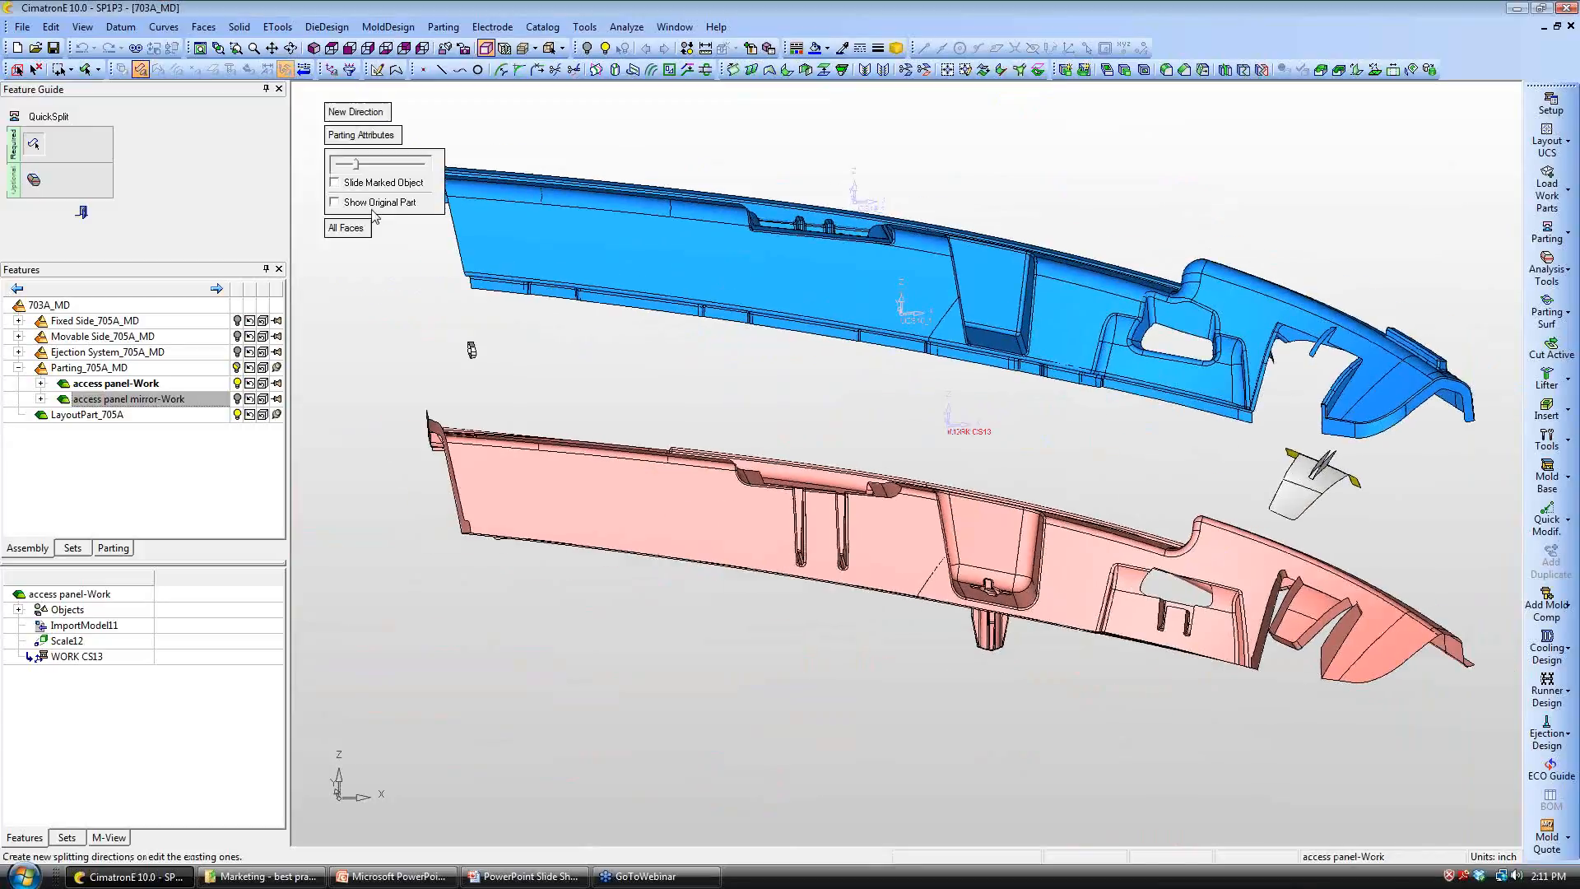
left_click_drag(345, 172, 362, 176)
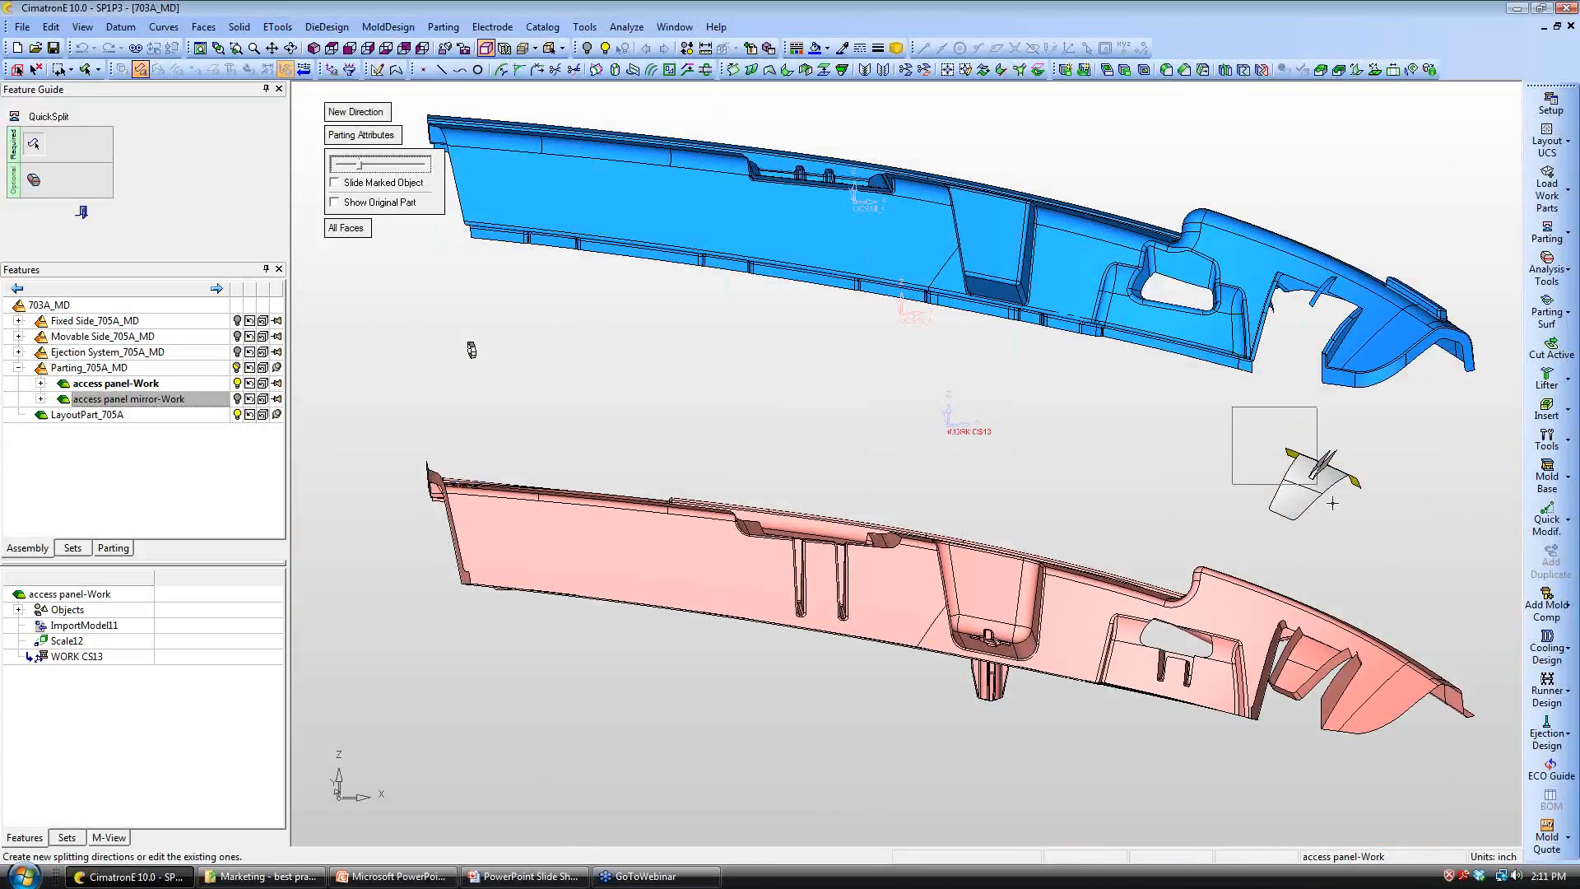
left_click(1312, 486)
left_click(1268, 281)
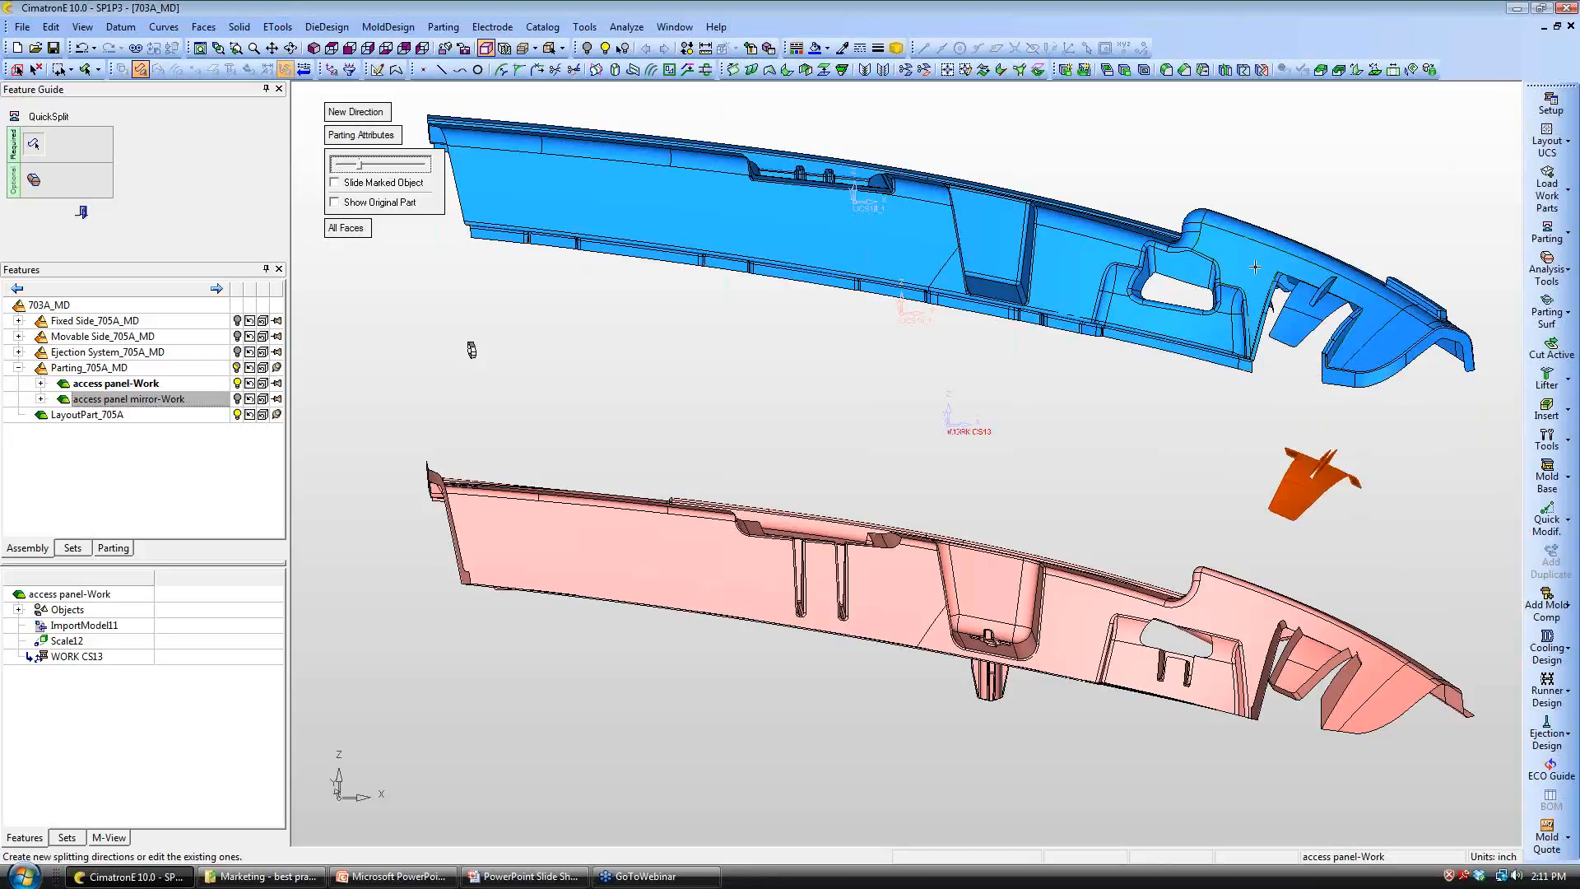
Step: Inspect the separated blue and pink face groups and slide them back together
middle_click_drag(781, 461, 955, 542)
scroll(903, 521, "down", 2)
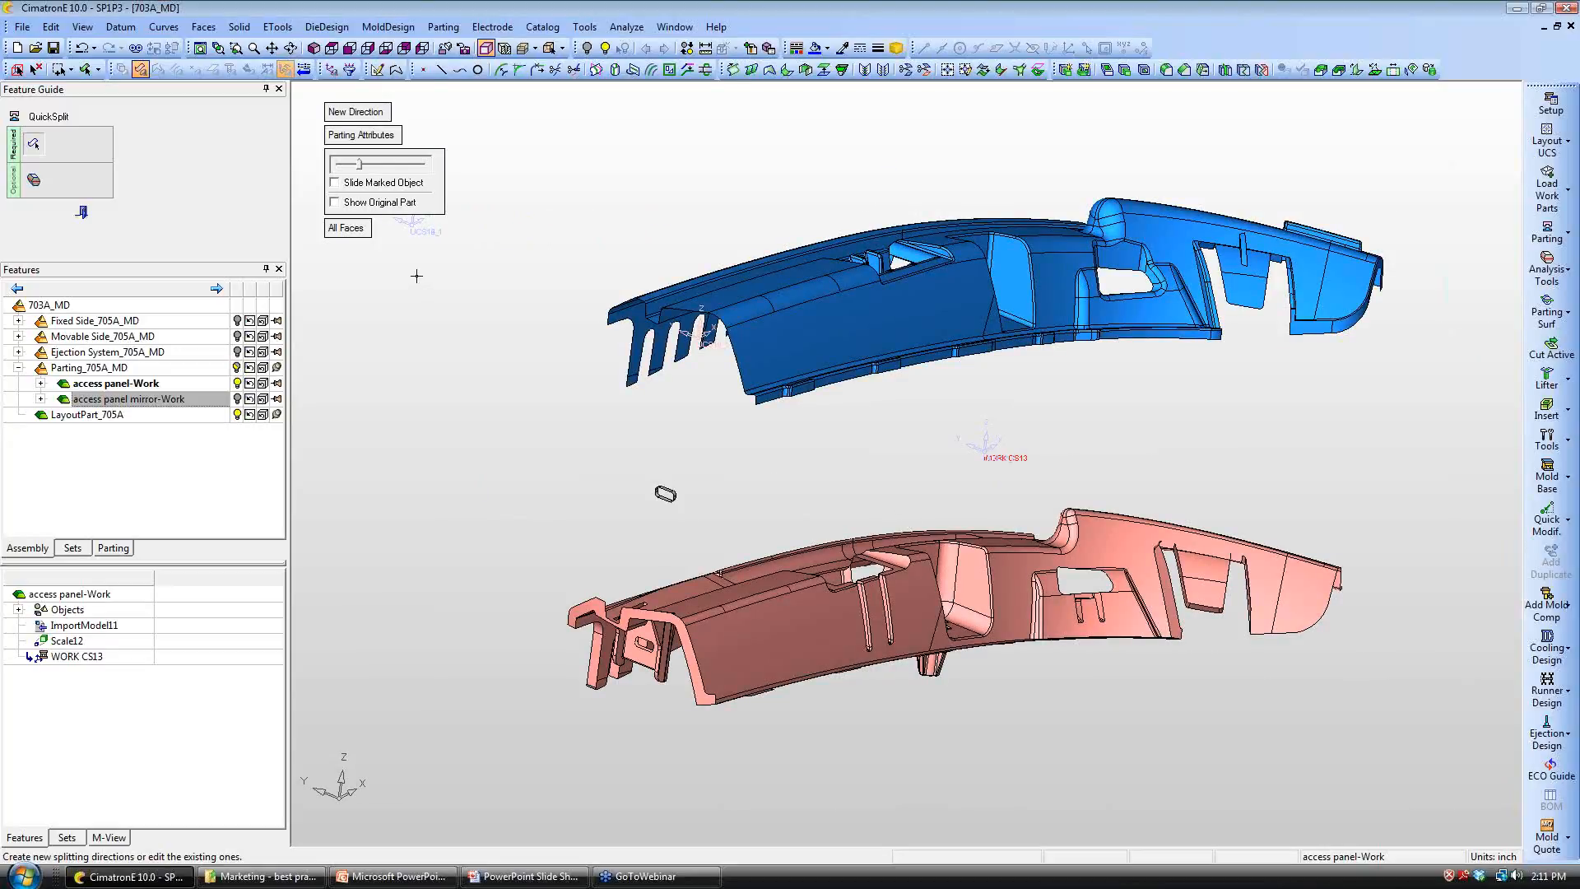
left_click(330, 166)
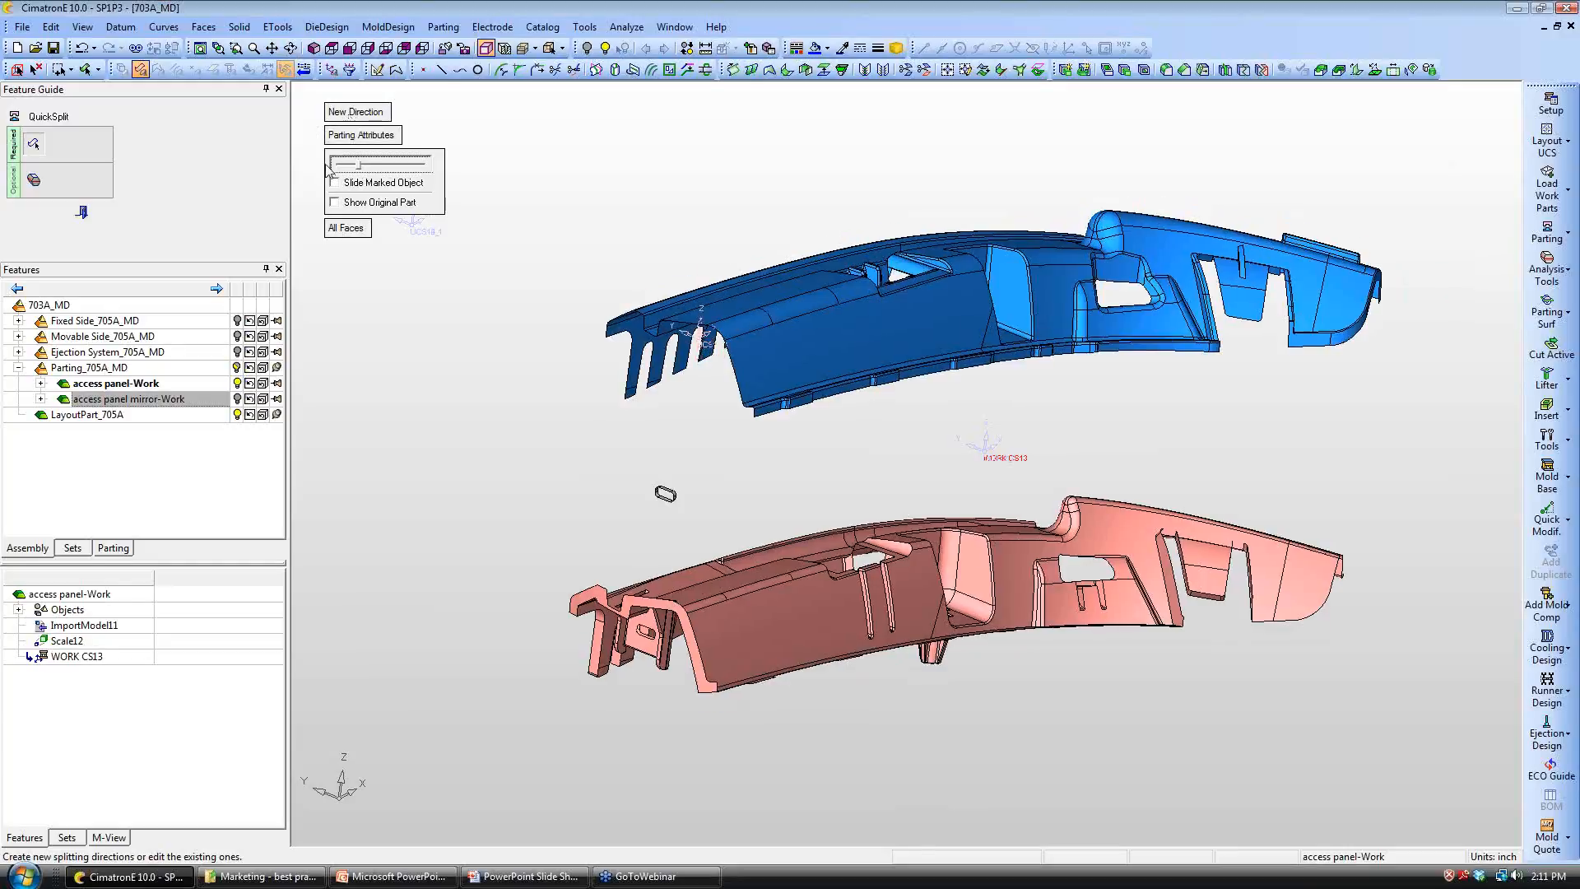
Step: Create a new split direction and orient it normal to the slotted face of the end tab
left_click(355, 111)
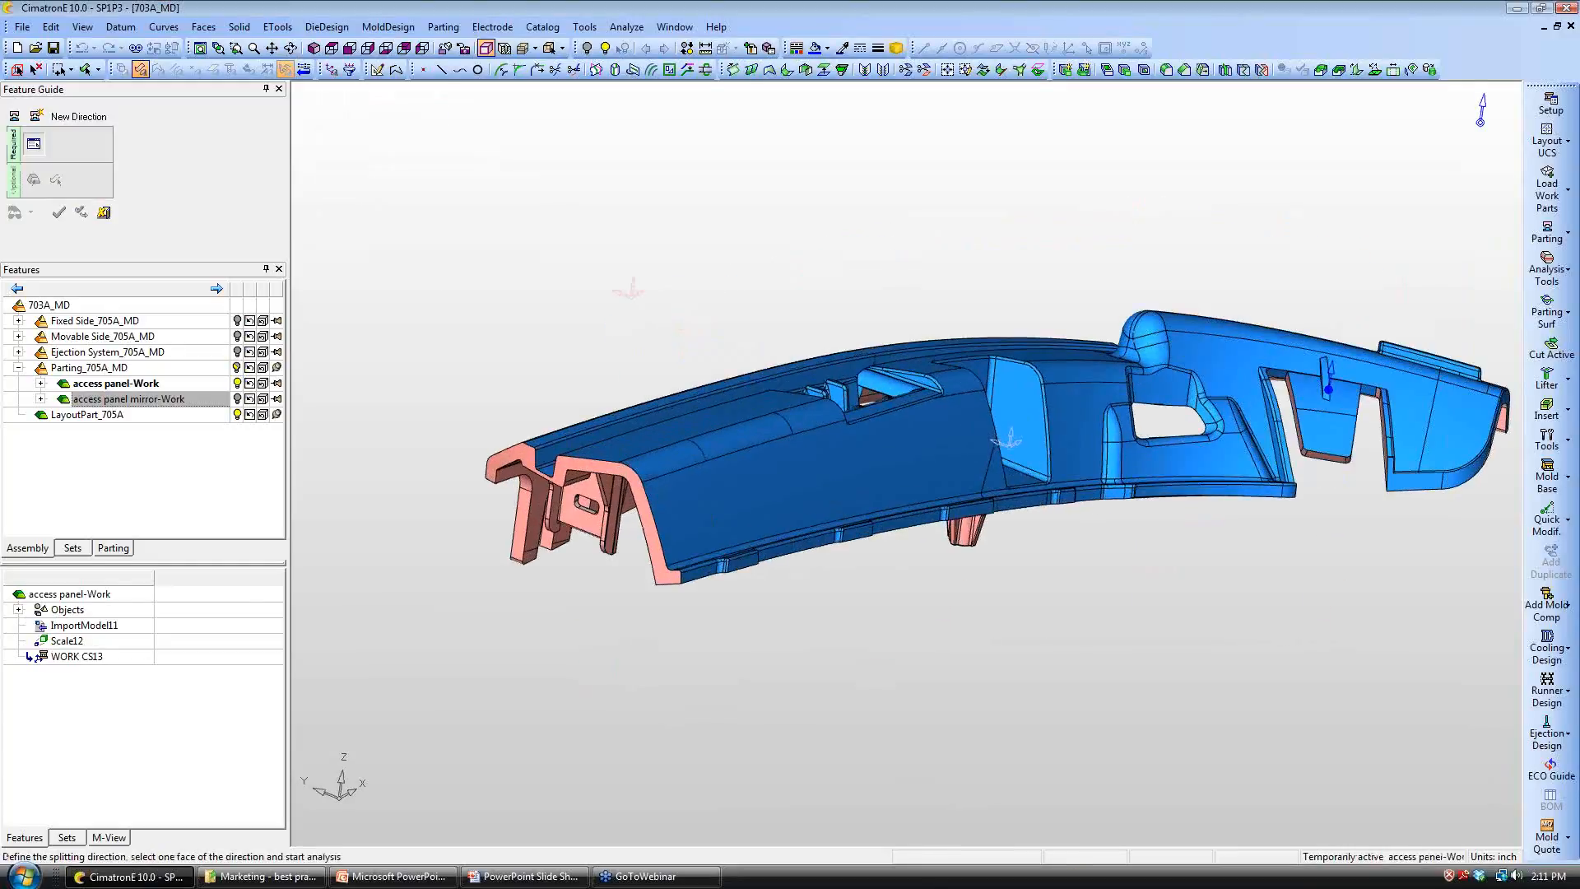
right_click_drag(768, 642, 768, 695, "ctrl")
middle_click_drag(769, 694, 892, 694, "ctrl")
right_click_drag(892, 694, 892, 823, "ctrl")
middle_click_drag(892, 823, 1176, 814, "ctrl")
right_click(1480, 123)
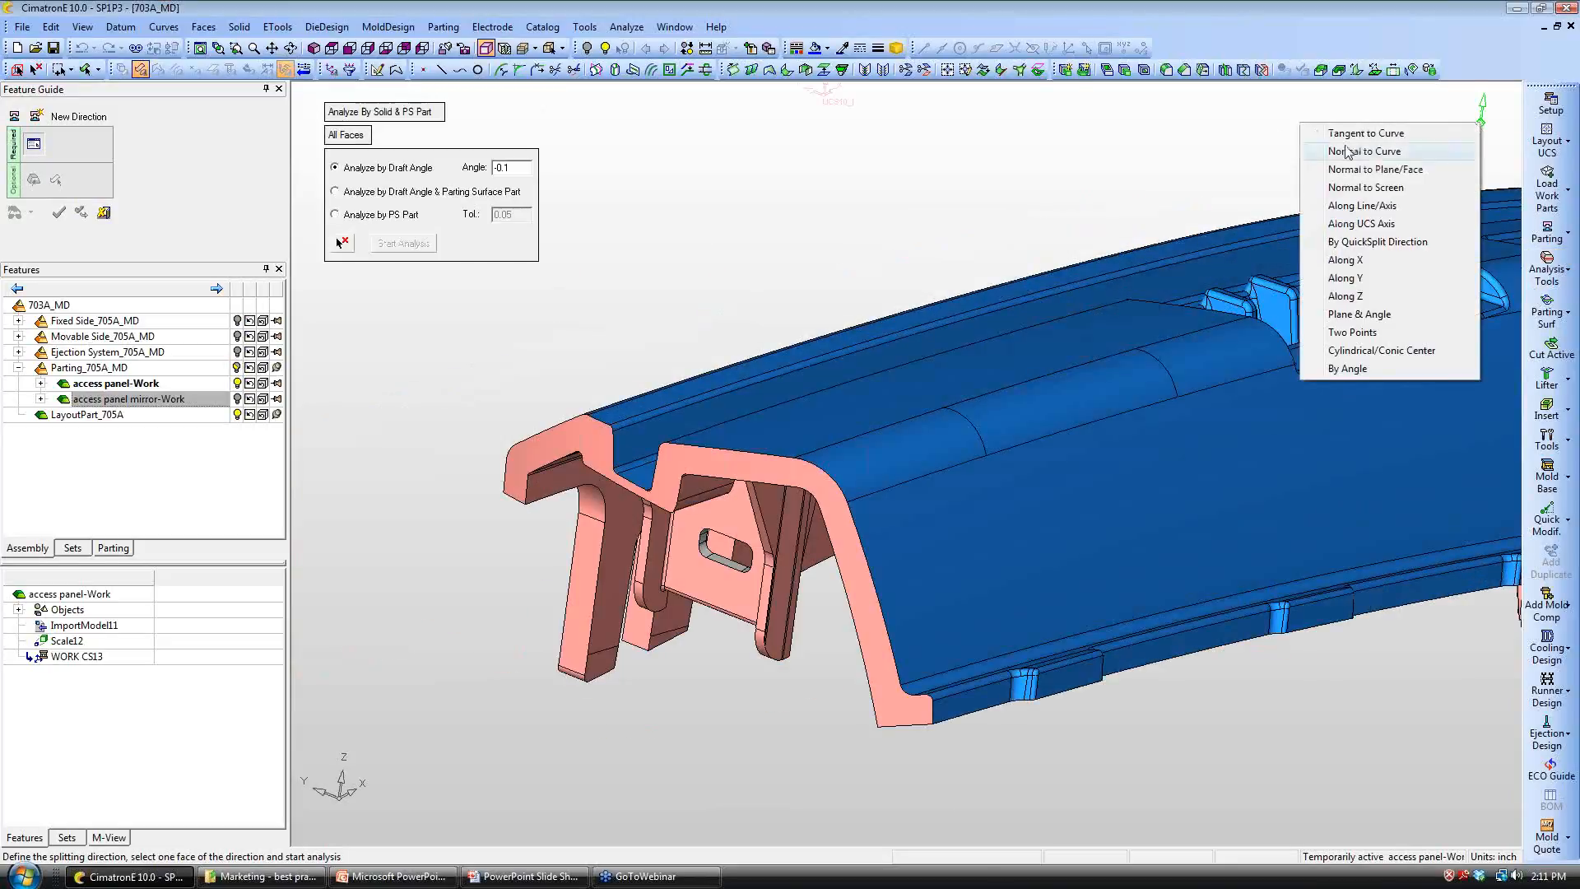
left_click(1366, 169)
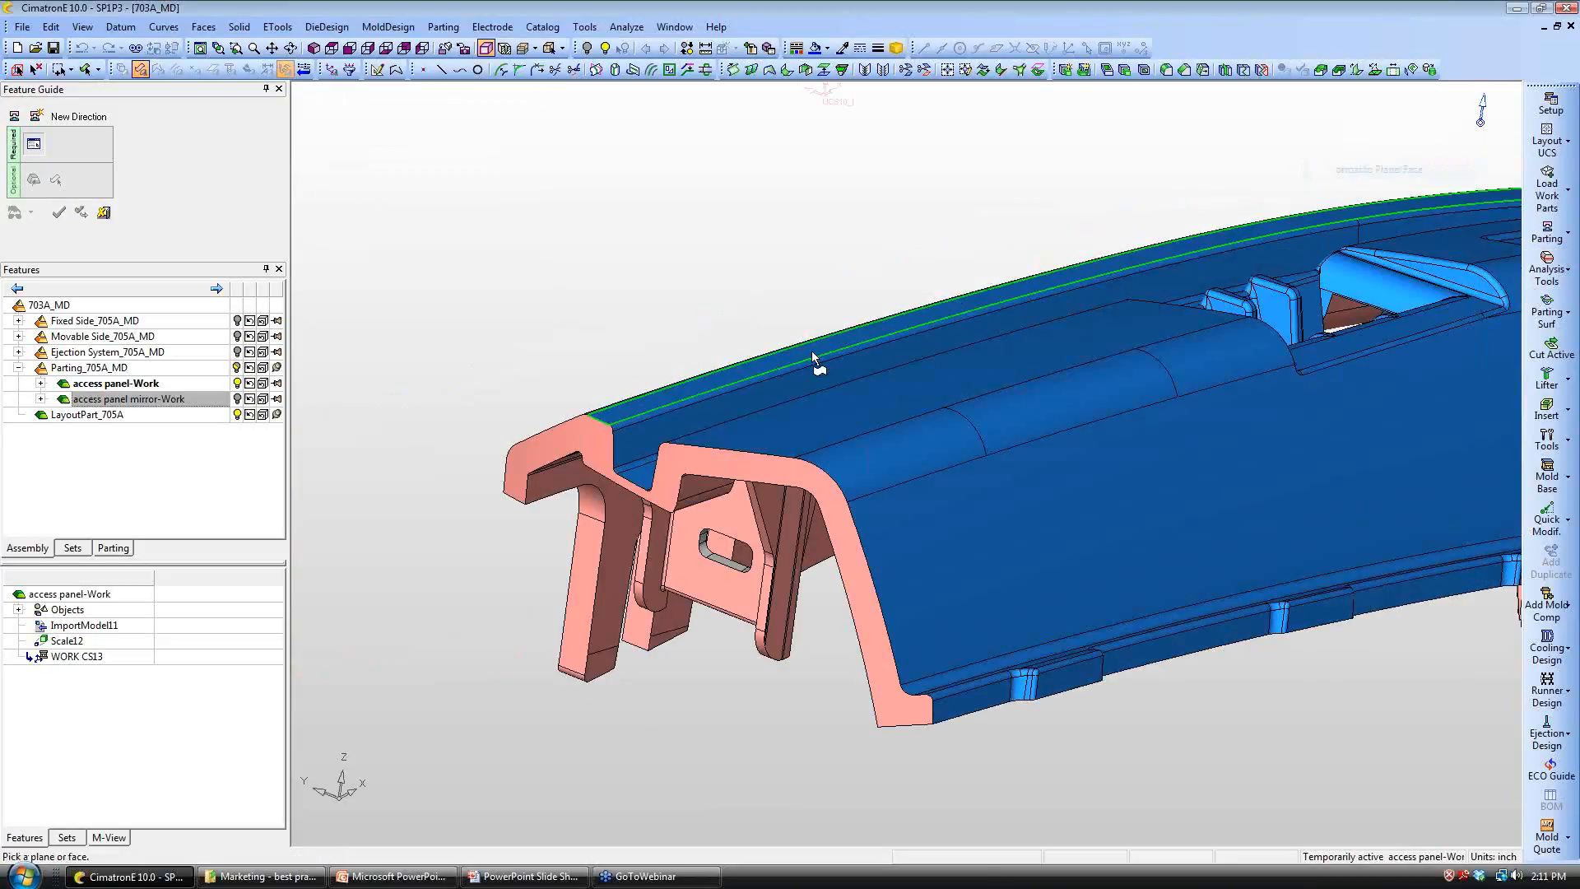
left_click(693, 591)
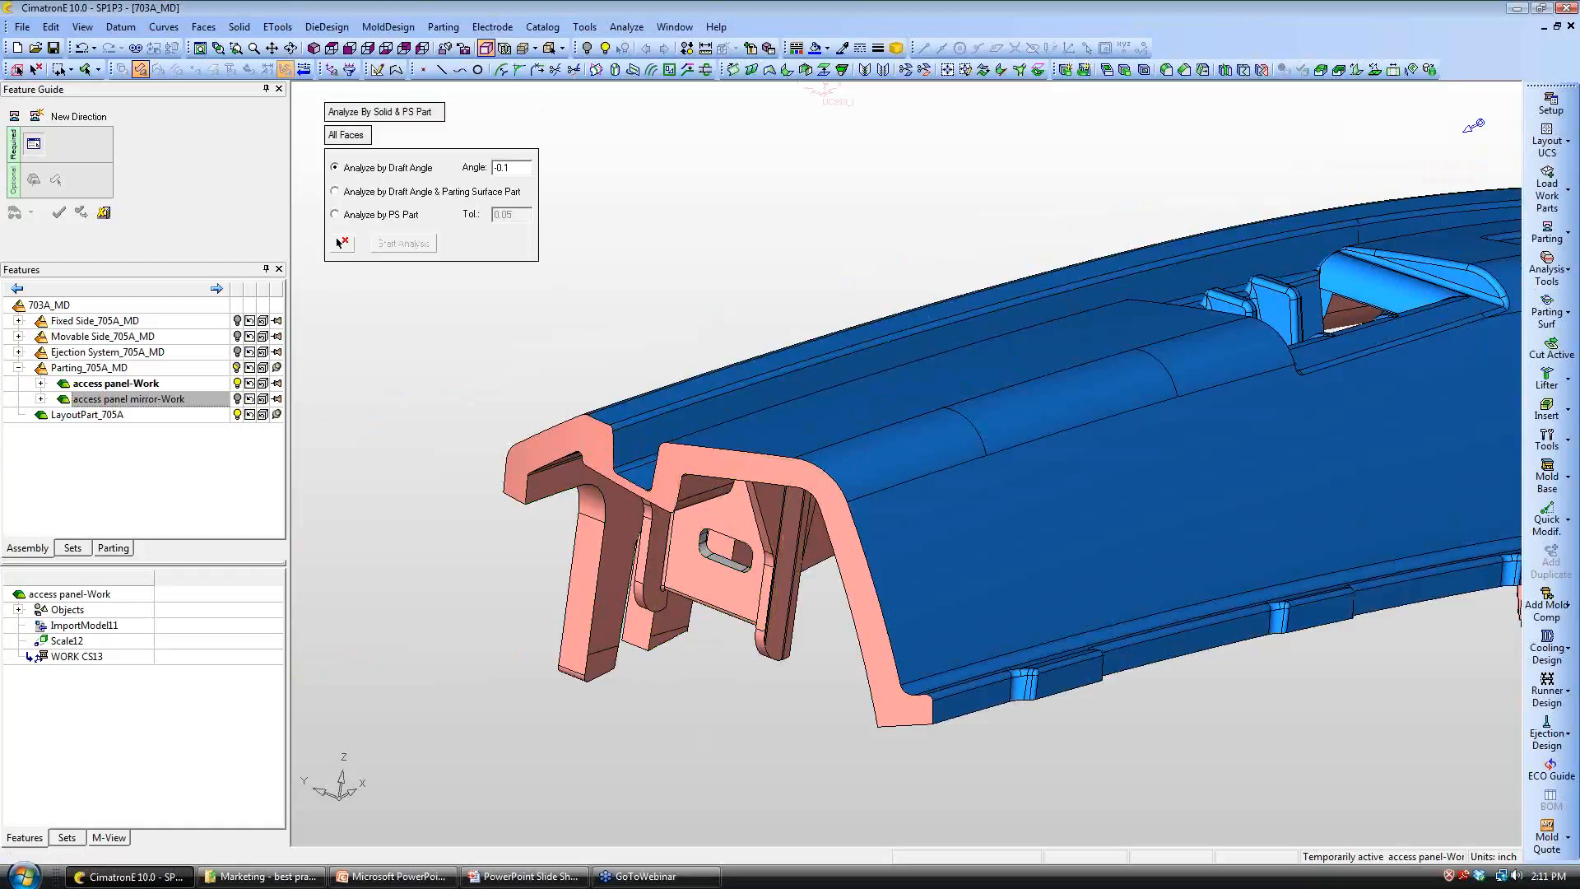
Step: Analyse the end tab's slot faces at draft angle -0.1, ignoring assigned faces, and apply the new direction
scroll(693, 591, "up", 3)
left_click(605, 596)
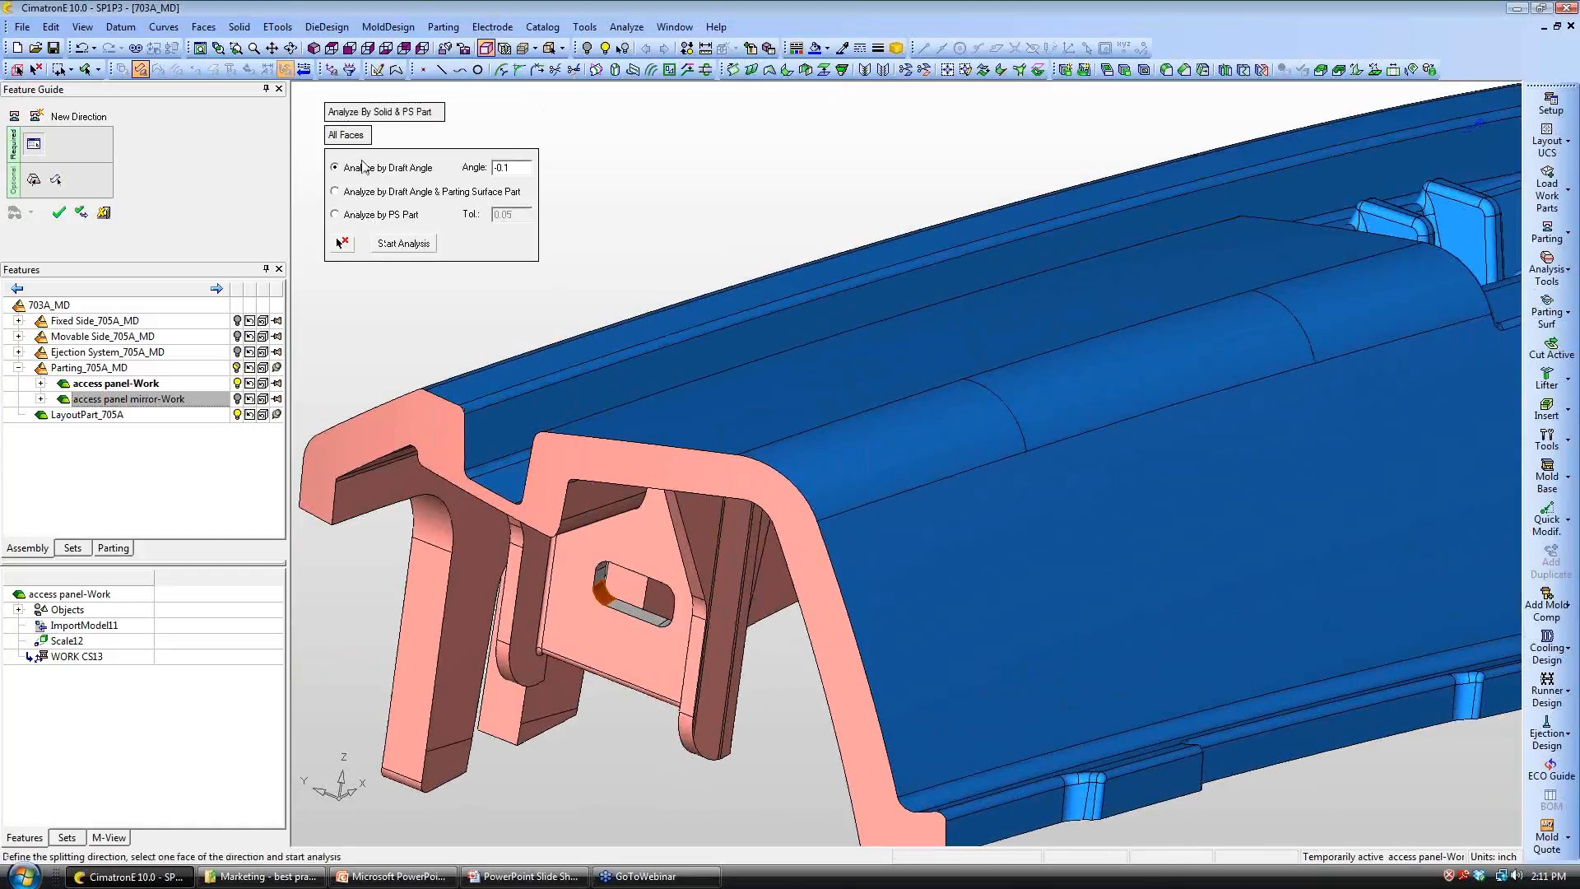
left_click(346, 135)
left_click(402, 245)
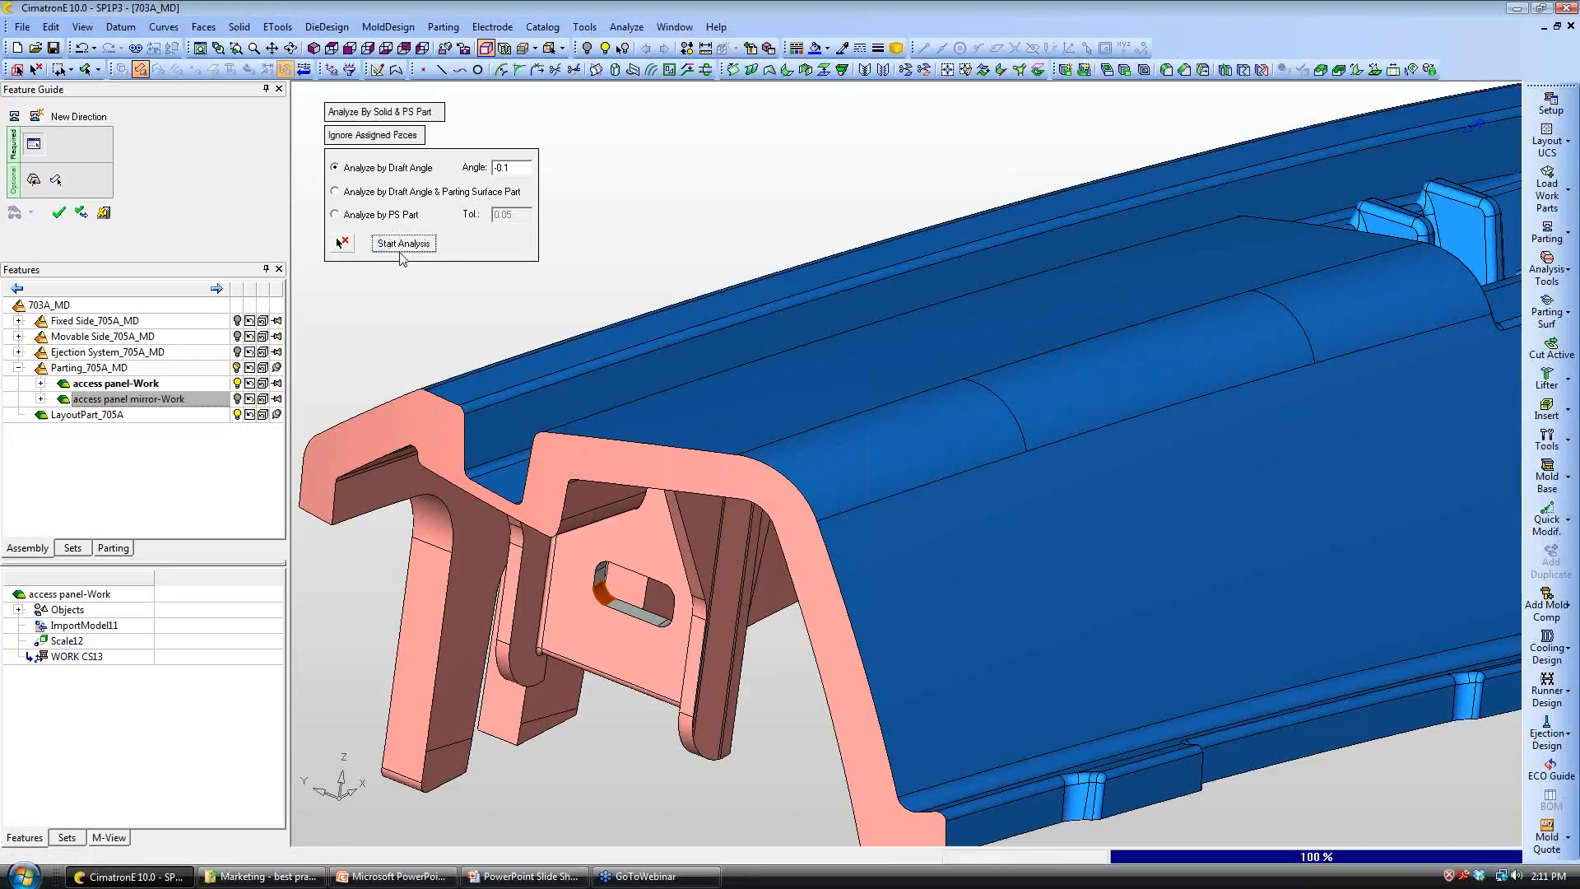
scroll(795, 252, "down", 3)
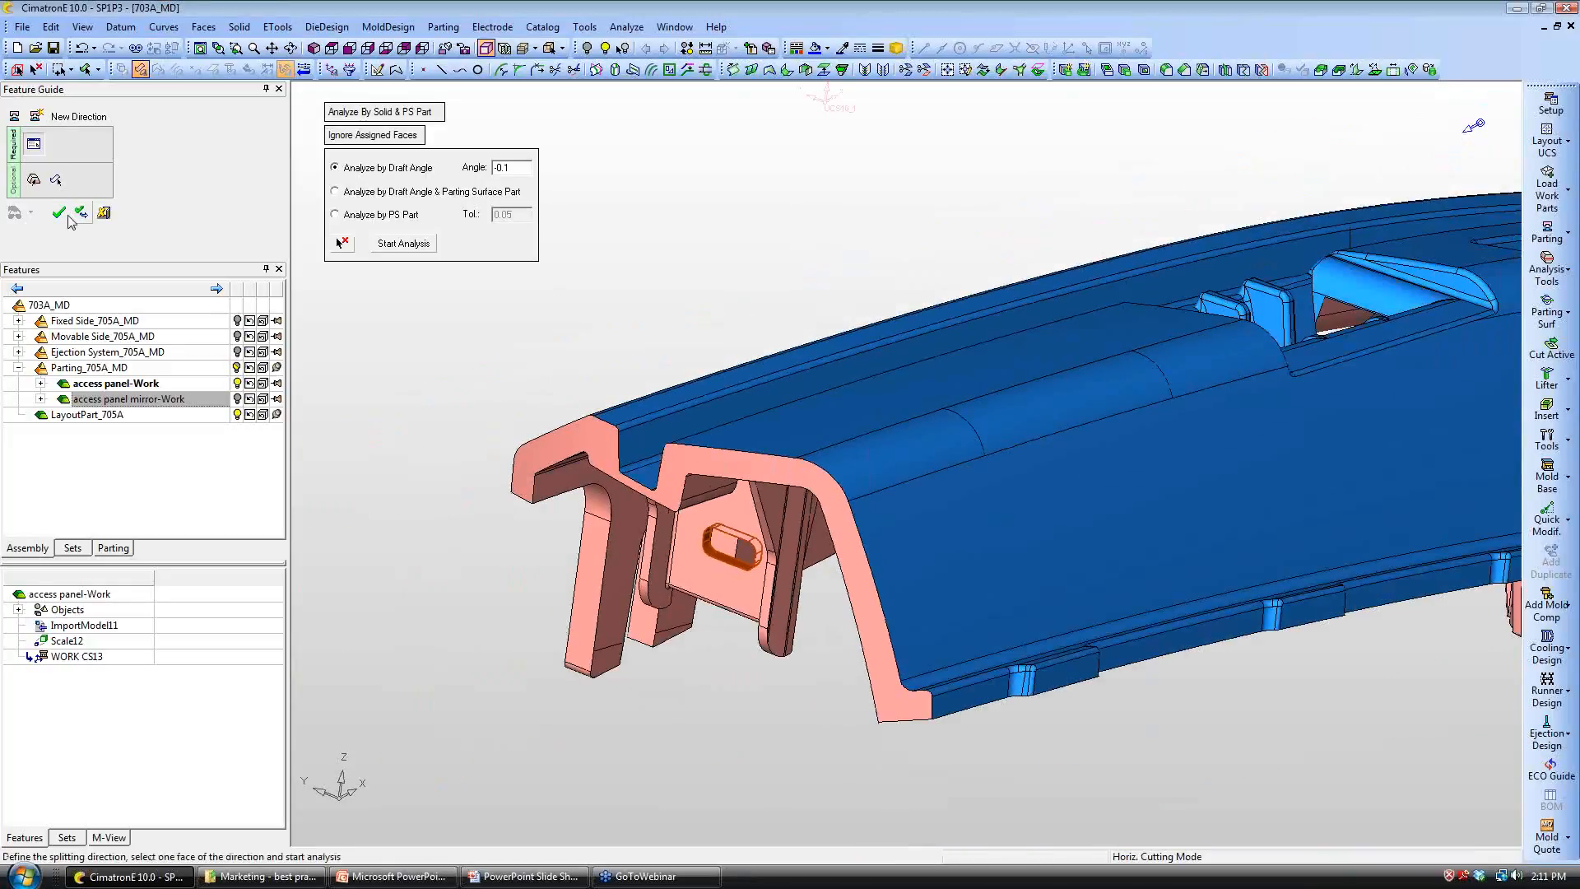
left_click(62, 214)
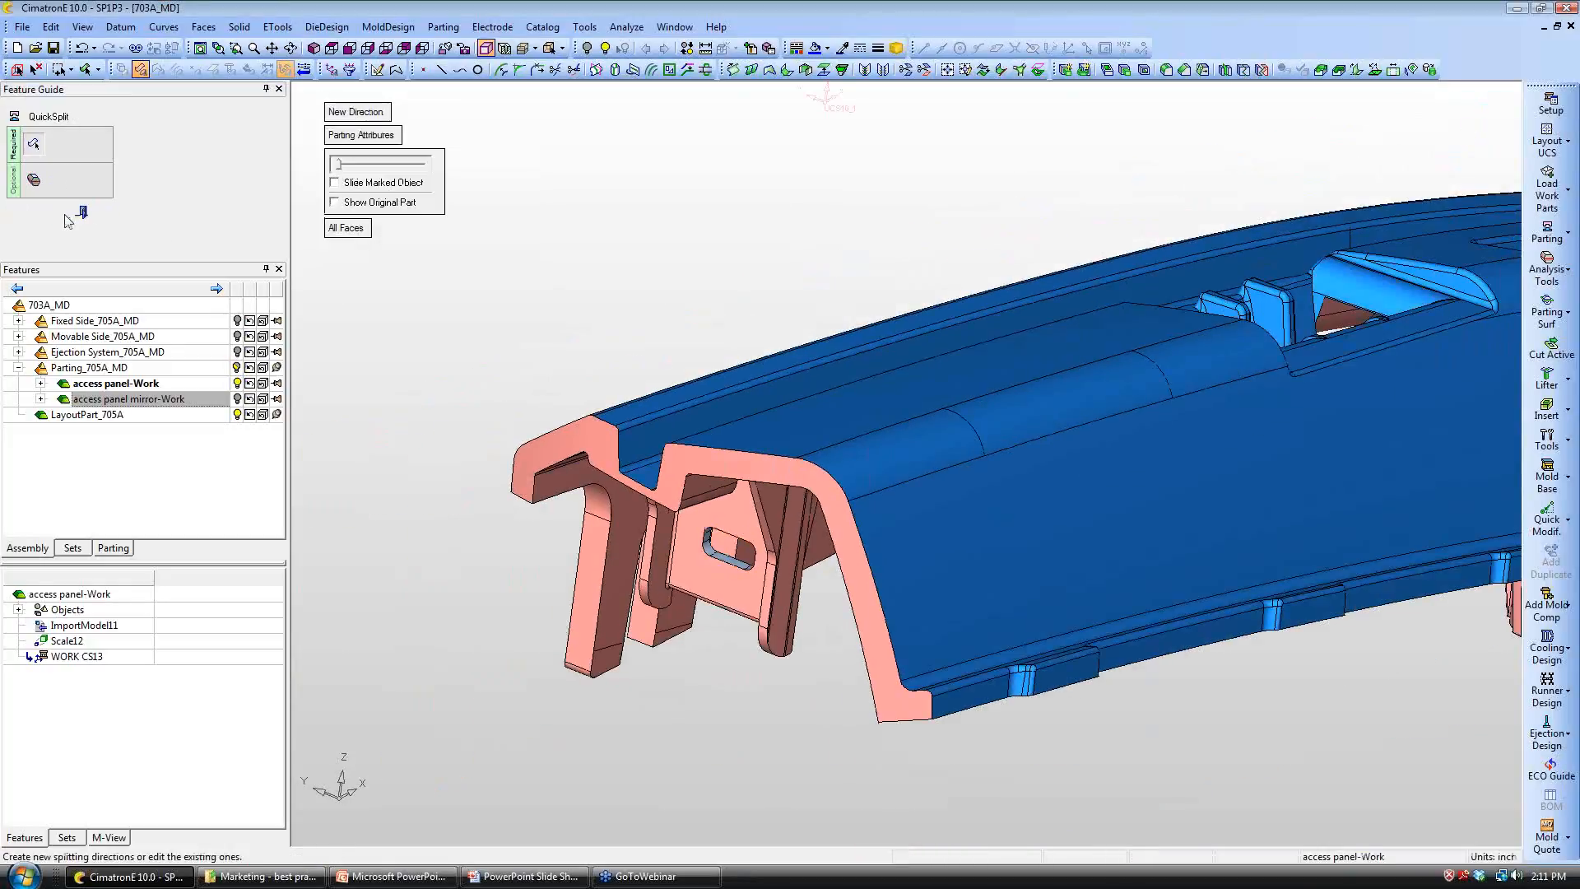
Step: Slide the split groups apart to inspect the slot faces, find Split-03 in the parting tree, and slide the groups back together
left_click(340, 166)
left_click_drag(340, 166, 343, 173)
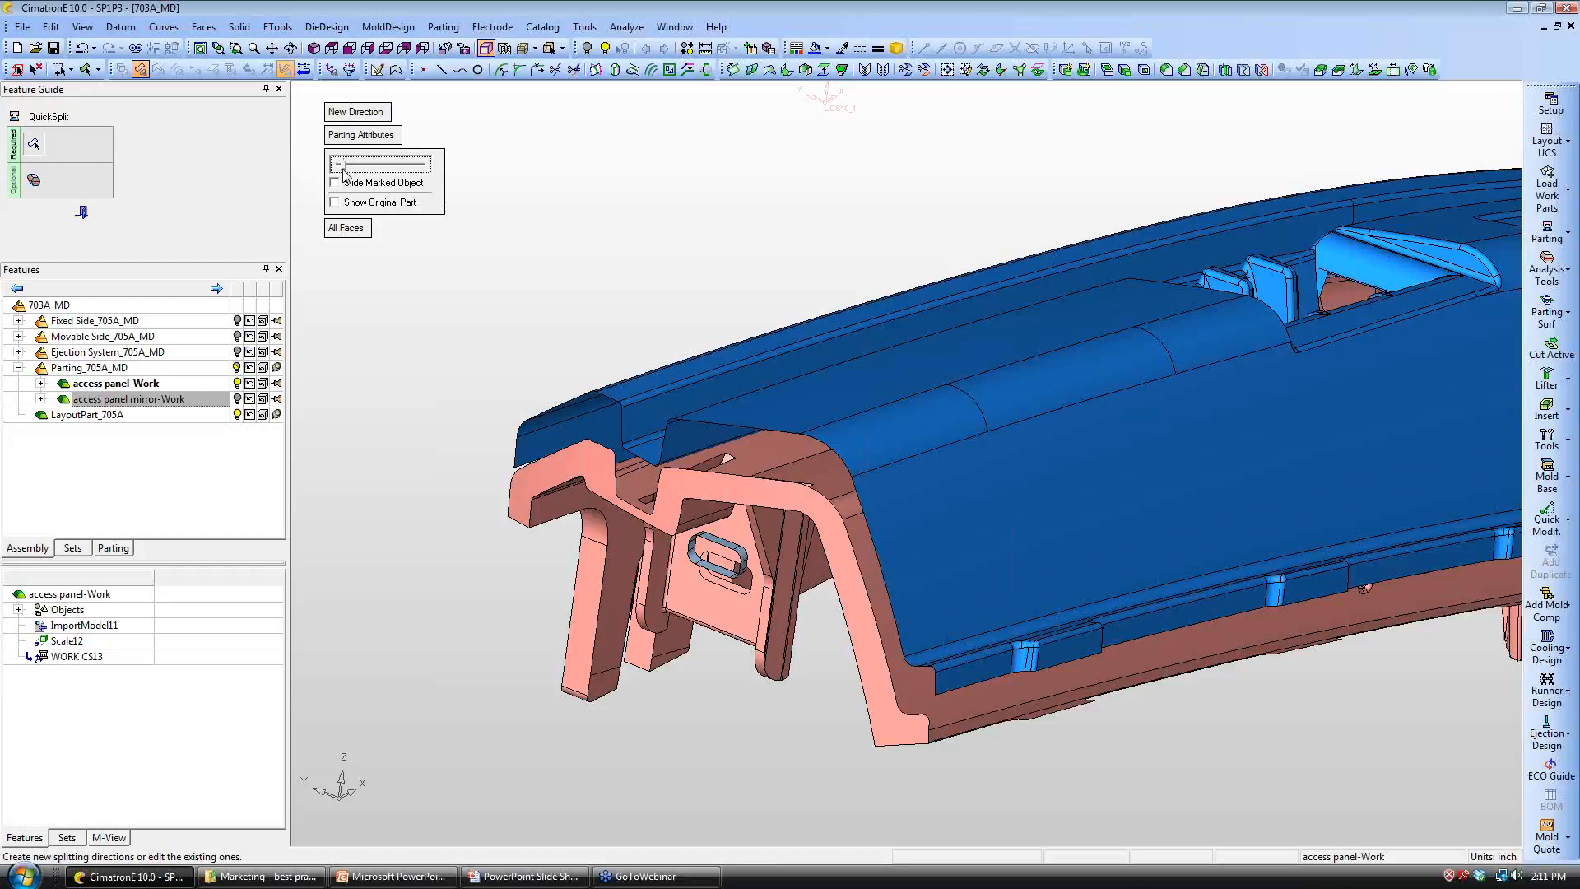
left_click_drag(866, 461, 856, 404, "ctrl")
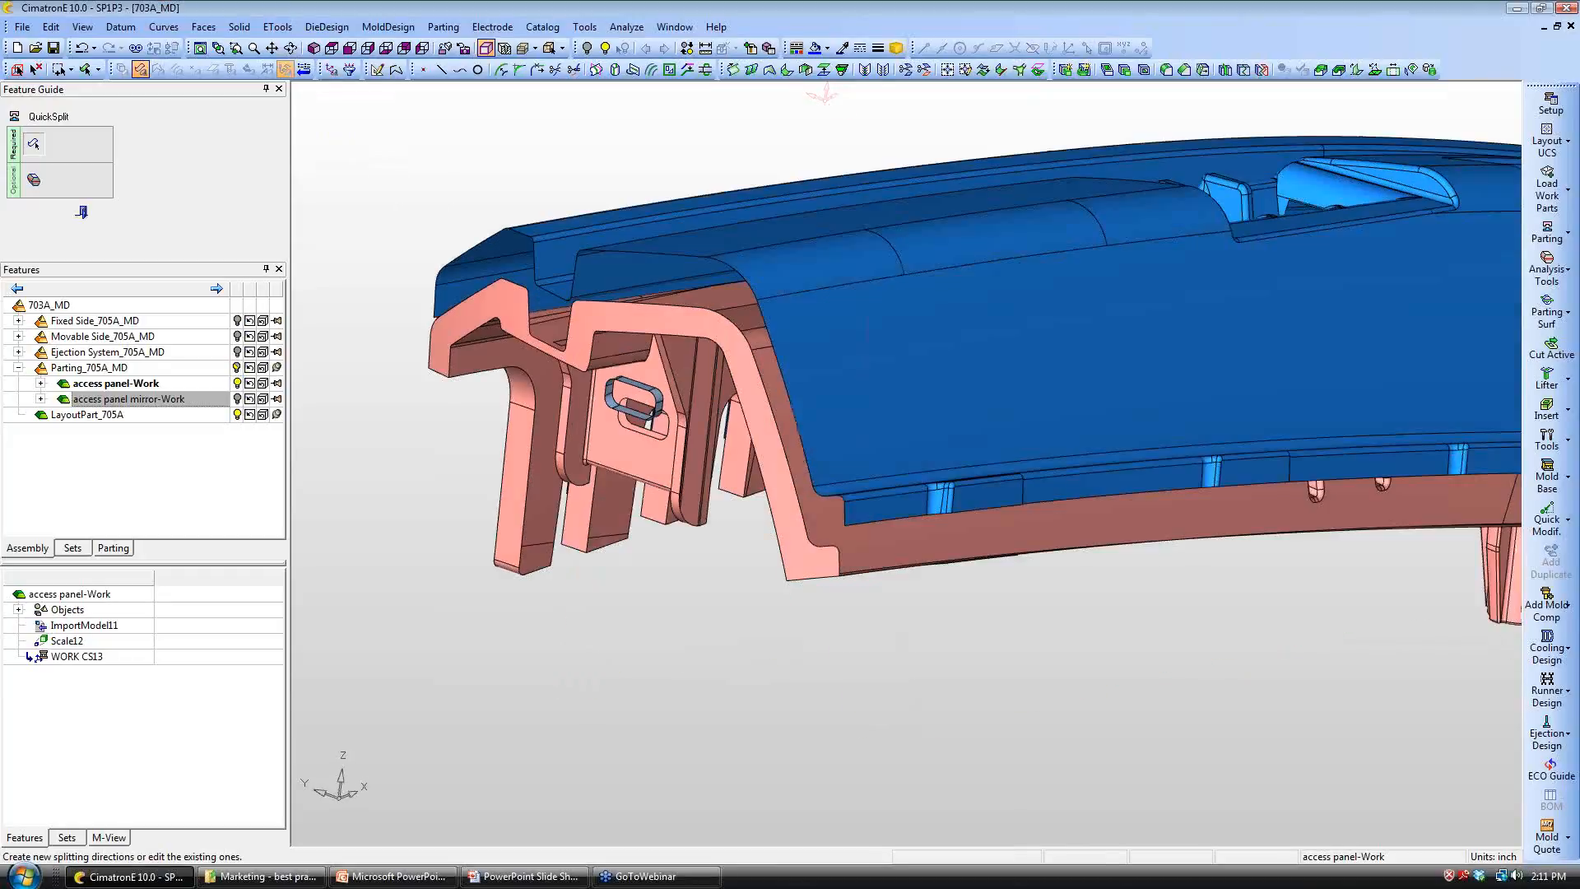
left_click(113, 548)
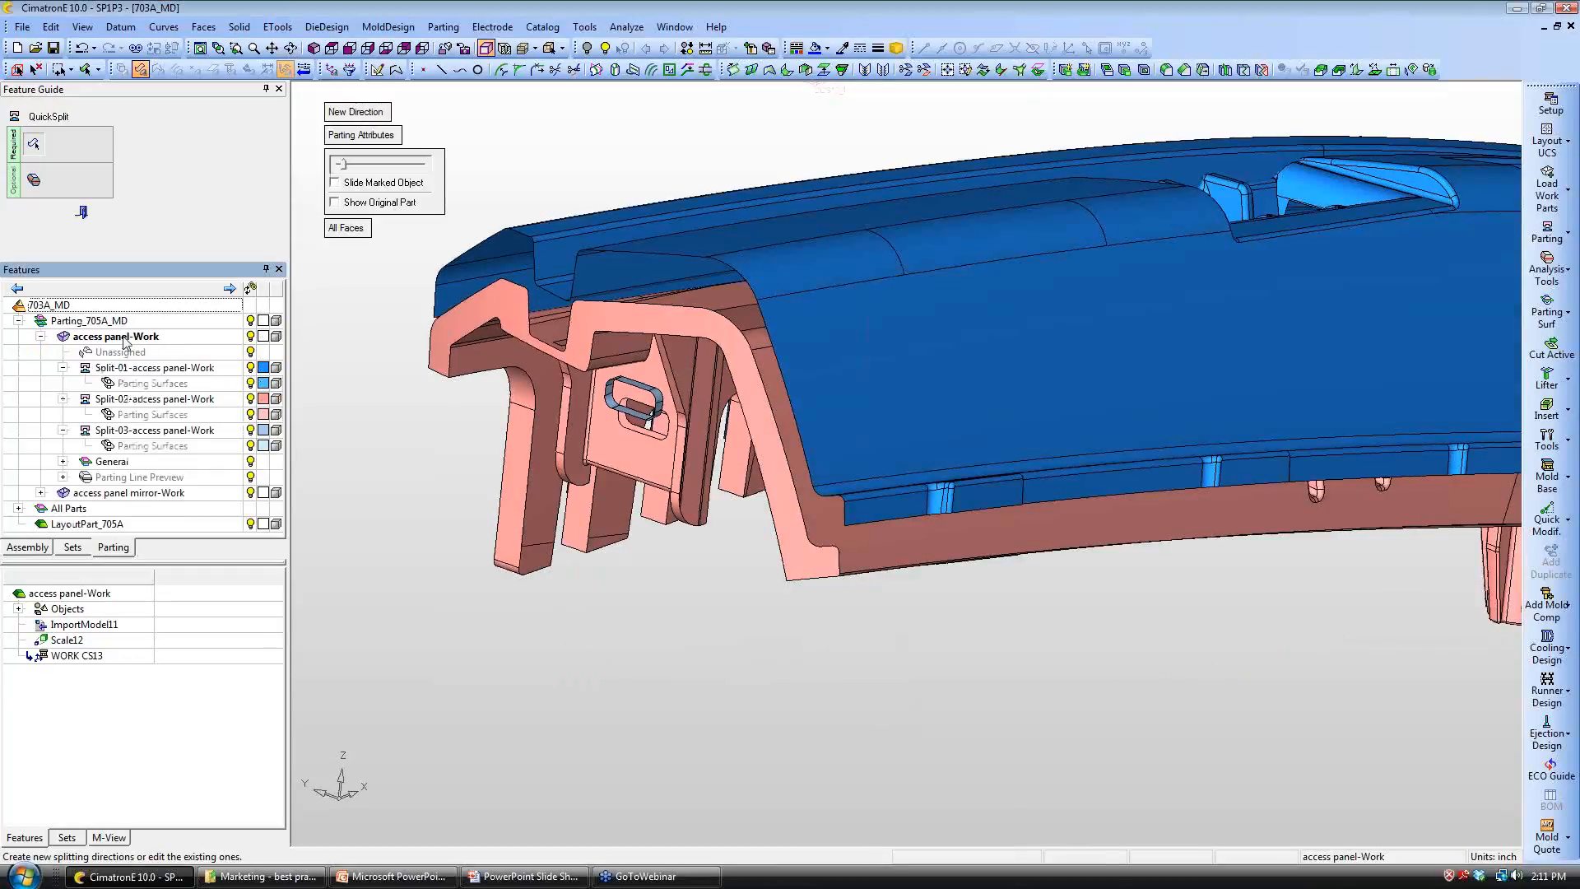
left_click(210, 430)
mouse_move(345, 172)
left_mouse_down()
mouse_move(363, 171)
mouse_move(339, 171)
left_mouse_up()
Step: Try the Ignore Assigned Faces, Show Original Part and Slide Marked Object options with the Split-03 group selected
left_click(346, 228)
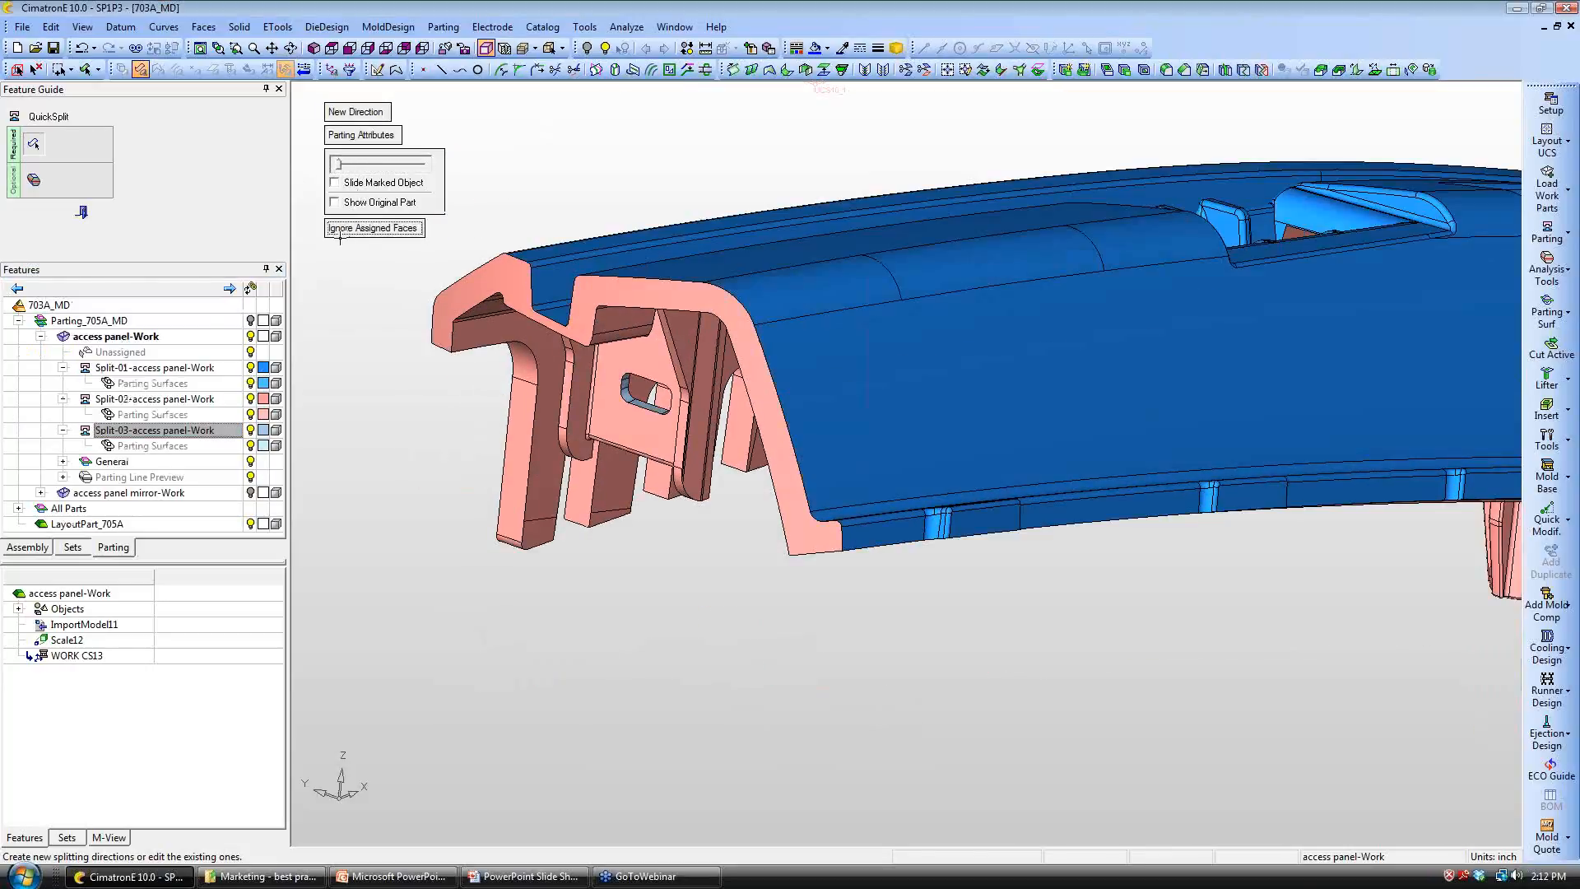
left_click(334, 202)
left_click(335, 183)
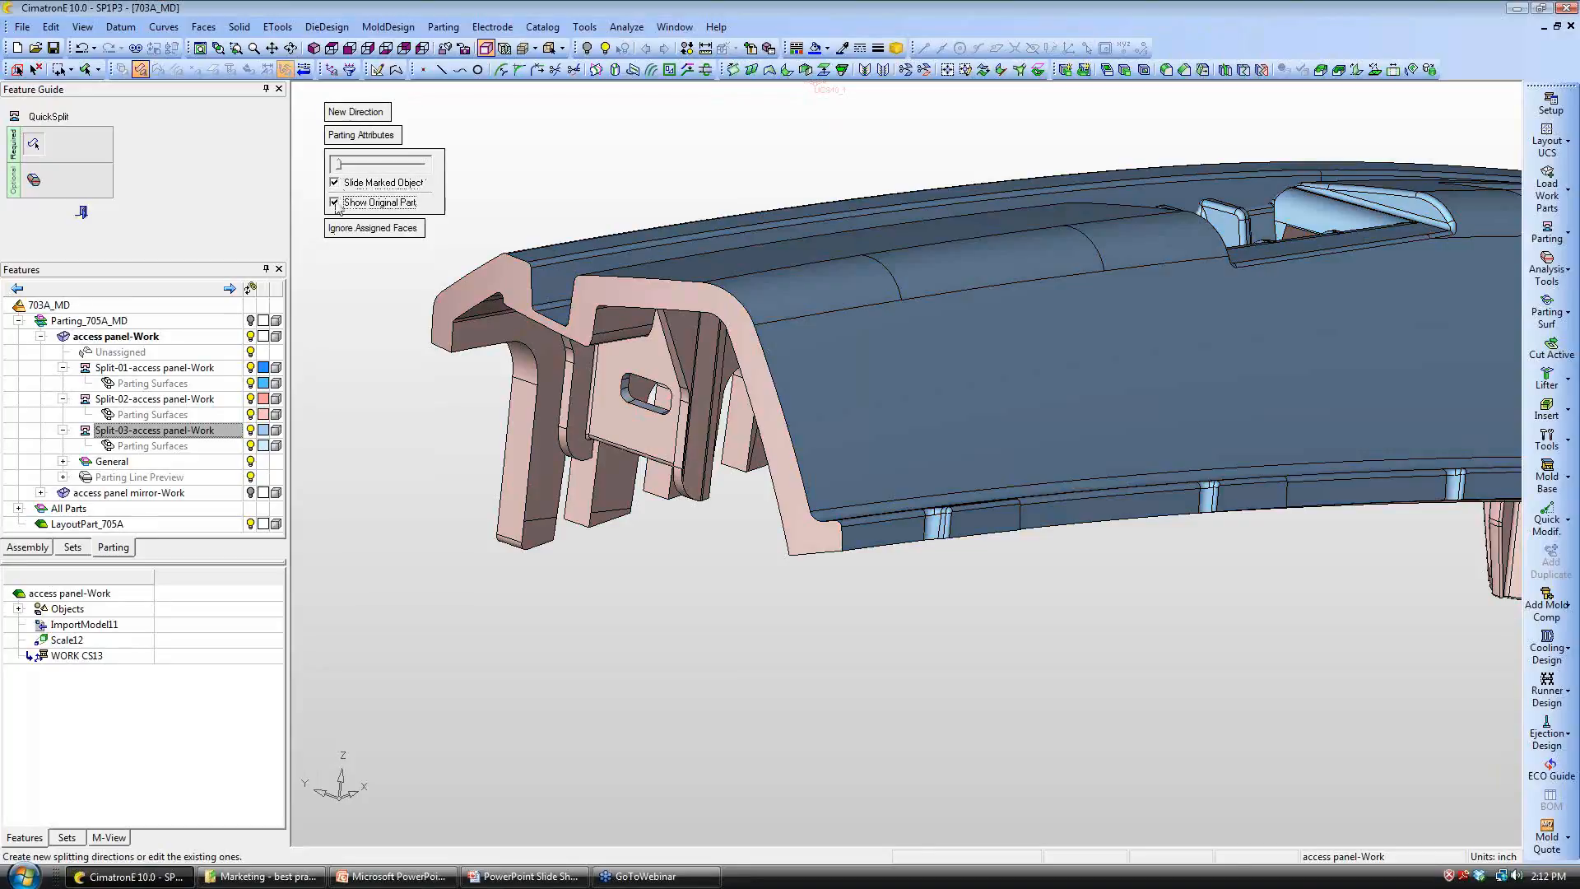
left_click(335, 203)
left_click(346, 228)
mouse_move(346, 168)
left_mouse_down()
mouse_move(362, 171)
mouse_move(335, 175)
left_mouse_up()
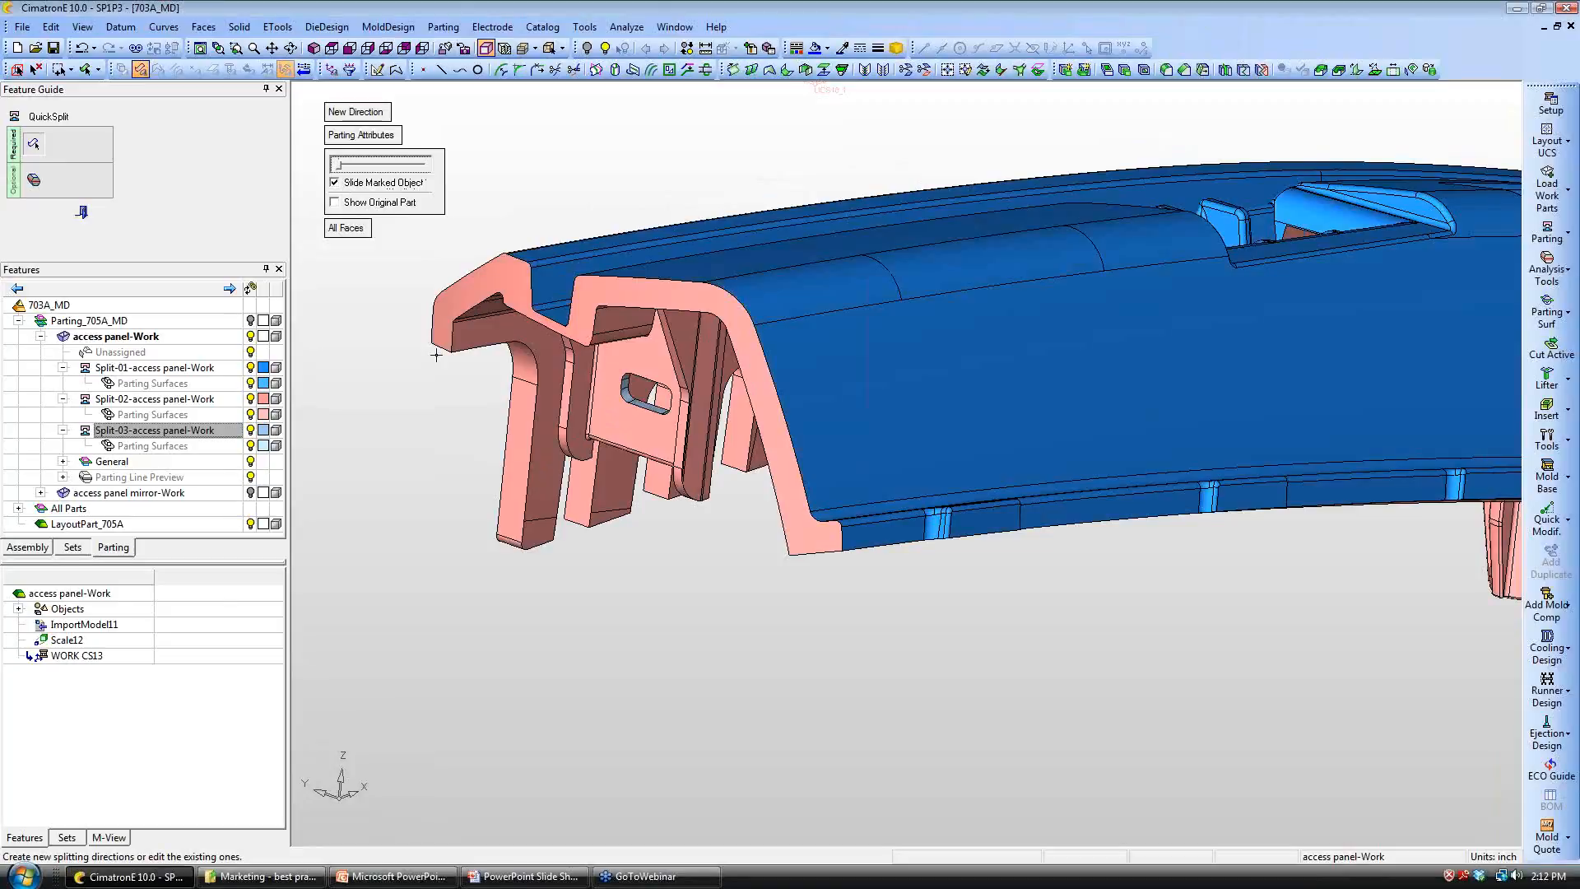
Step: Close 703A_MD and inspect the two panels with their central parting surface in 704A_MD
left_click(1570, 26)
left_click(802, 475)
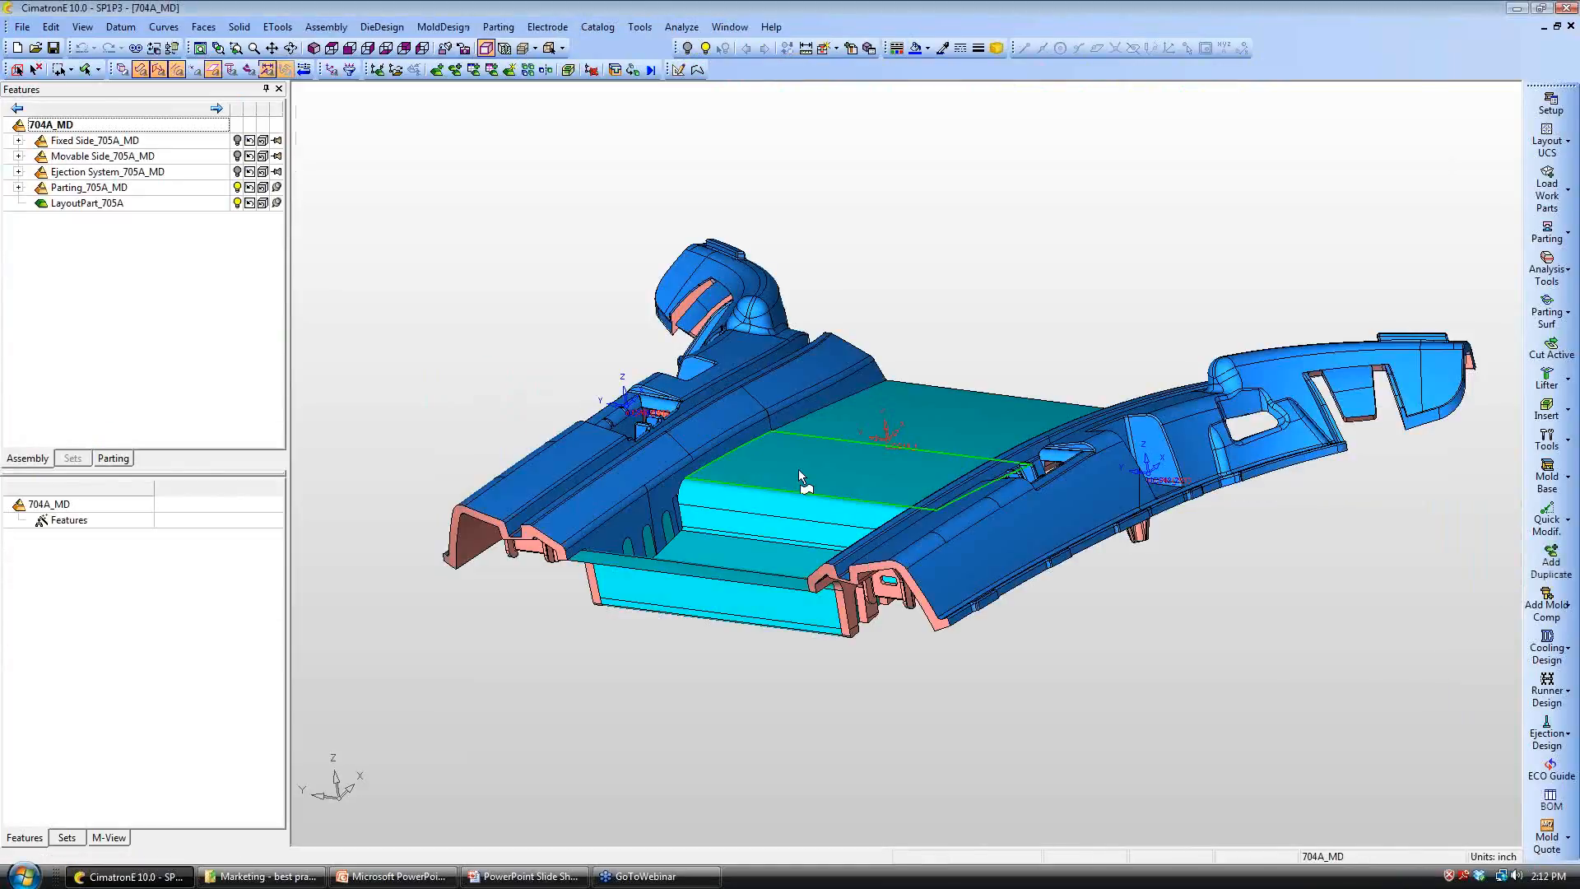
middle_click_drag(853, 462, 815, 494)
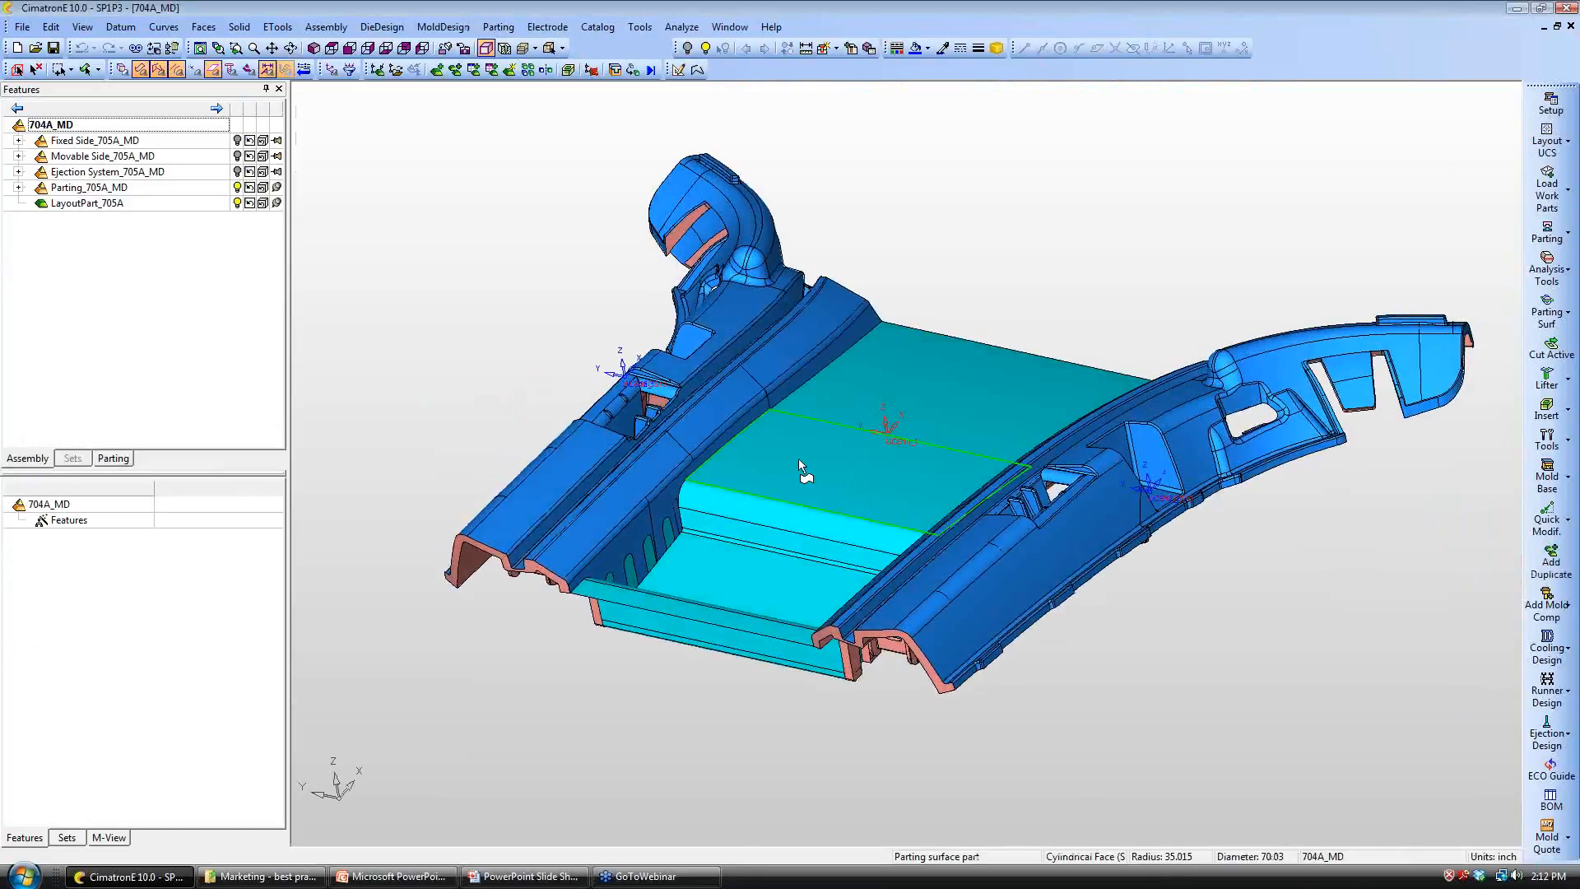
Step: Hide the Split-01 face groups of access panel-Work and access panel mirror-Work, and examine the remaining faces beside the parting surface
left_click(112, 457)
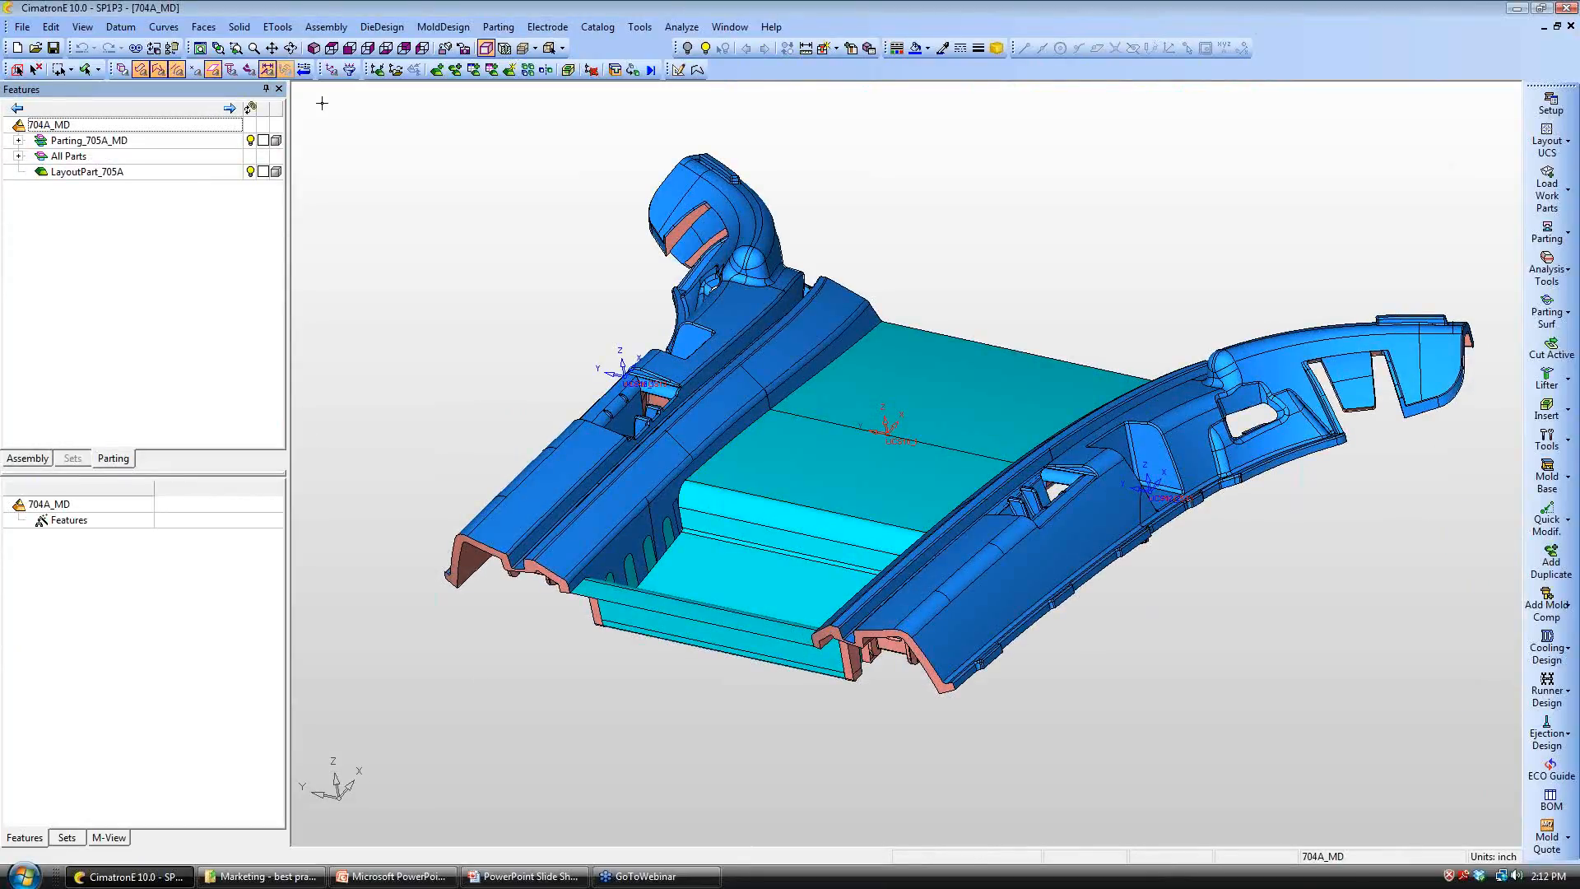
left_click(18, 141)
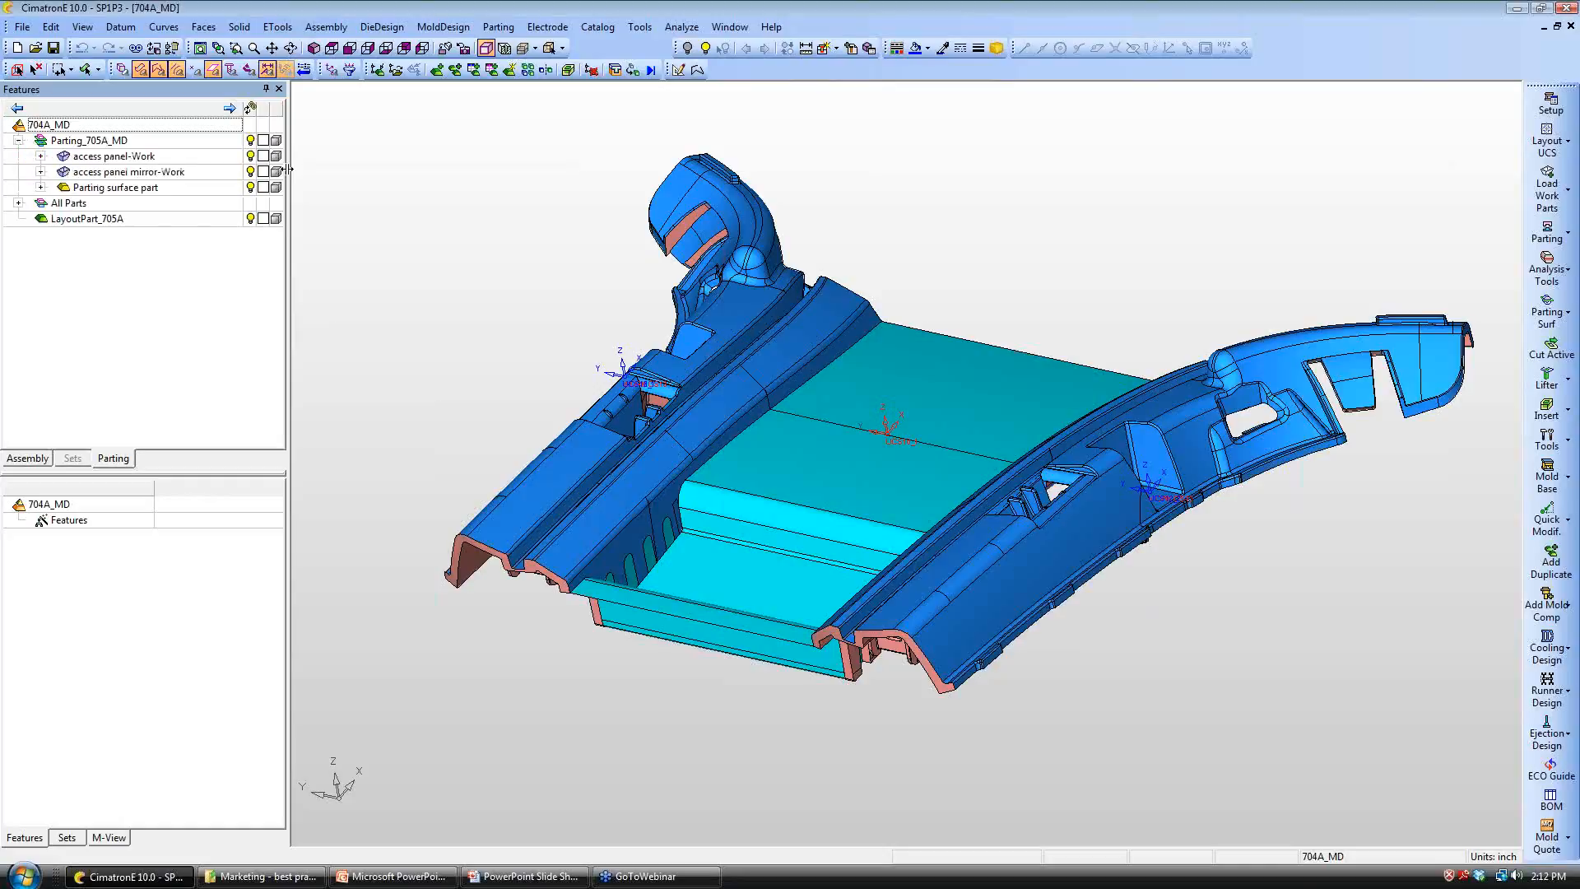
left_click(41, 156)
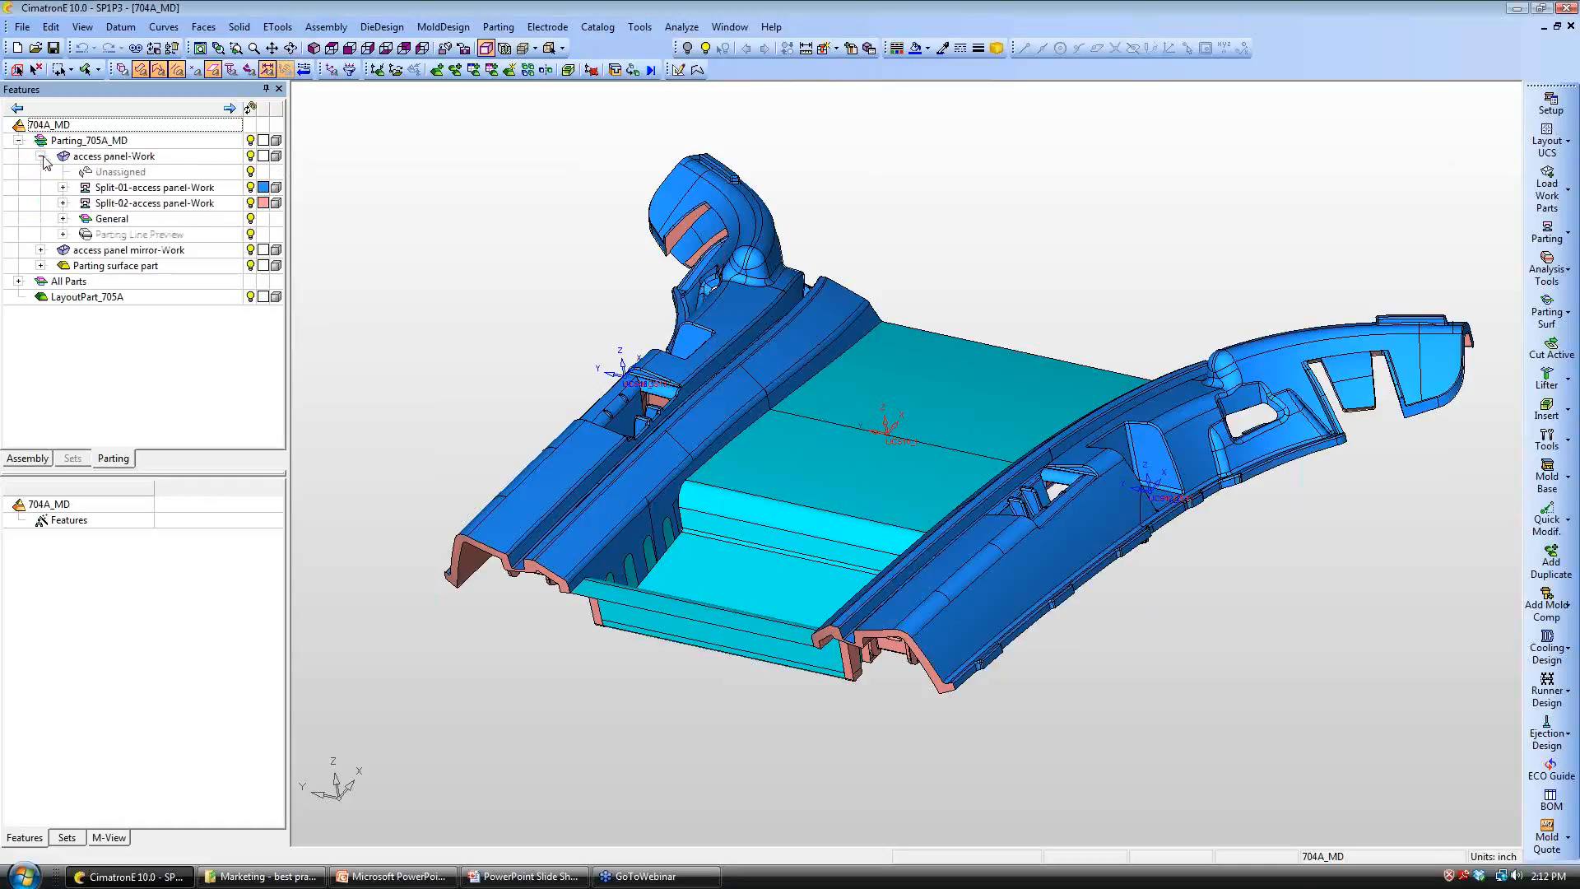
left_click(250, 188)
left_click(40, 250)
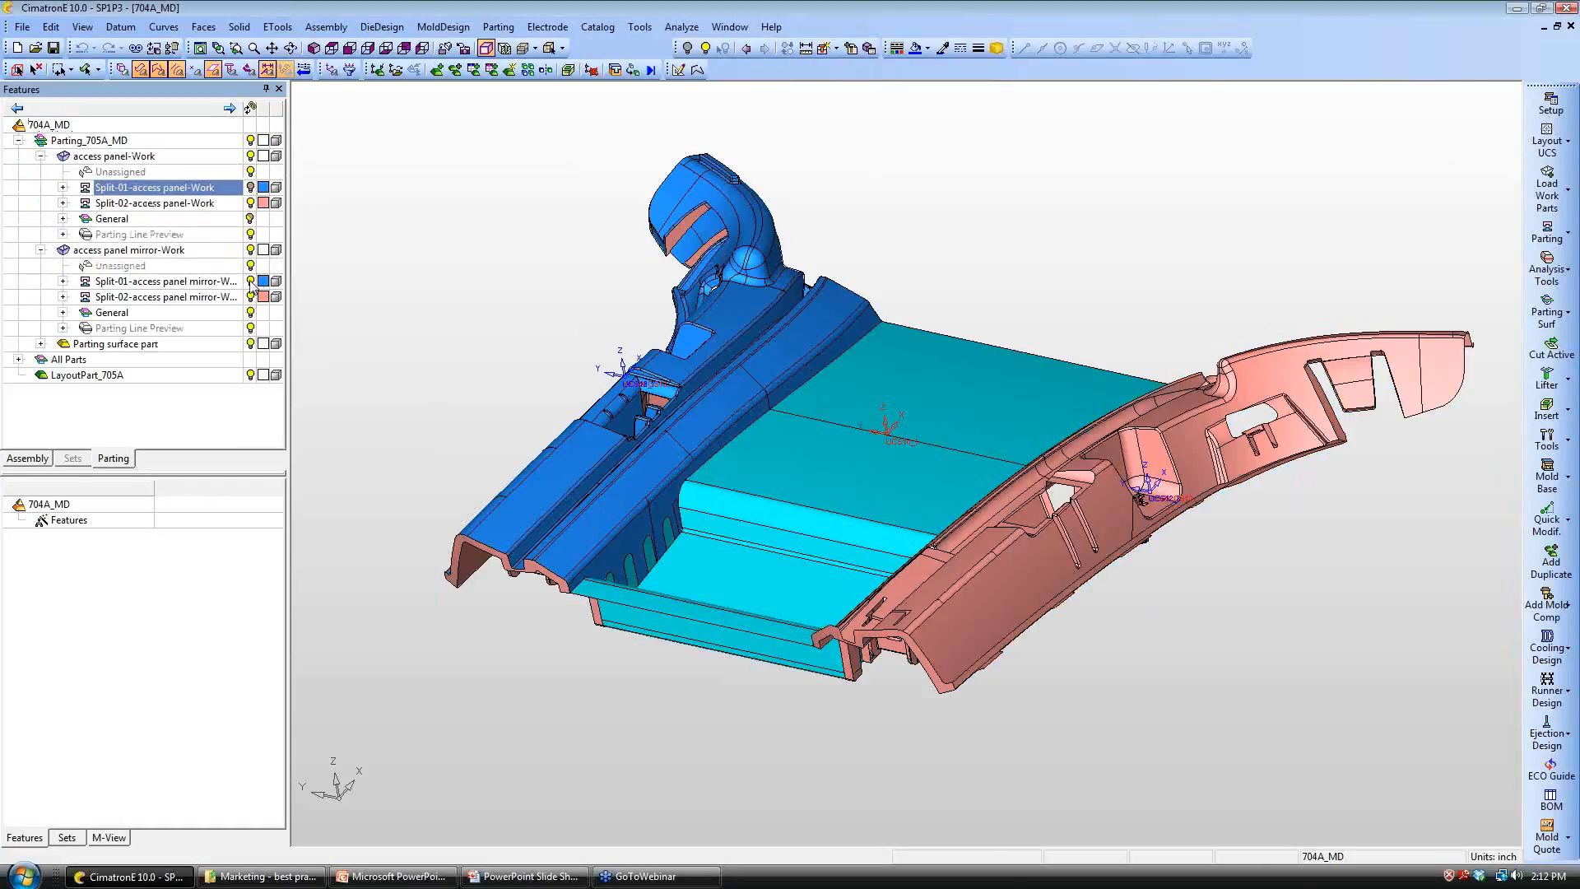
left_click(250, 280)
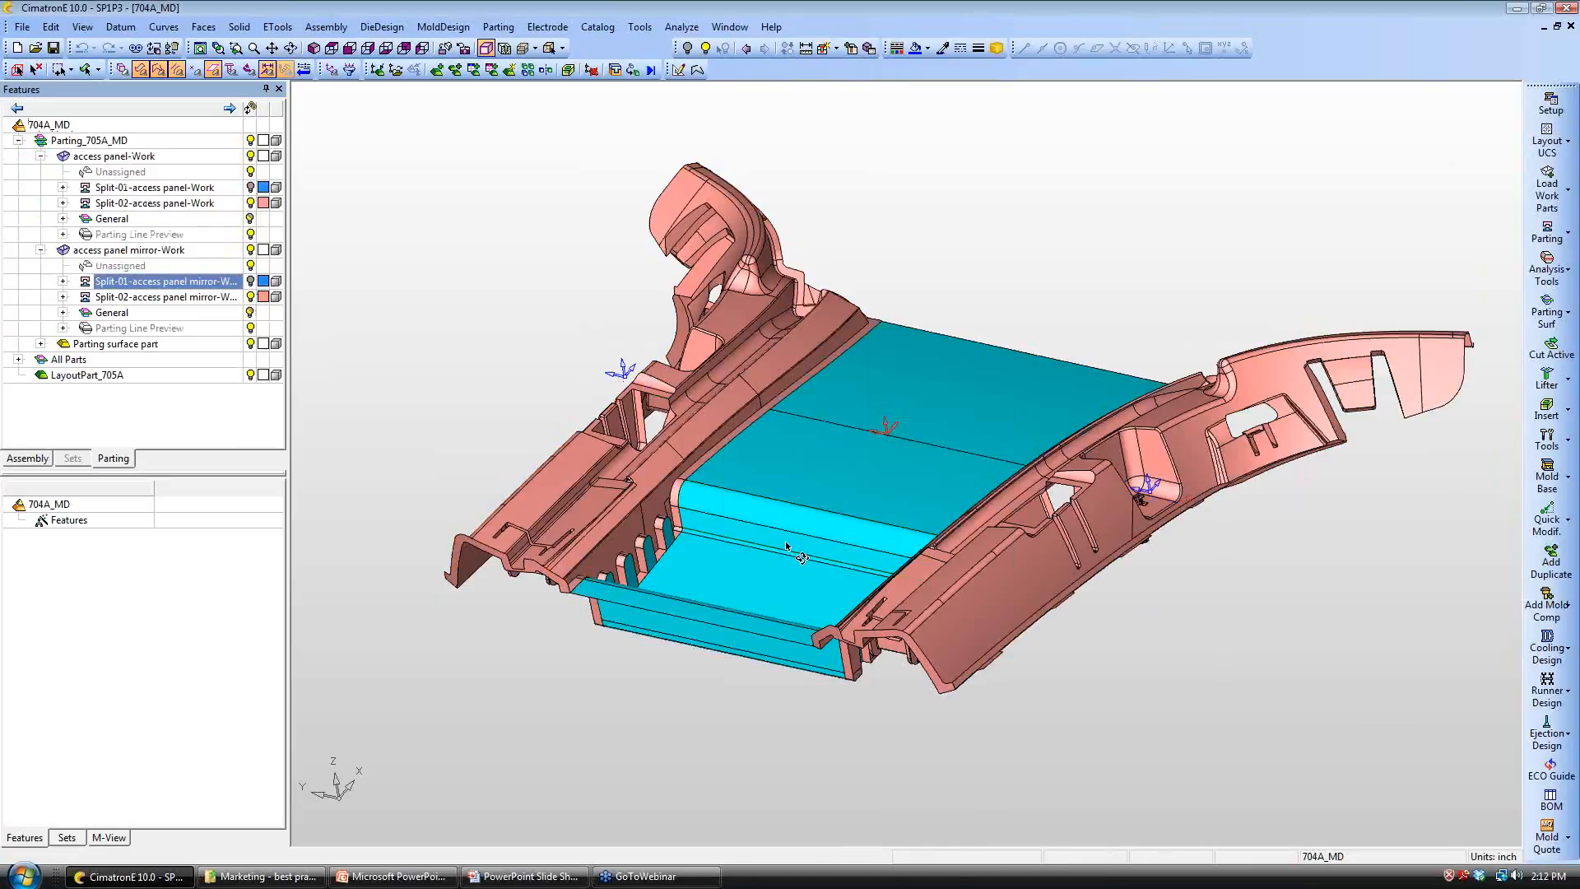
left_click_drag(788, 549, 796, 596, "ctrl")
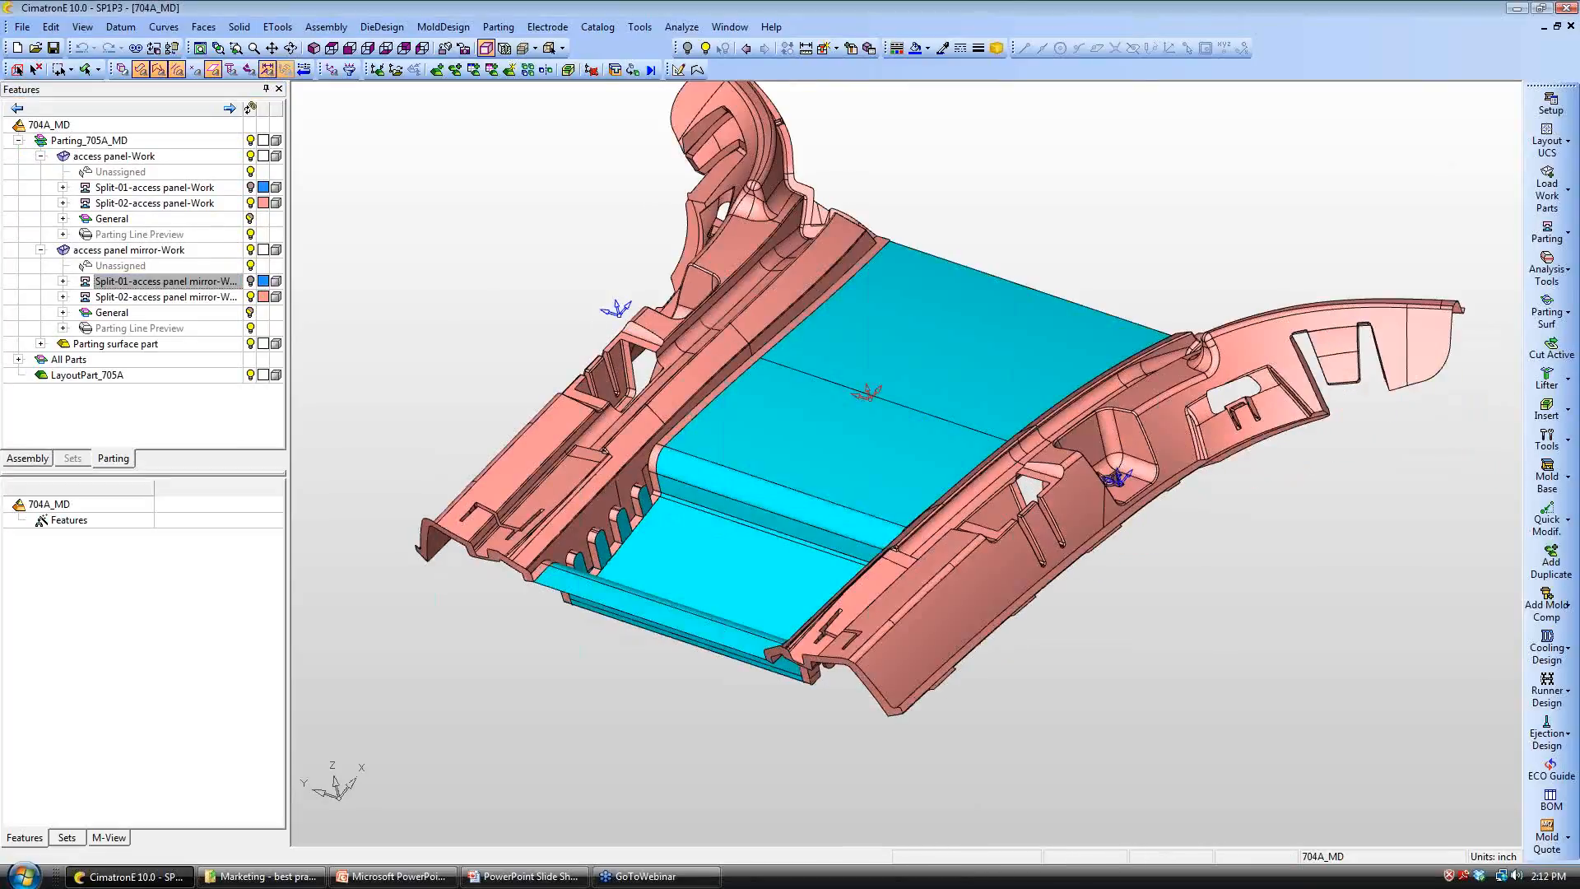
middle_click_drag(910, 601, 842, 566, "ctrl")
right_click_drag(842, 566, 857, 530, "ctrl")
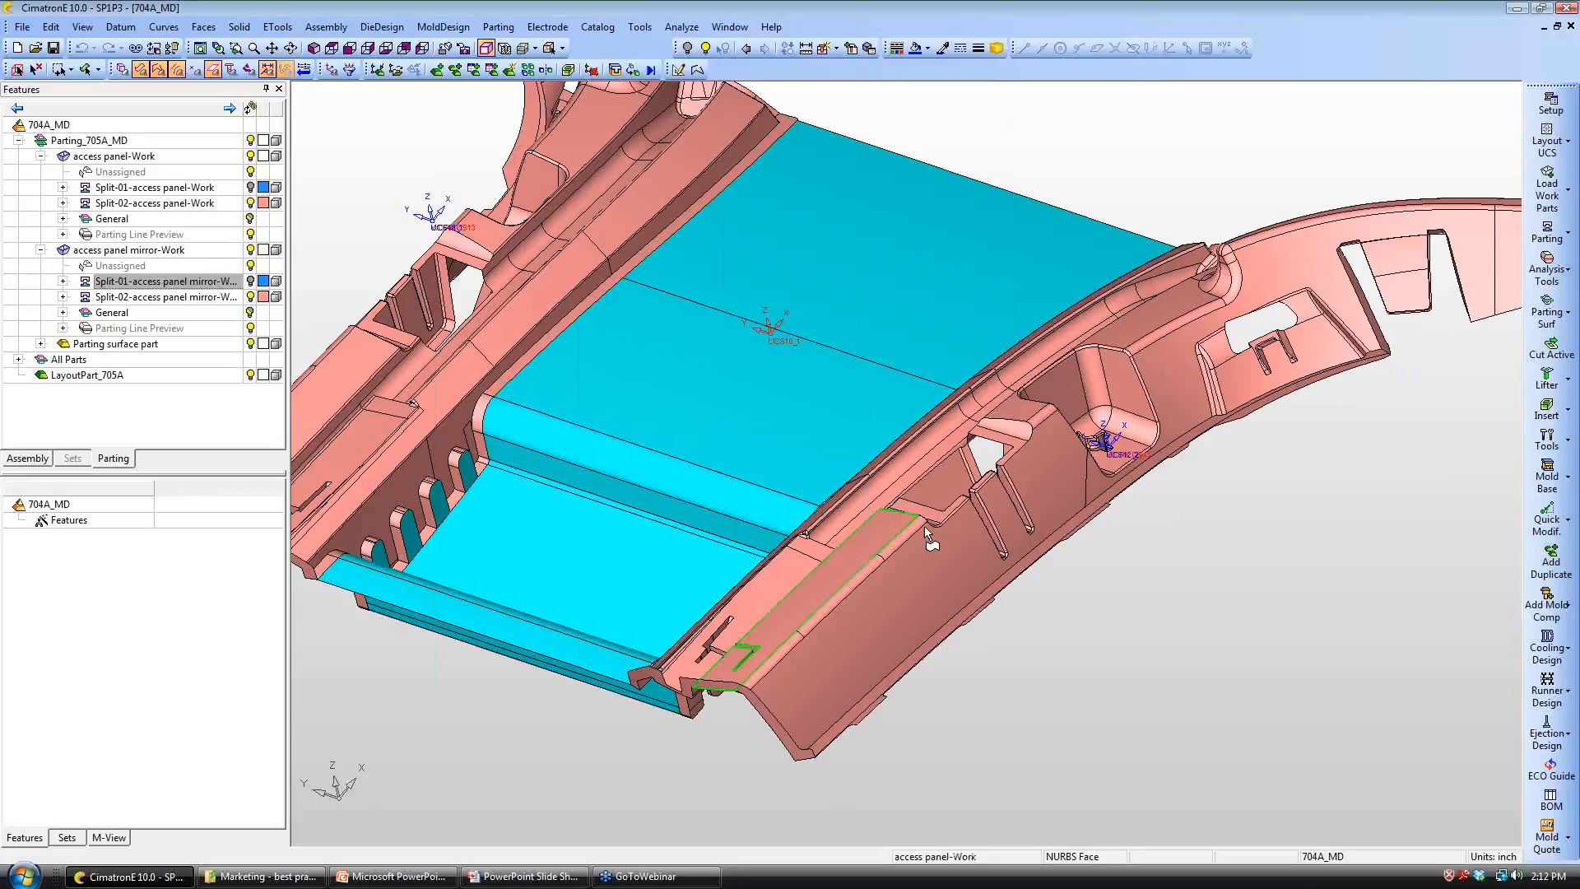
middle_click_drag(905, 464, 908, 424)
middle_click_drag(995, 617, 933, 583, "ctrl")
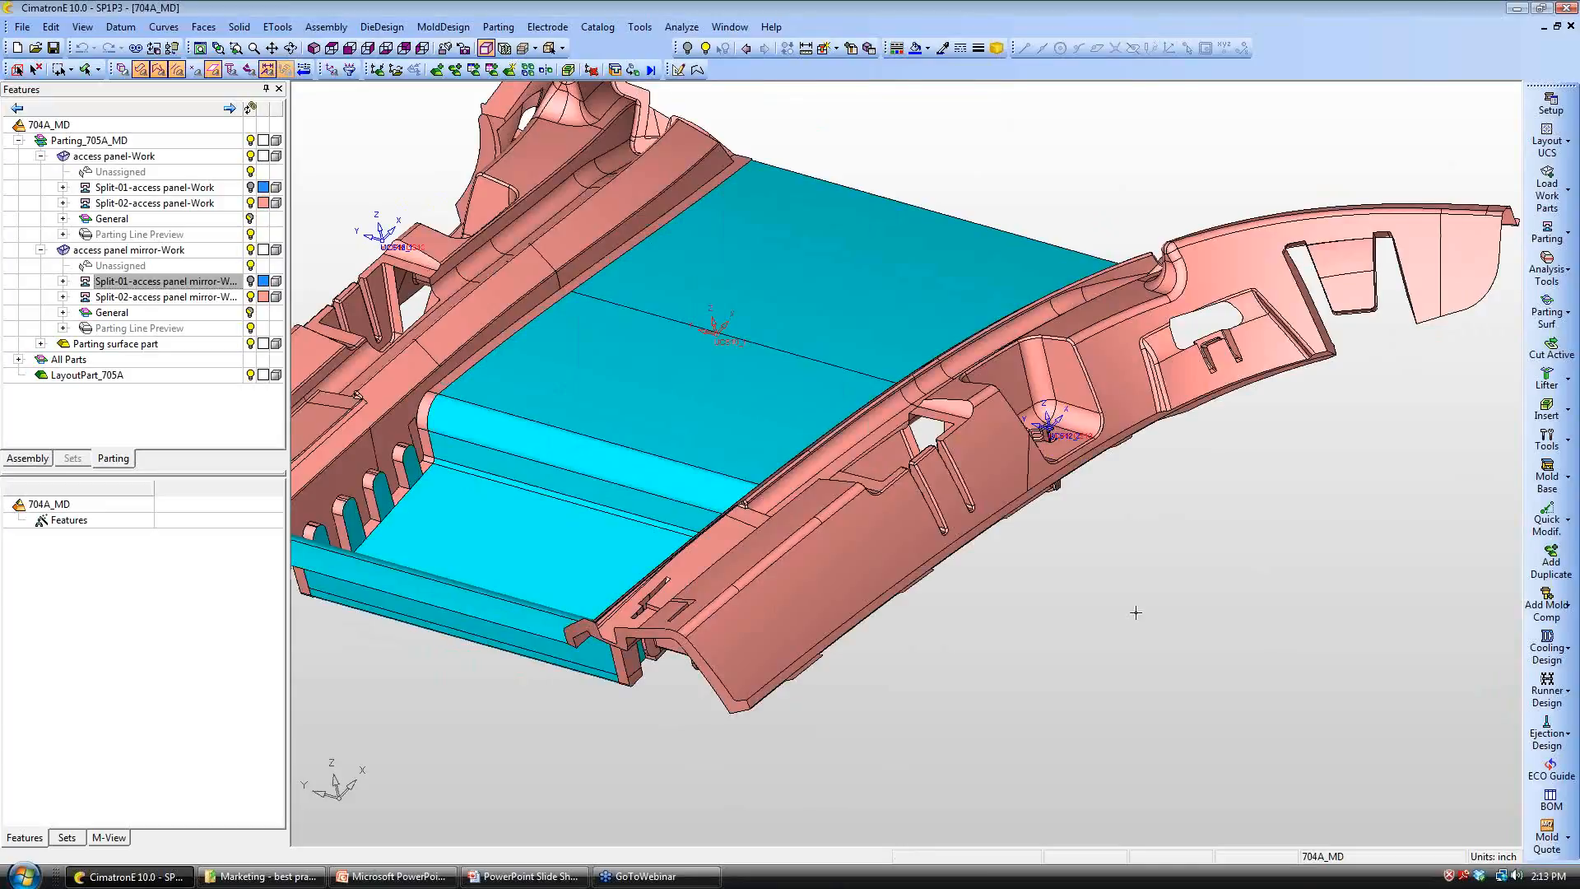
Step: Activate the Parting surface part under Parting_705A_MD for editing
left_click(1565, 312)
left_click(28, 458)
left_click(18, 188)
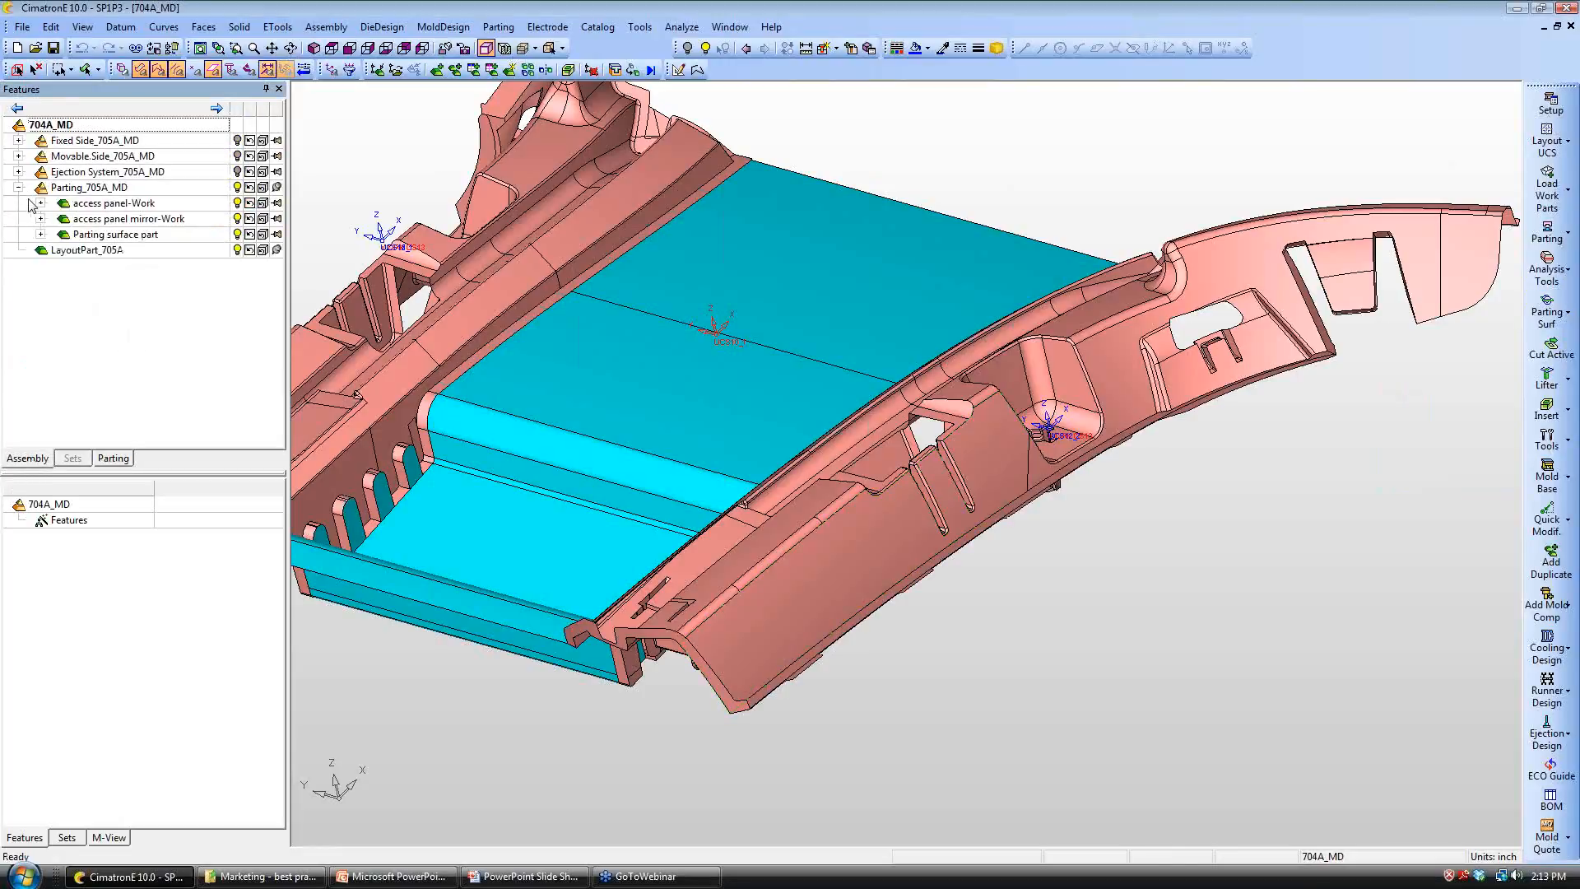
double_click(101, 236)
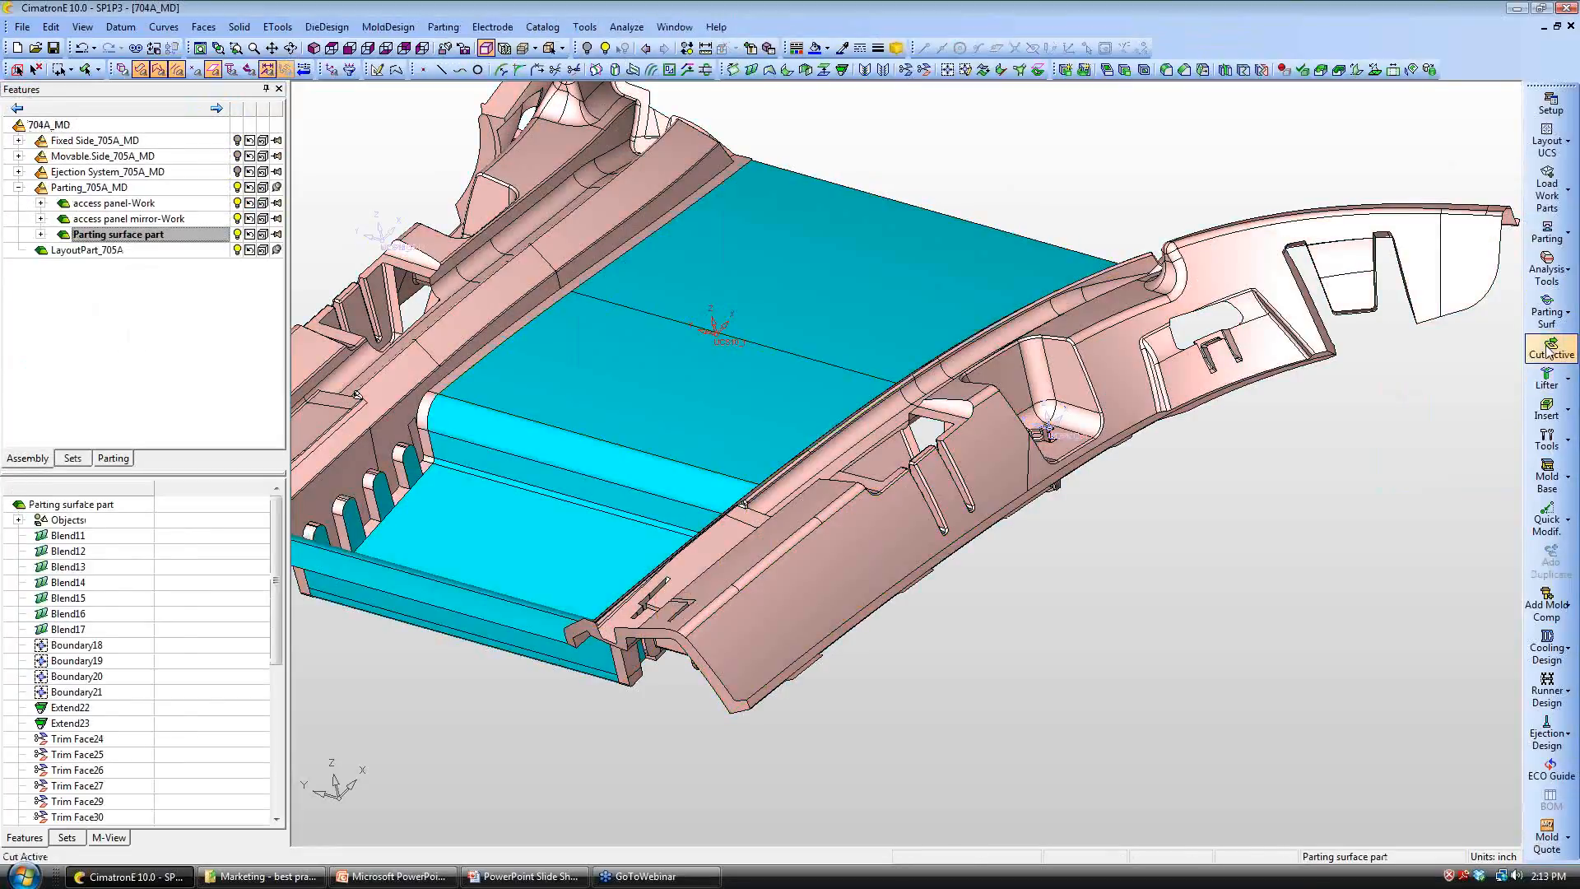
Step: Start modifying the narrow face along the access panel's outer lower edge by sketcher
left_click(1554, 311)
left_click(1428, 445)
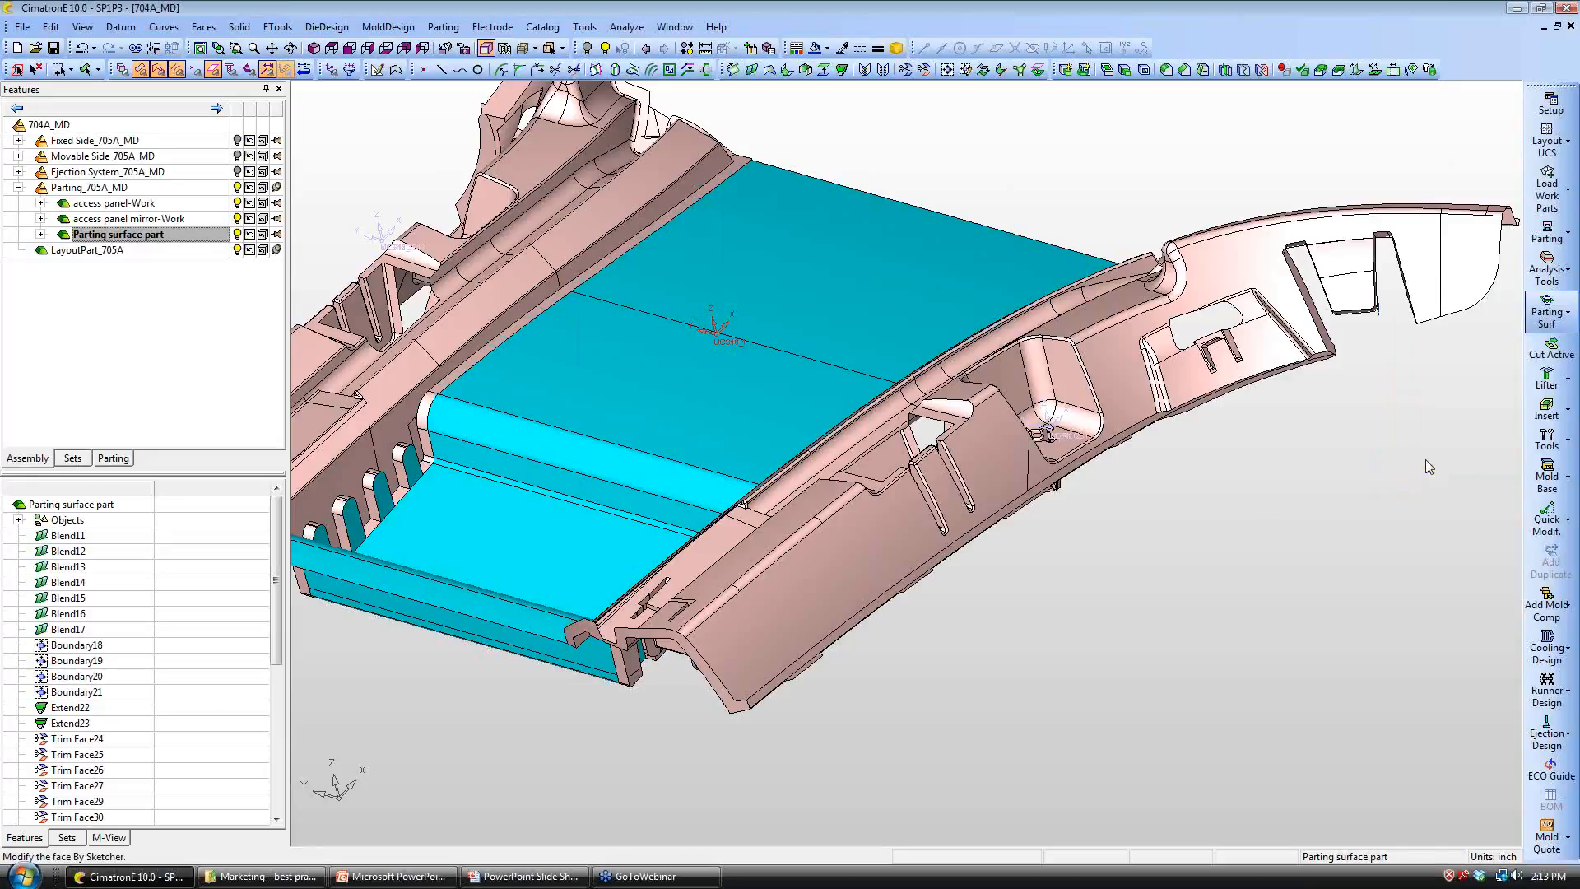
scroll(1061, 659, "up", 5)
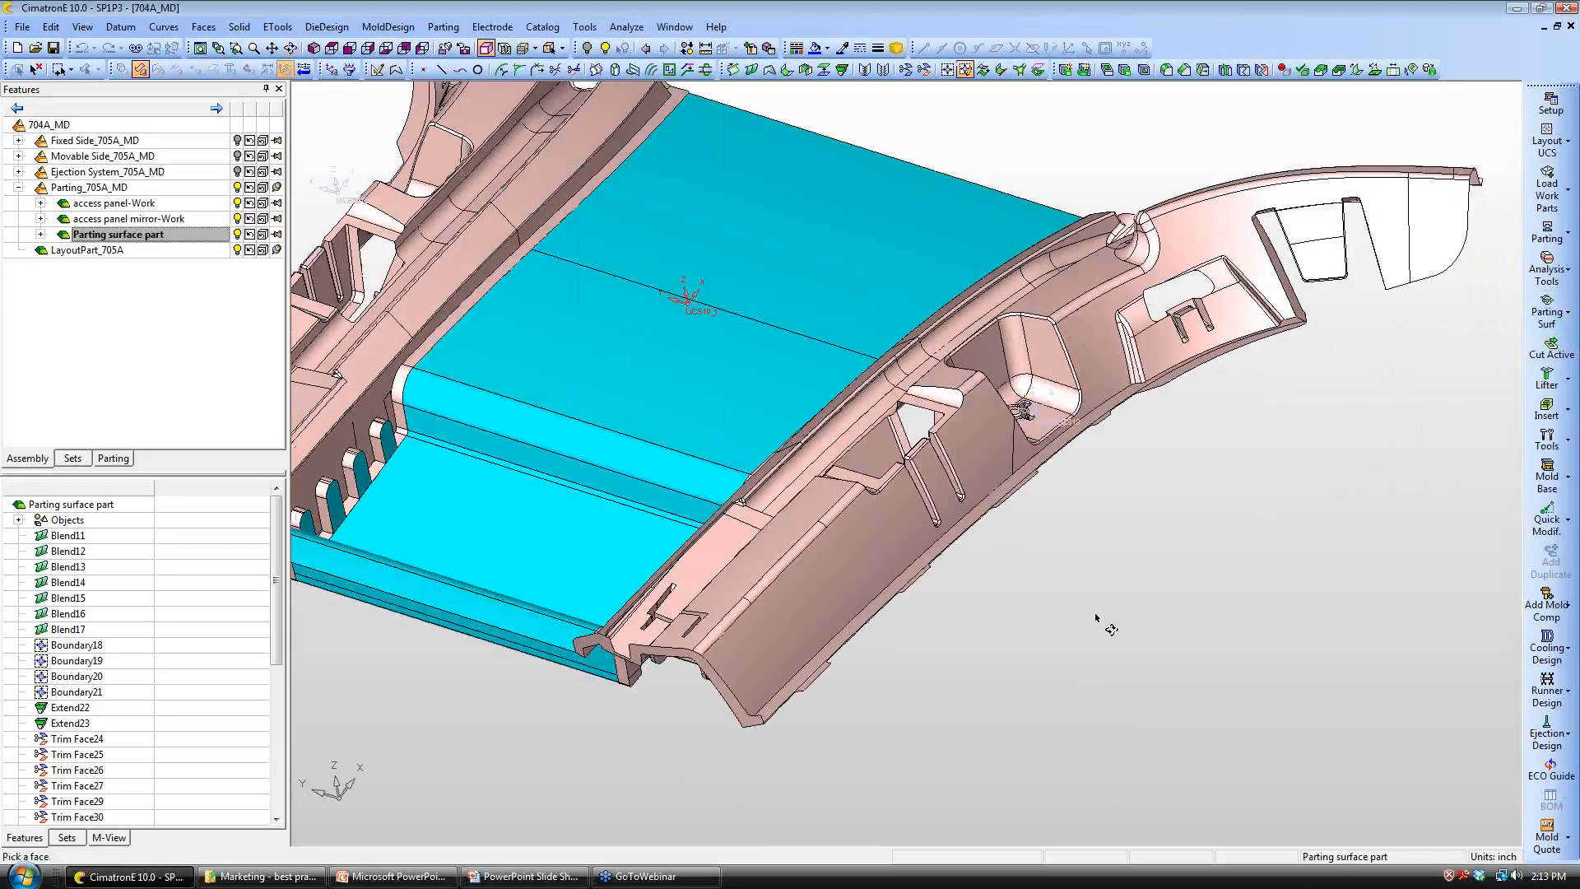
middle_click_drag(751, 263, 724, 383, "ctrl")
left_click(966, 401)
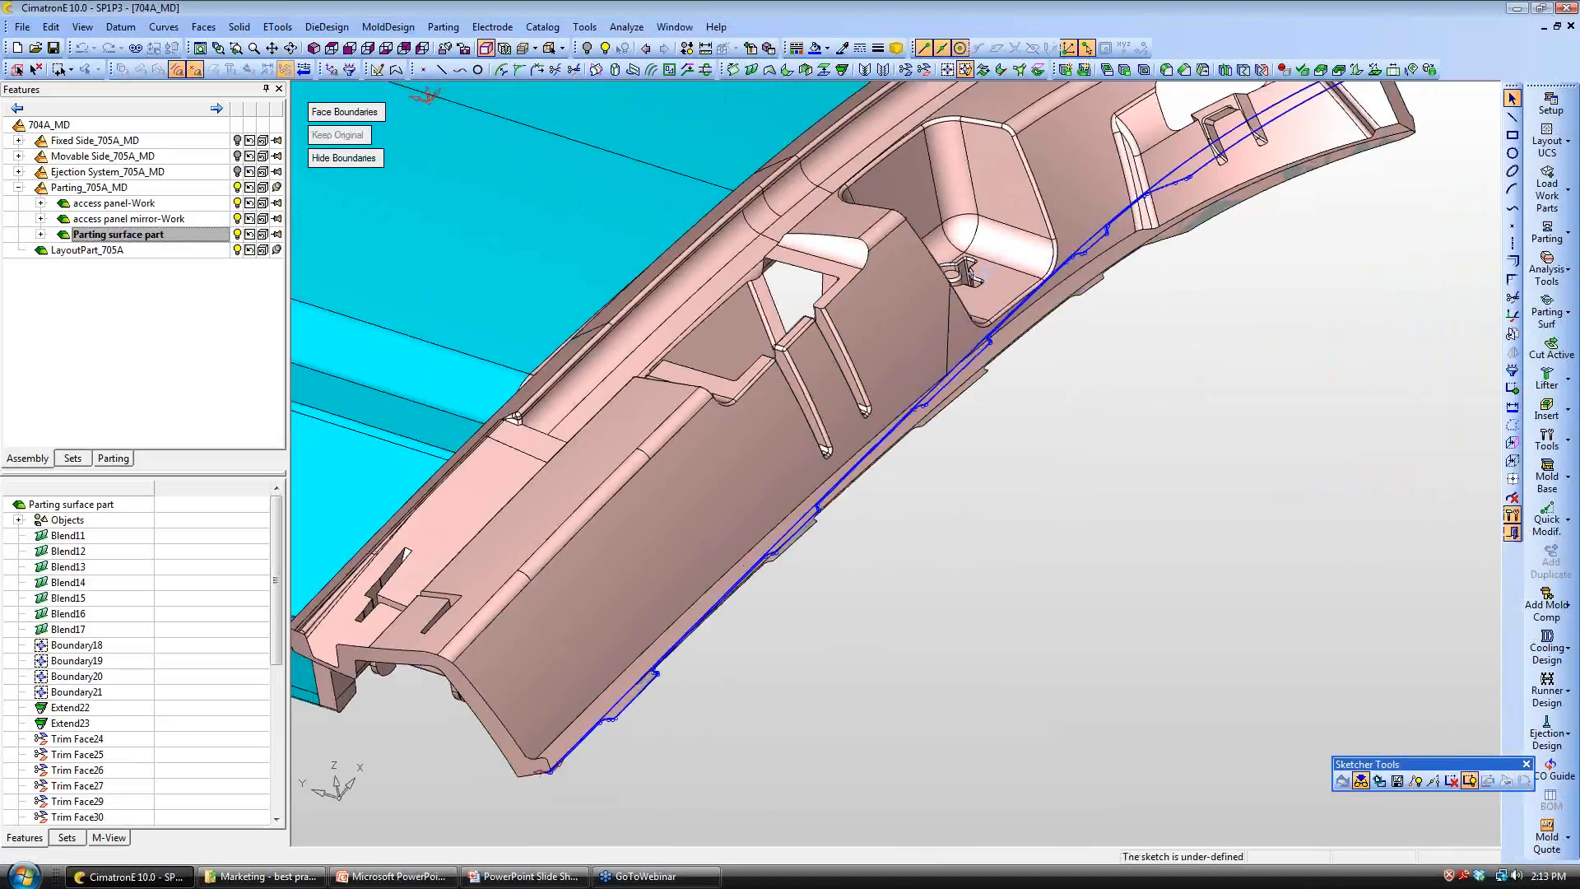
Step: Delete the inner boundary curve of the edge face near the panel's window cutouts
scroll(897, 463, "down", 3)
middle_click_drag(1152, 247, 984, 403, "ctrl")
scroll(985, 402, "up", 4)
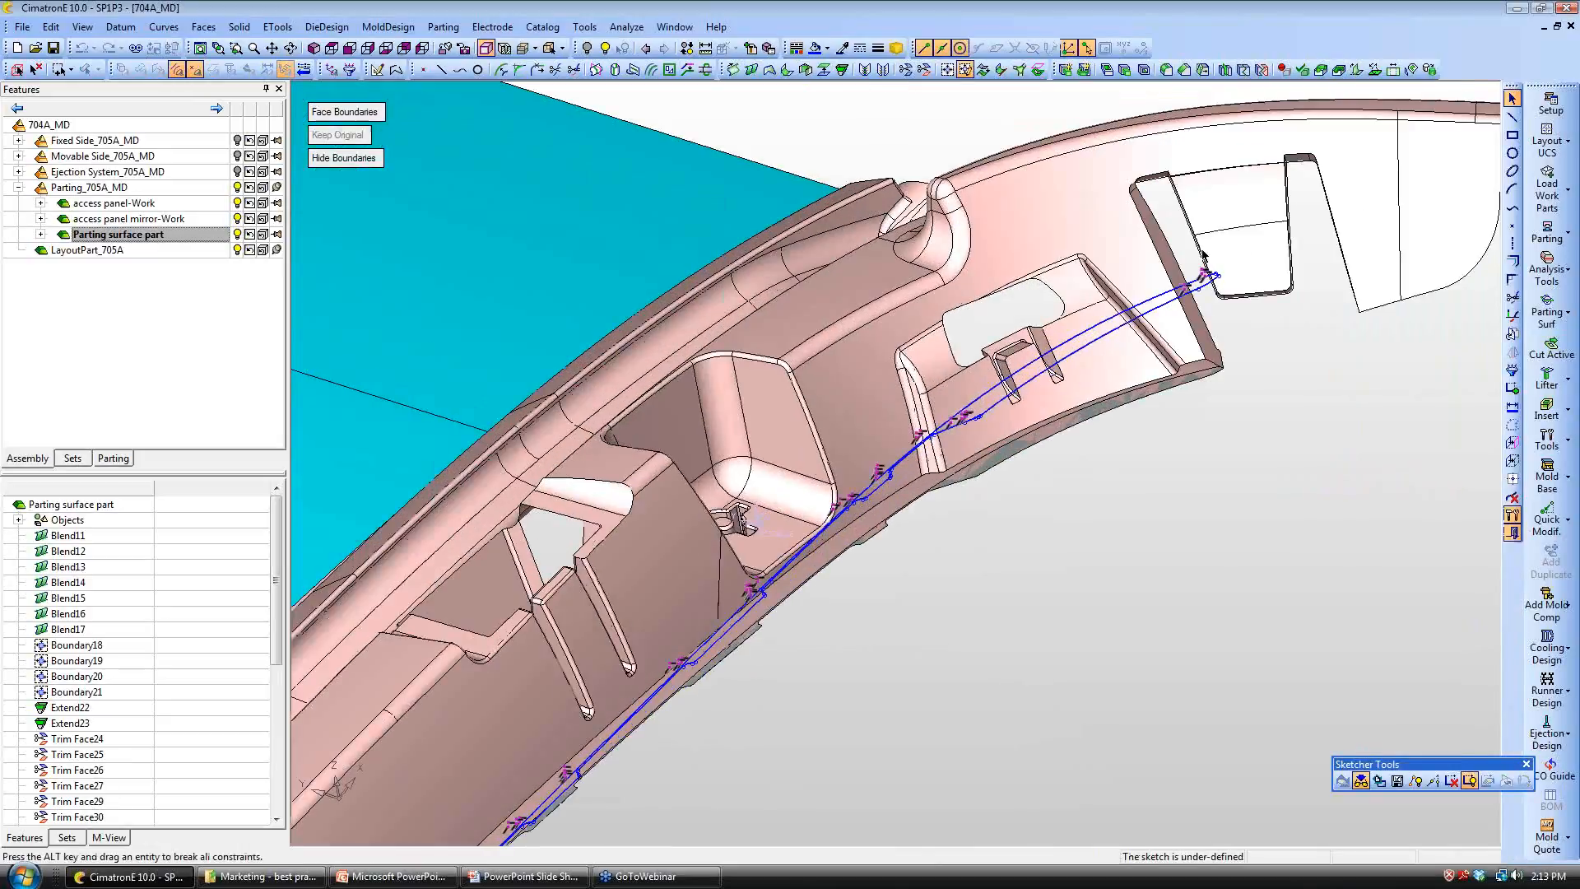
left_click_drag(1218, 277, 1220, 279)
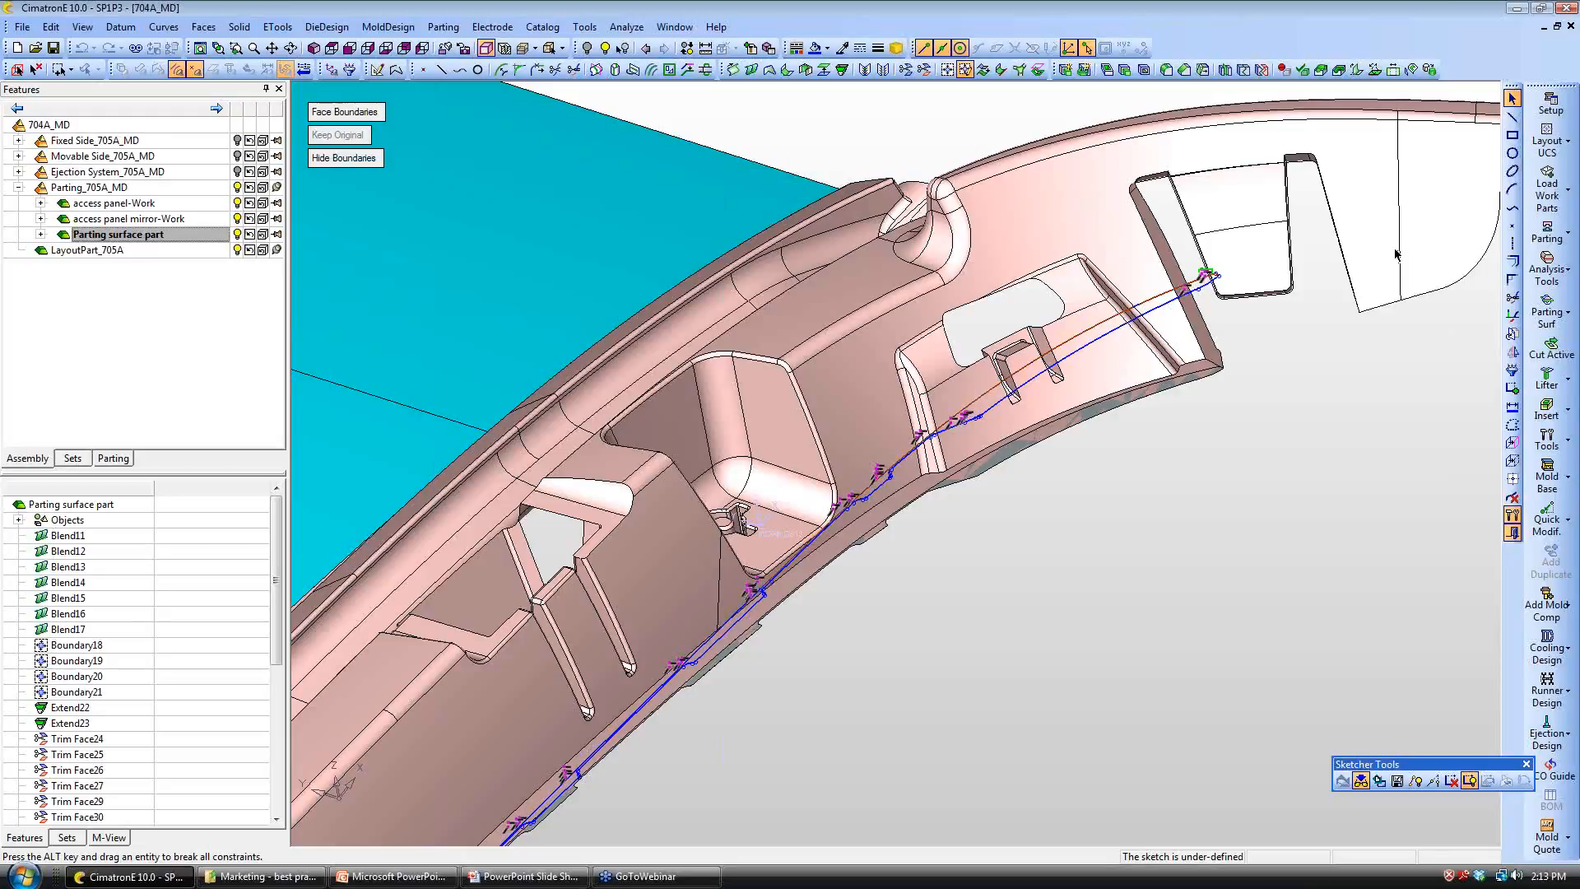
key("Delete")
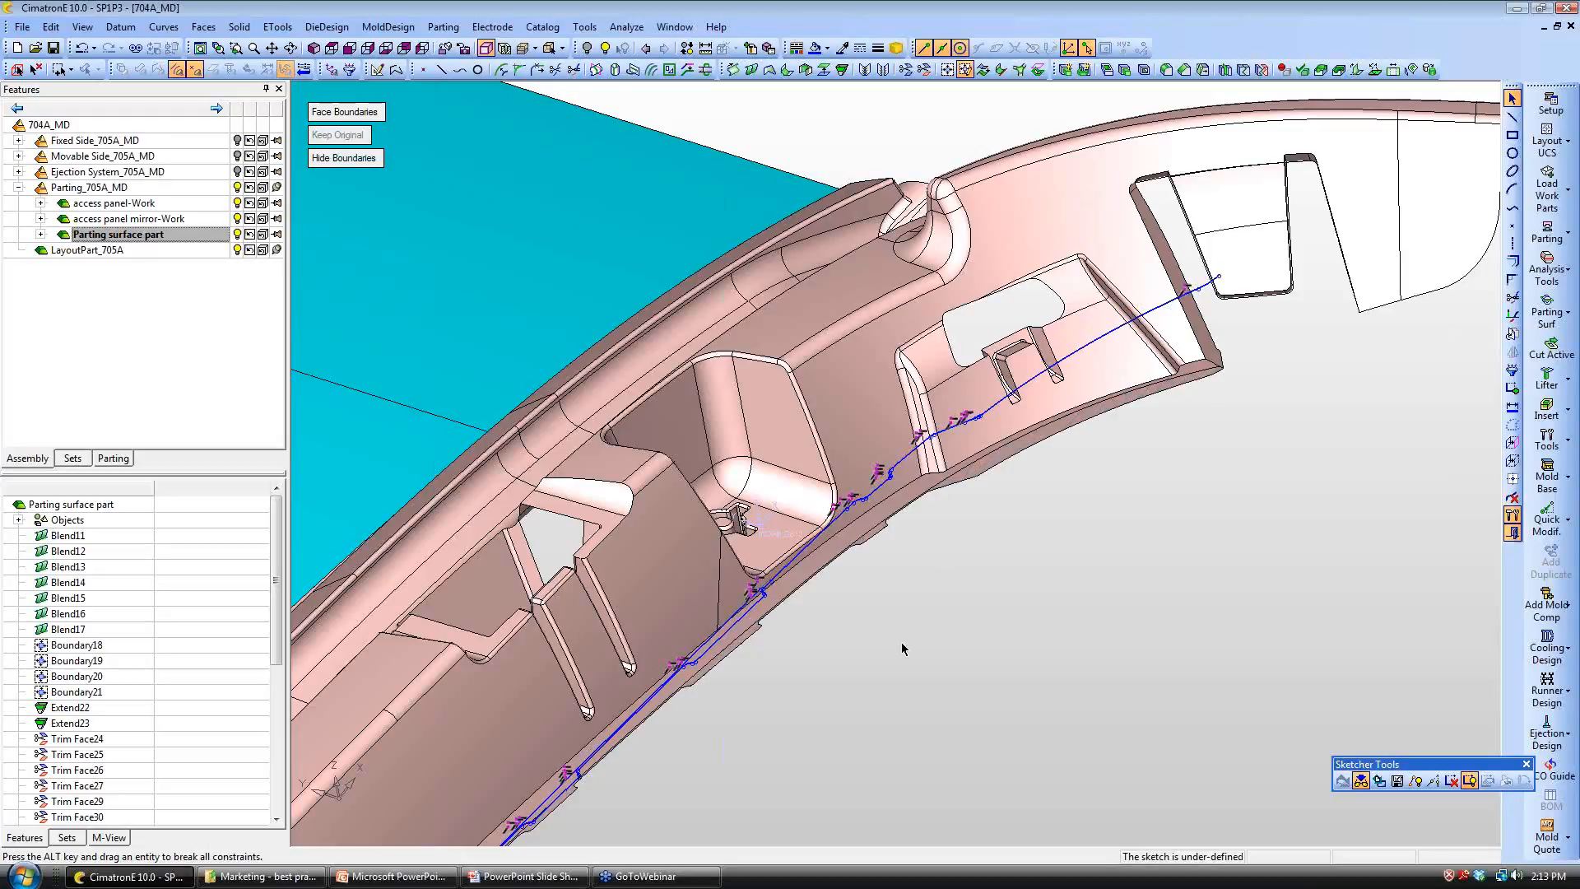
Step: Delete the boundary segment of the edge face at the panel's opposite, slotted-tab end
middle_click_drag(902, 643, 1110, 438, "ctrl")
middle_click_drag(547, 839, 691, 743, "ctrl")
scroll(691, 744, "up", 4)
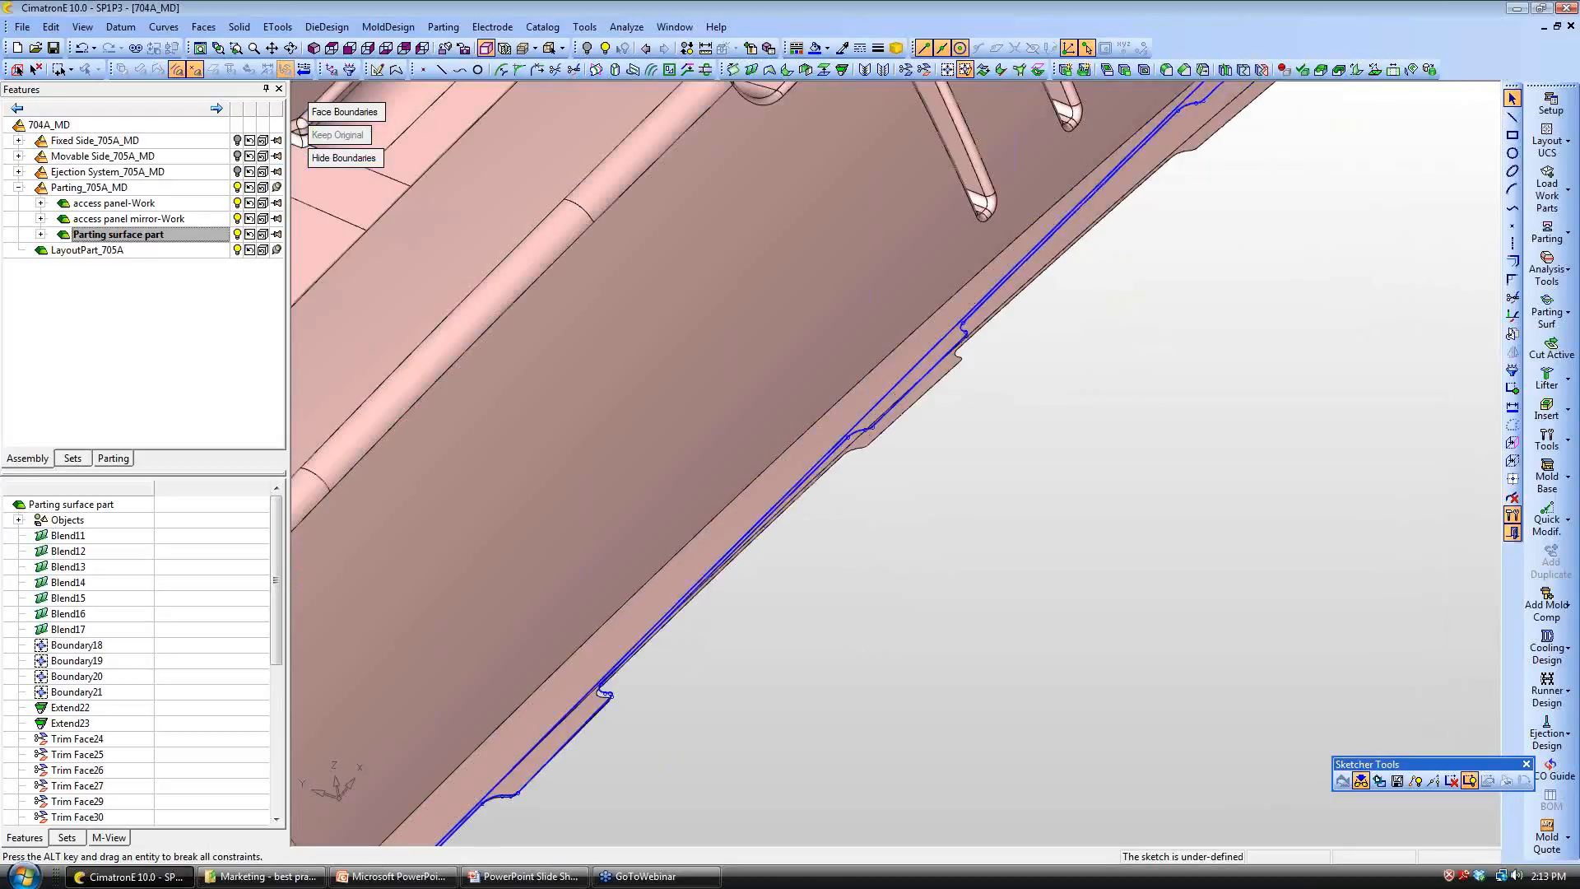
scroll(642, 708, "down", 4)
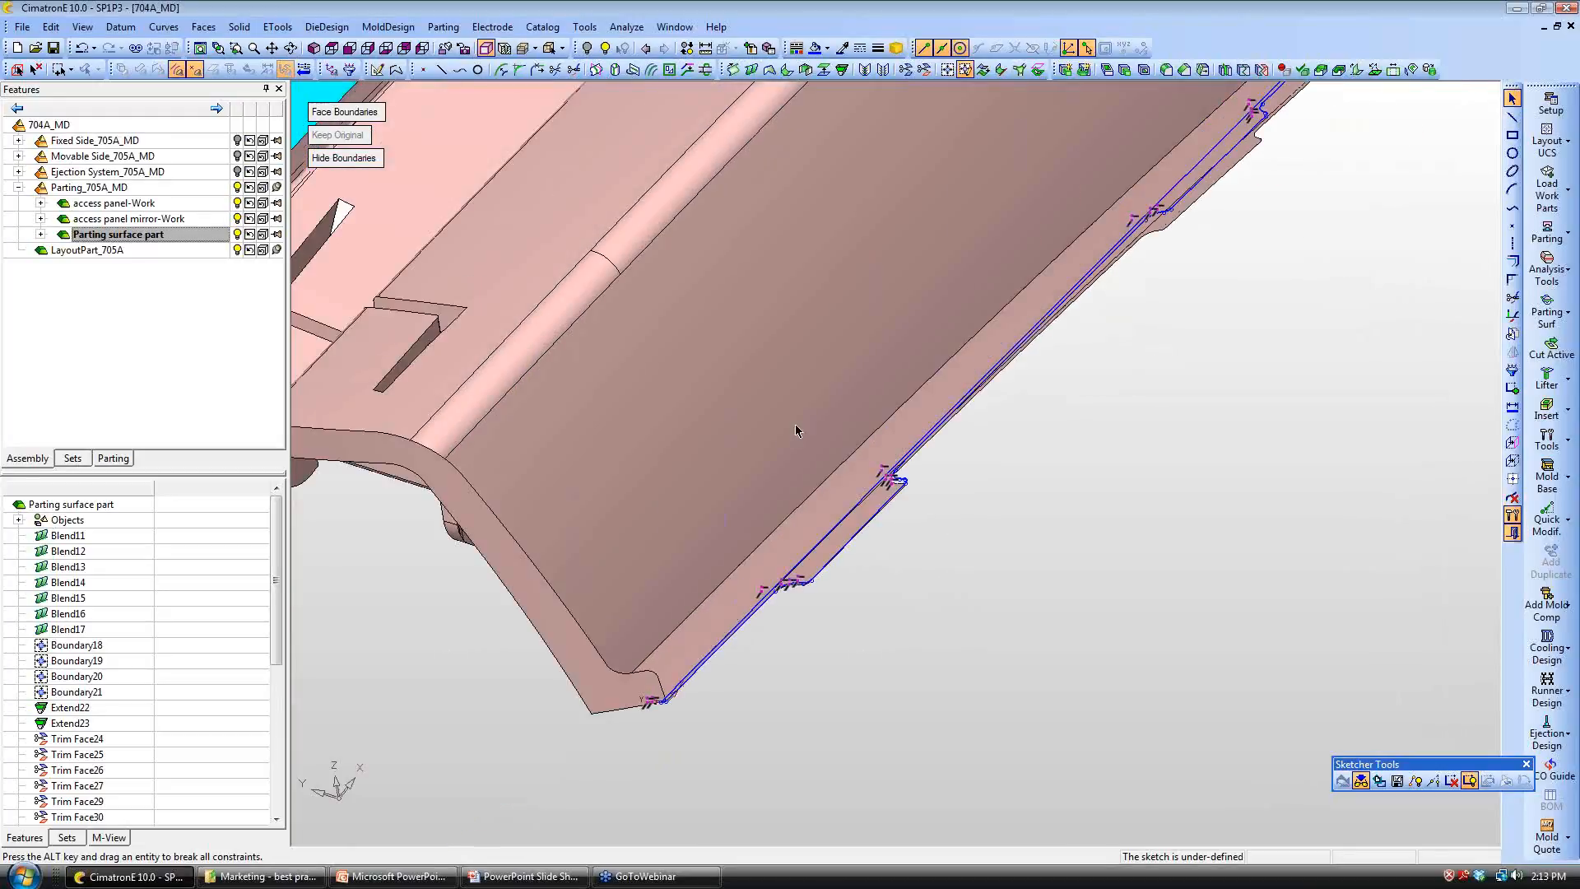
left_click(648, 692)
key("Delete")
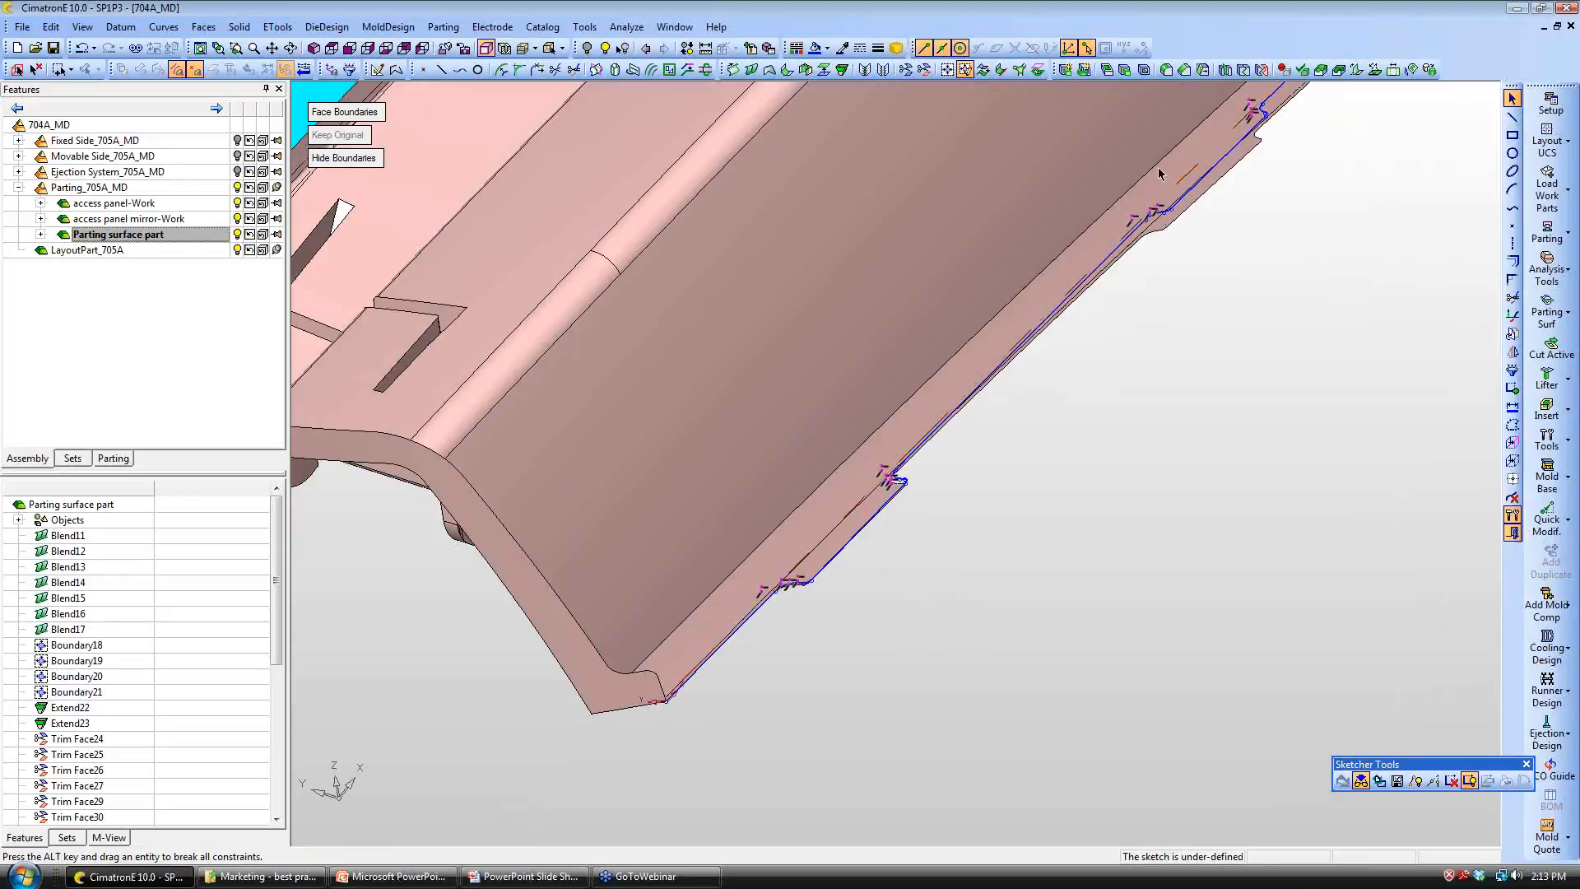
Step: Draw three connected lines outside the panel joining both ends of the edge curve, and finish the boundary sketch to rebuild the face
scroll(1159, 173, "down", 6)
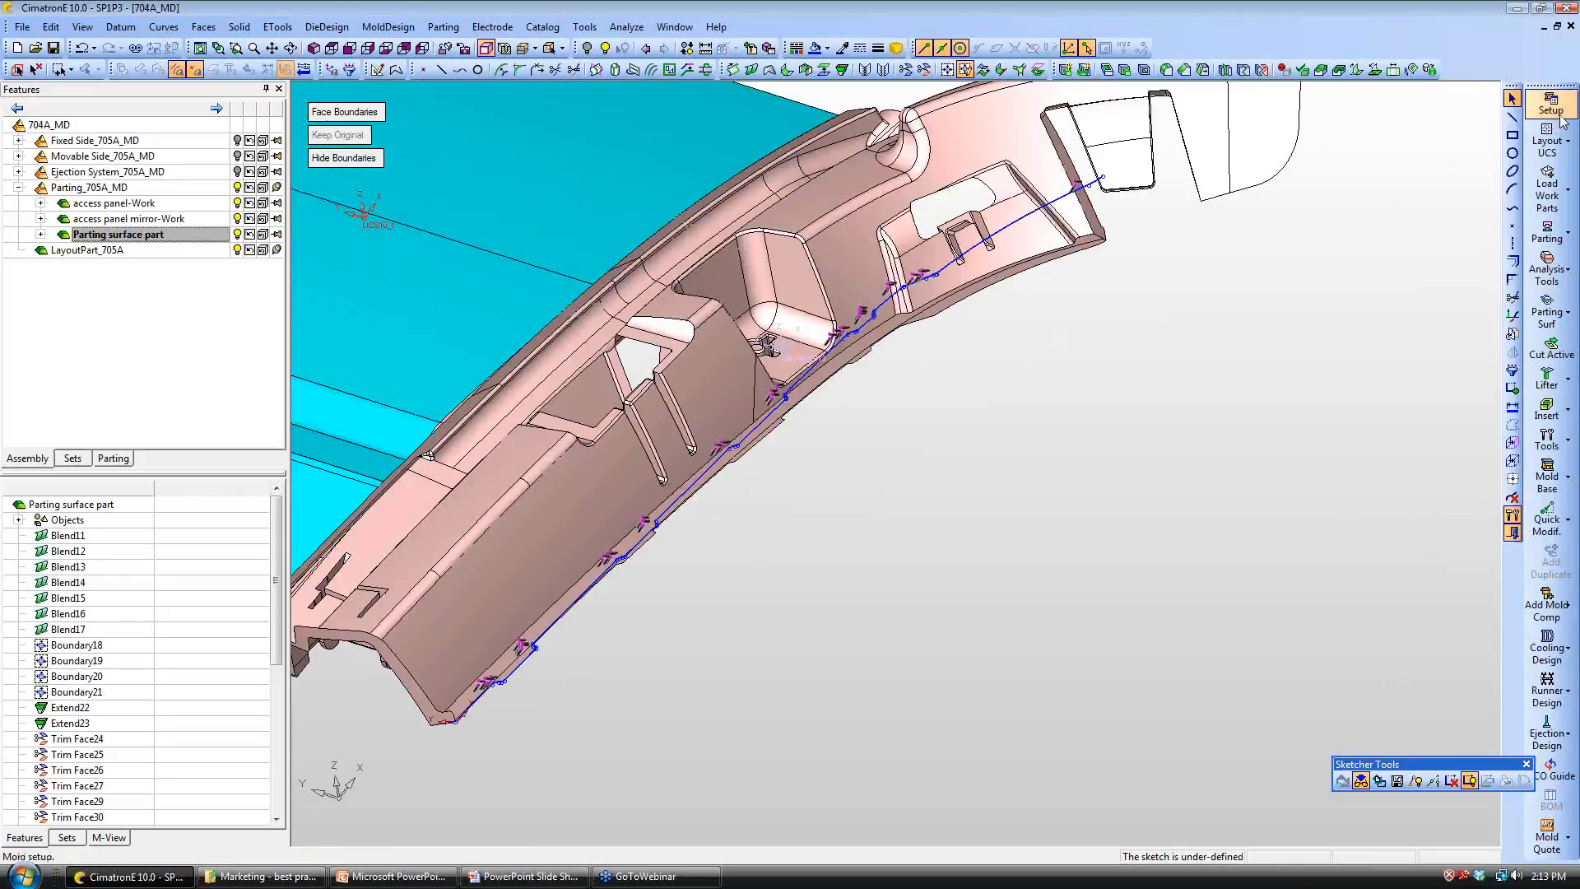
left_click(1513, 116)
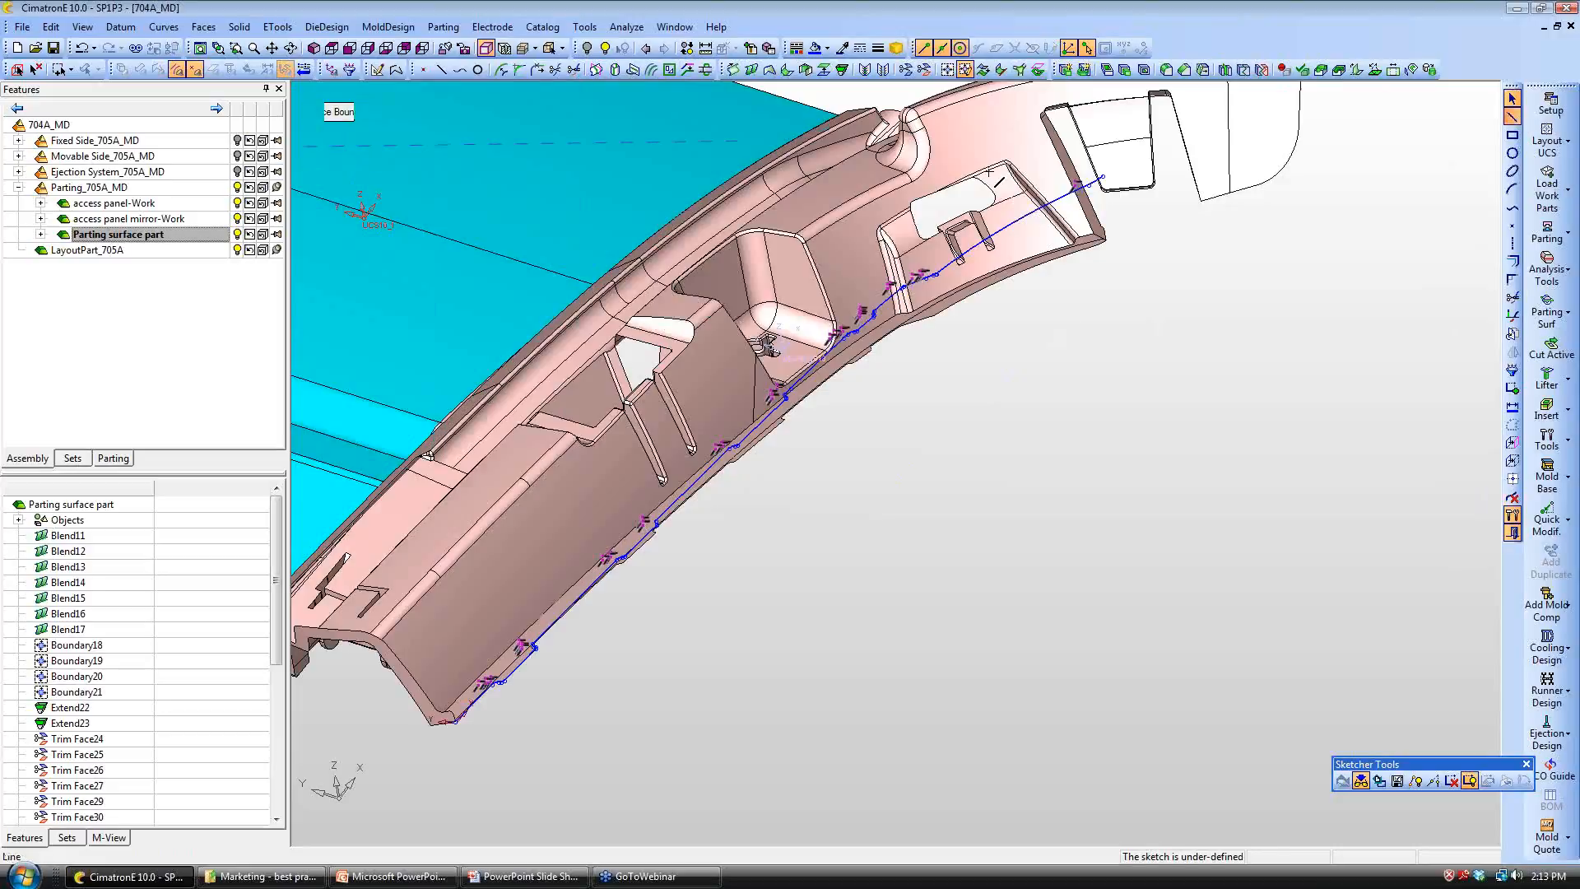
left_click(1103, 176)
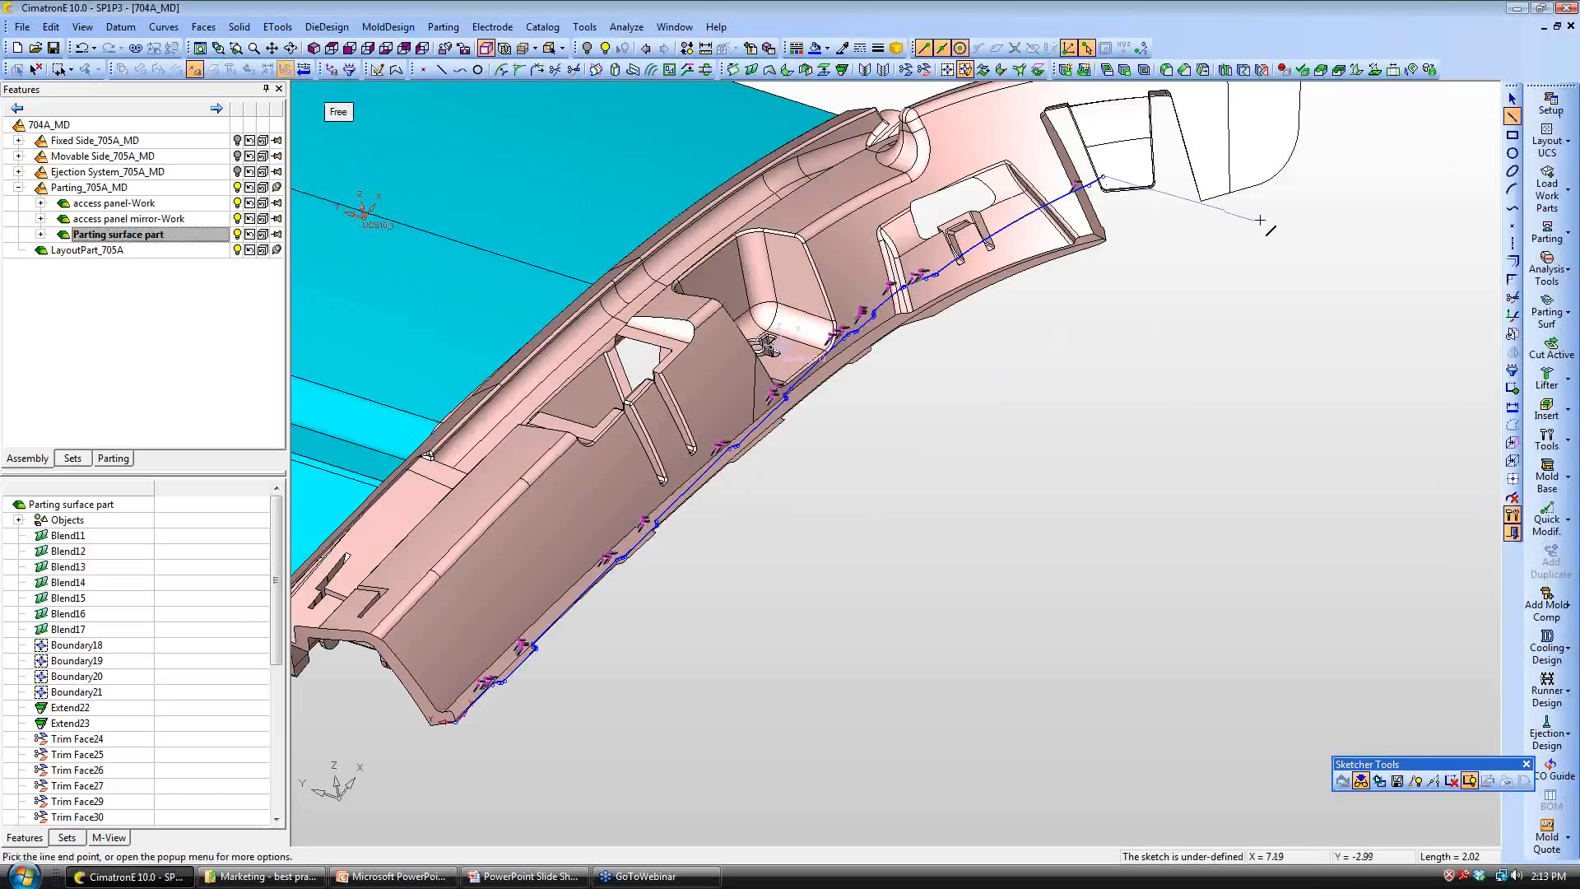
left_click(596, 803)
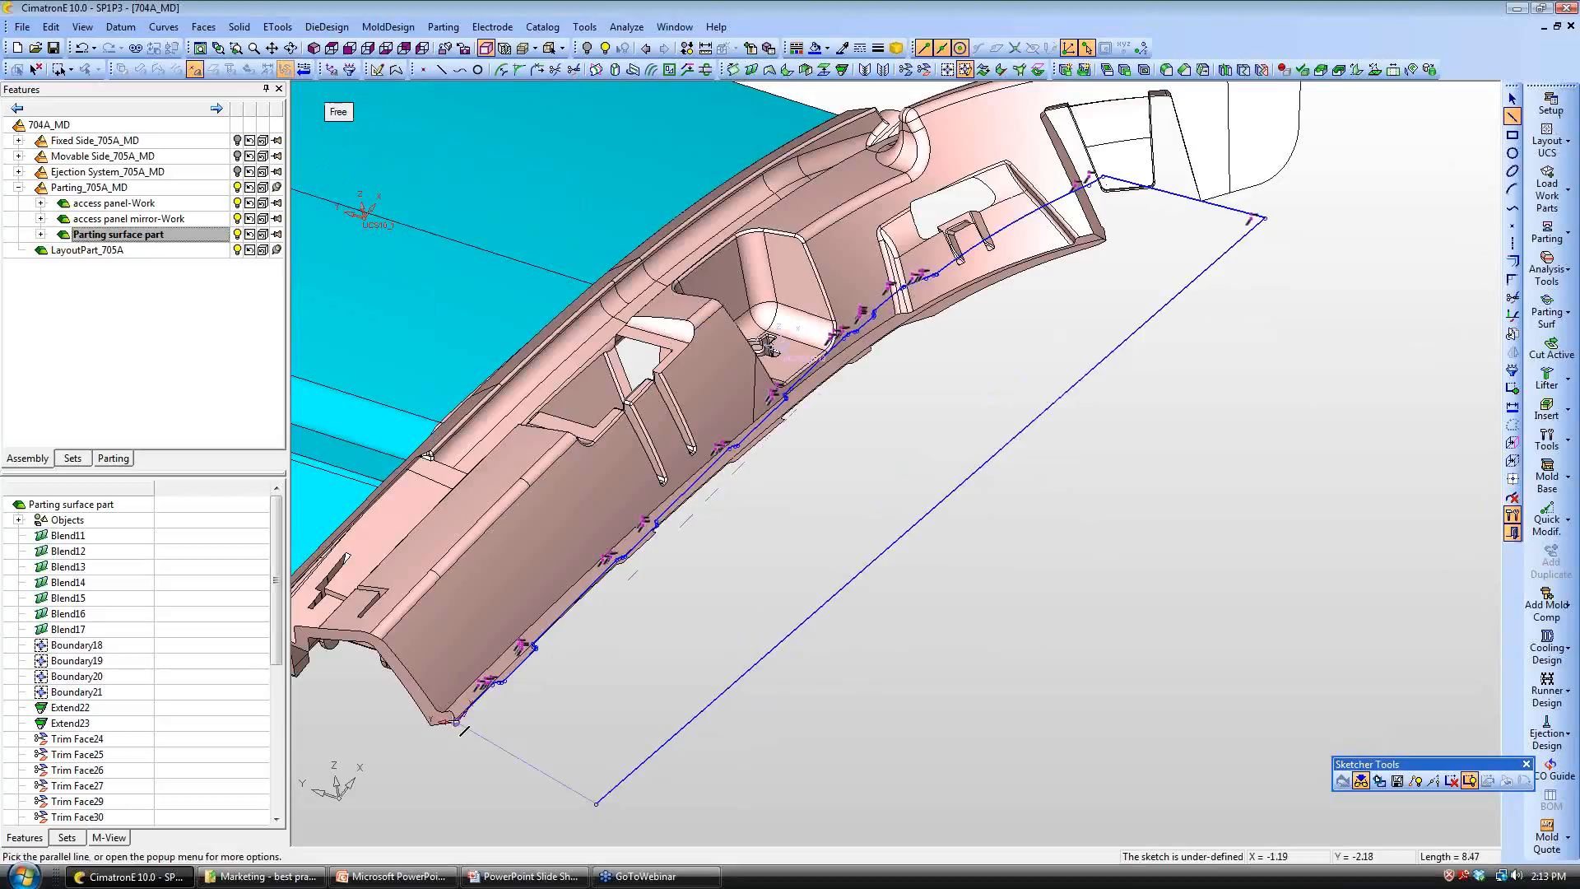
left_click(457, 722)
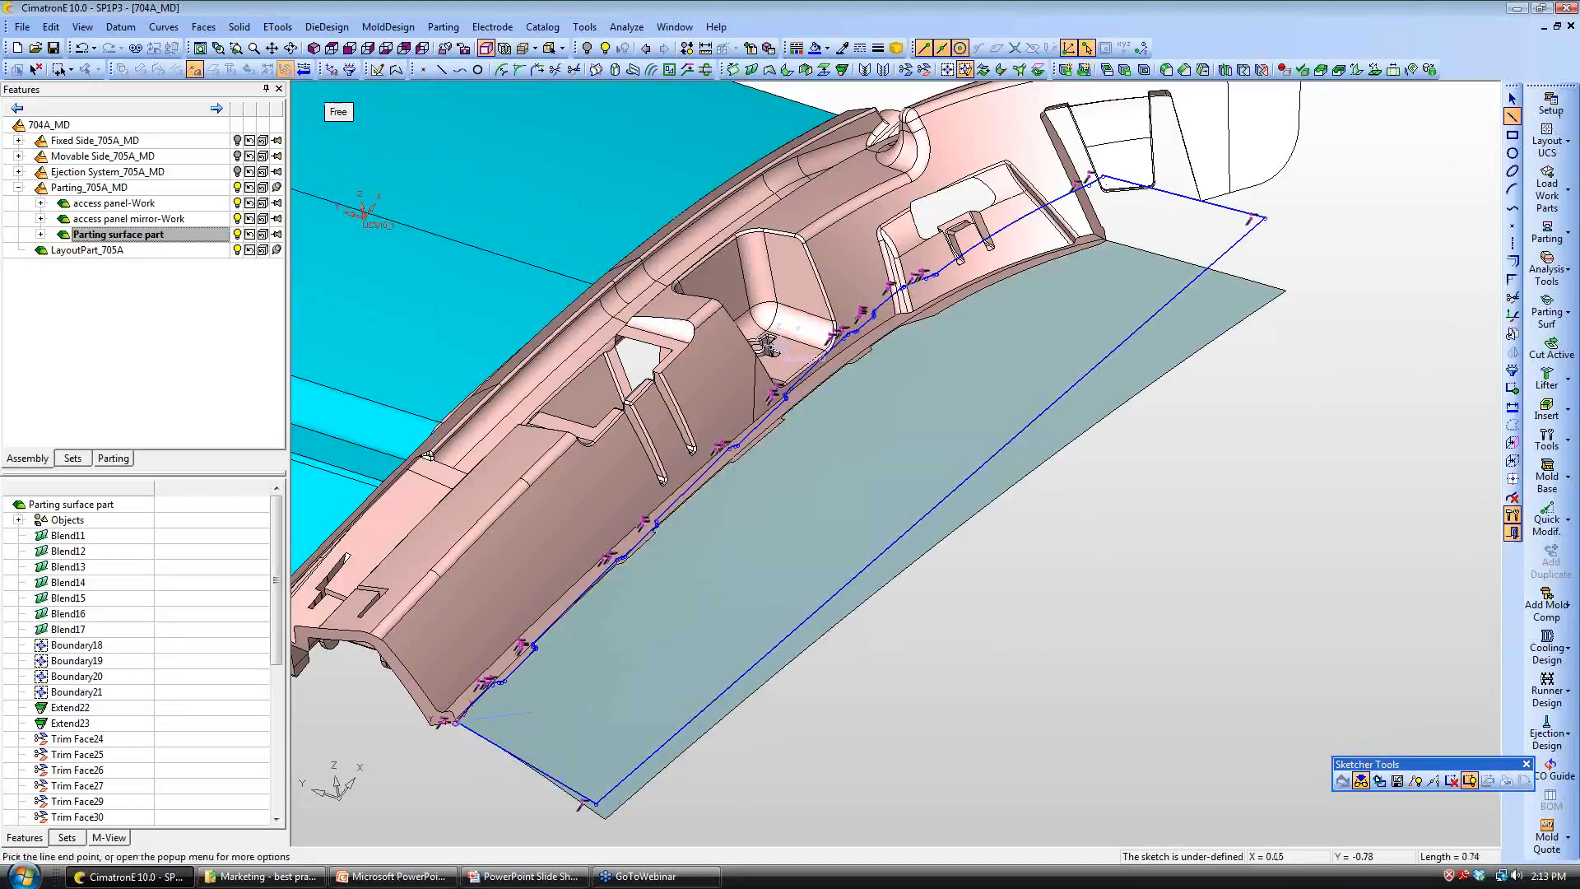
middle_click_drag(533, 713, 704, 564, "ctrl")
mouse_move(642, 567)
left_mouse_down("ctrl")
mouse_move(700, 498)
mouse_move(681, 518)
left_mouse_up("ctrl")
right_click(1131, 484)
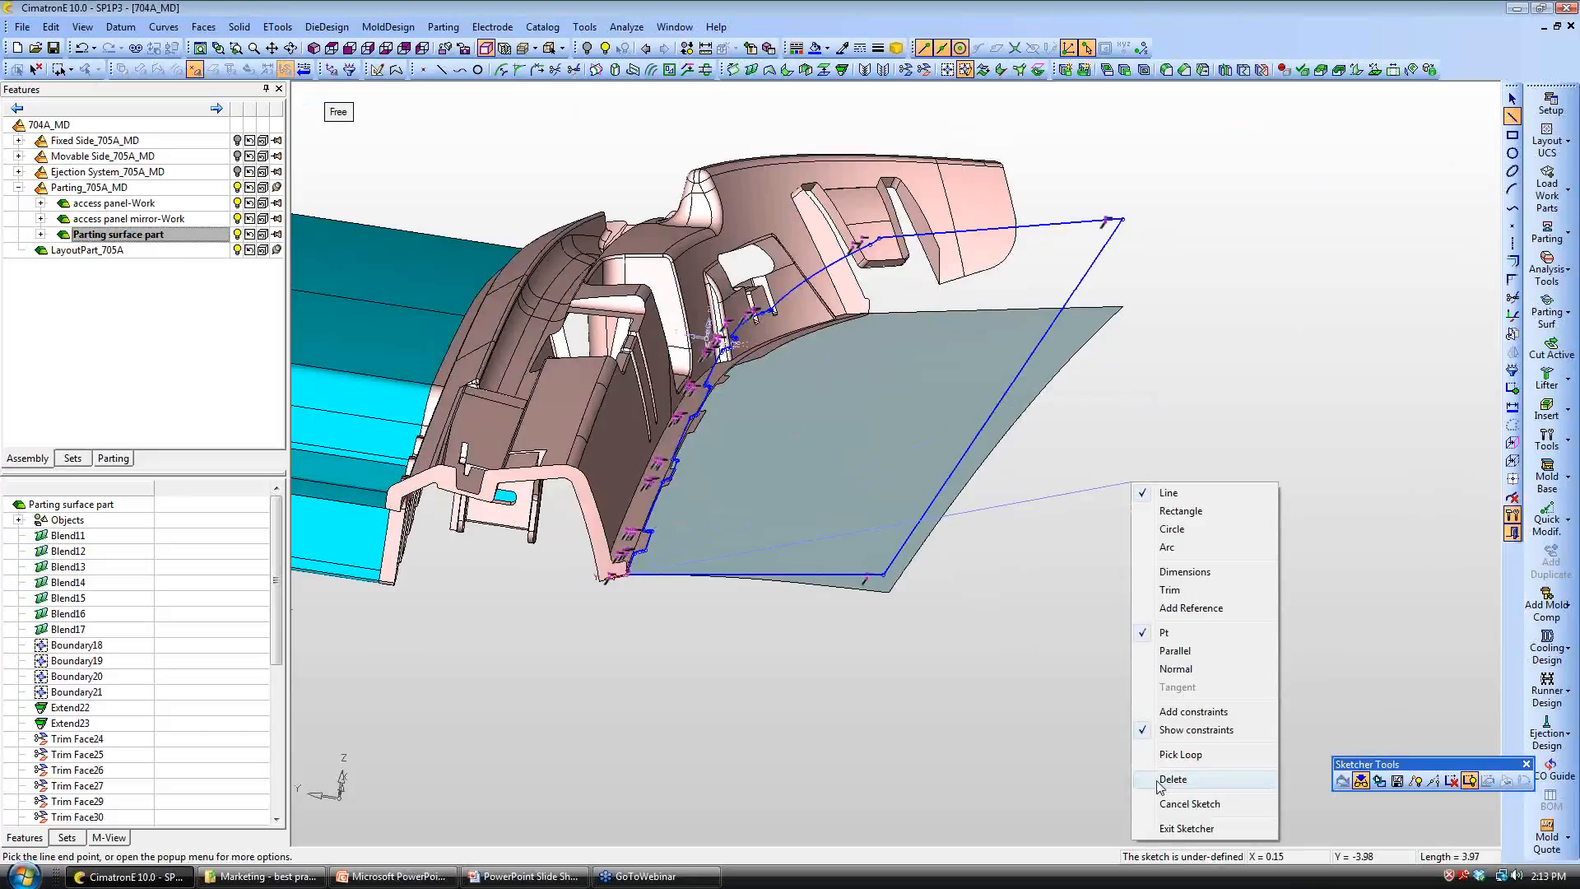
left_click(1173, 829)
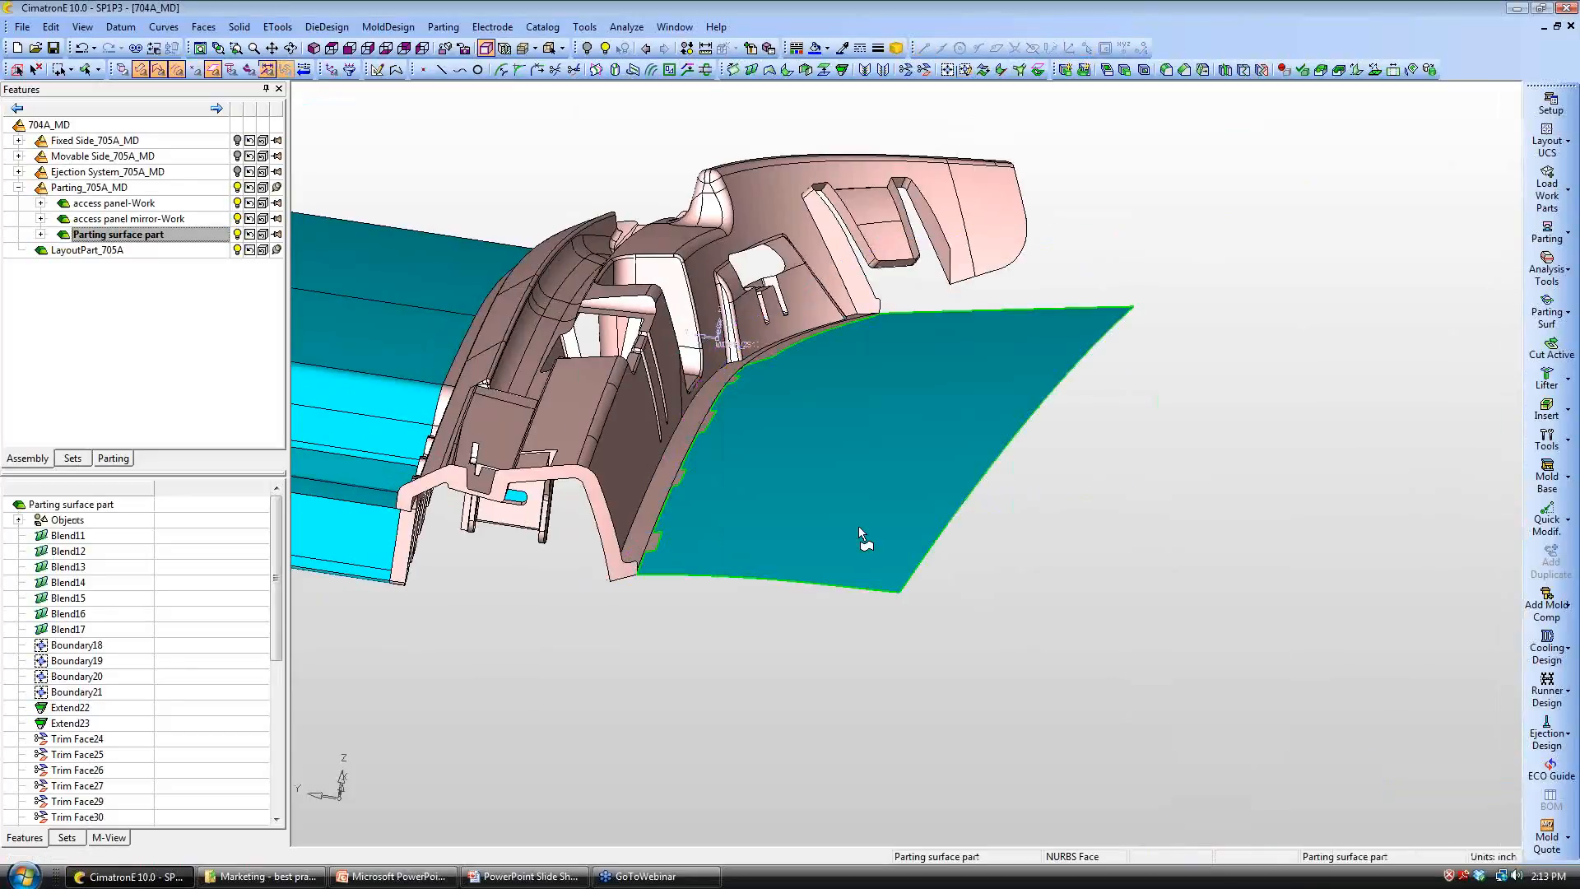
Step: Activate the access panel-Work part under Parting_705A_MD for editing
middle_click_drag(858, 525, 930, 593)
scroll(905, 462, "up", 5)
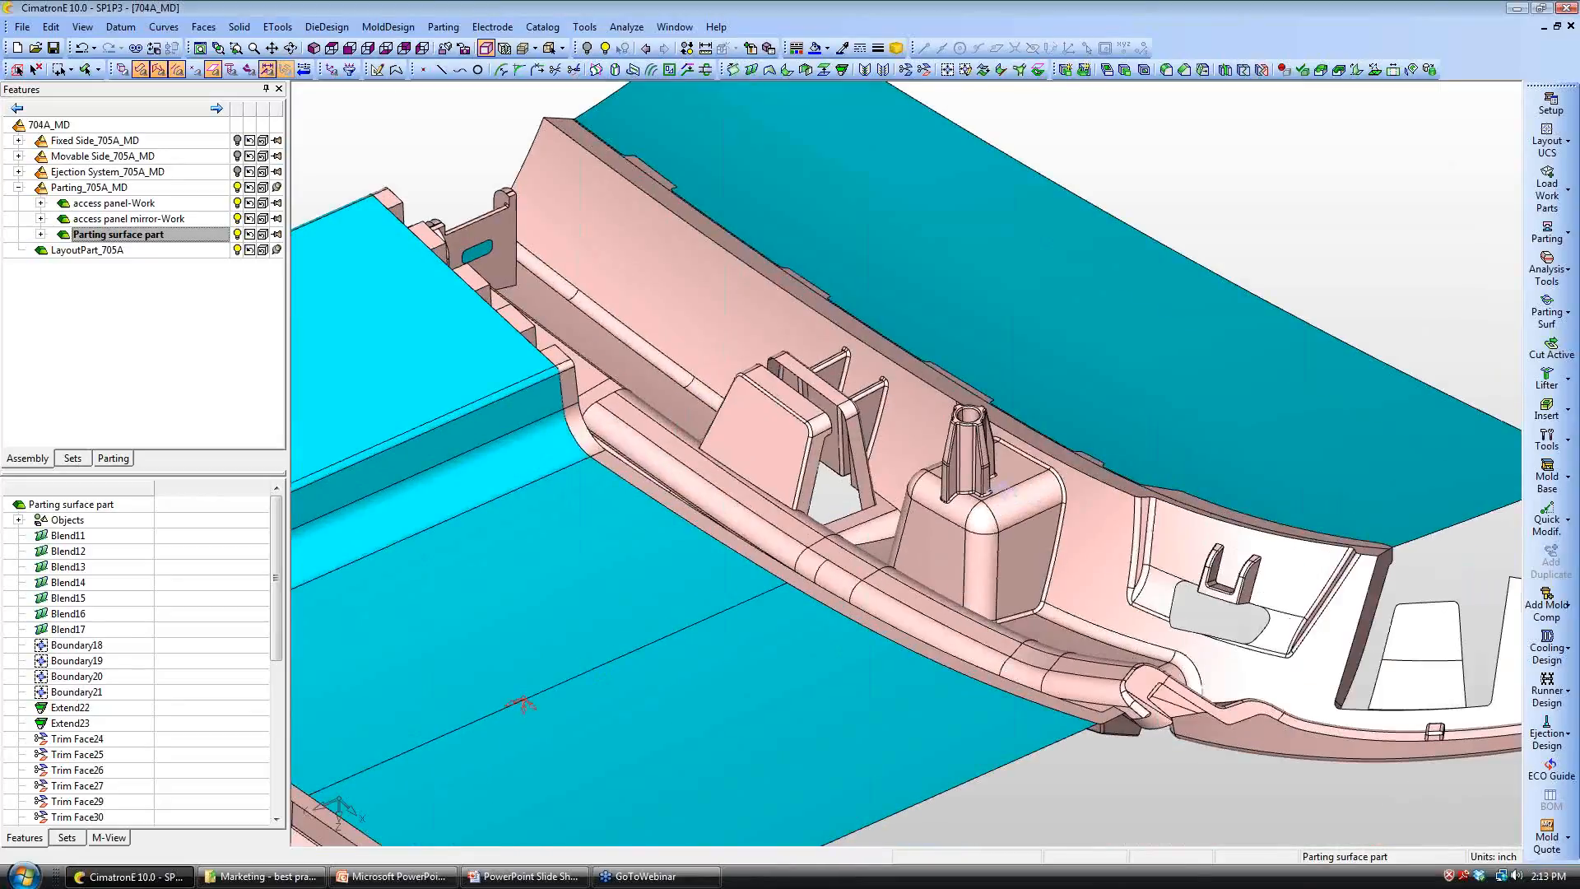
left_click(103, 204)
double_click(99, 205)
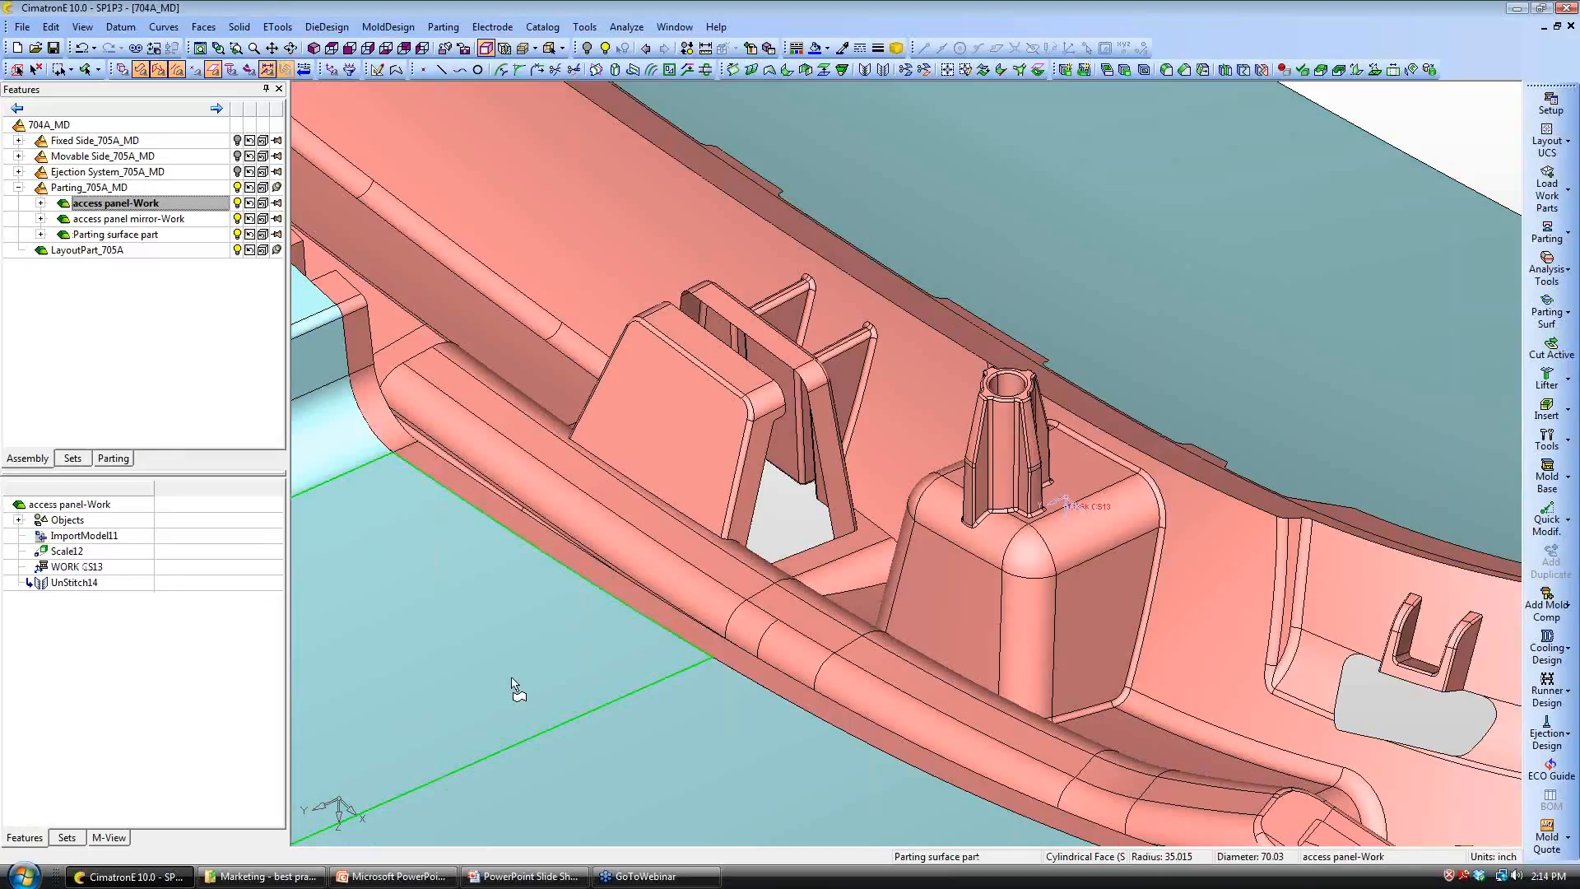
left_click(1549, 306)
left_click(1445, 304)
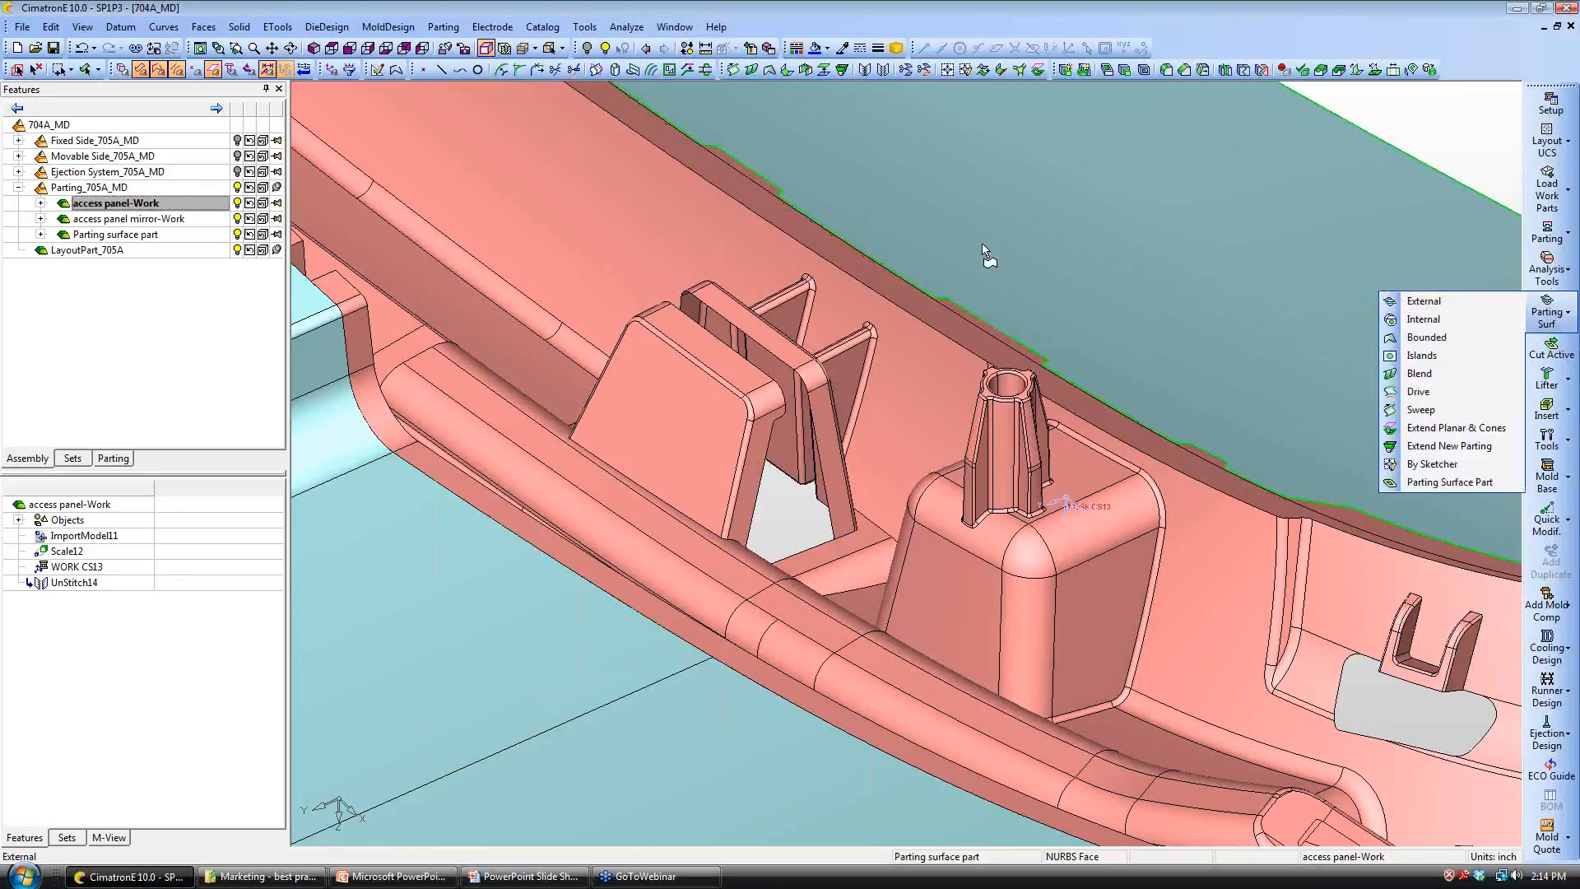
Step: Close the open gap between the raised ribs in the access panel with Close Open Gaps, keeping Merge Adjacent Faces on
left_click(204, 27)
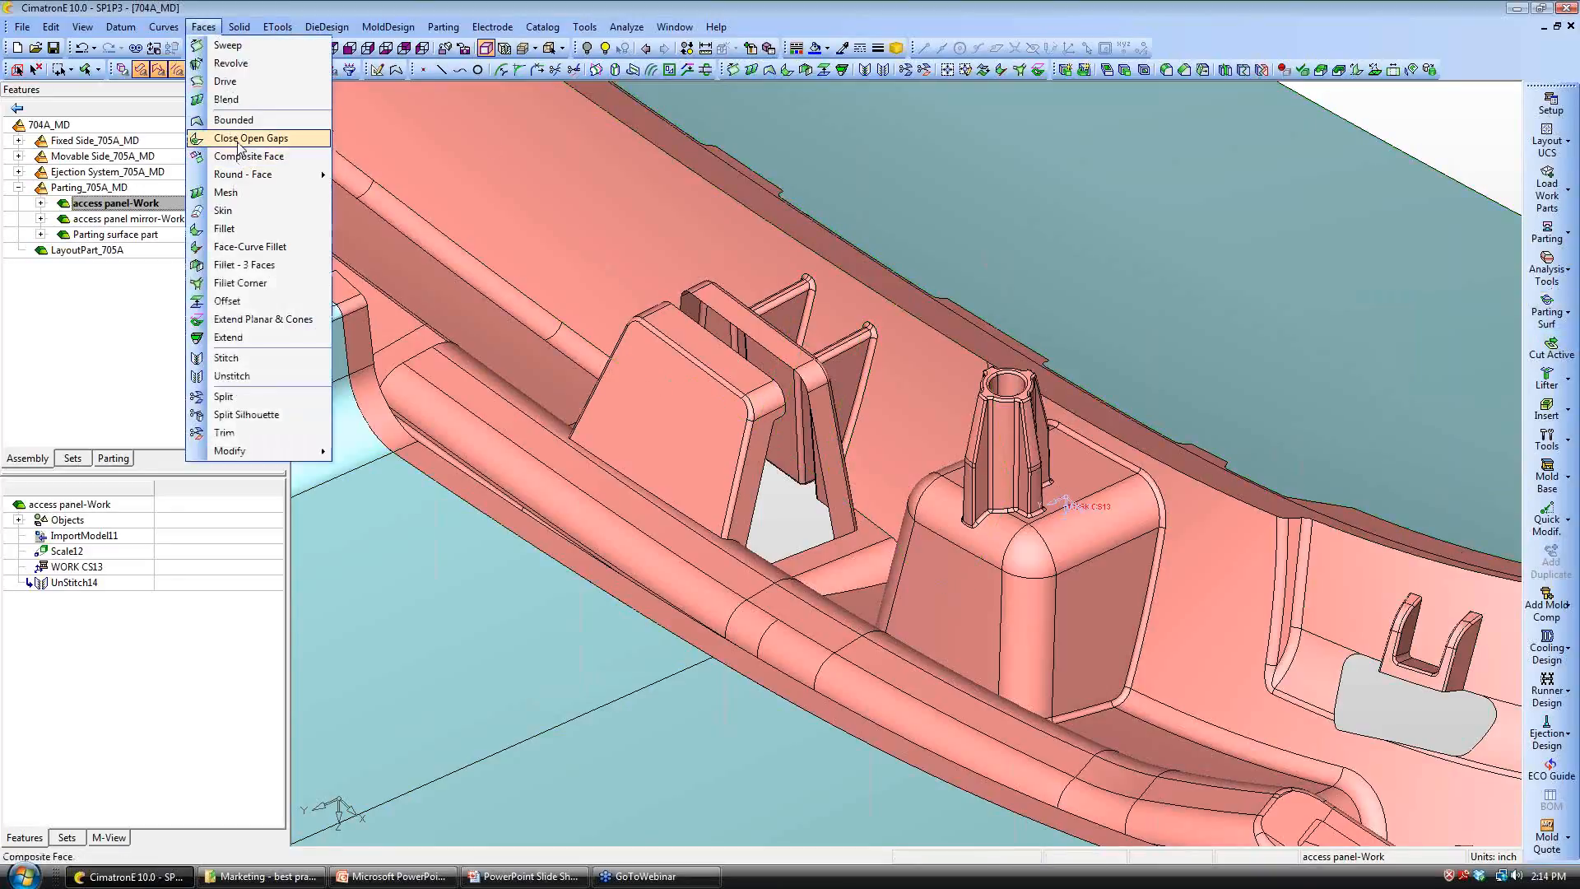
left_click(284, 153)
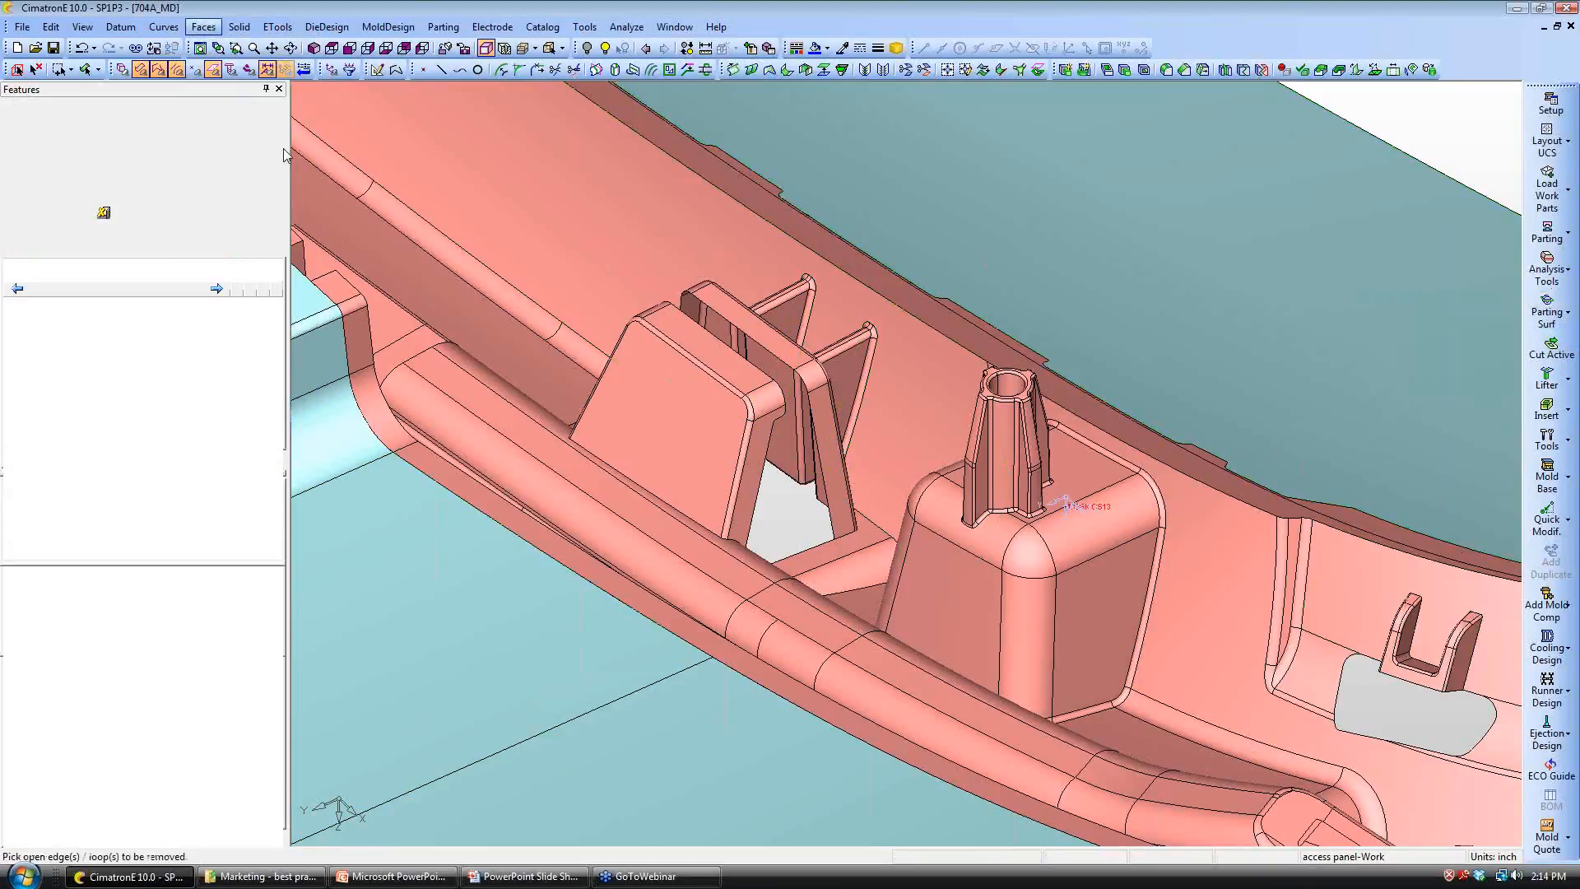
left_click(835, 527)
left_click_drag(836, 527, 701, 239, "ctrl")
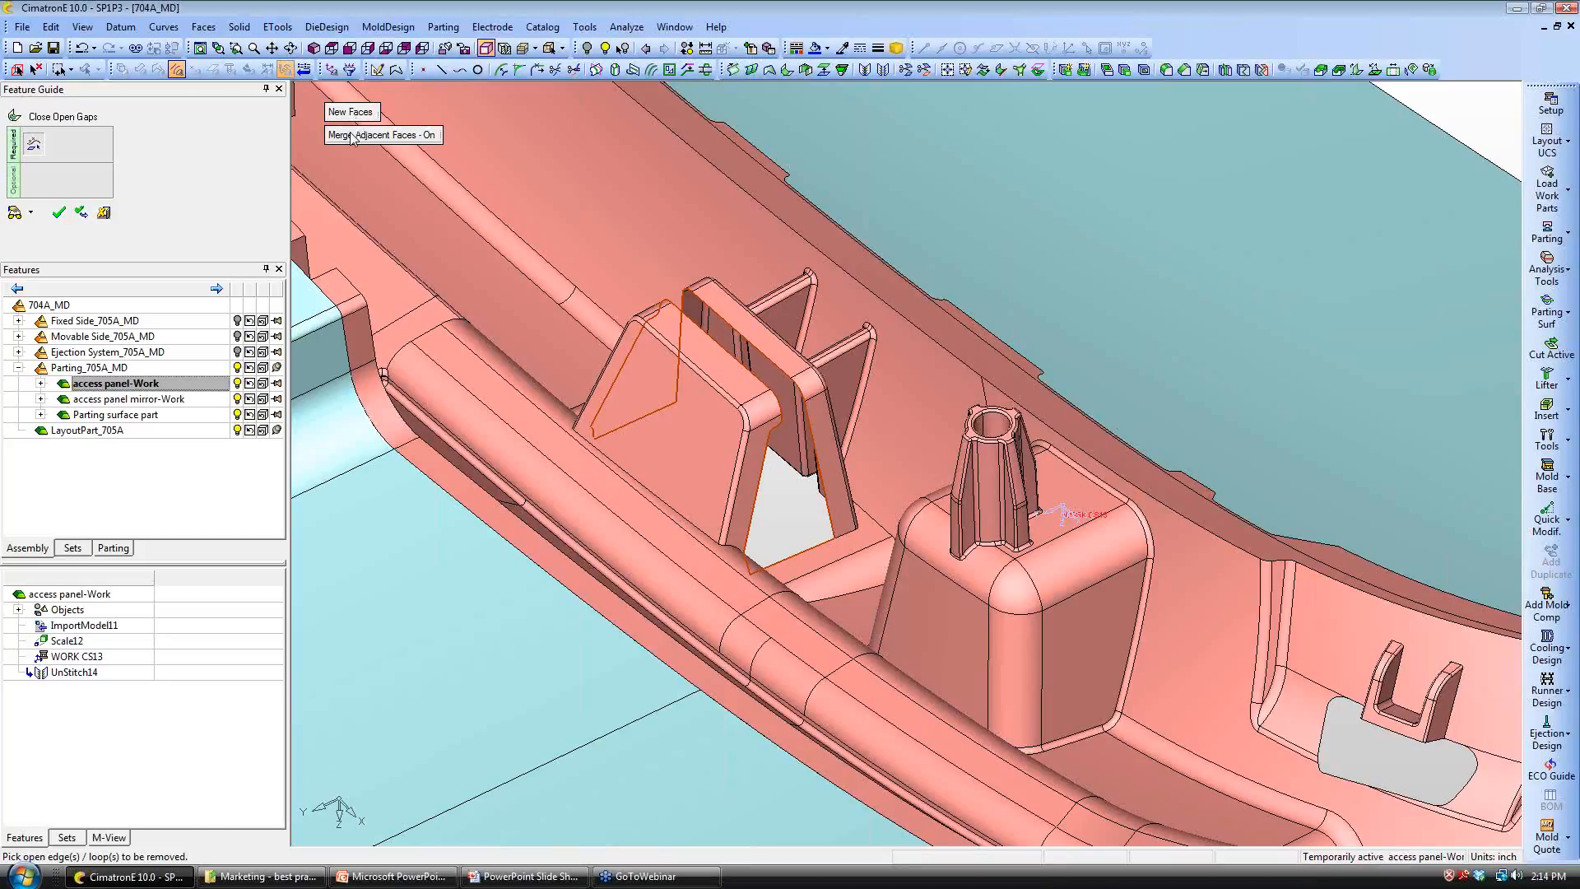
left_click(58, 212)
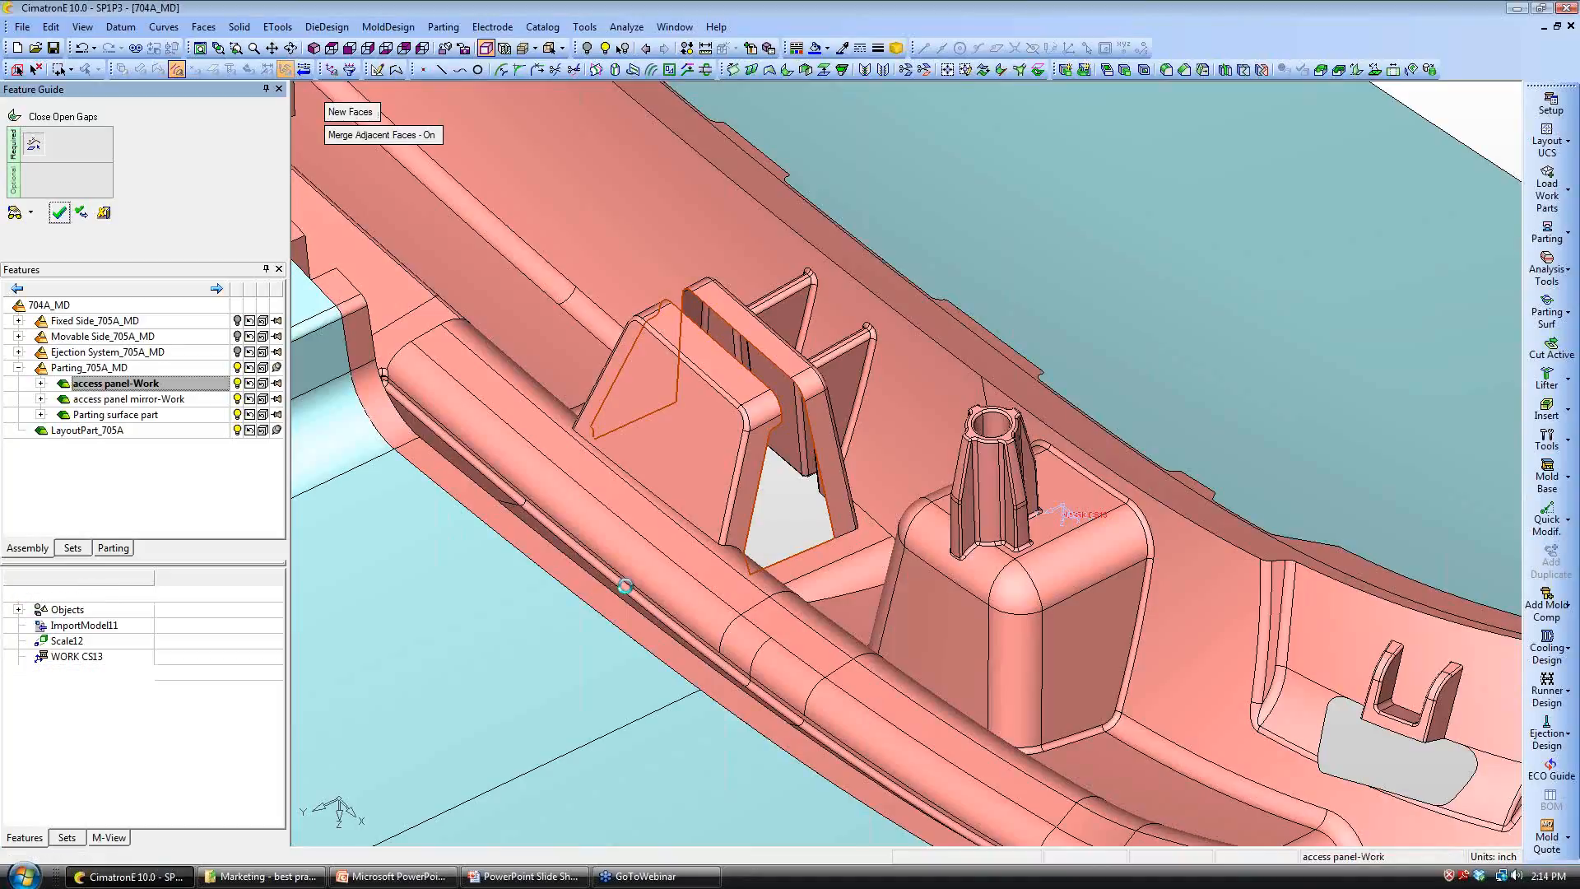
Step: Activate the Ejection System_705A_MD subassembly for editing
right_click_drag(623, 543, 623, 469, "ctrl")
left_click_drag(1189, 537, 848, 839, "ctrl")
right_click_drag(847, 837, 746, 649, "ctrl")
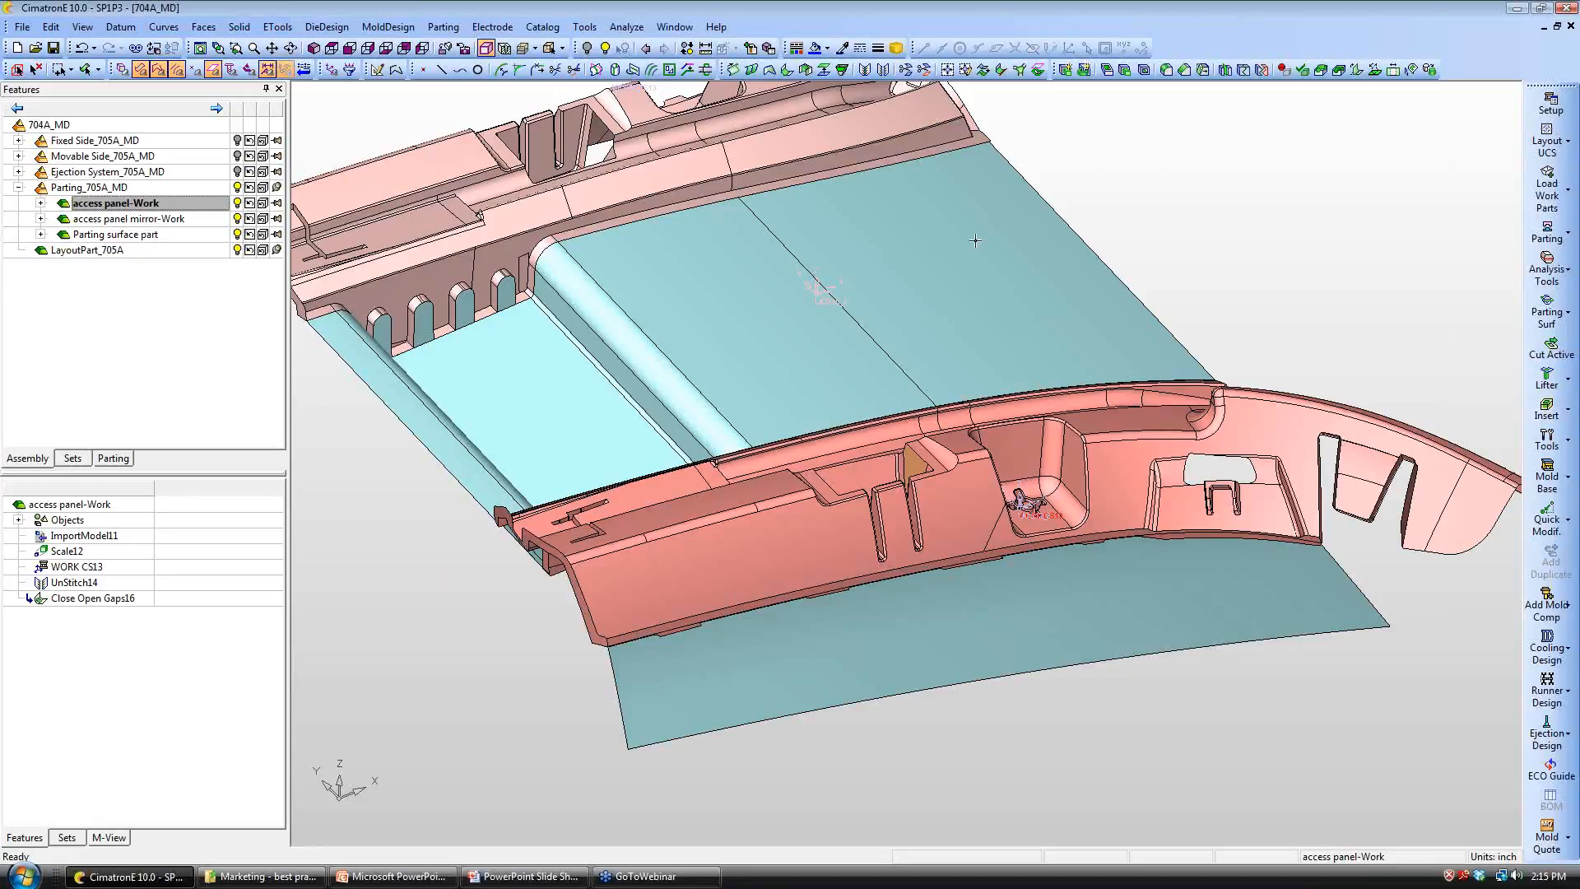
double_click(111, 171)
right_click_drag(823, 371, 823, 535, "ctrl")
middle_click_drag(823, 535, 823, 370, "ctrl")
left_click_drag(922, 539, 963, 525, "ctrl")
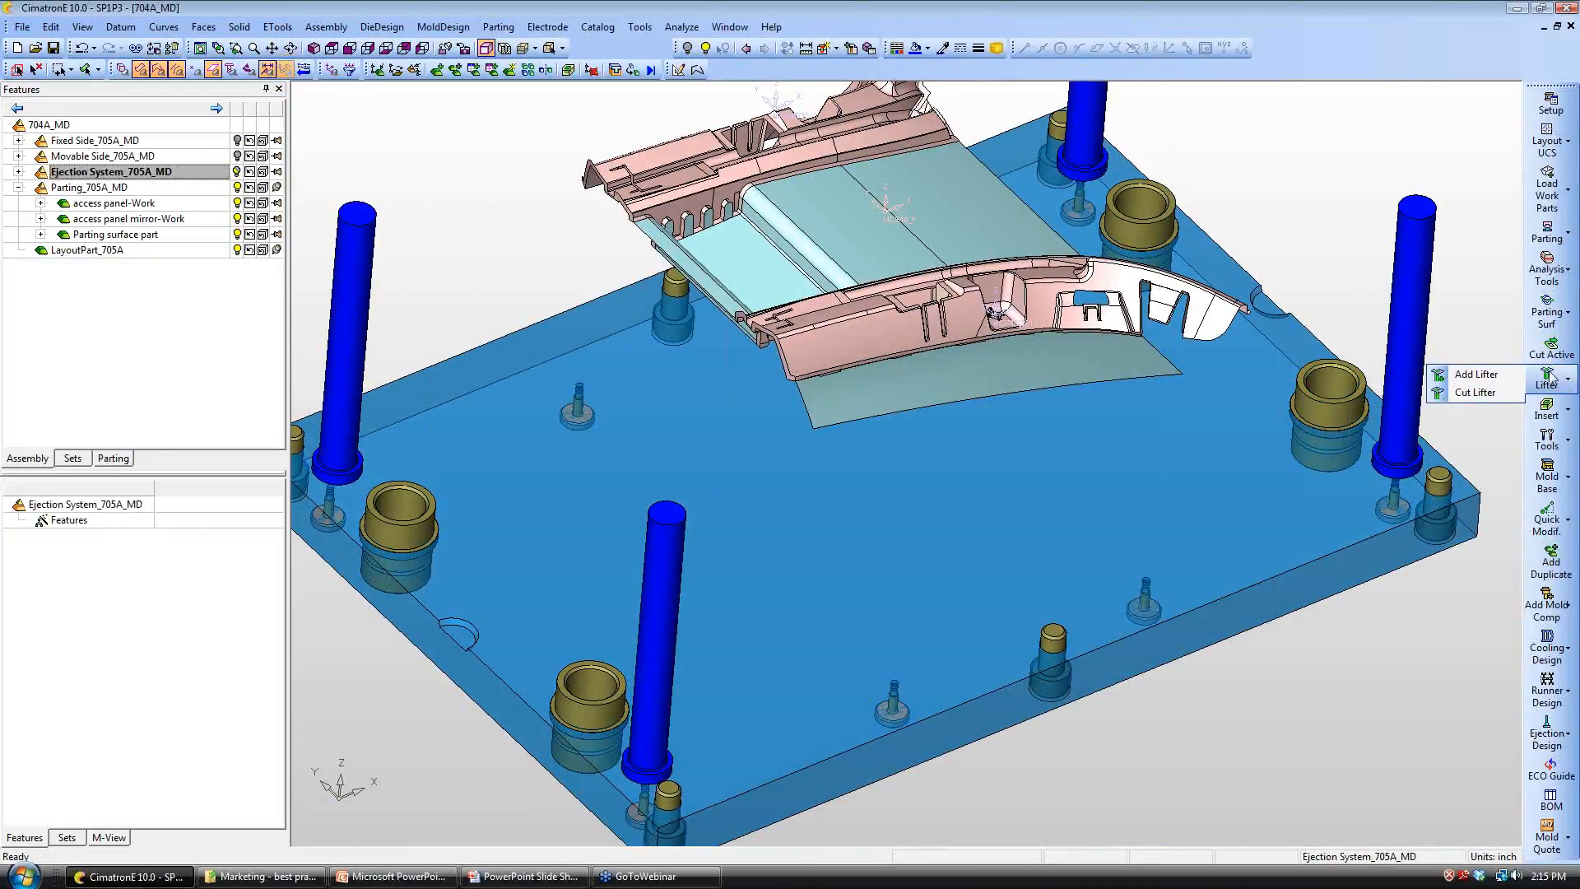
Step: Add a lifter, choosing UniLifter under Slide Devices, Lifter Units in the DME Inch catalog
left_click(1496, 380)
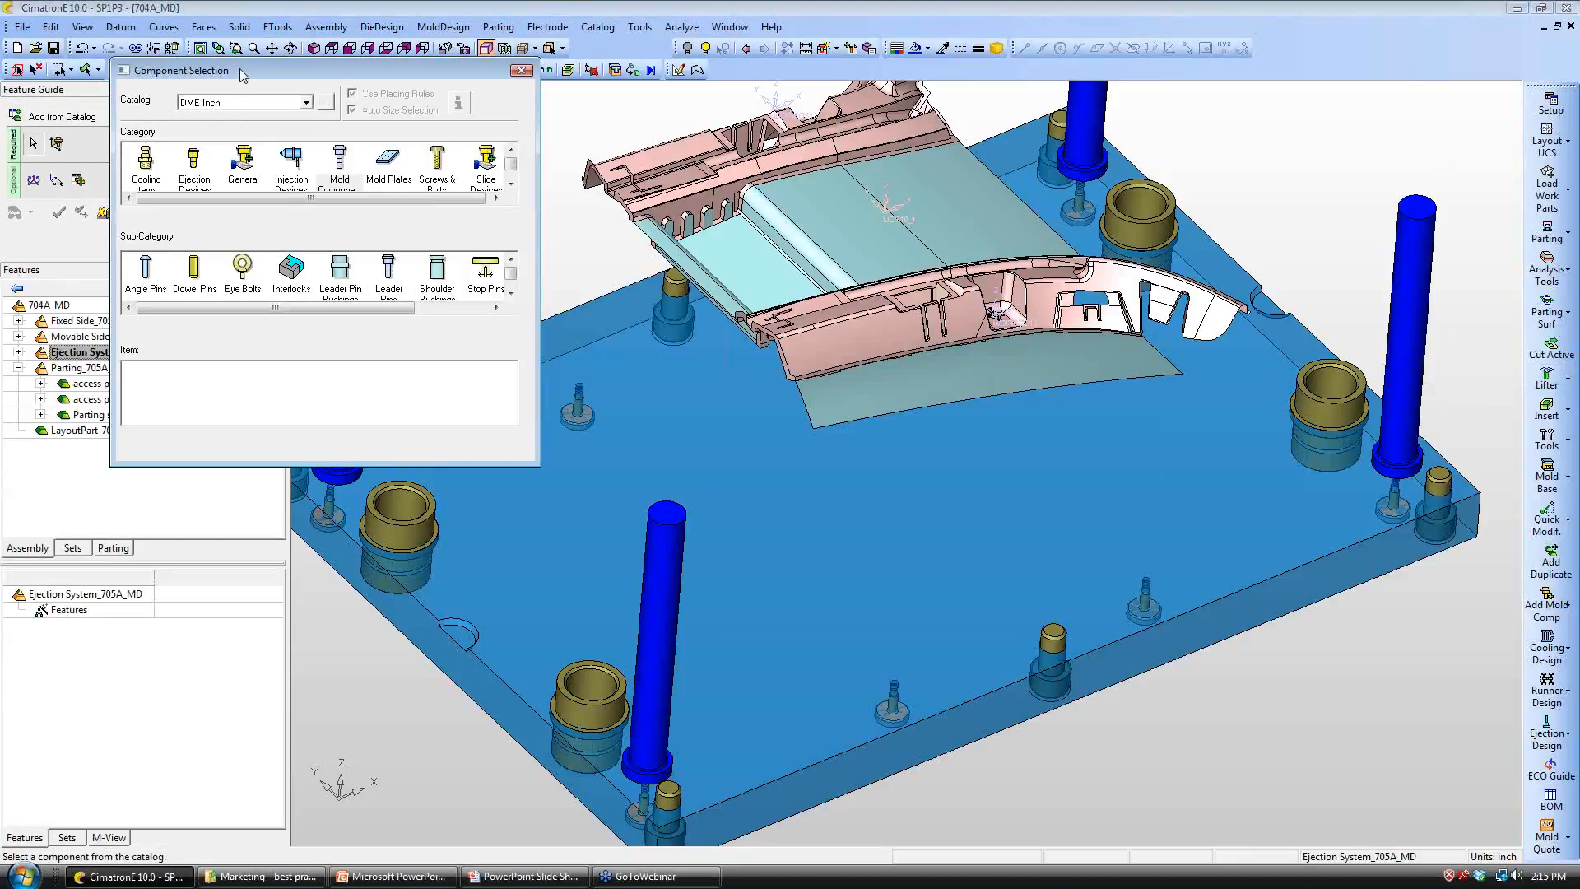
left_click(537, 191)
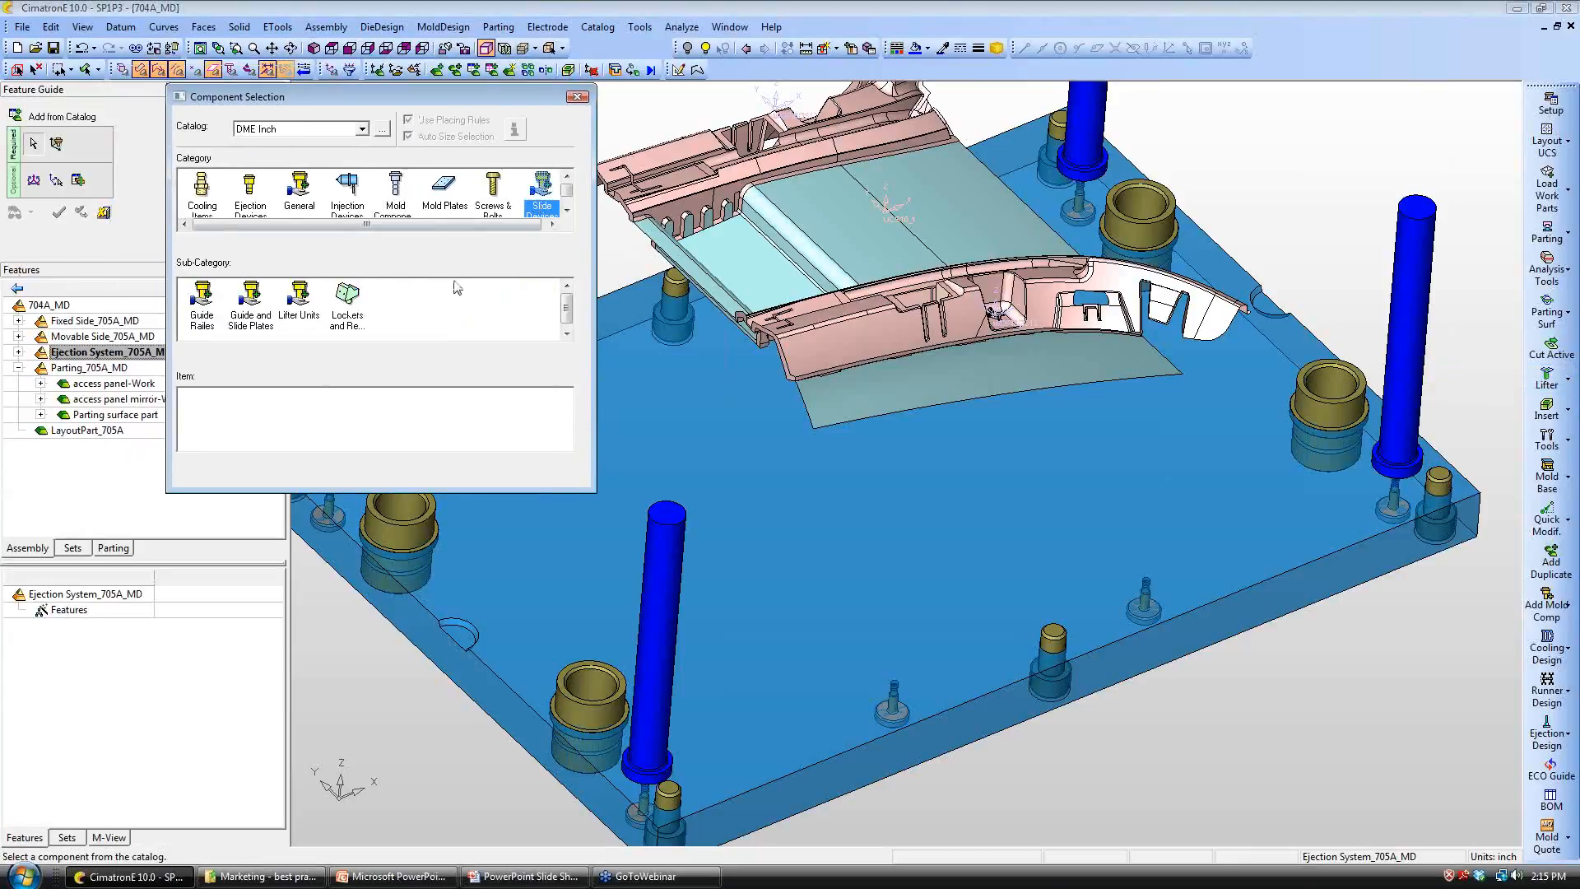
left_click(296, 300)
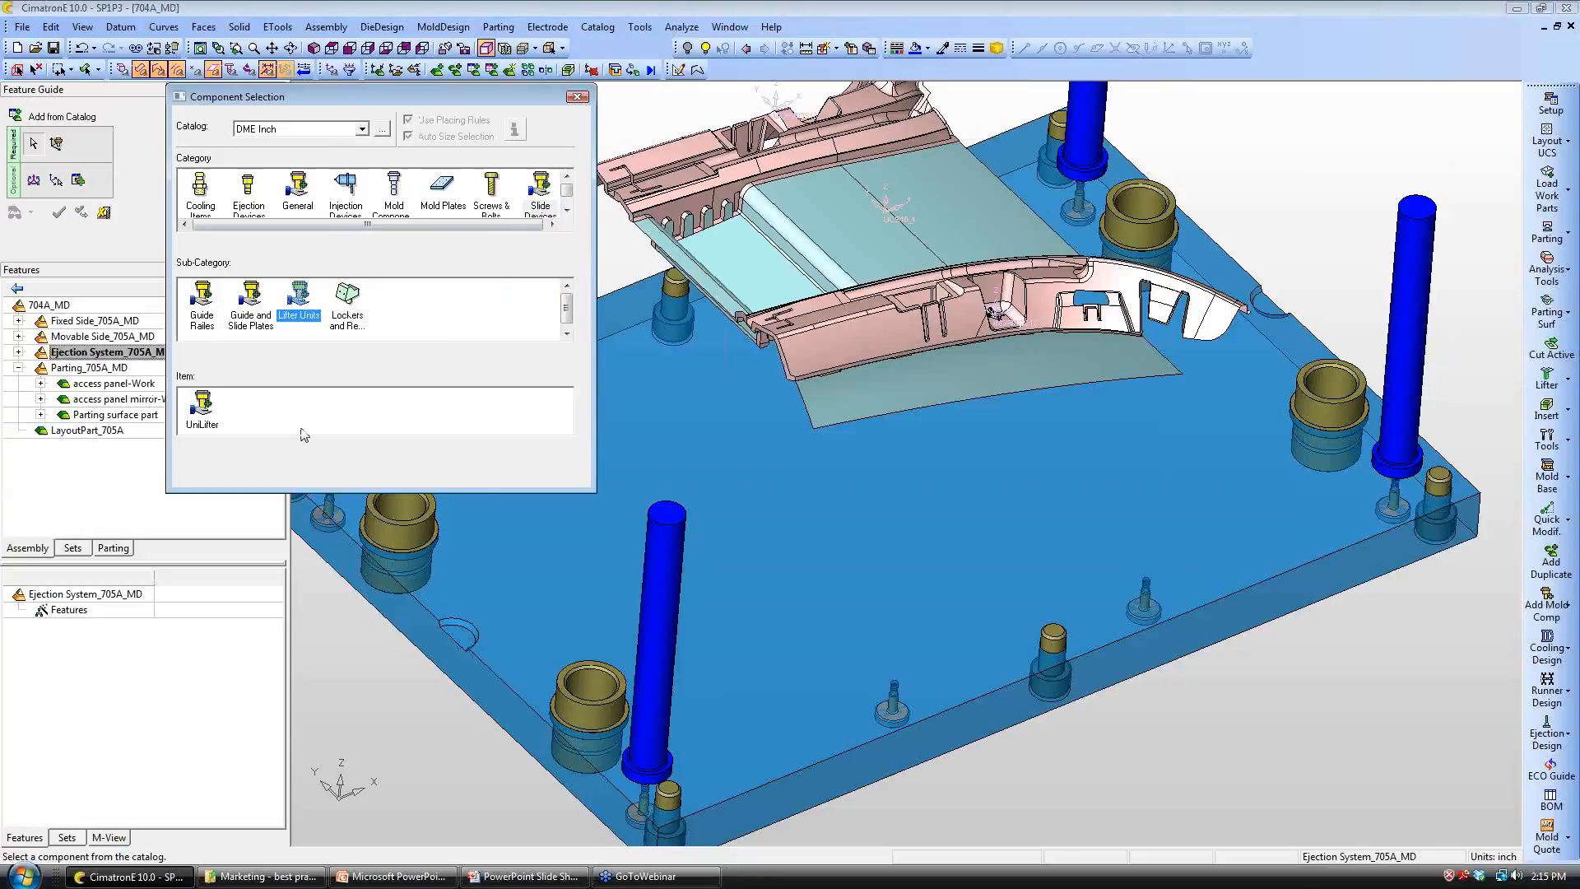
left_click(201, 403)
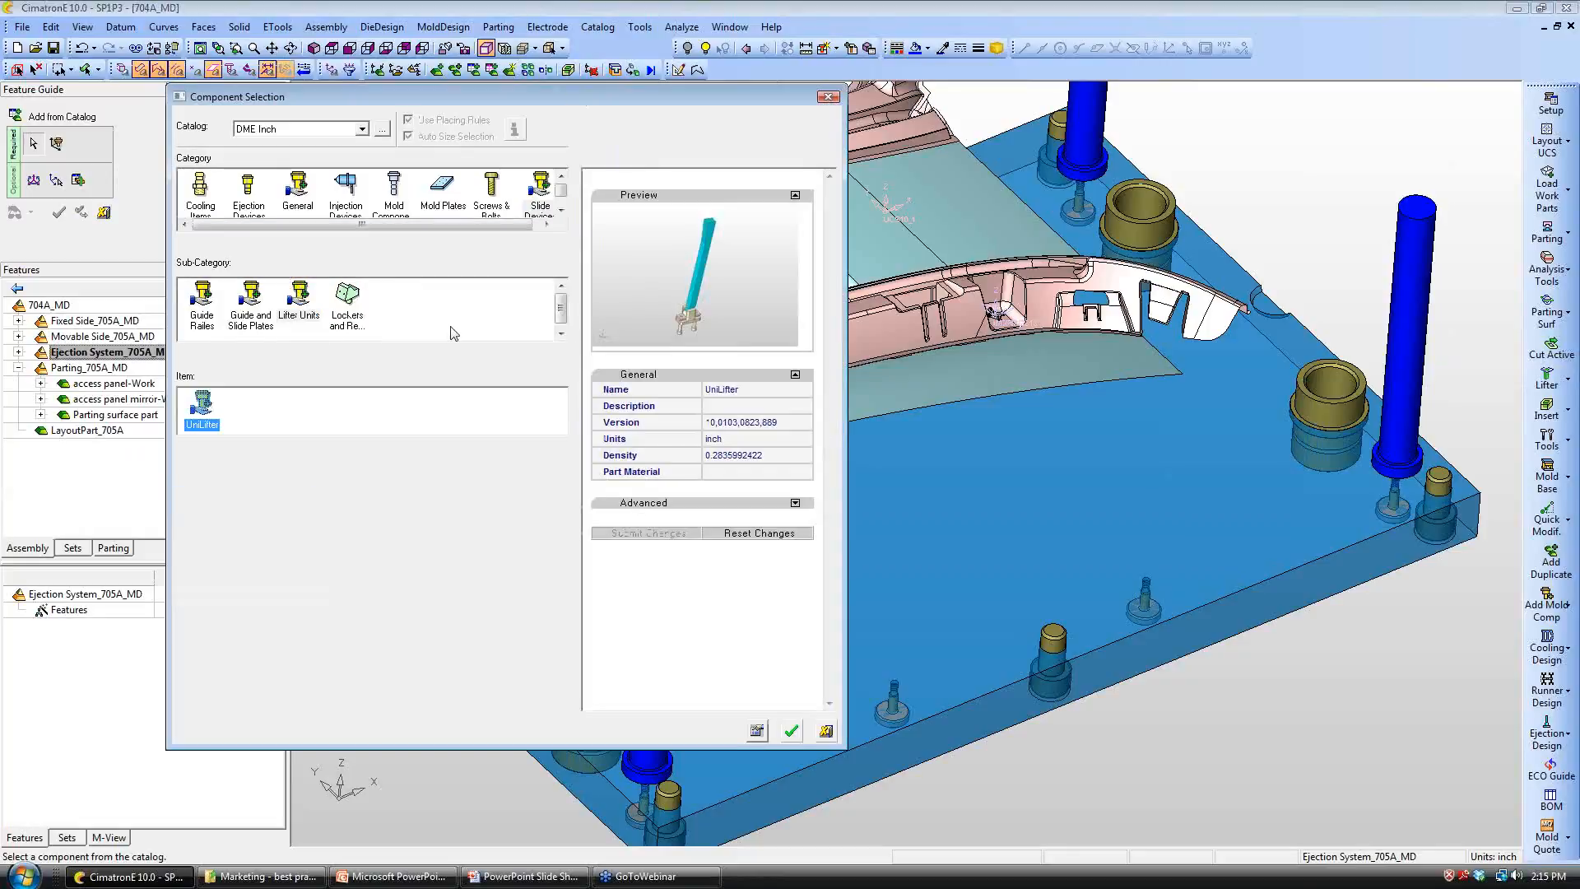
left_click(791, 731)
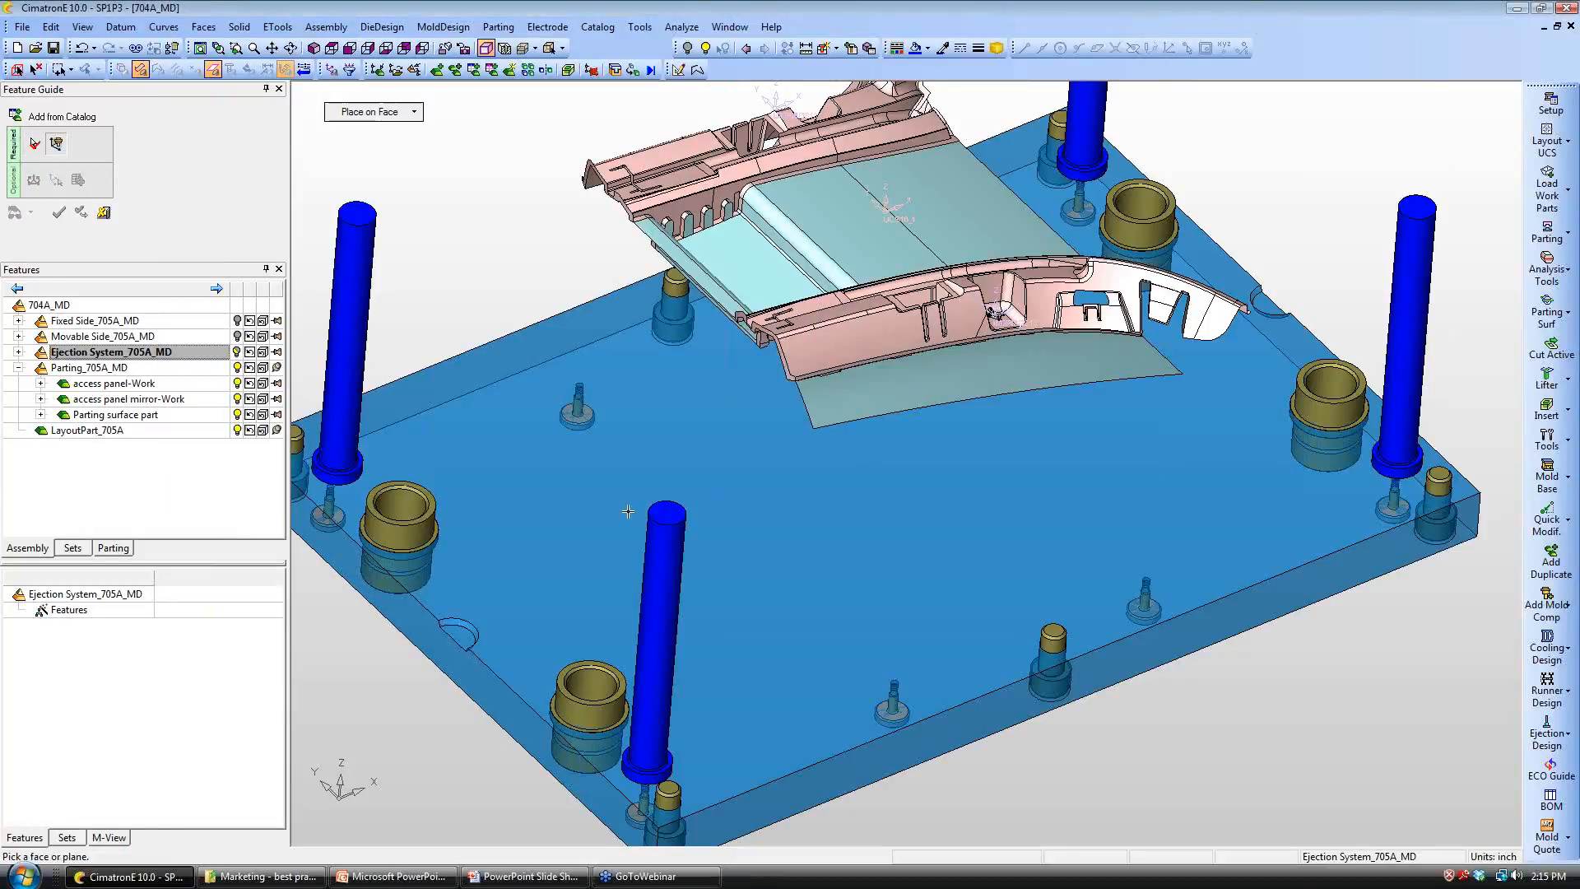
Step: Choose the ejector plate's upper face for placing the lifter and add a reference point from the access panel's slotted-end corner
left_click(590, 581)
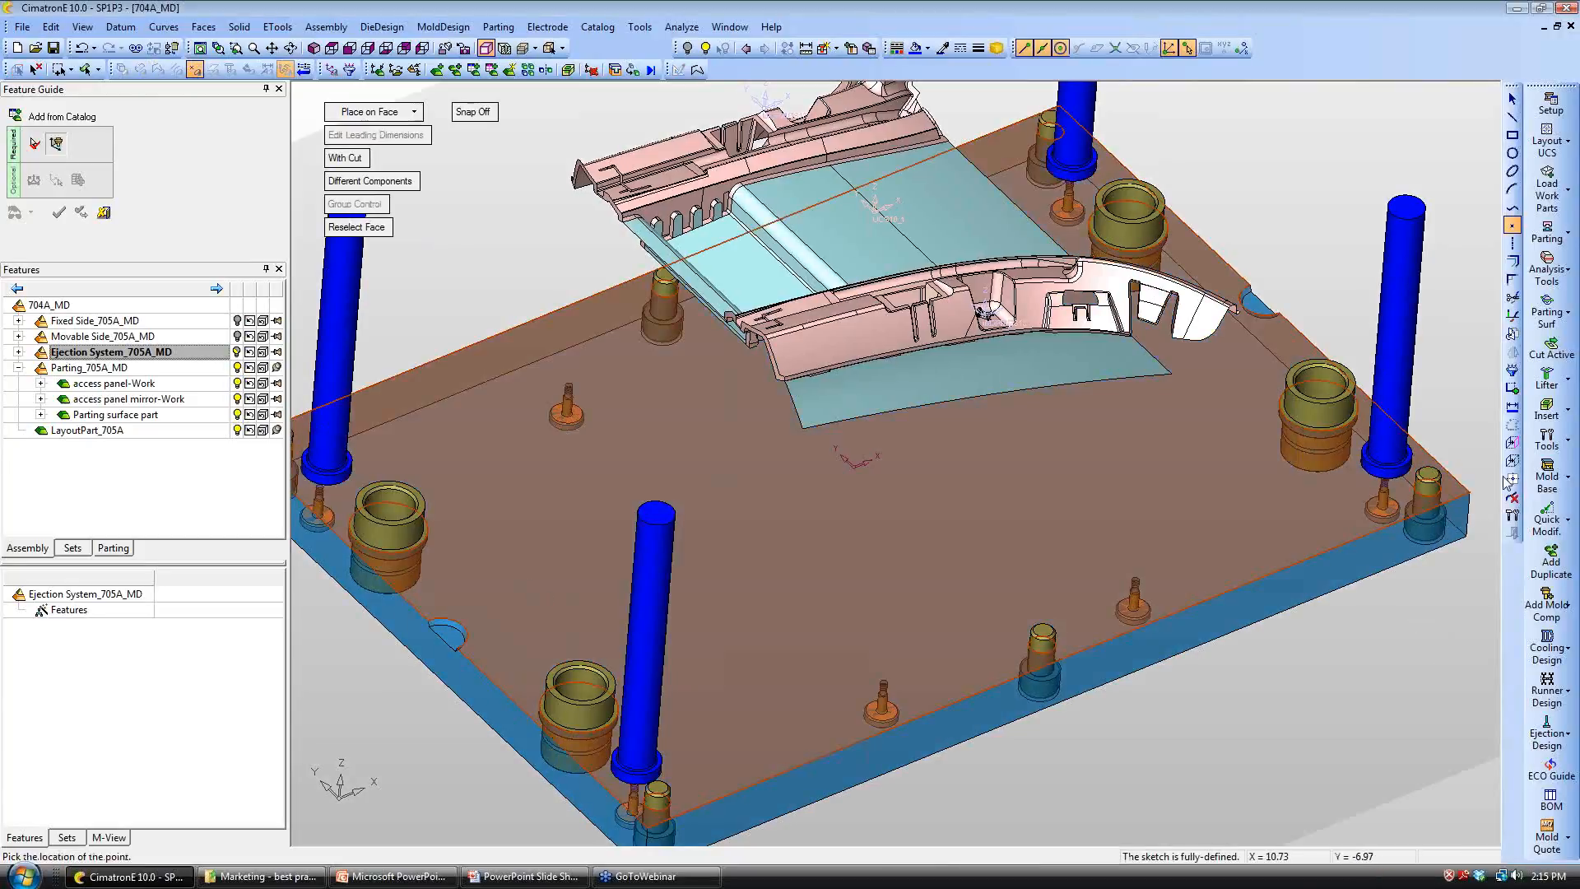
left_click(1512, 461)
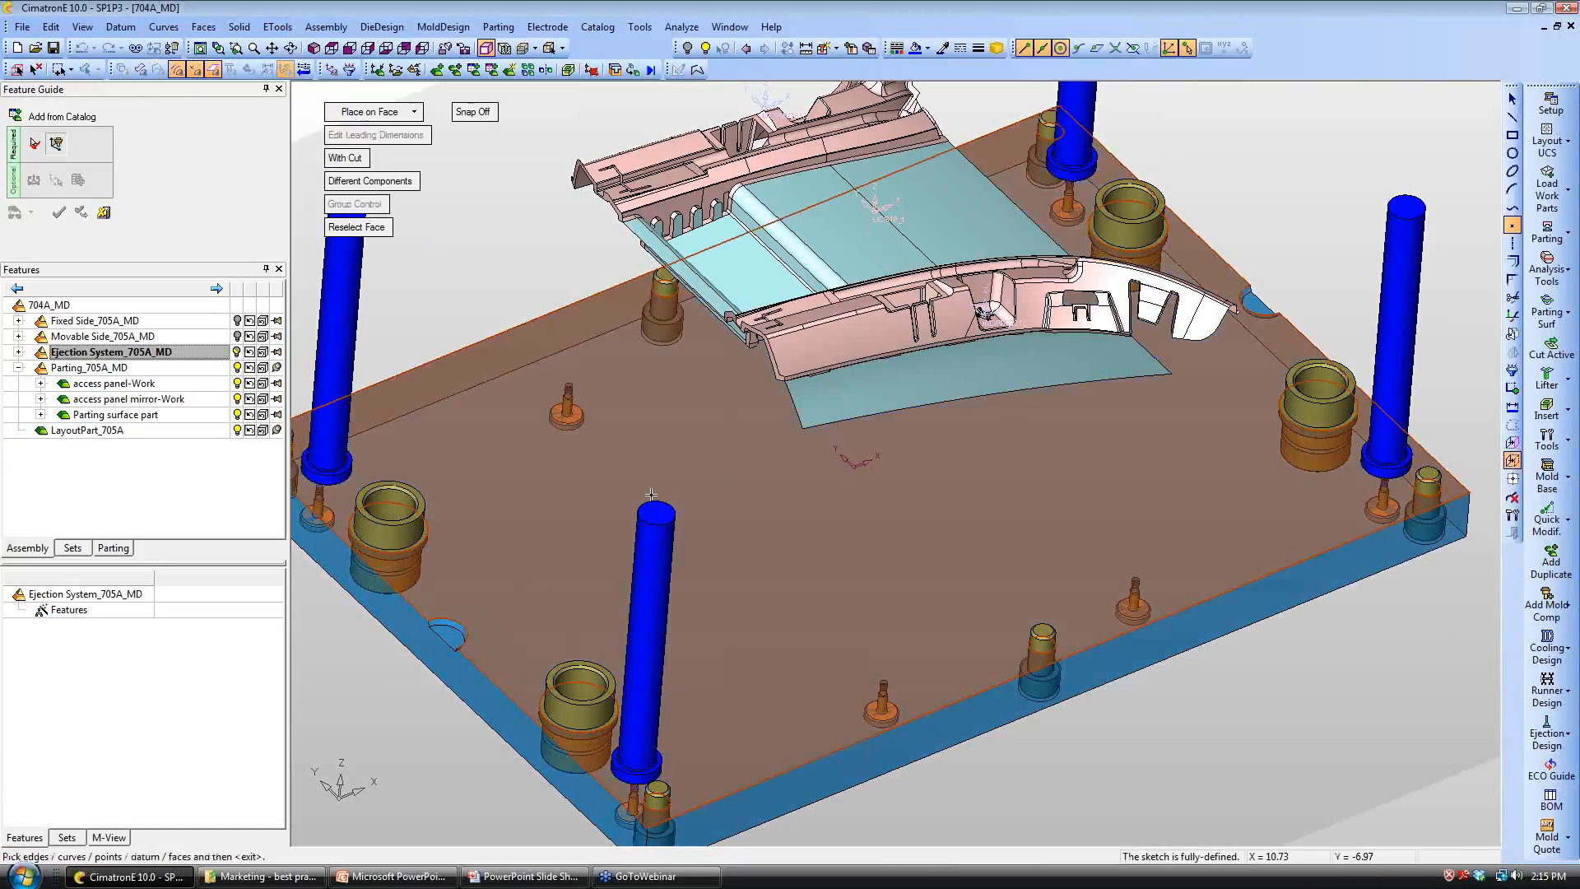
middle_click_drag(651, 494, 798, 494)
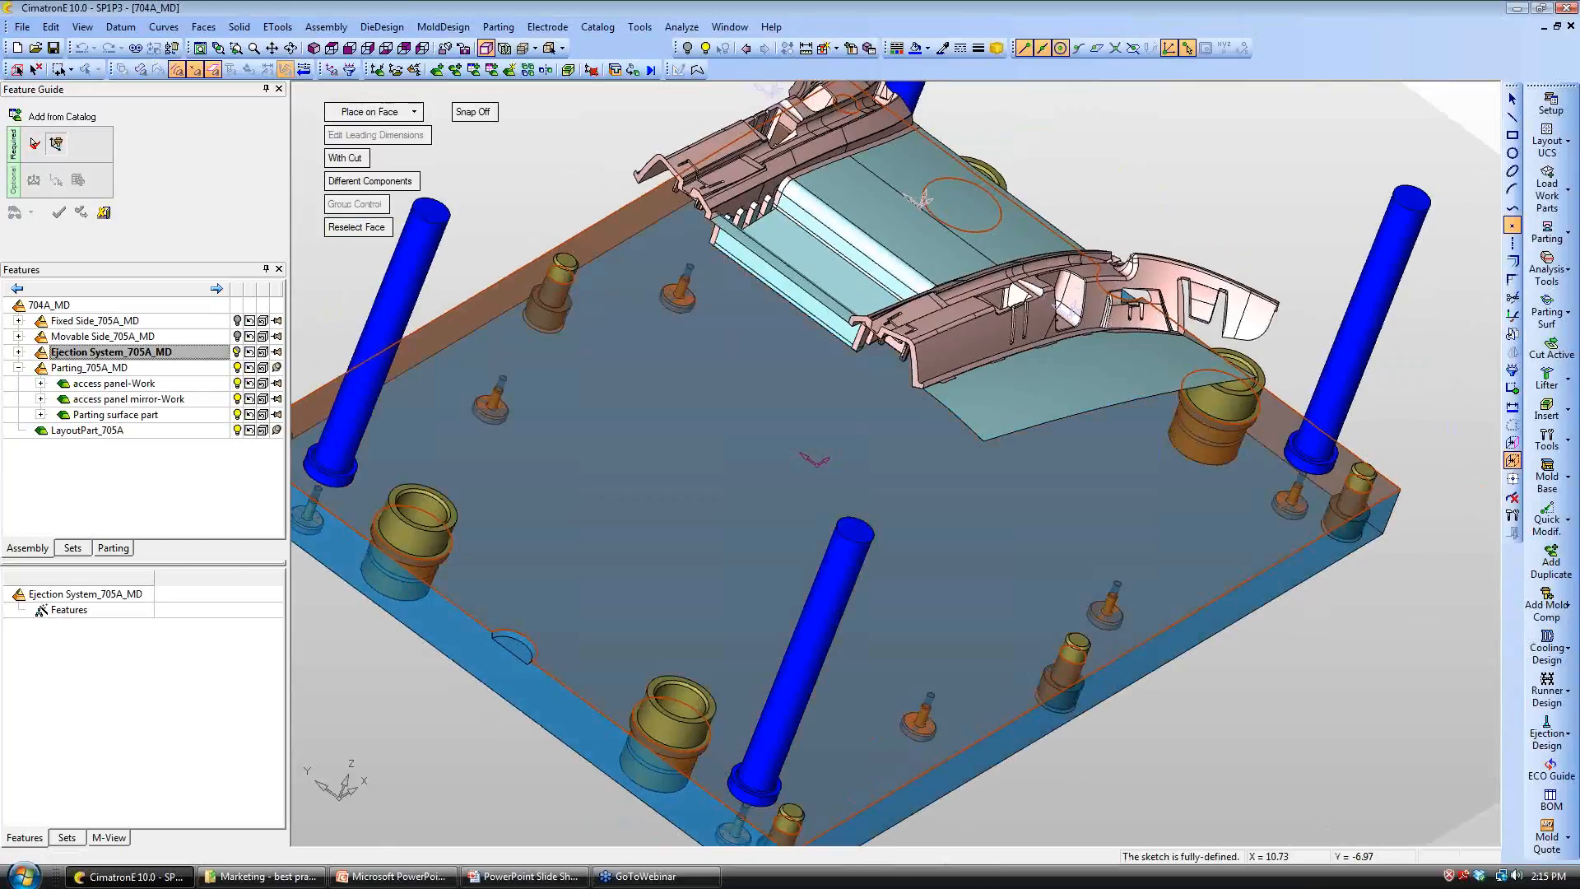
scroll(919, 469, "up", 5)
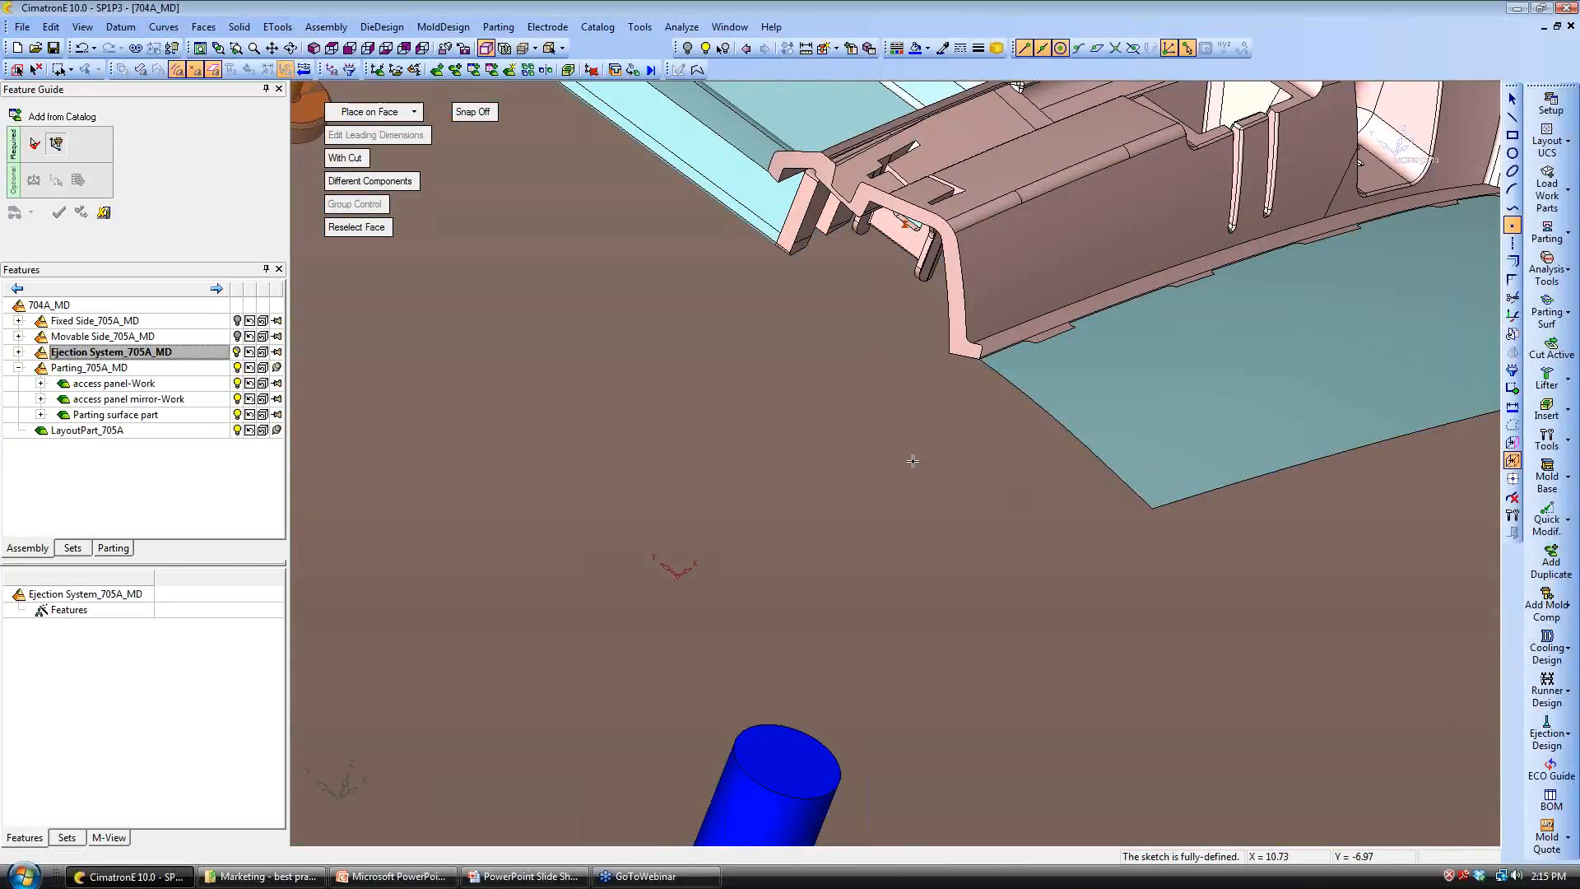
scroll(918, 469, "down", 4)
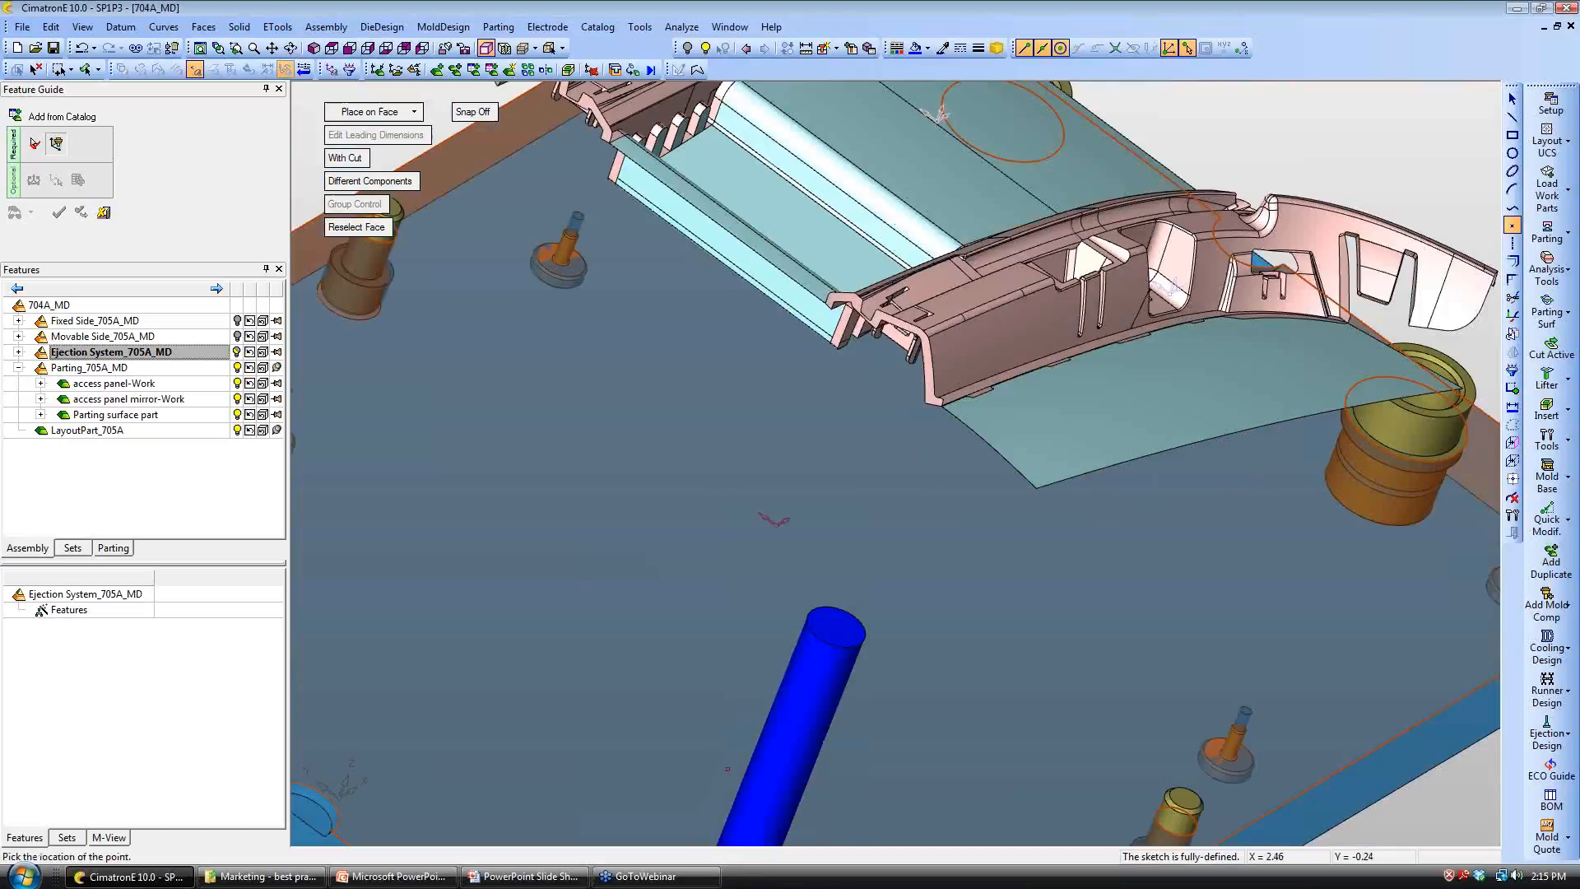
Step: Place the lifter on the plate close to the reference point and rotate it 180 degrees about the Z axis
middle_click_drag(918, 469, 790, 607)
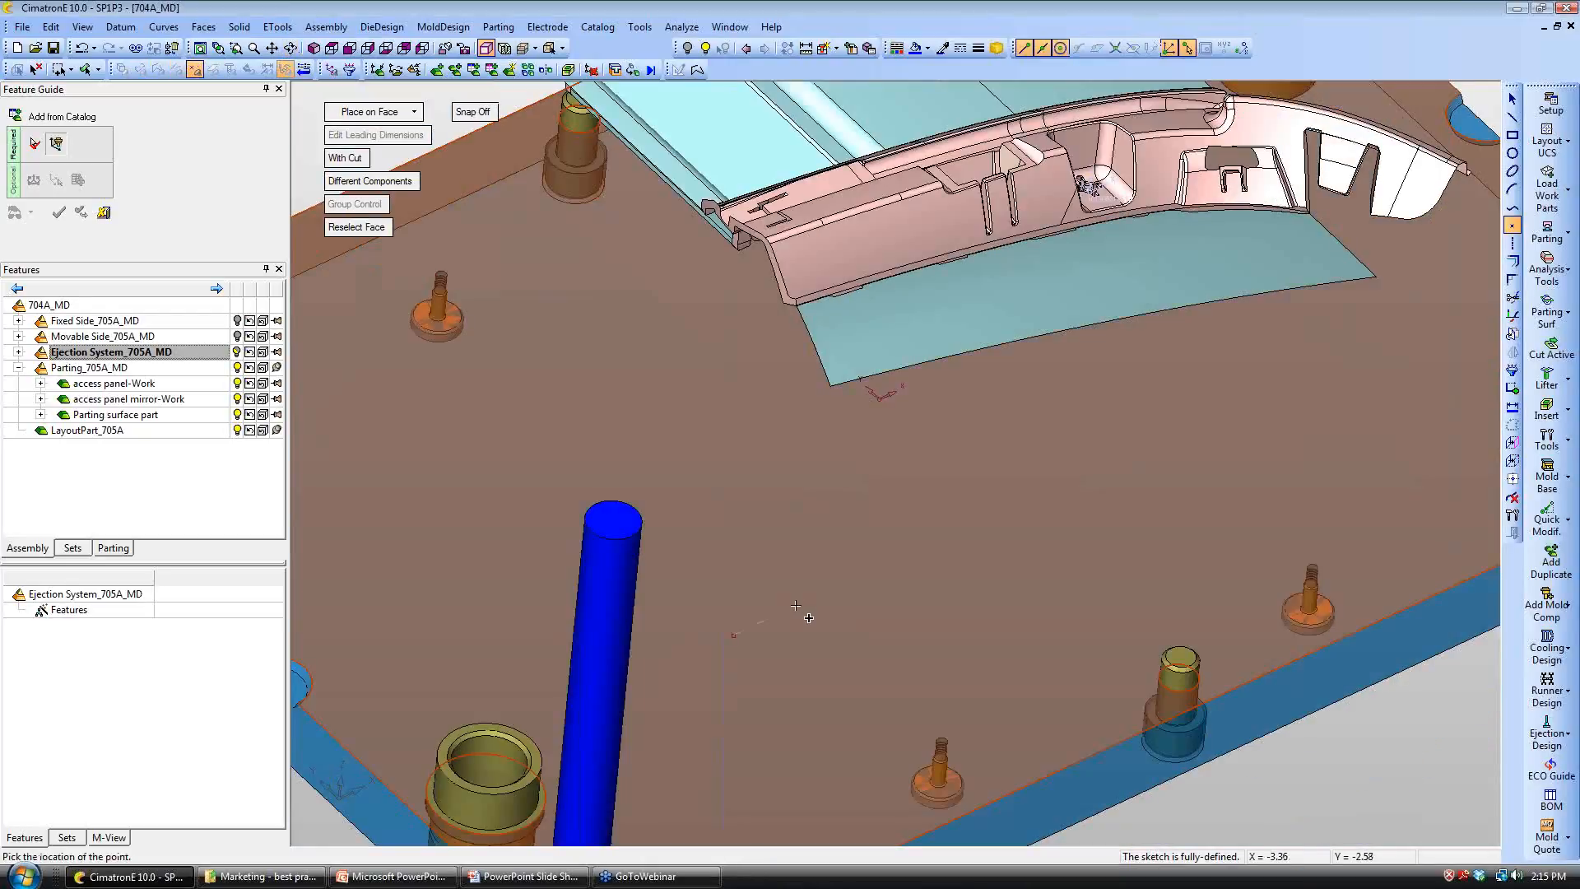
left_click(794, 606)
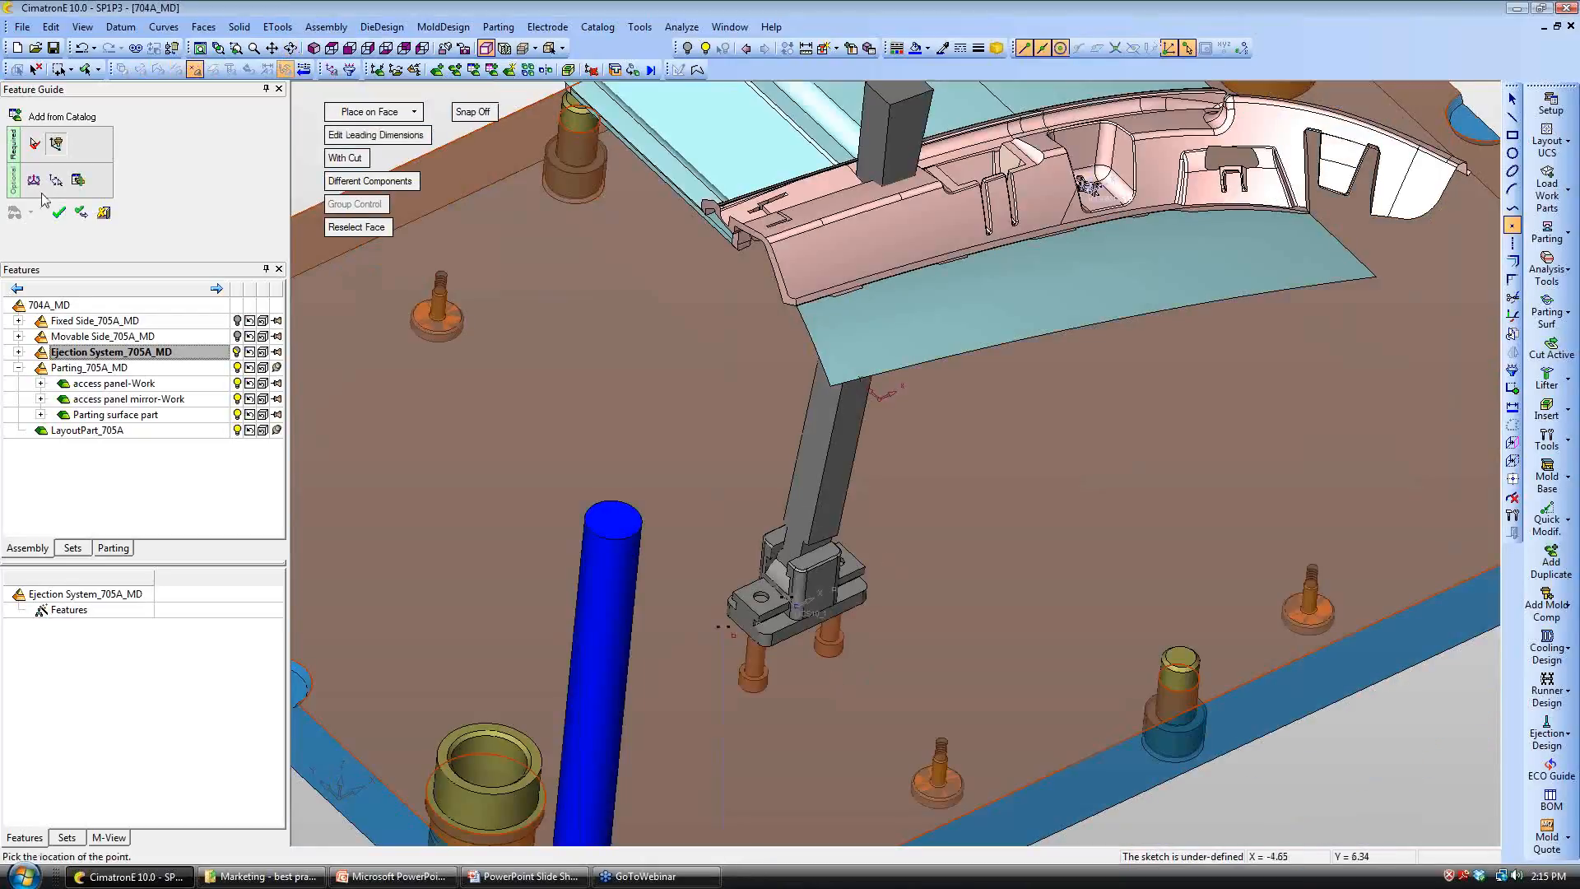
left_click(36, 186)
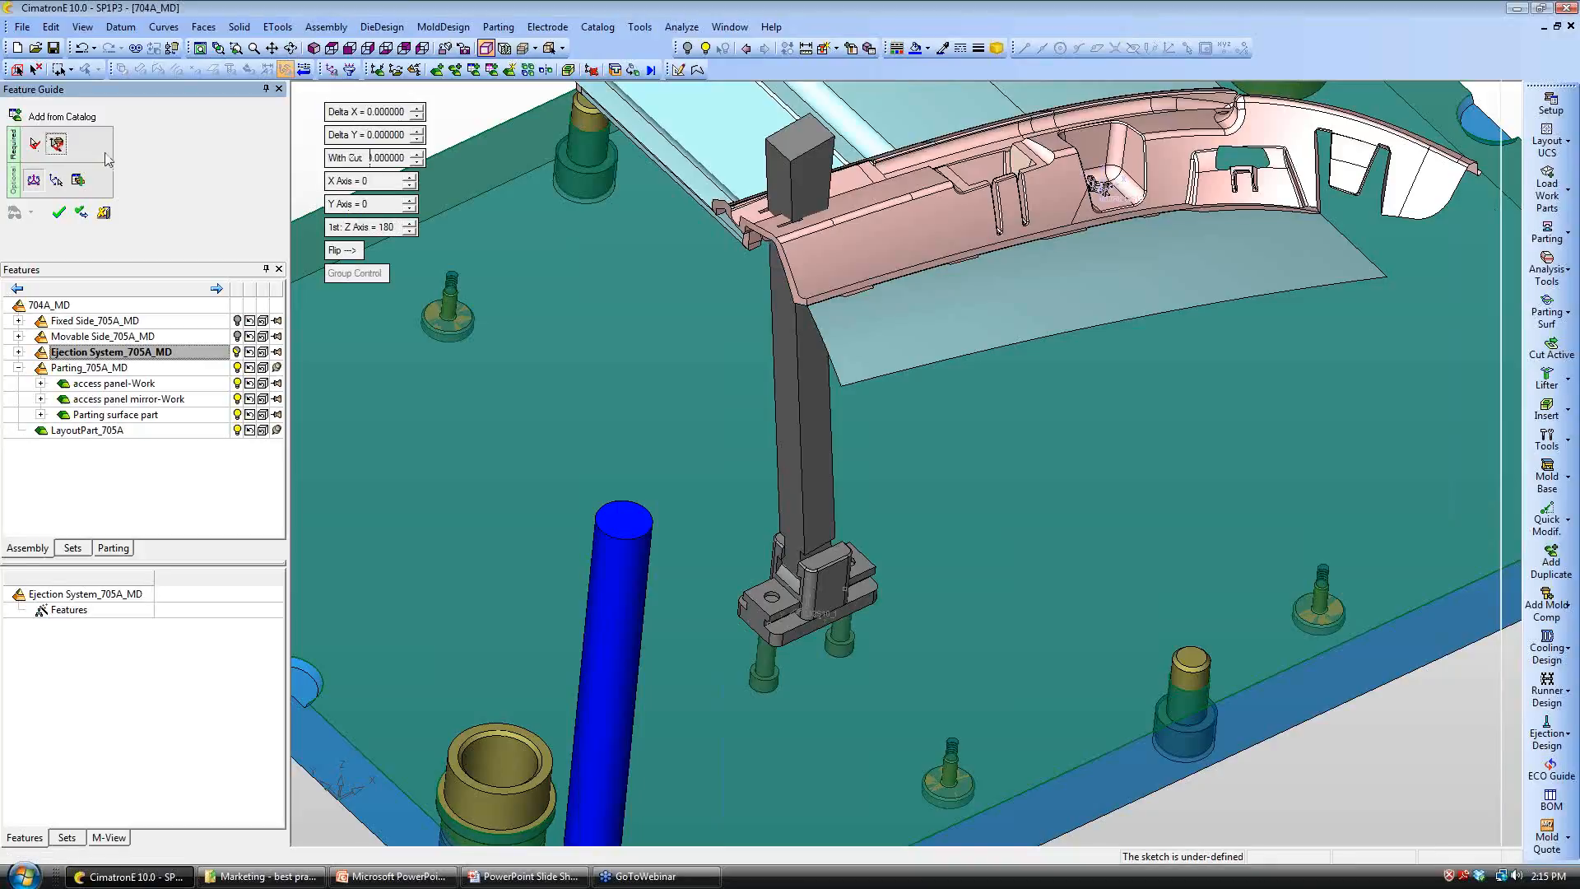
Step: Dimension the lifter's location at .58 inch from the reference point and finish adding the component
right_click(1018, 385)
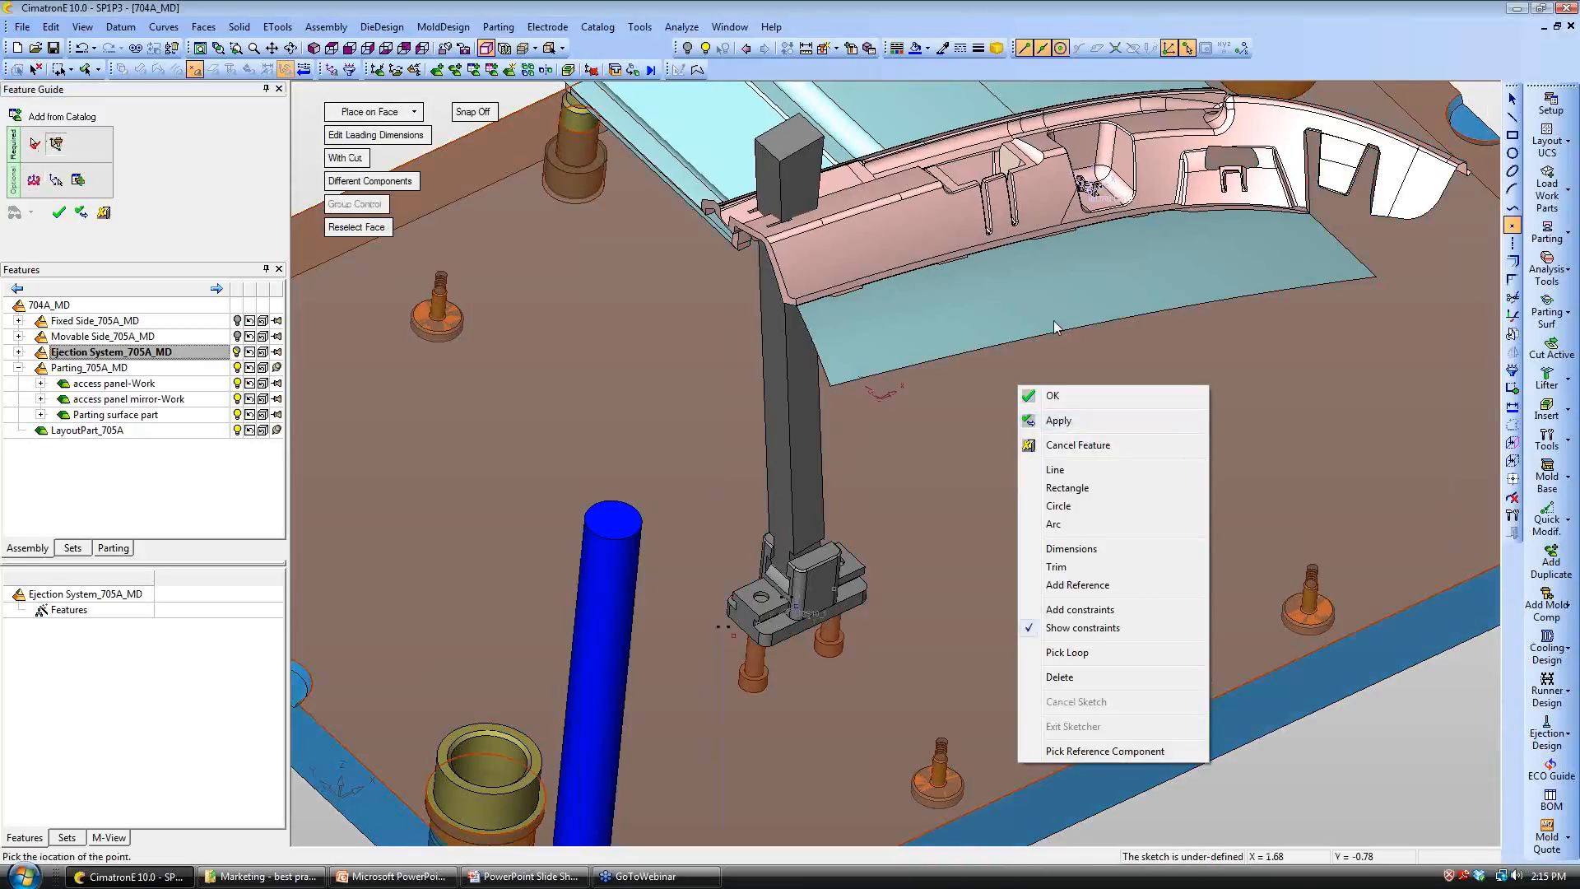
left_click(1088, 549)
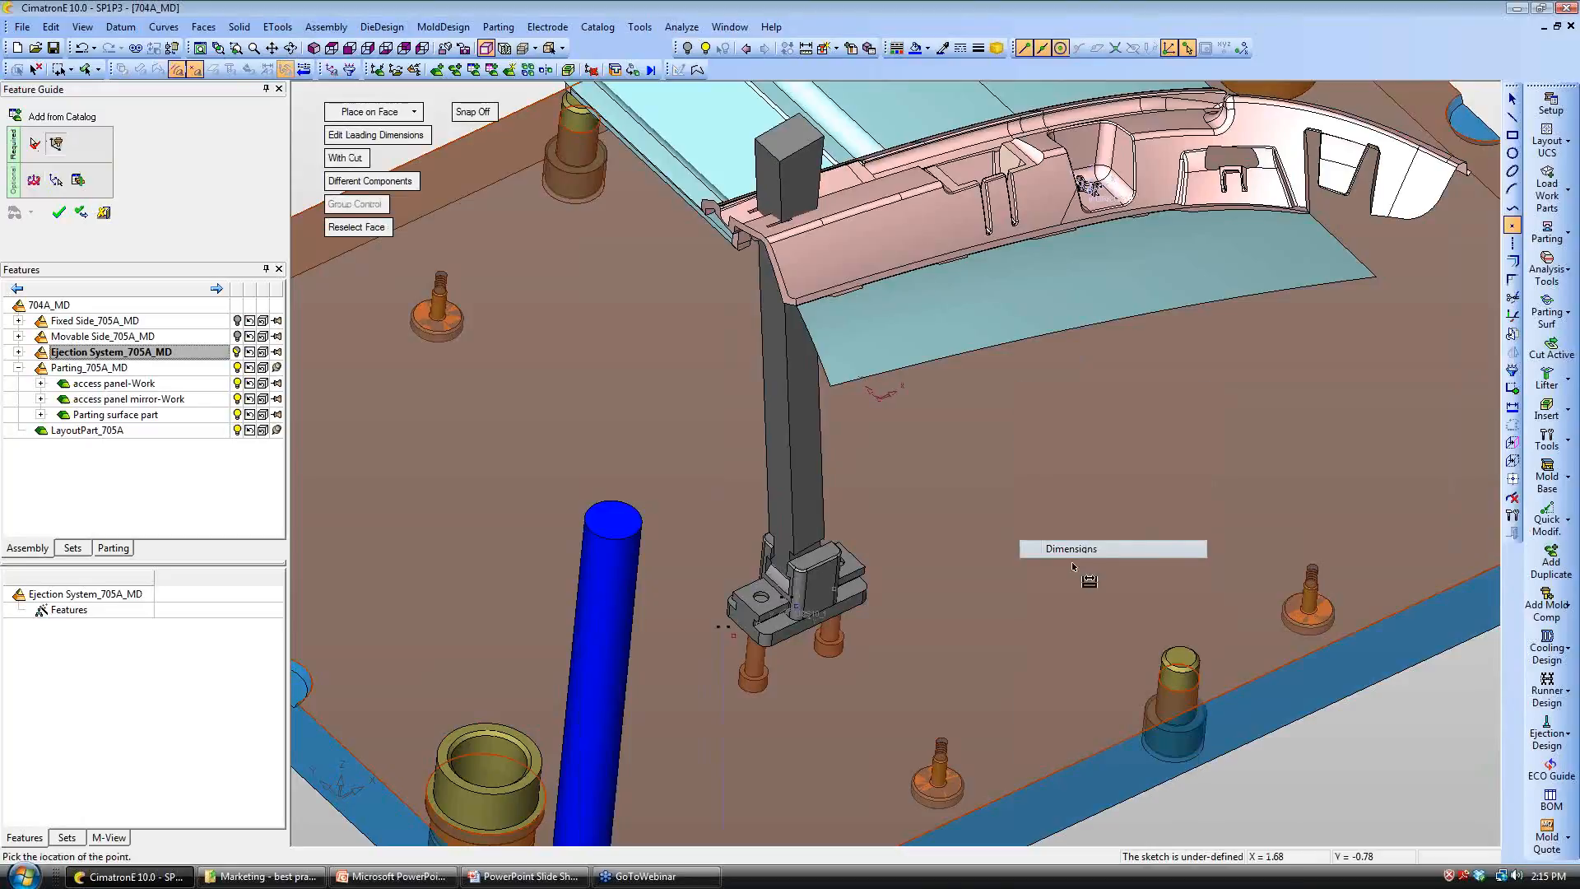
left_click(734, 638)
left_click(864, 673)
type("58")
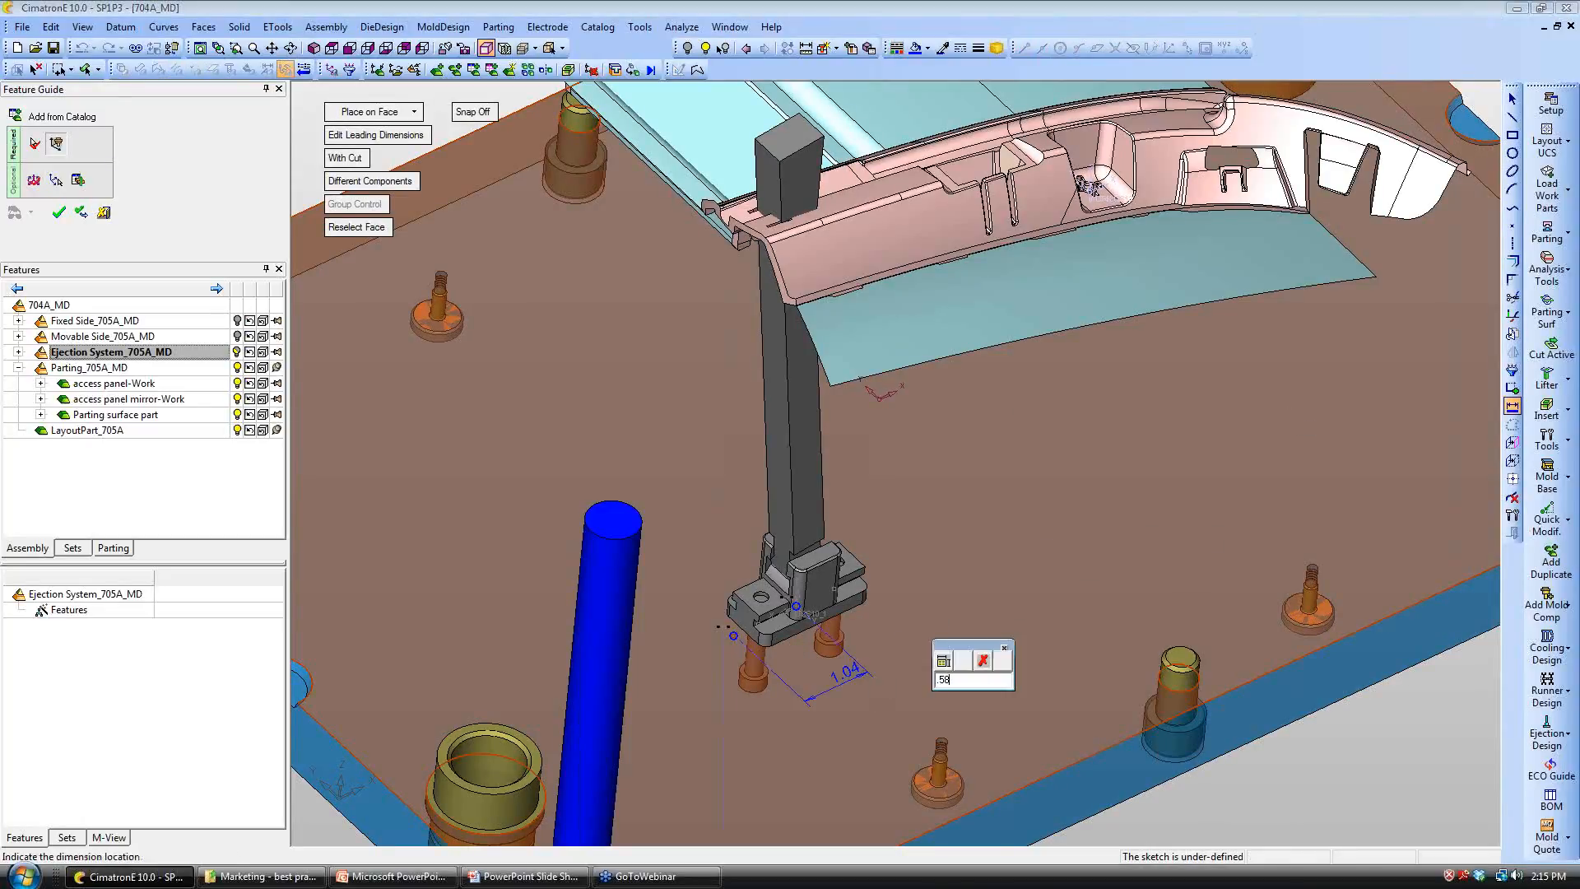
key("Return")
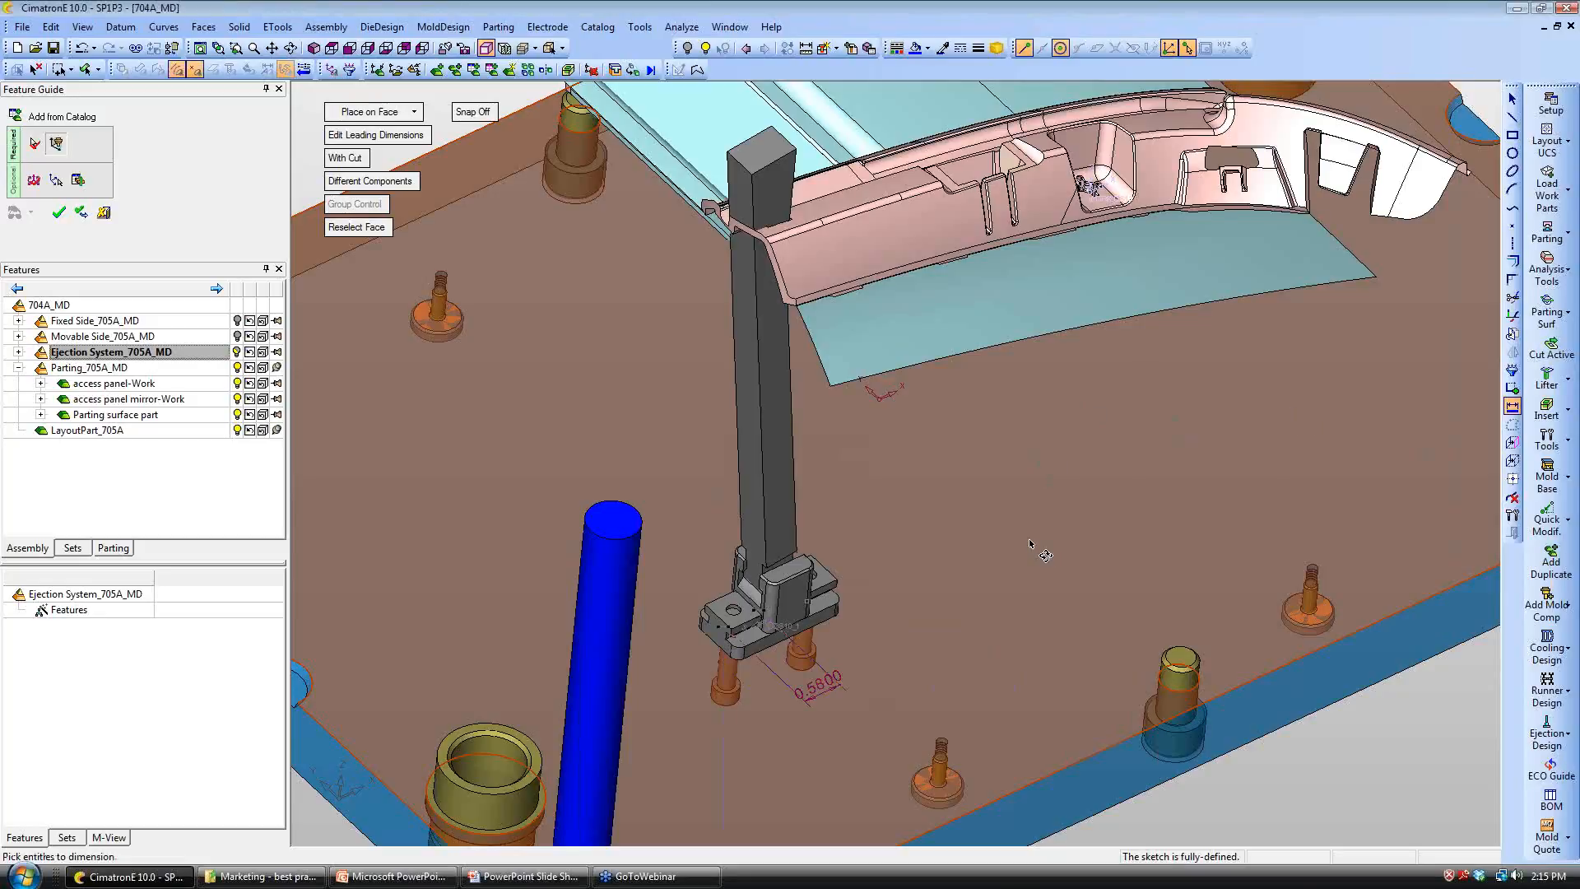
left_click_drag(1029, 543, 1030, 537, "ctrl")
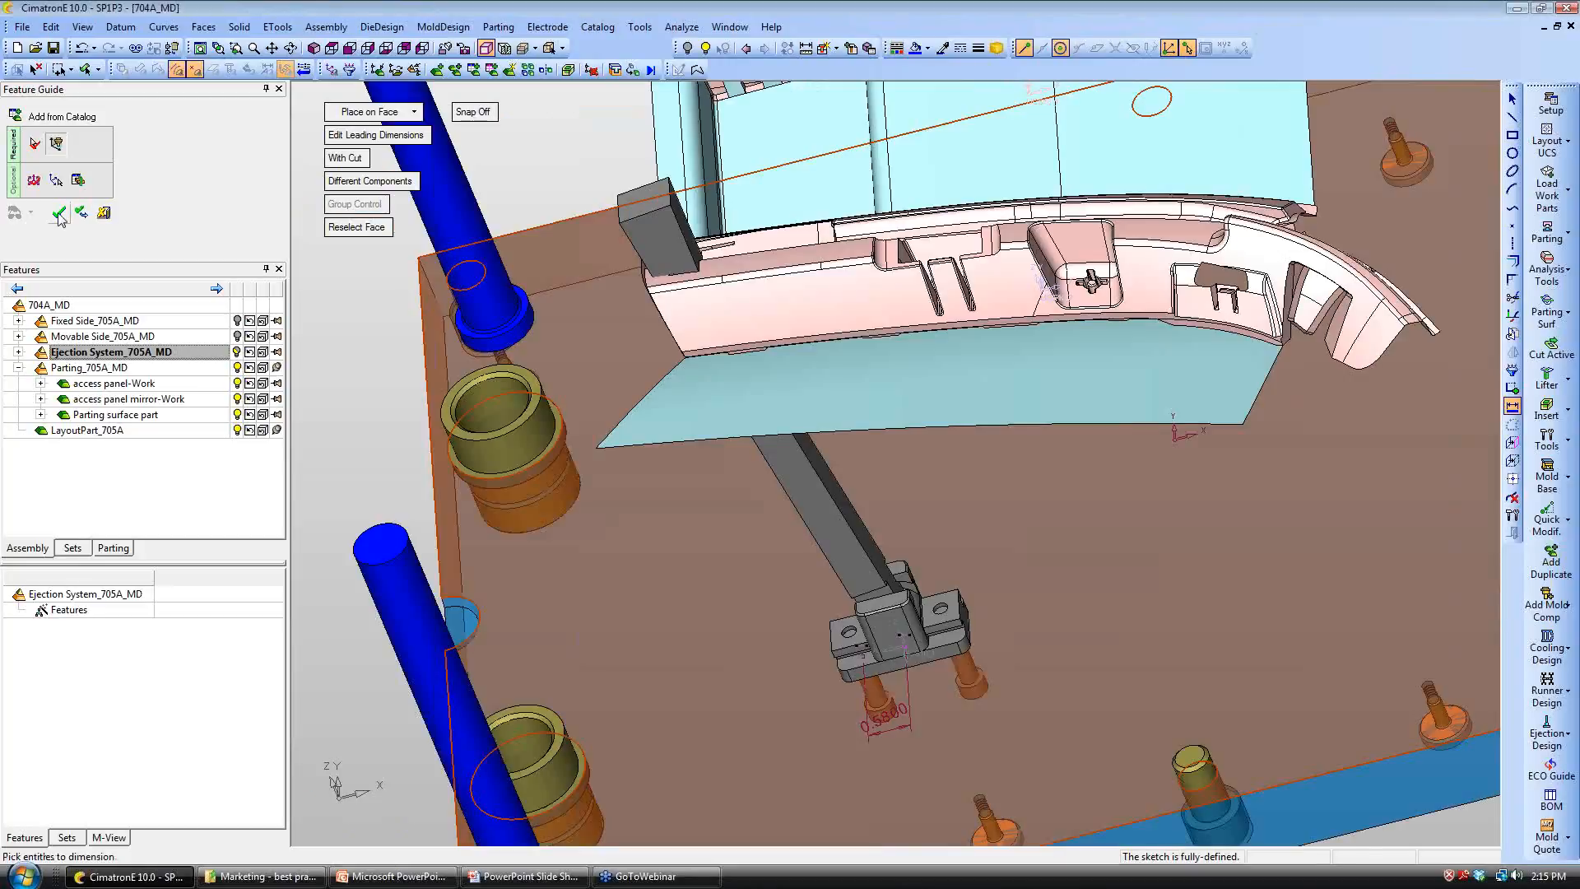
left_click(59, 212)
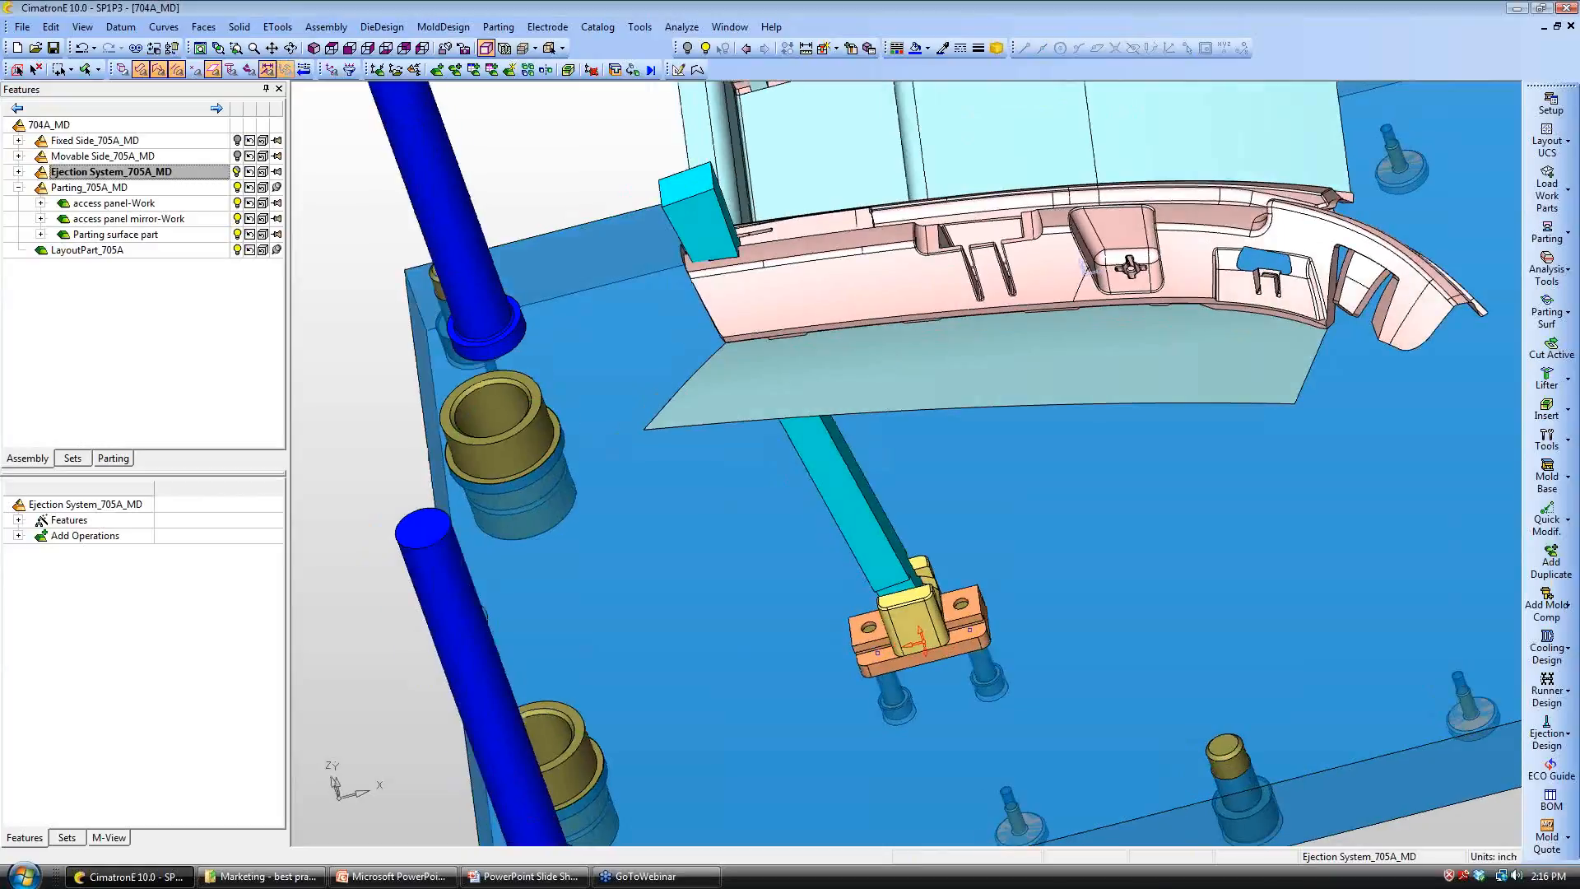
Step: Cut the lifter's core blade to the access panel's shape, using the planar face around the panel's end slot as the starting cutting face
left_click_drag(848, 560, 771, 557, "ctrl")
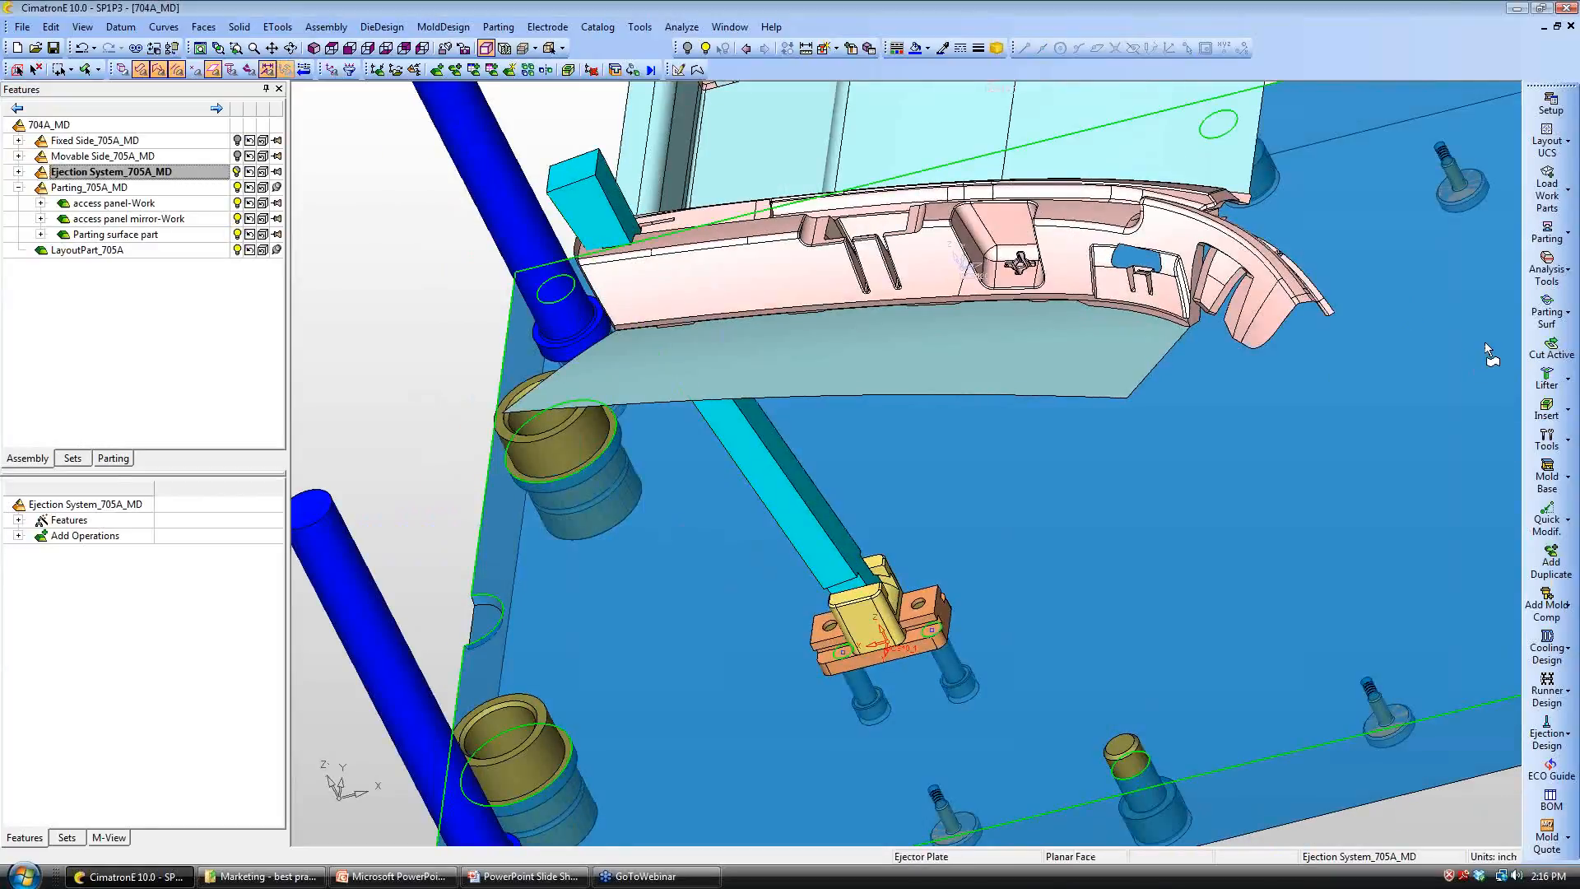
left_click(1547, 377)
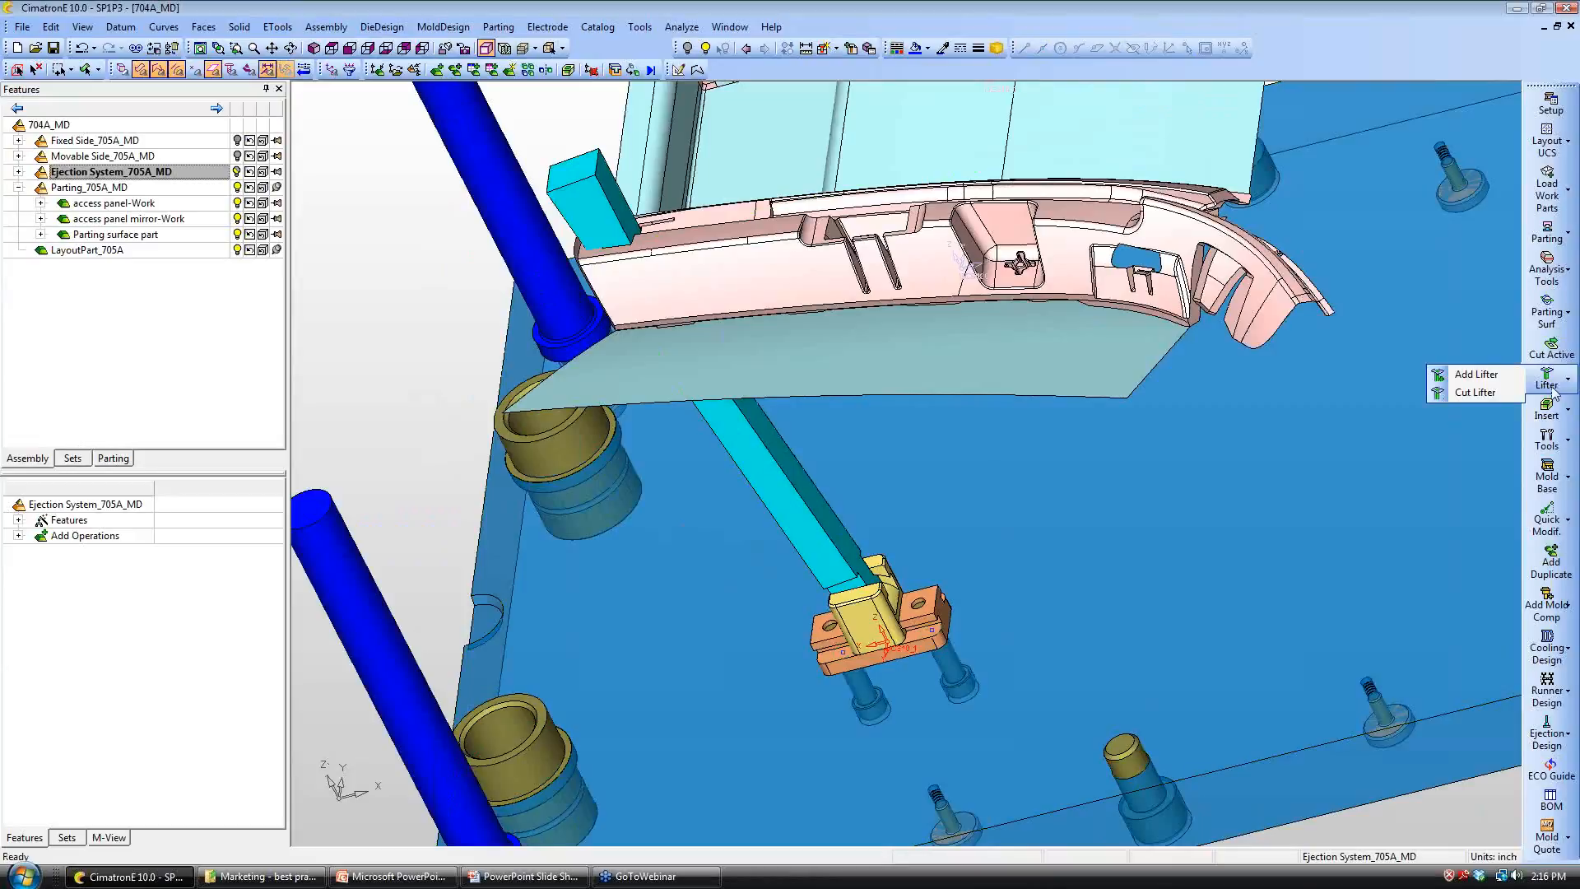
left_click(1473, 393)
right_click_drag(527, 345, 511, 173, "ctrl")
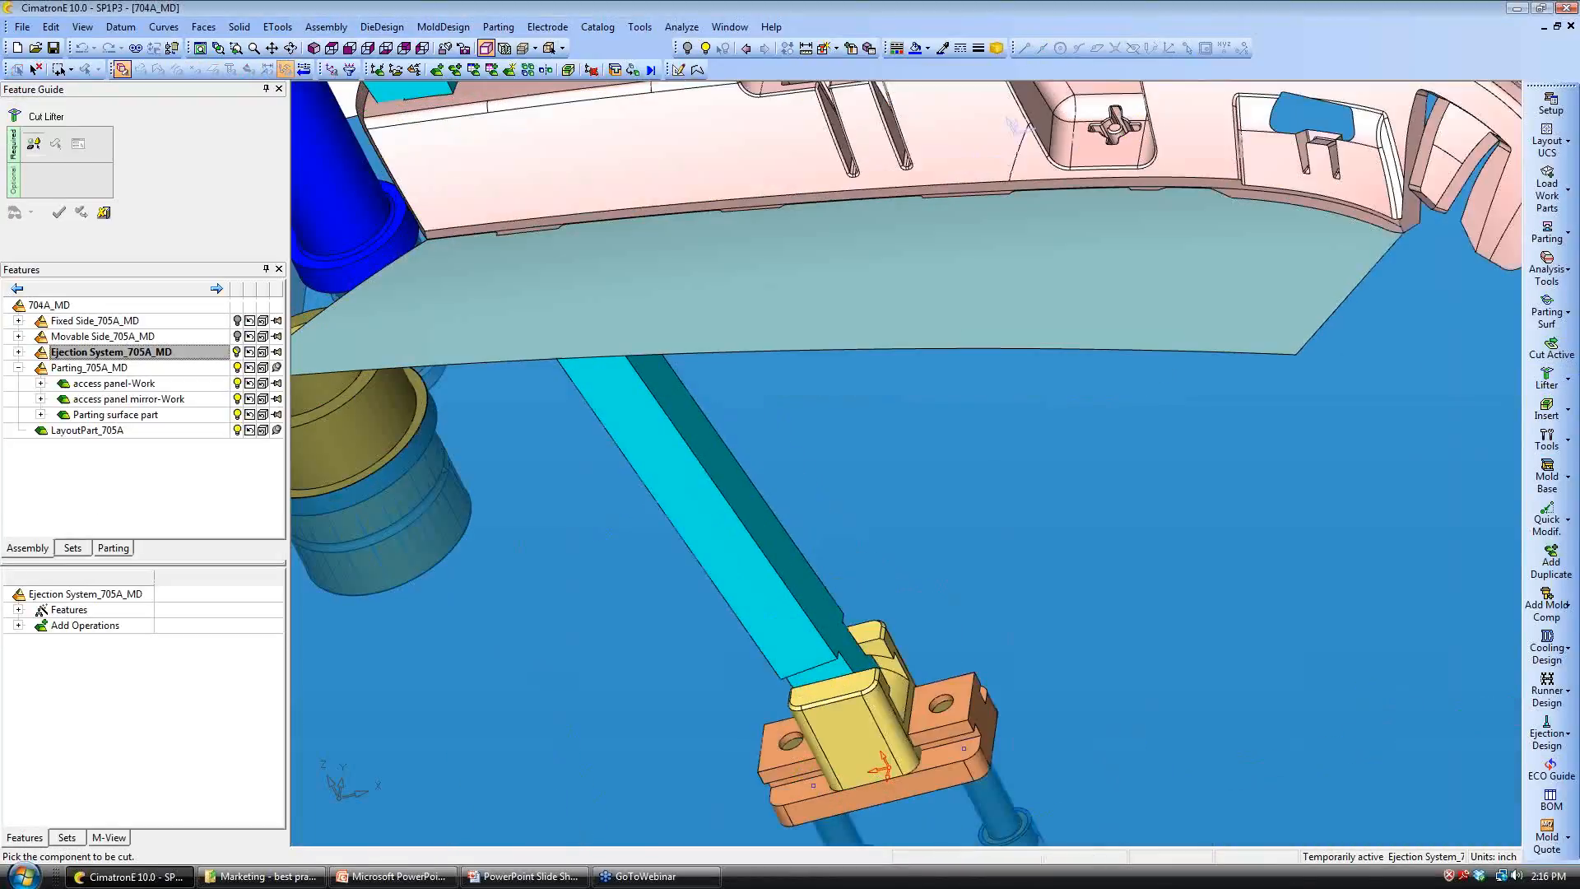
middle_click_drag(511, 173, 554, 272, "ctrl")
left_click(671, 519)
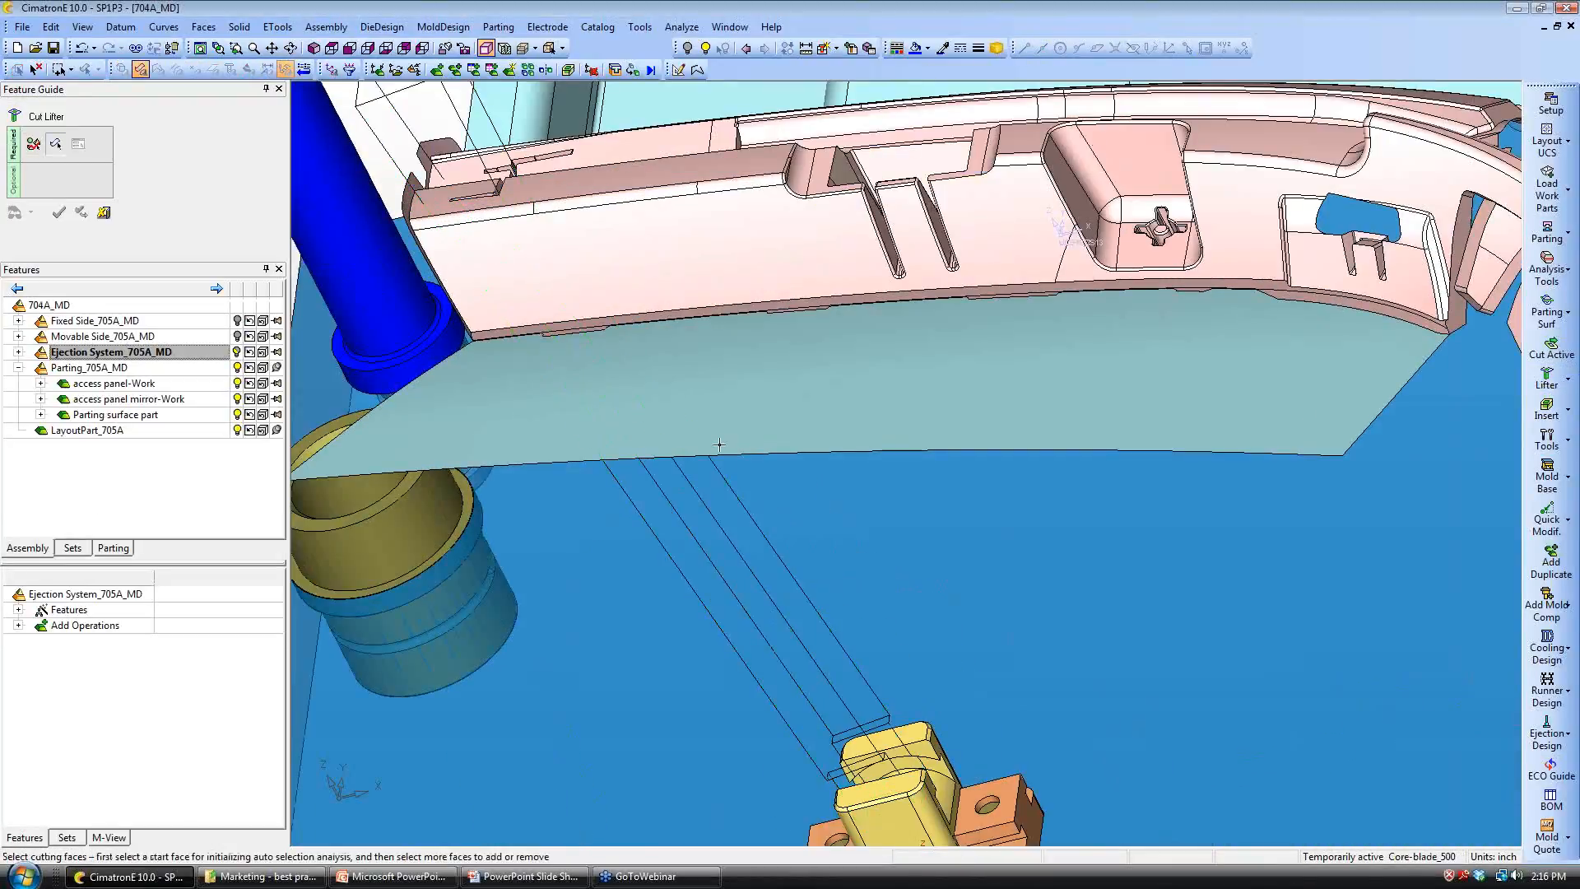
left_click_drag(671, 518, 942, 230, "ctrl")
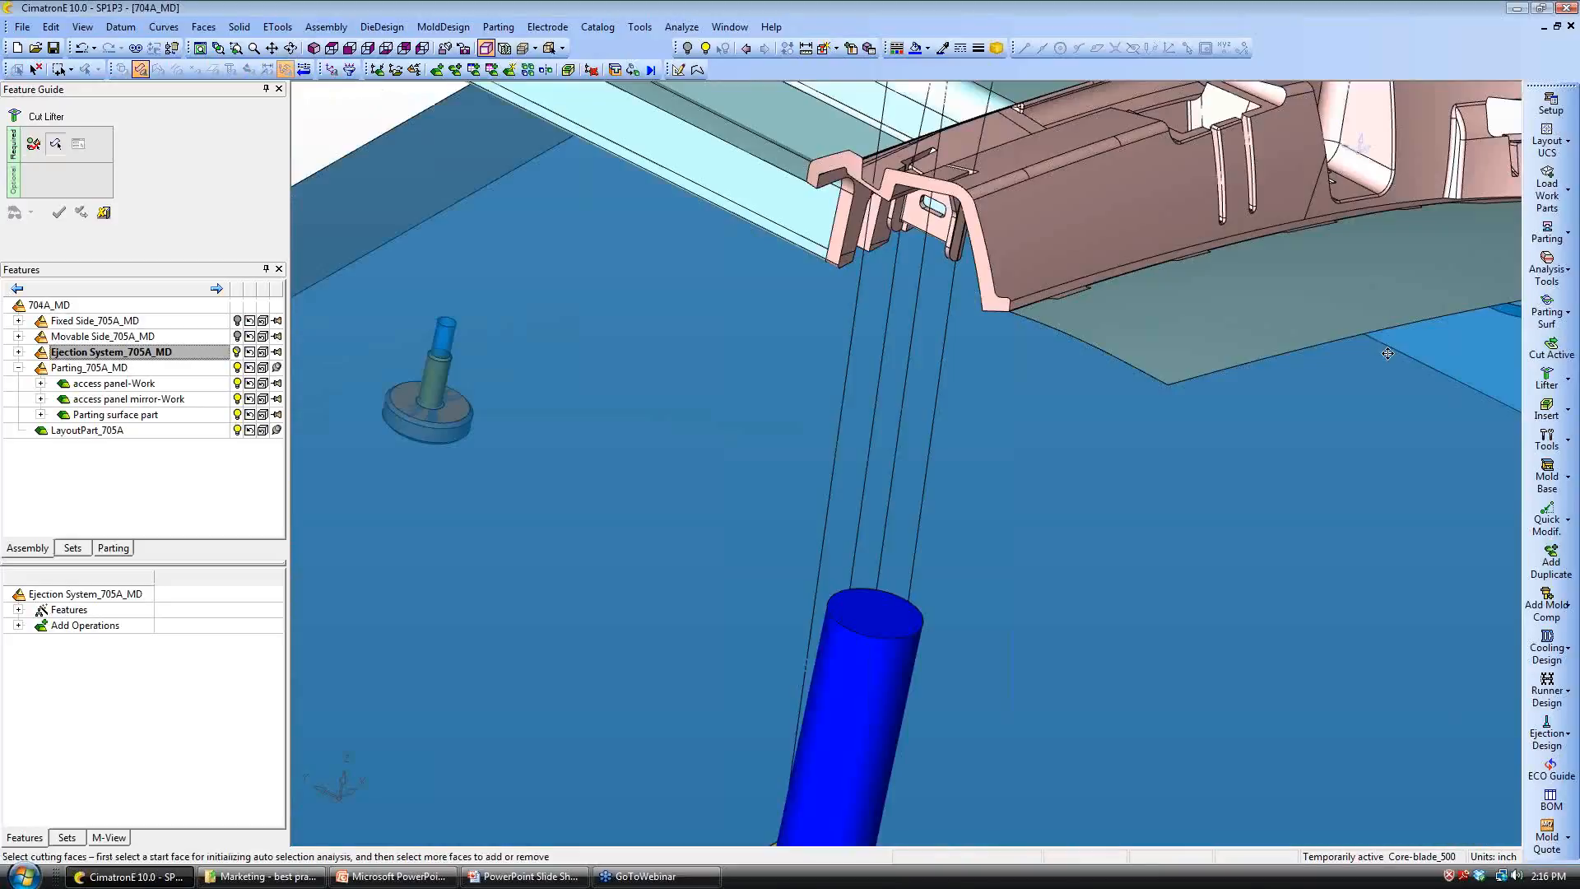
right_click_drag(942, 231, 948, 181, "ctrl")
middle_click_drag(948, 181, 956, 230, "ctrl")
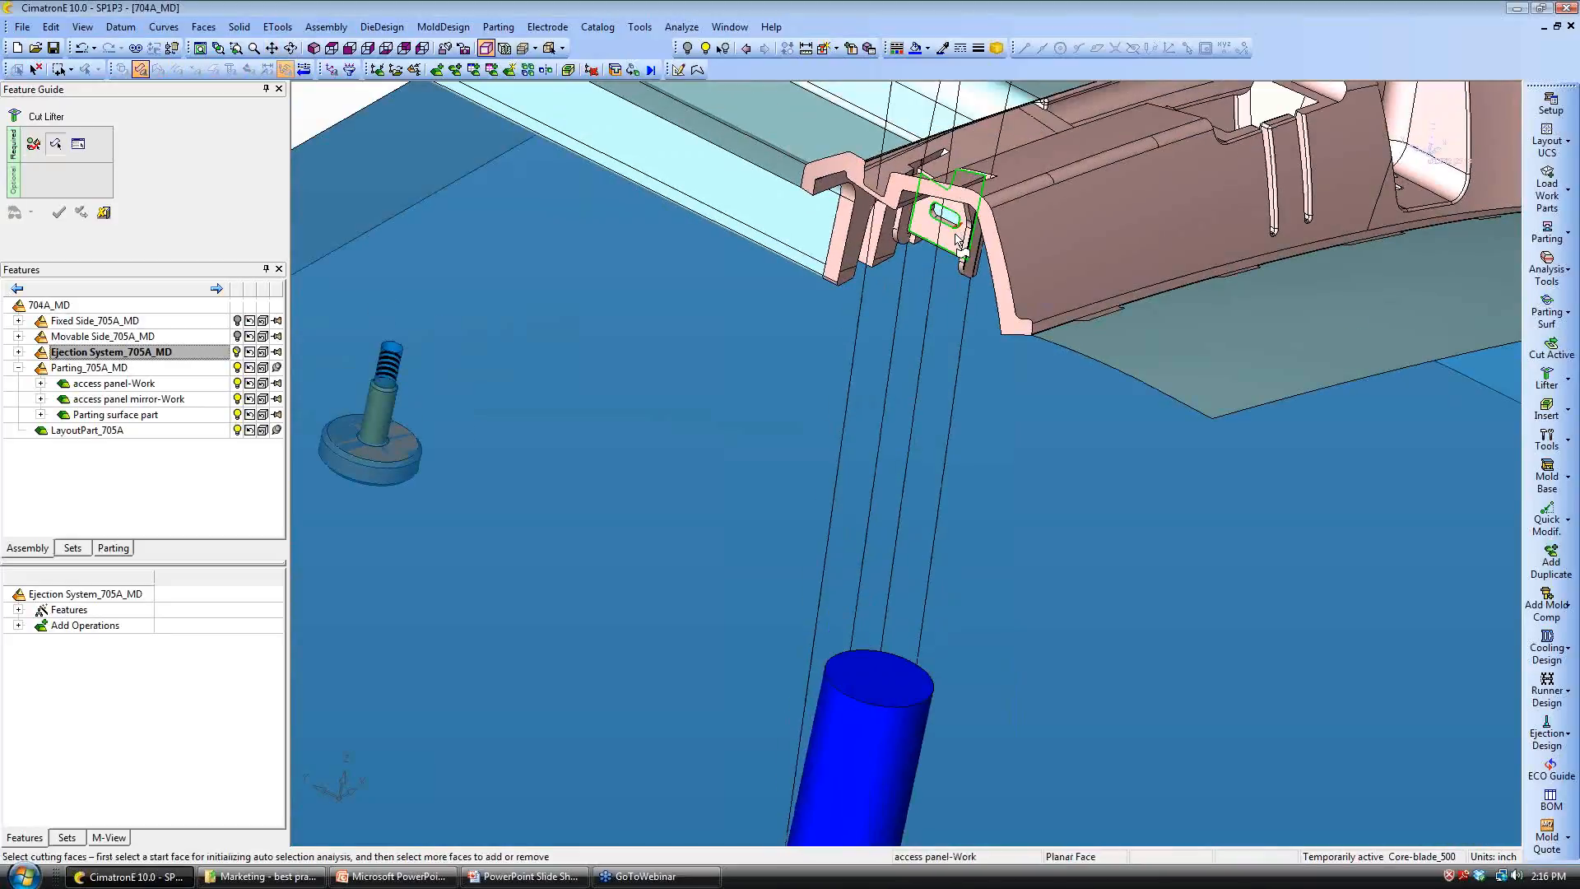
left_click(954, 239)
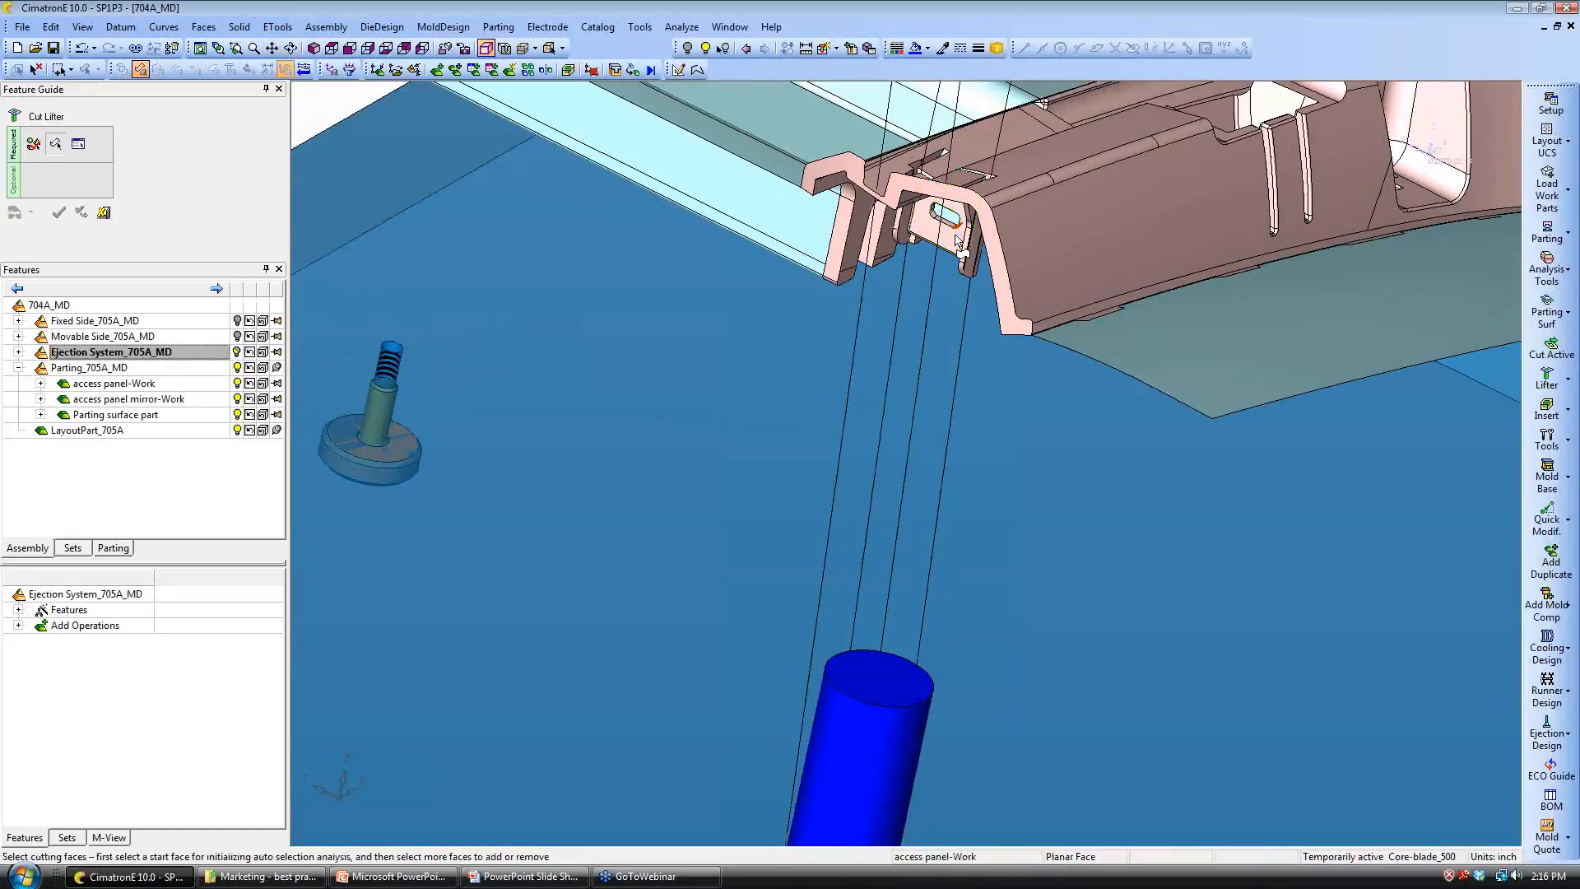
middle_click(505, 265)
left_click(58, 212)
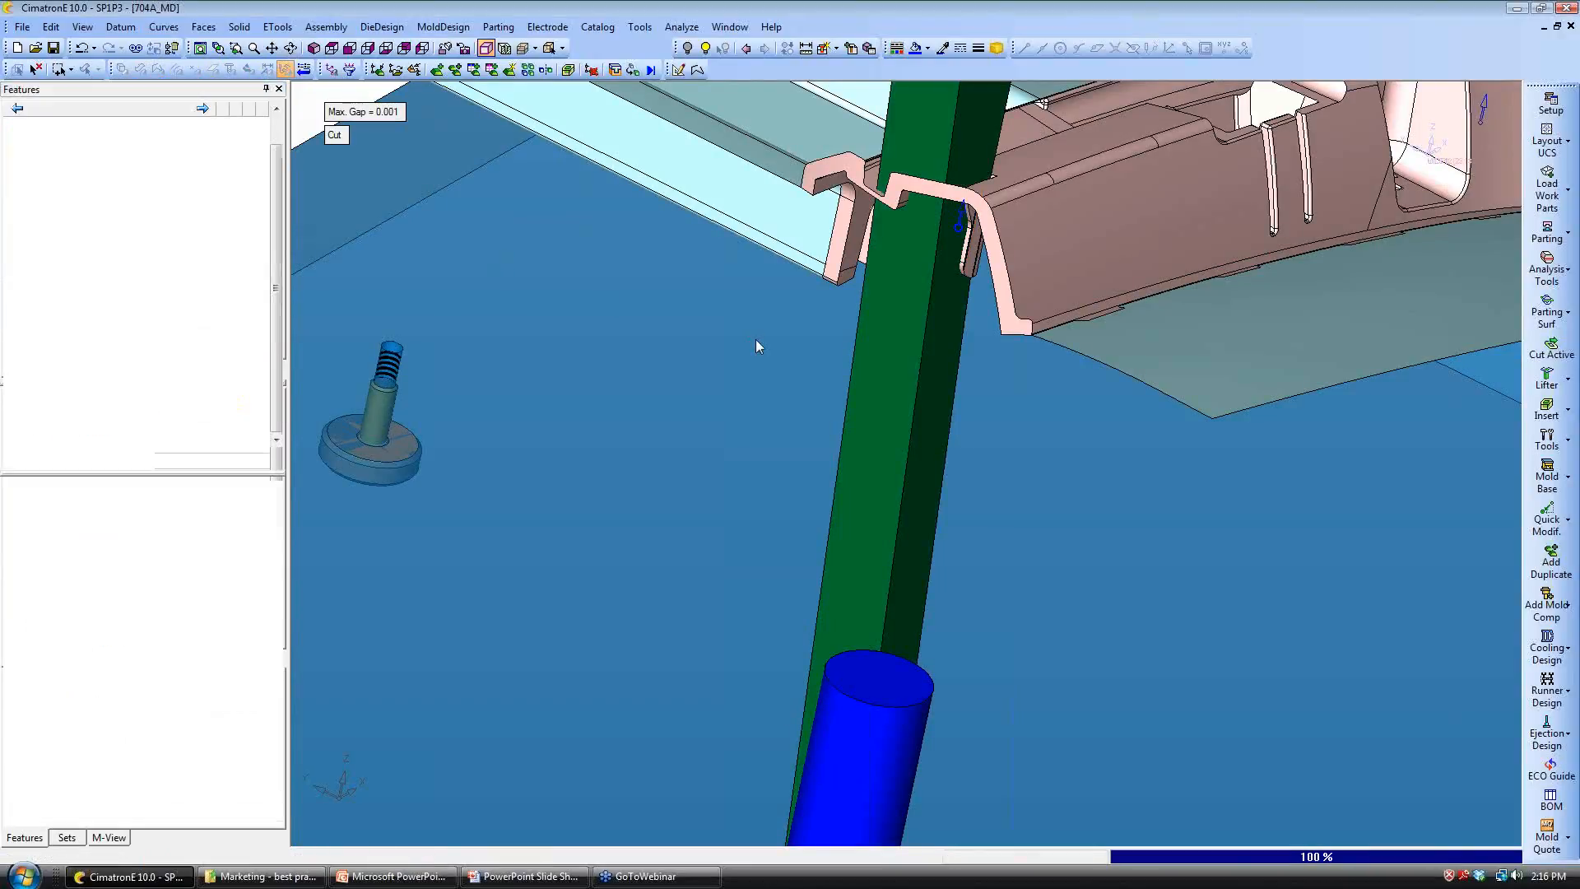
Step: Hide the Parting_705A_MD assembly and inspect the cut head of the lifter's core blade
scroll(755, 339, "down", 3)
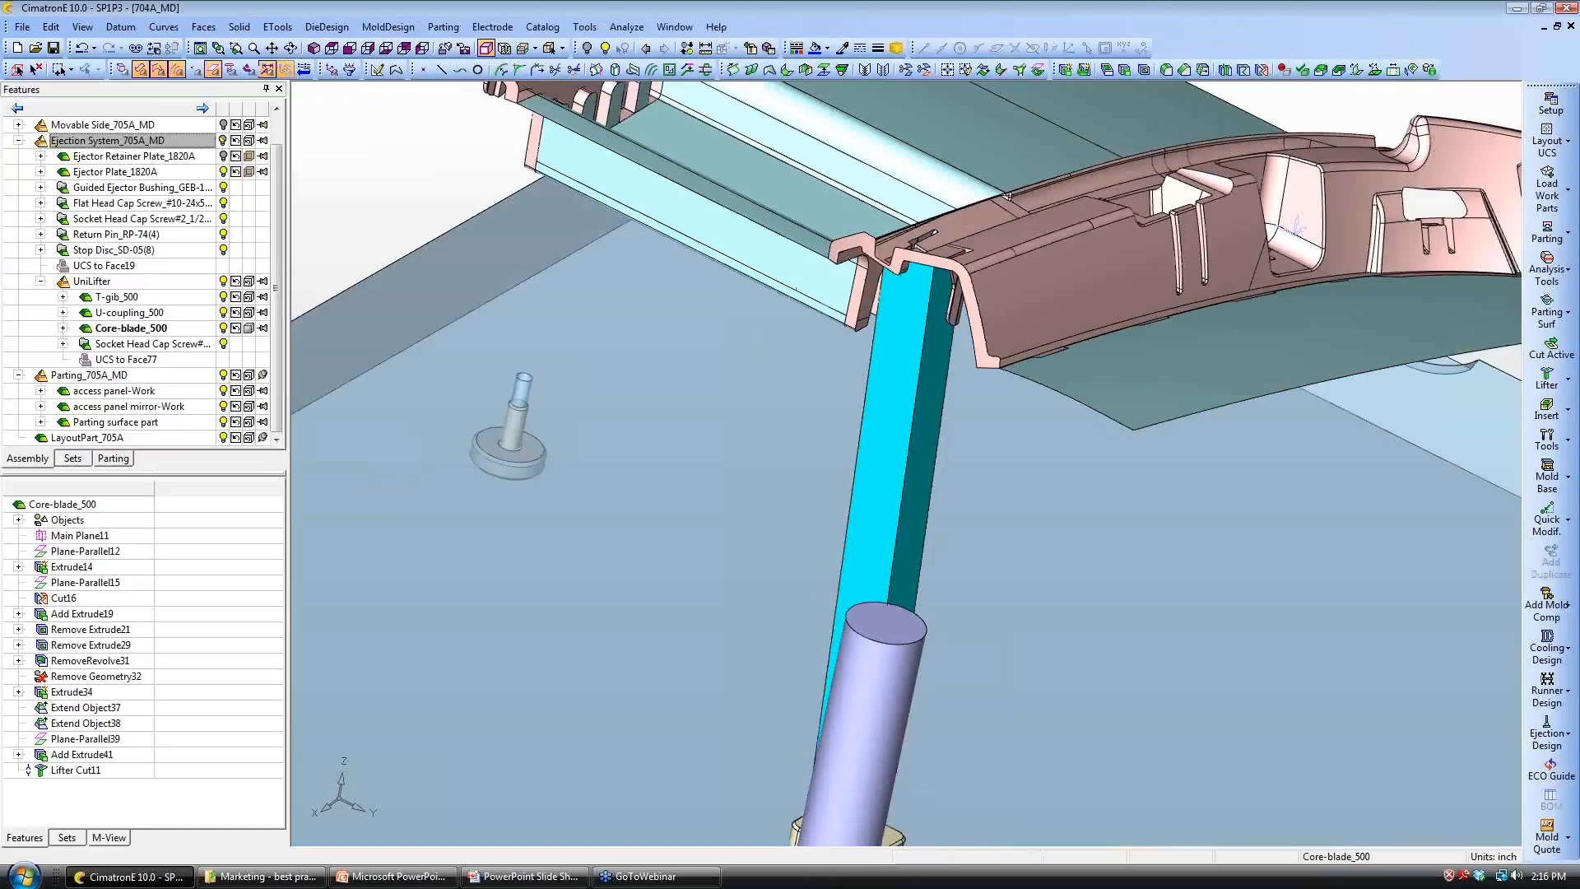
left_click_drag(755, 339, 757, 331, "ctrl")
left_click_drag(625, 428, 494, 411, "ctrl")
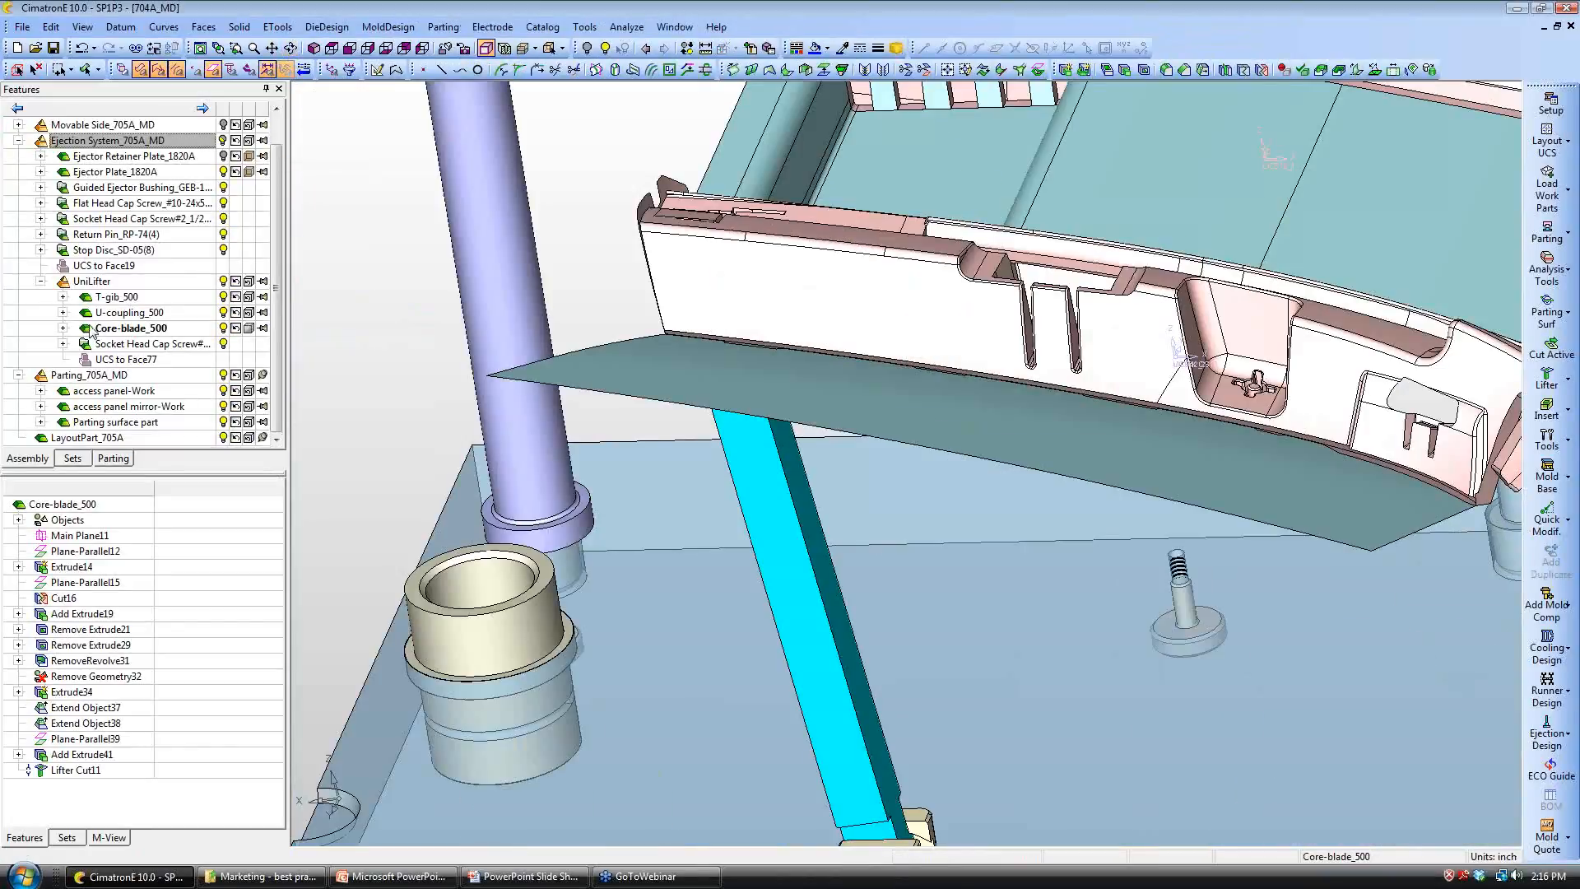
left_click(223, 371)
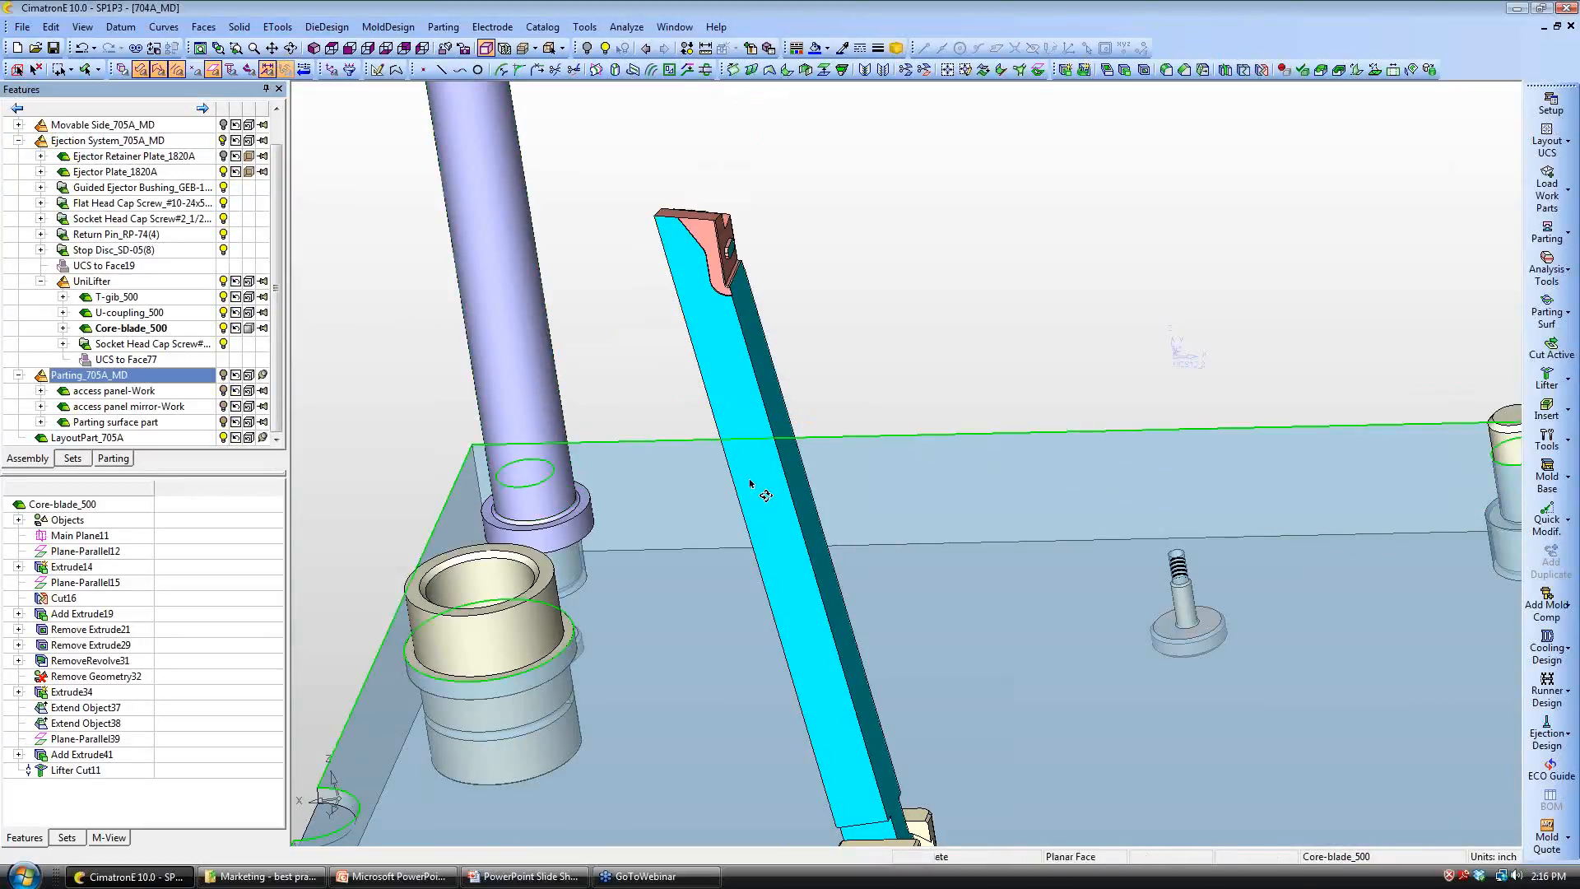
left_click_drag(754, 486, 699, 436, "ctrl")
right_click_drag(710, 493, 726, 463, "ctrl")
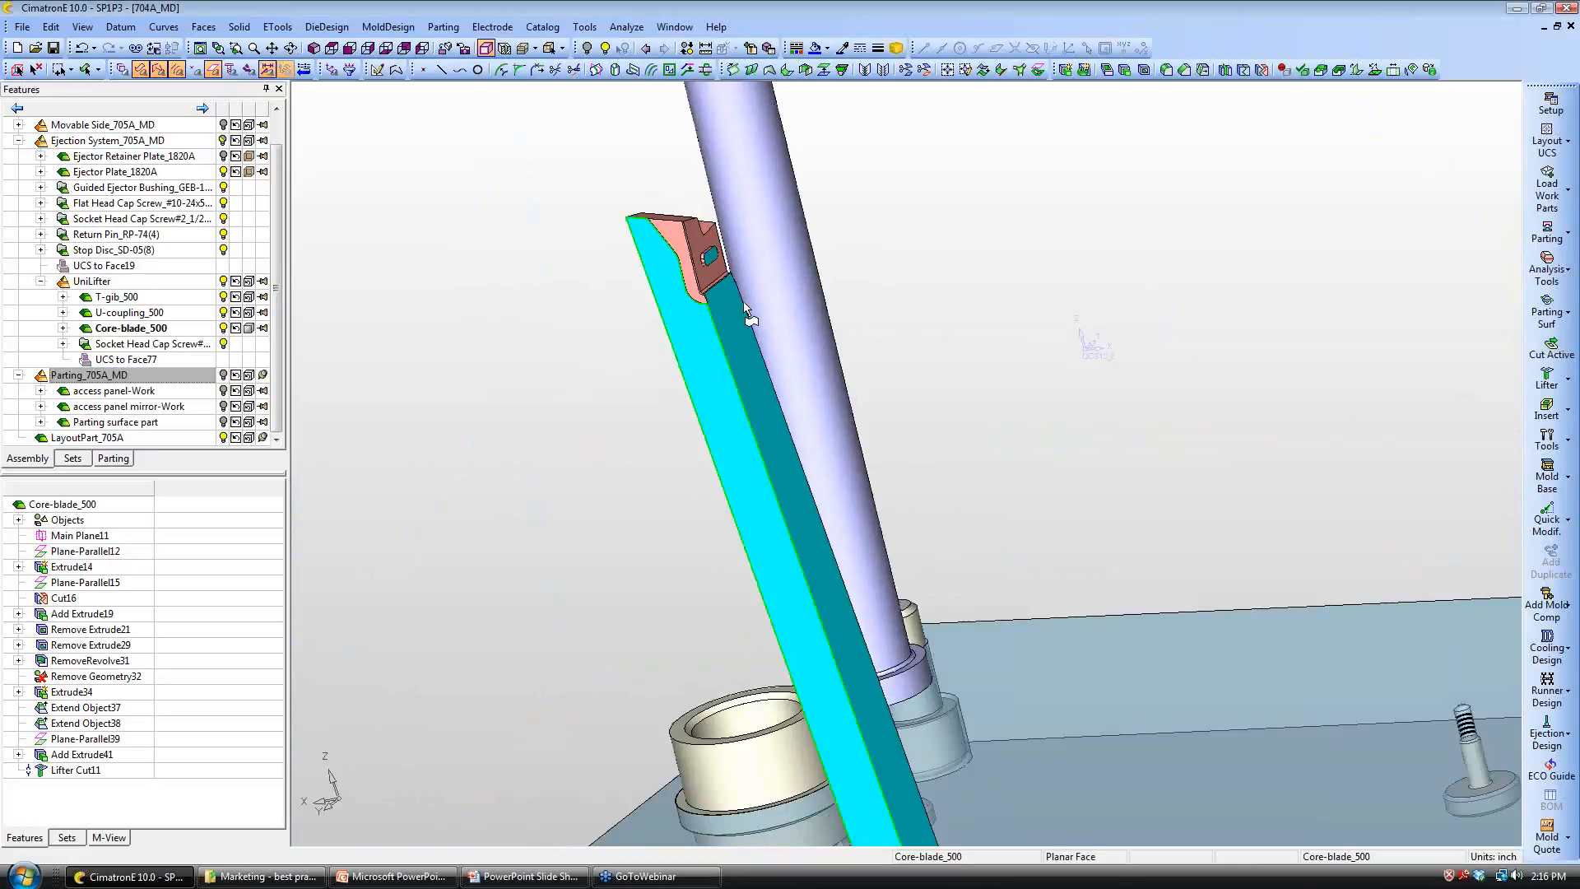
right_click_drag(714, 450, 764, 535, "ctrl")
middle_click_drag(765, 536, 706, 445, "ctrl")
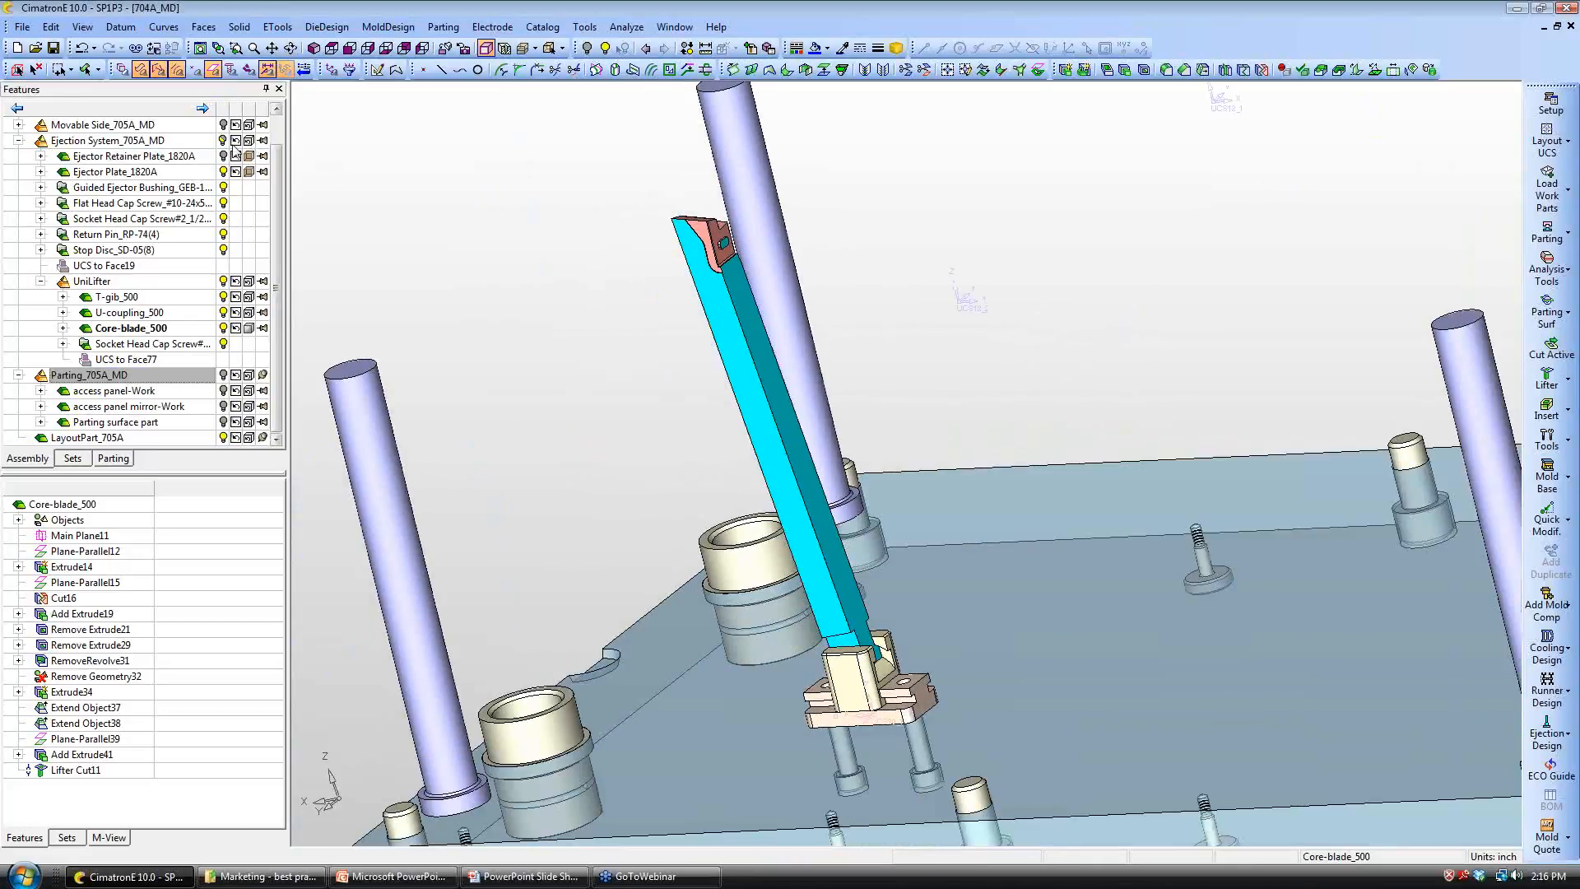
Step: Show the Movable Side assembly and examine the mold in a dynamic section lengthwise through the lifter, closing the section when done
left_click(224, 128)
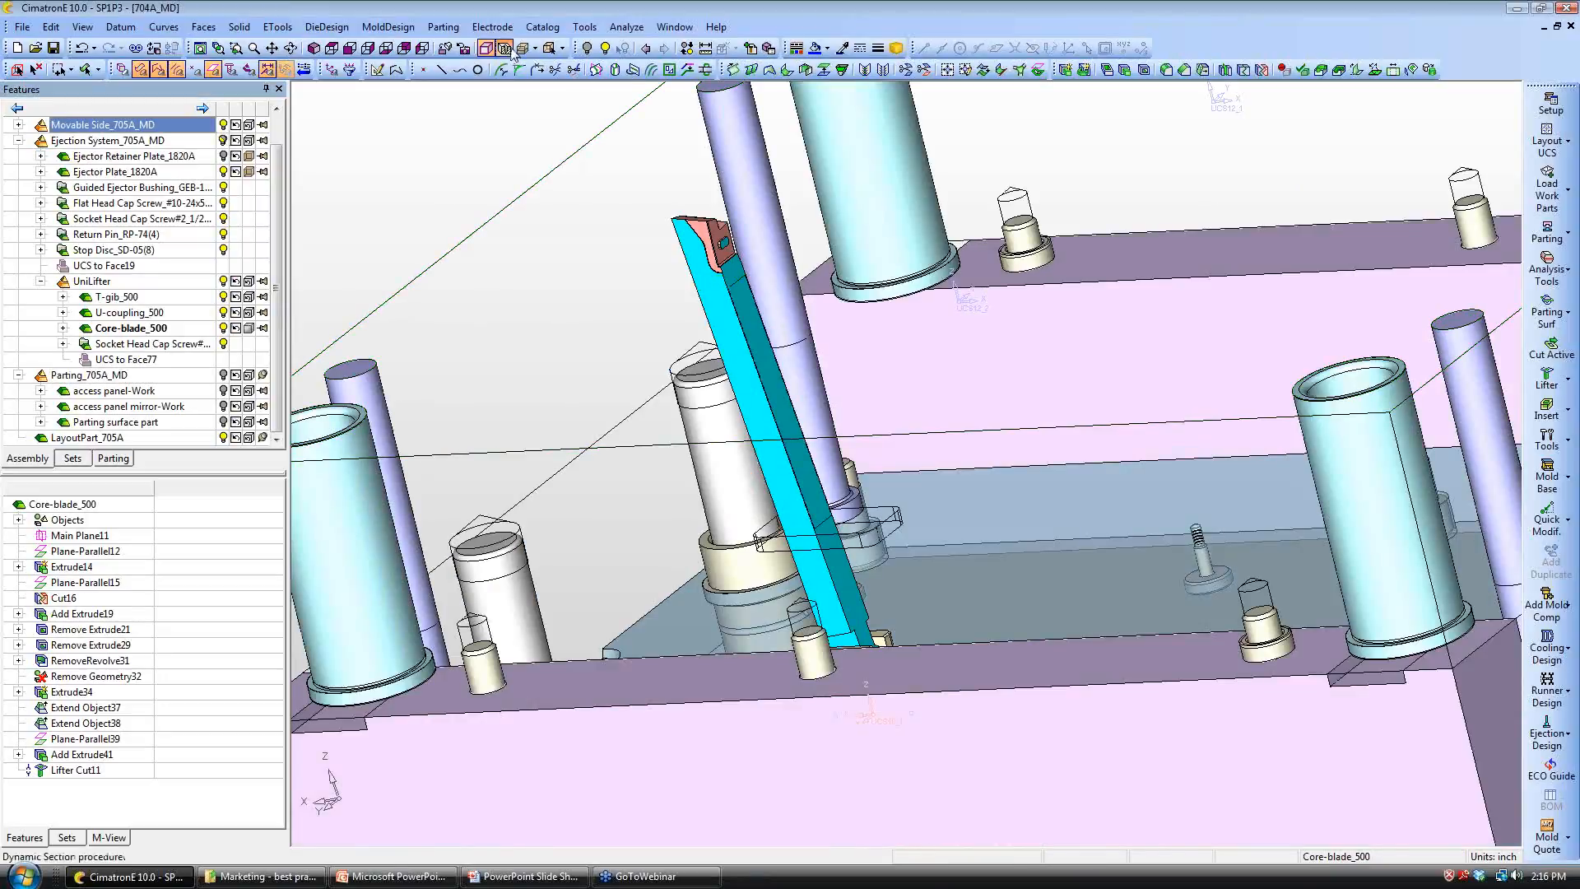
left_click(504, 49)
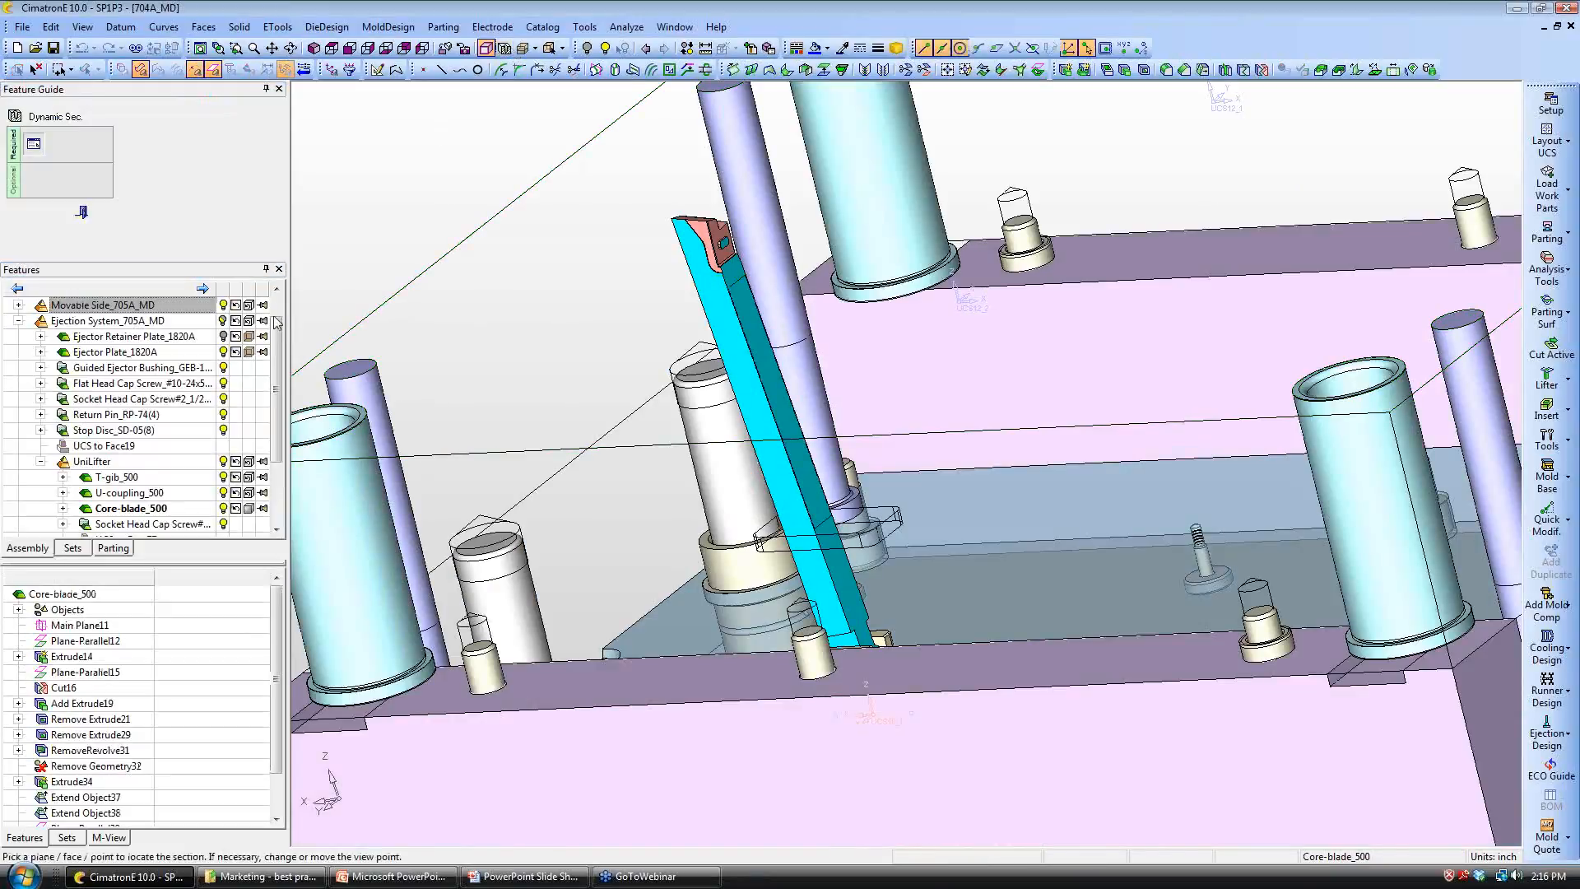
left_click(725, 244)
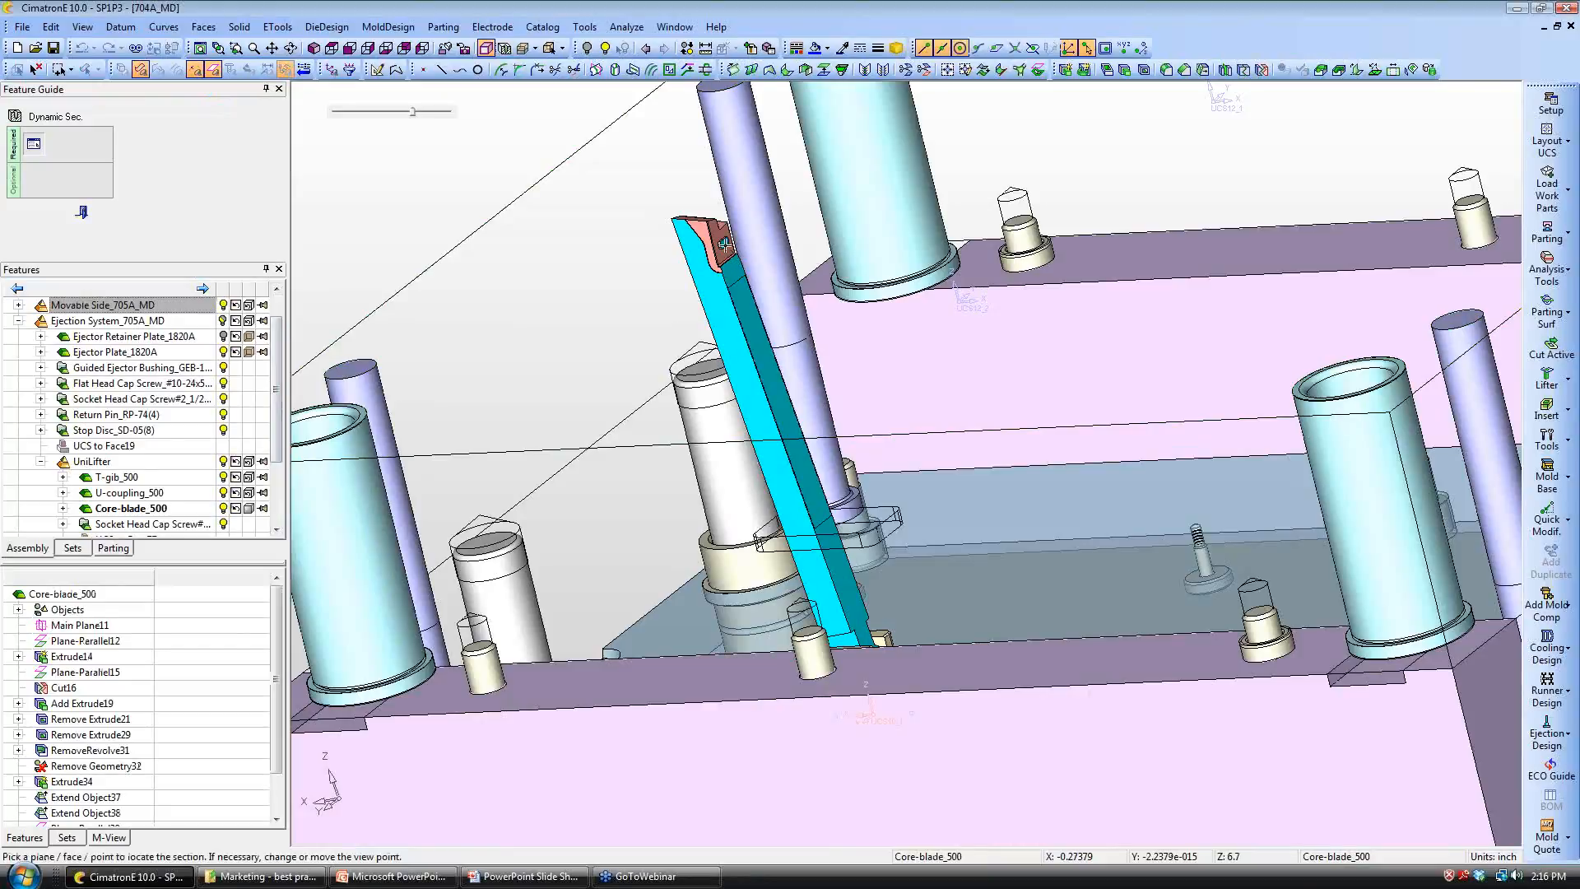
right_click(723, 245)
left_click(765, 401)
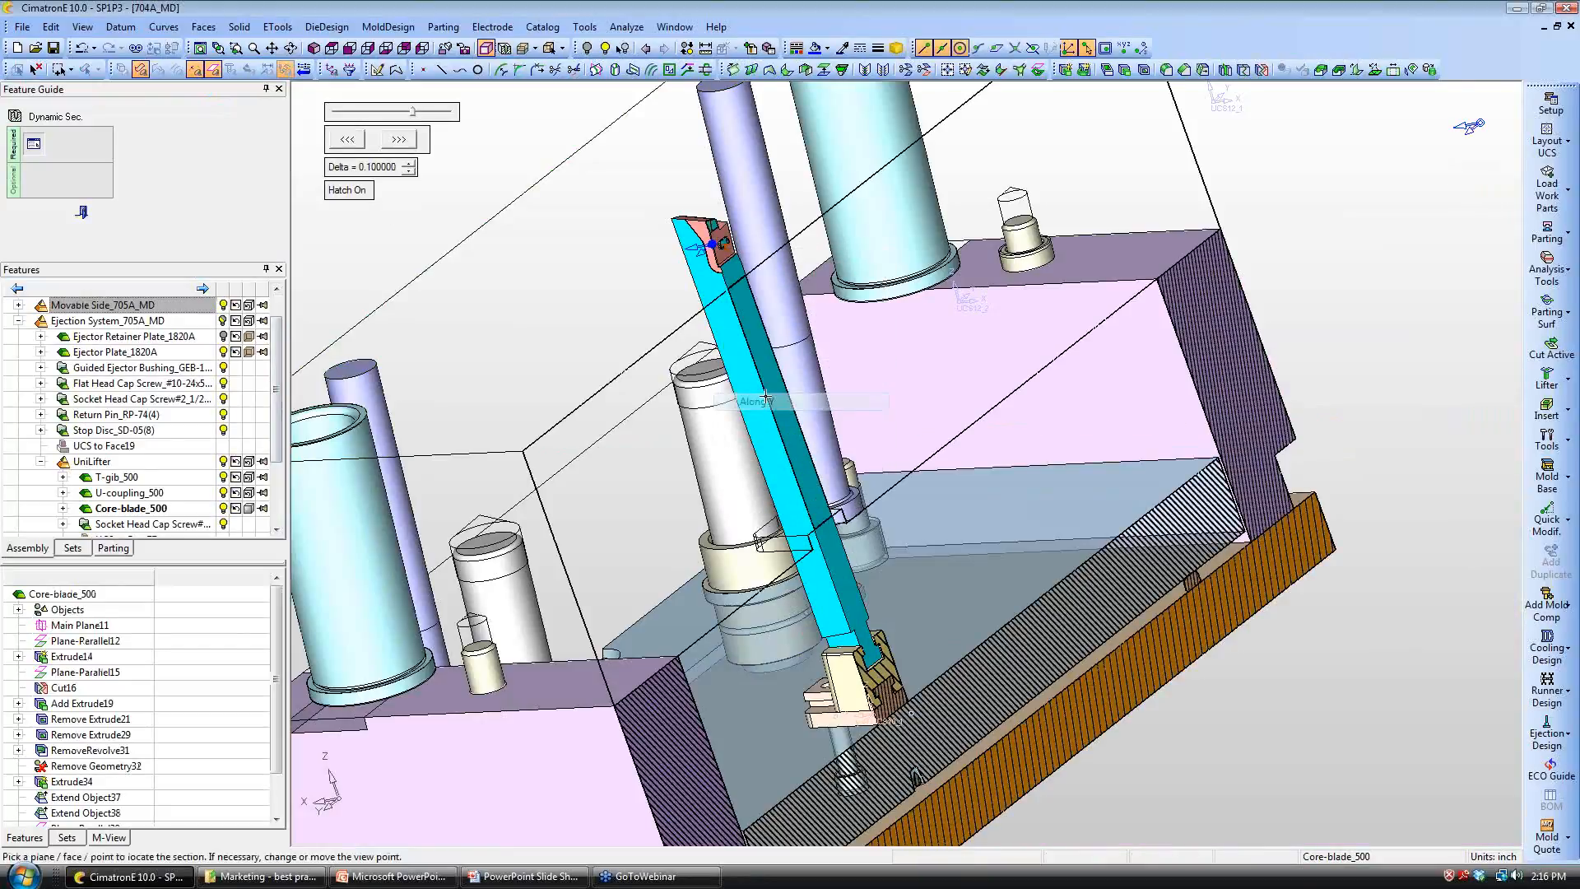
right_click(707, 255)
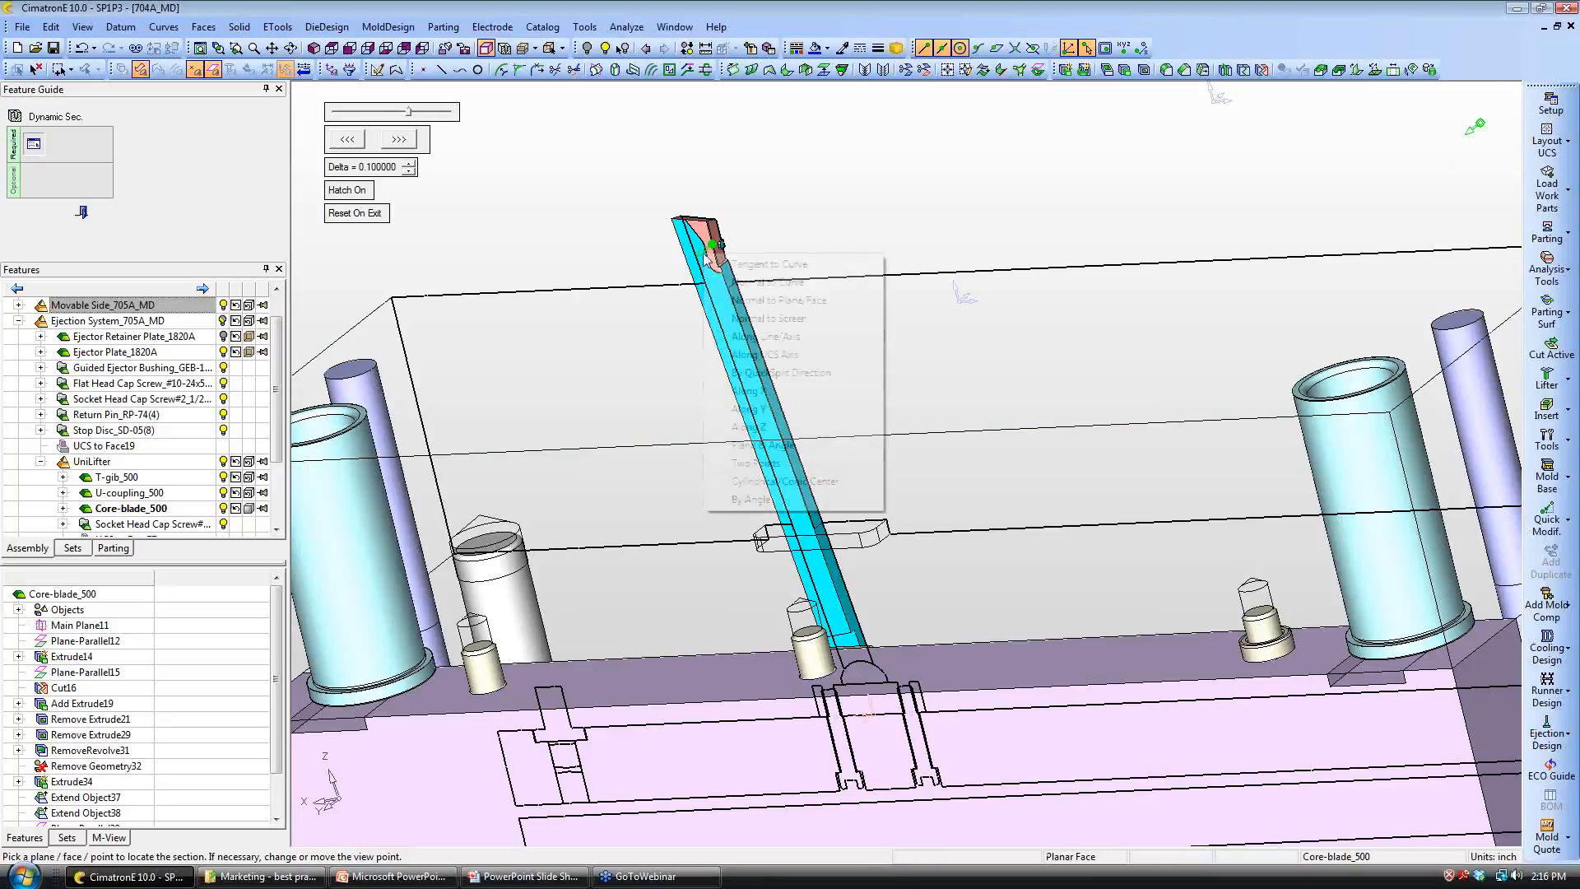
left_click(792, 213)
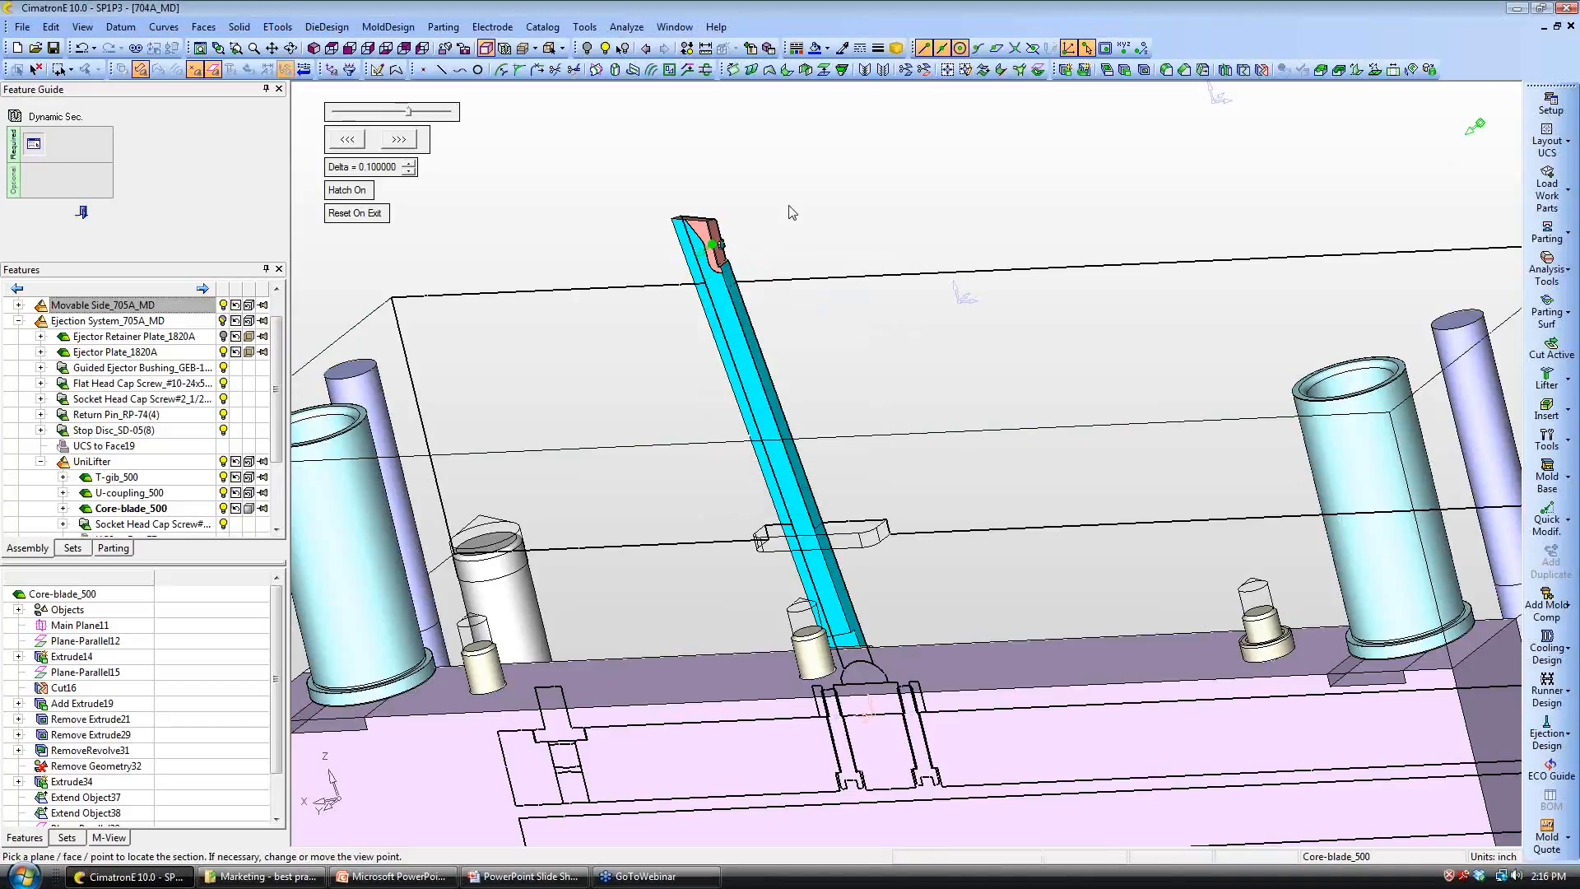
left_click(698, 253)
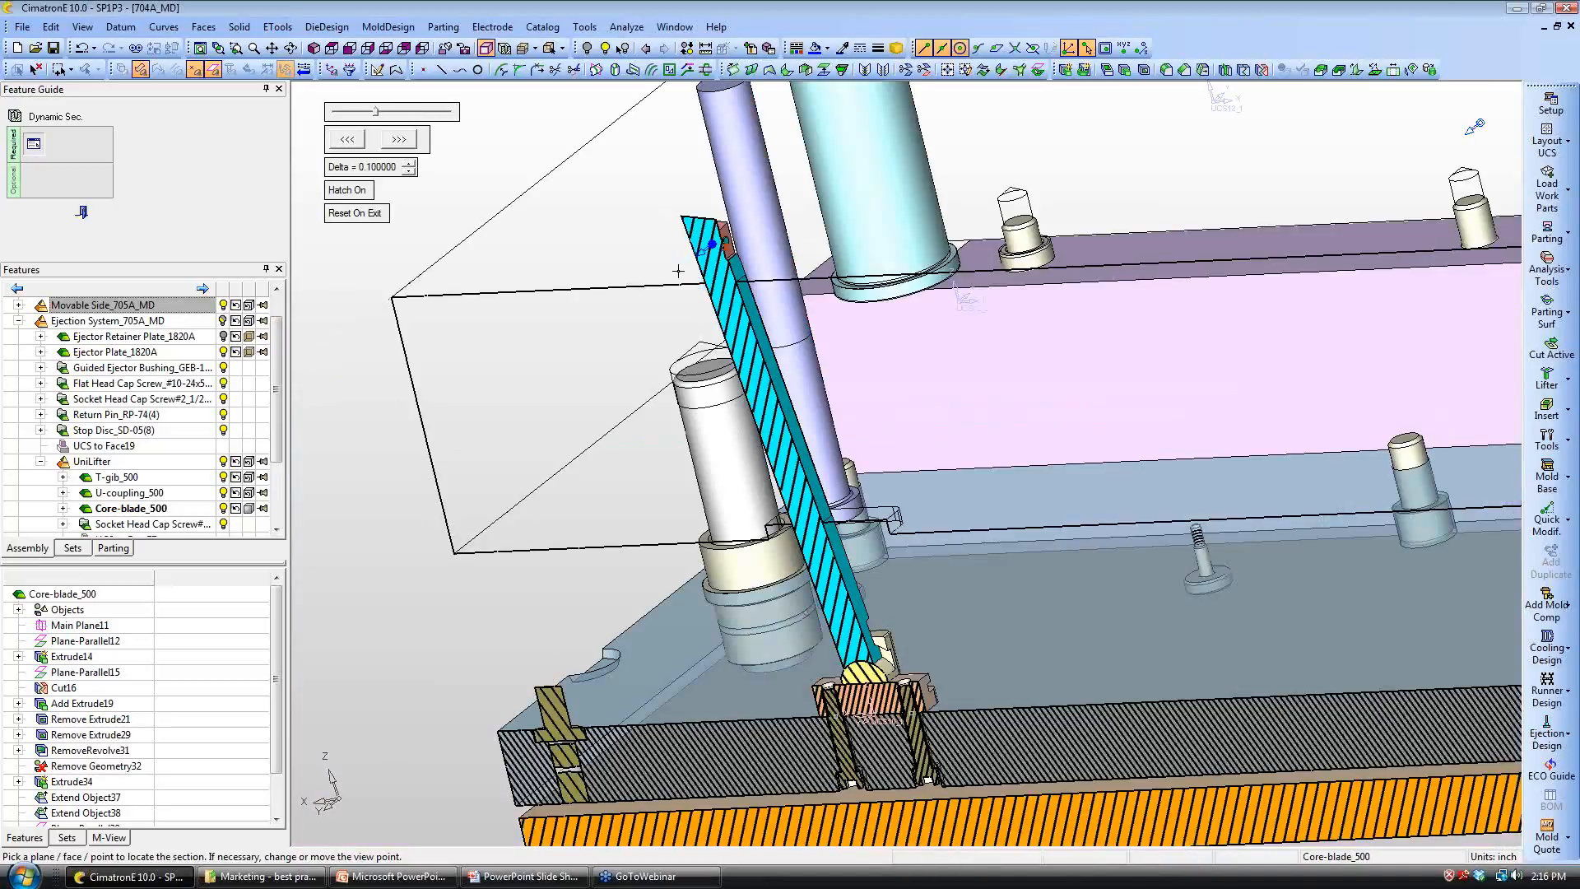
middle_click_drag(905, 464, 890, 424)
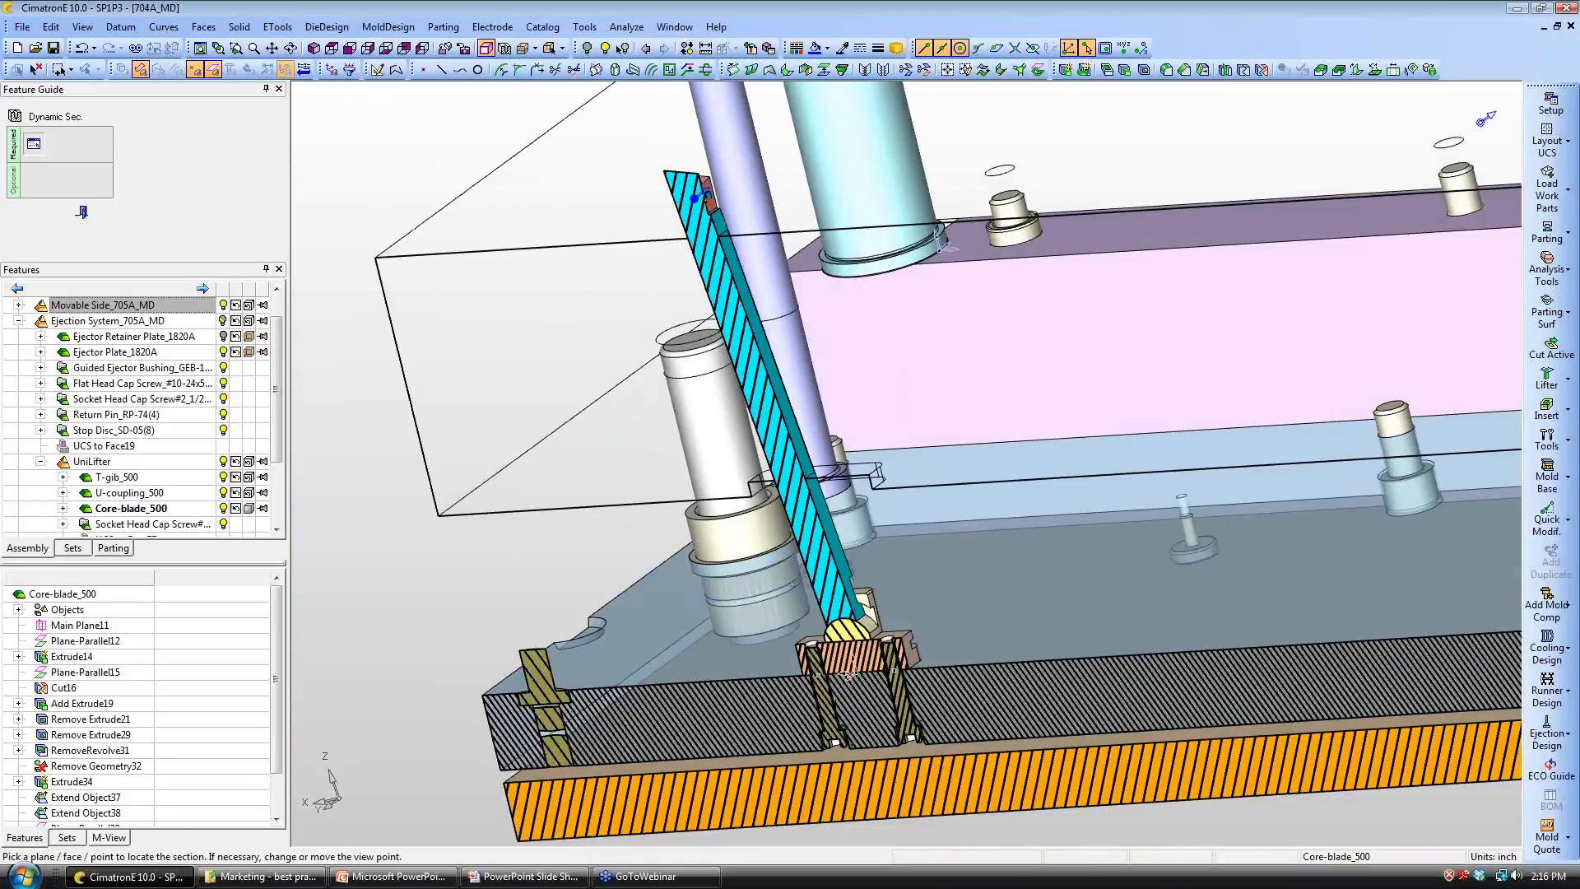
middle_click_drag(1111, 653, 1065, 582, "ctrl")
right_click_drag(1065, 582, 1065, 609, "ctrl")
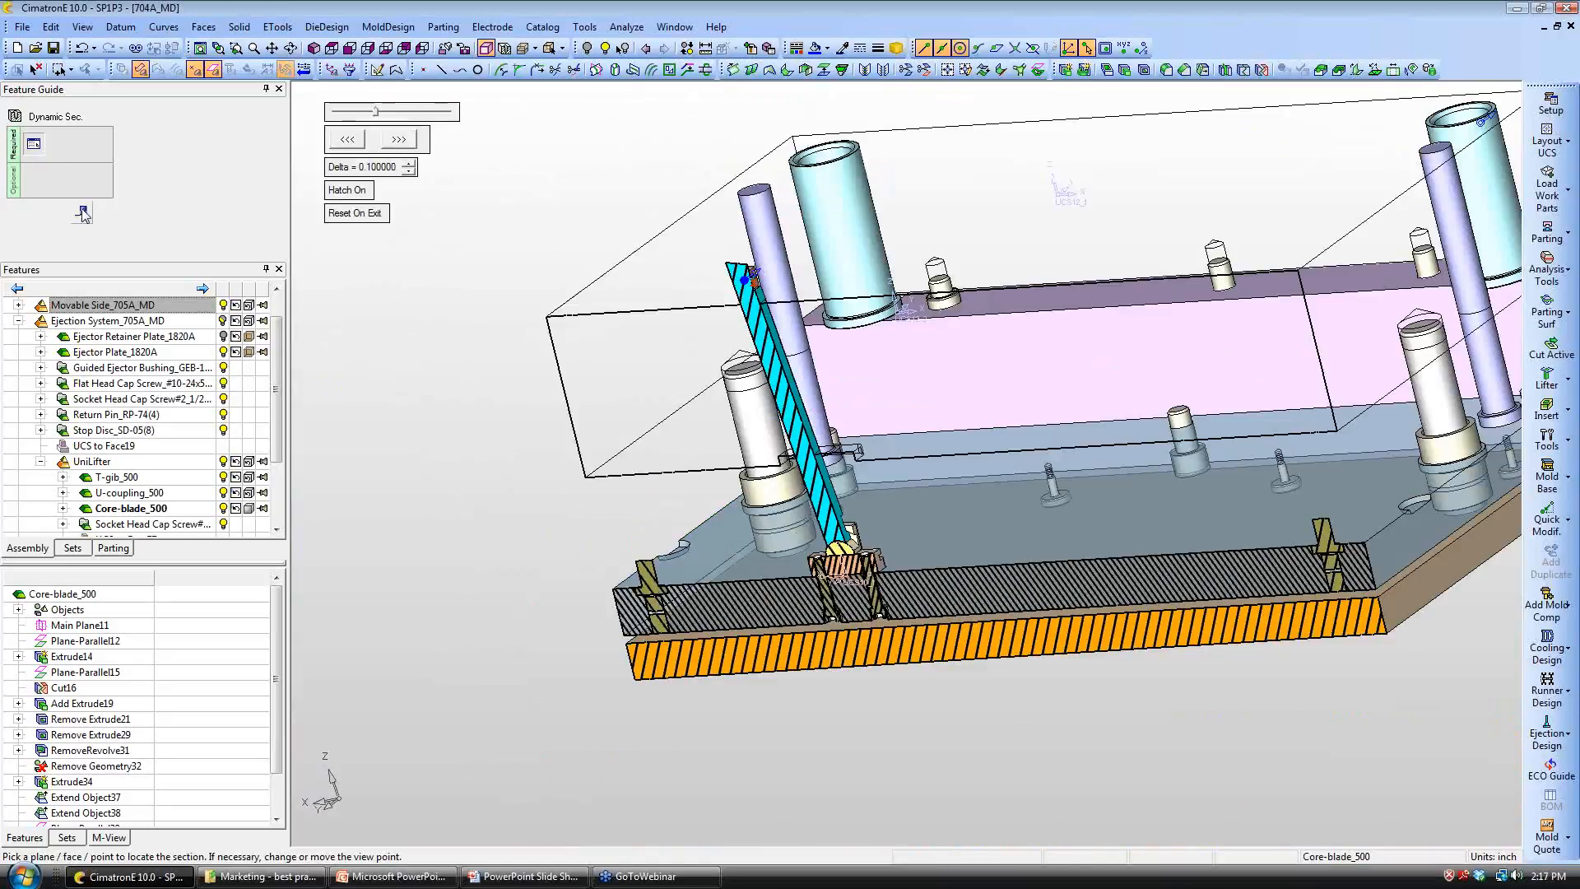
left_click(81, 212)
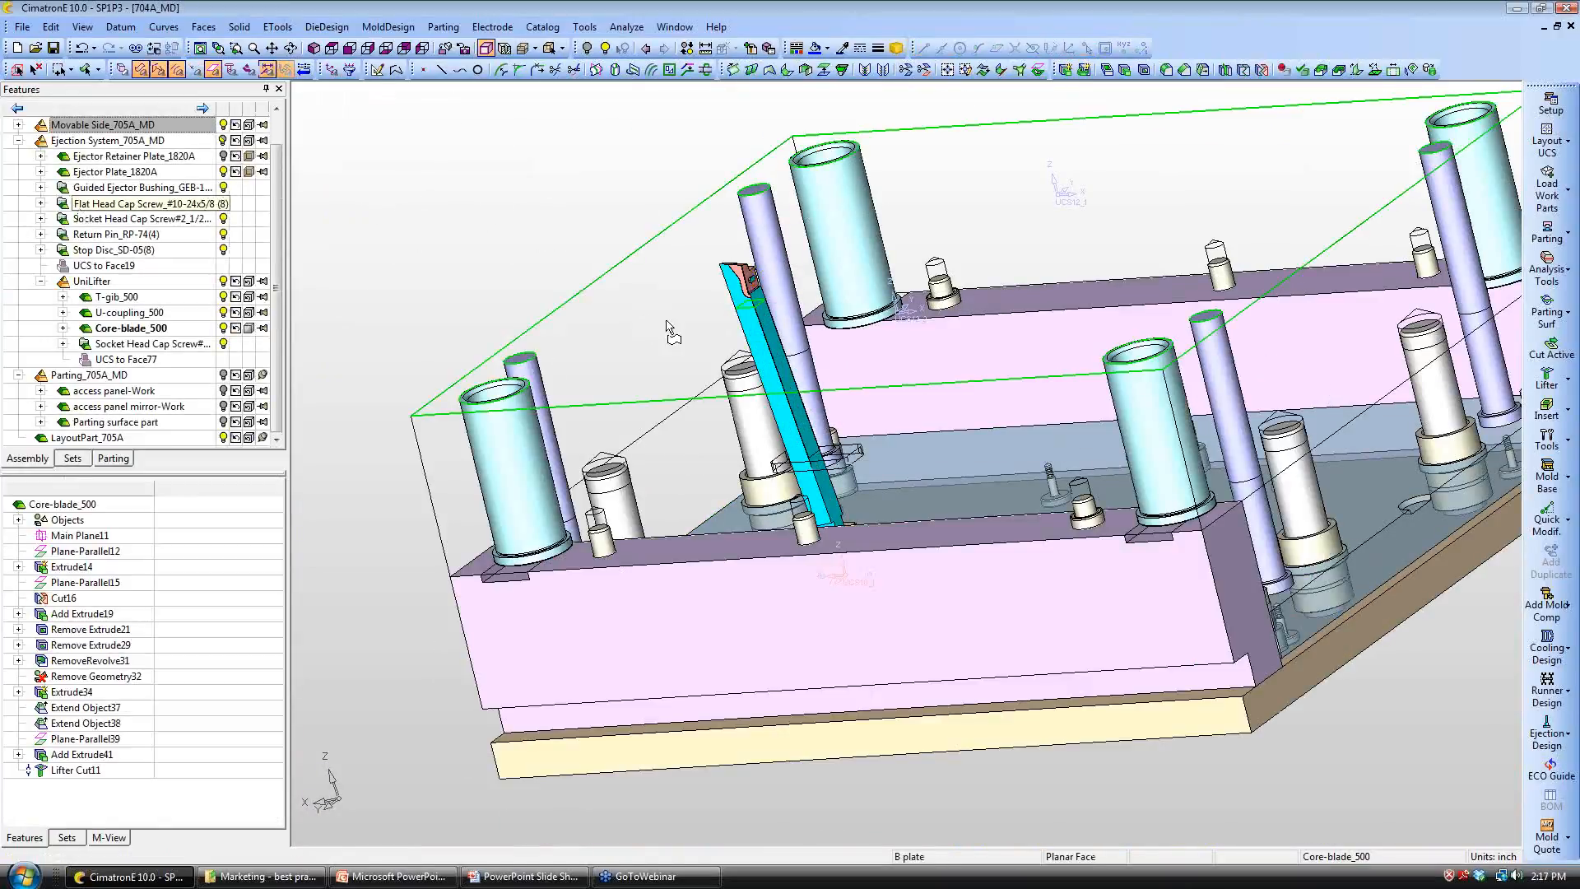
Step: Create a UCS on the planar face around the slot in the lifter blade's head
left_click_drag(988, 428, 898, 484, "ctrl")
right_click_drag(899, 484, 827, 304, "ctrl")
middle_click_drag(827, 304, 679, 646, "ctrl")
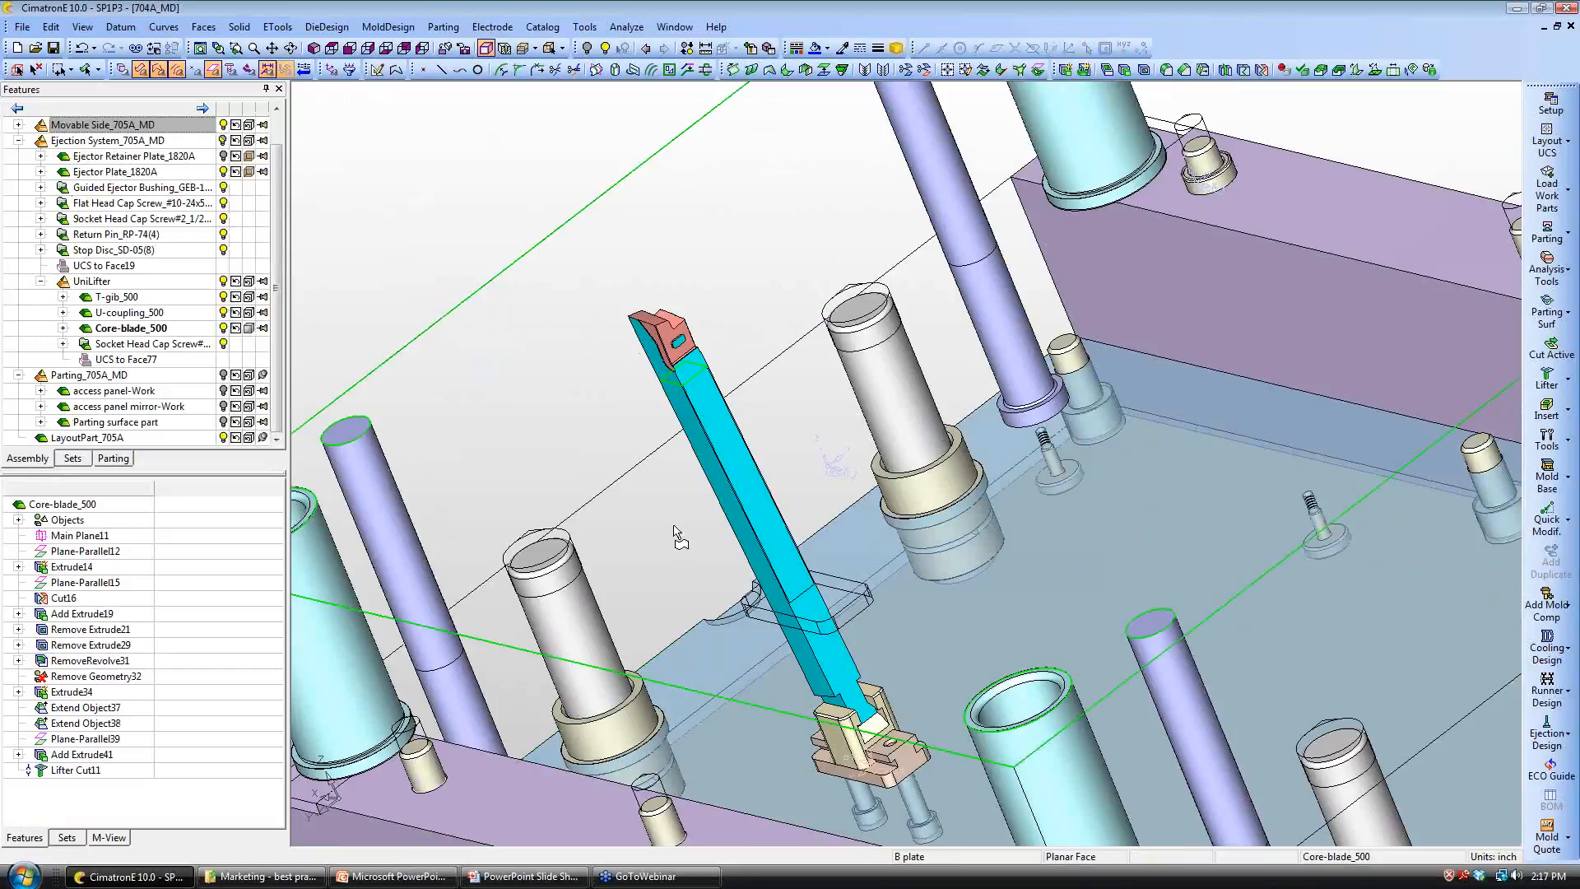
middle_click_drag(774, 509, 825, 502, "ctrl")
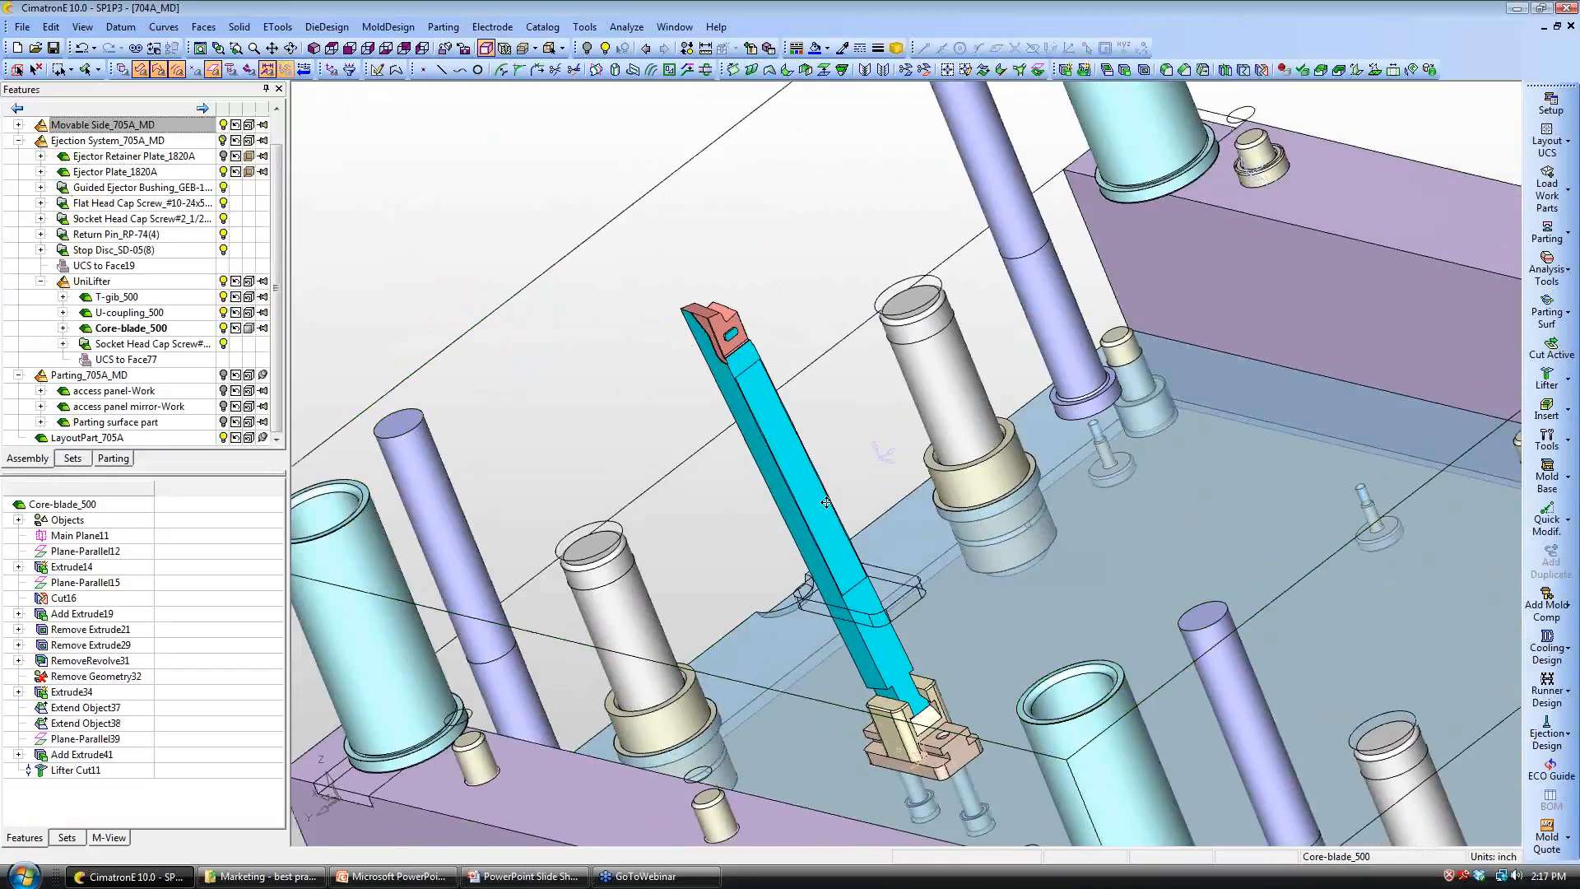
scroll(825, 502, "up", 2)
left_click(120, 26)
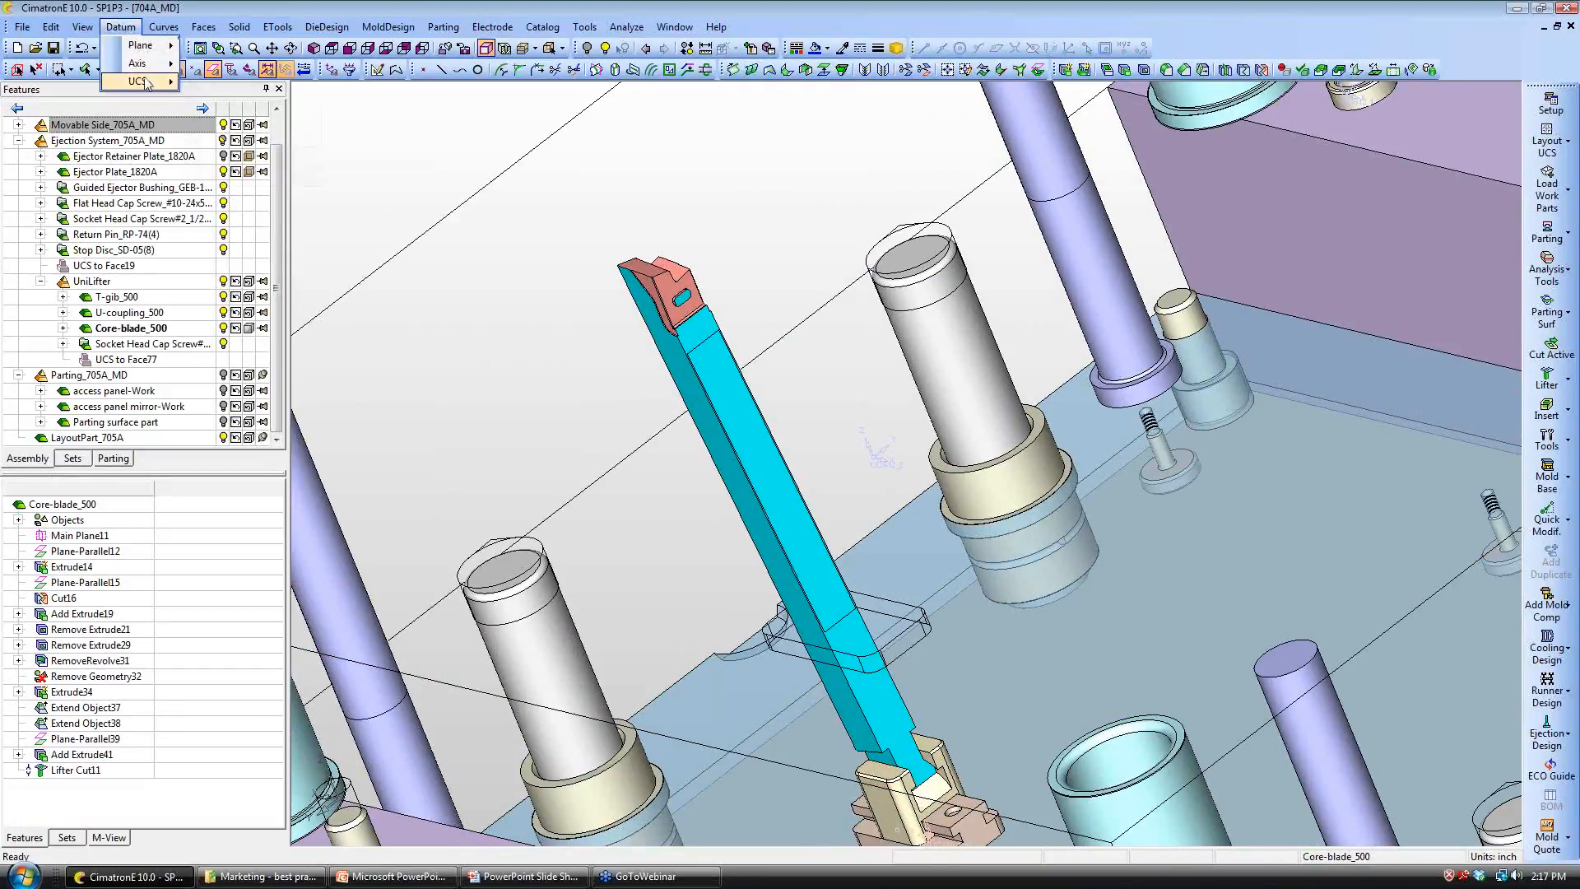
mouse_move(145, 82)
left_click(220, 105)
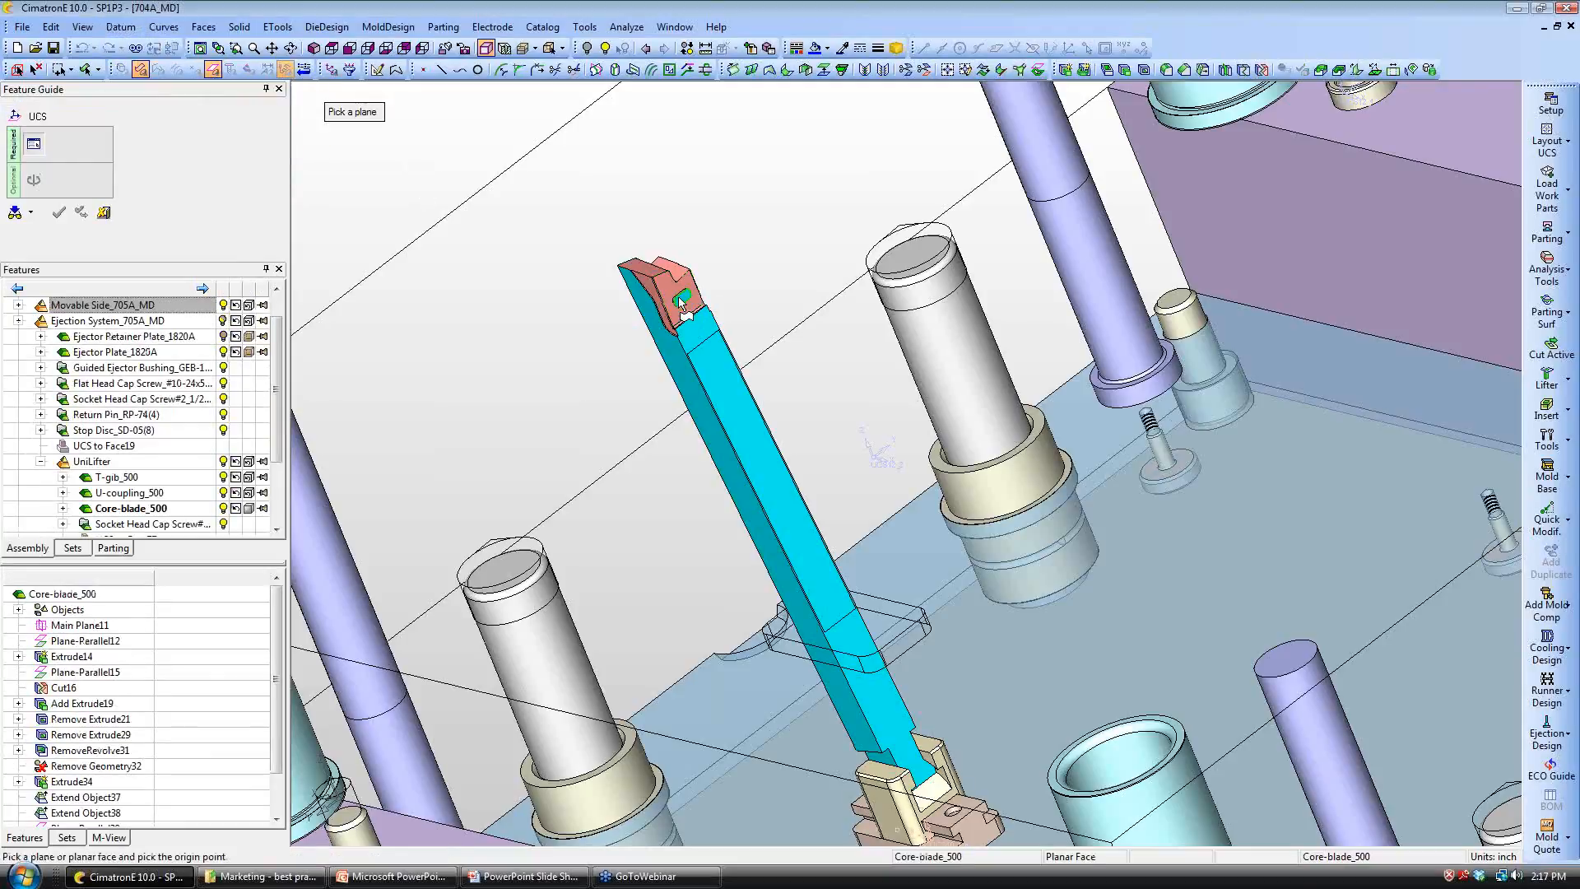
left_click(680, 303)
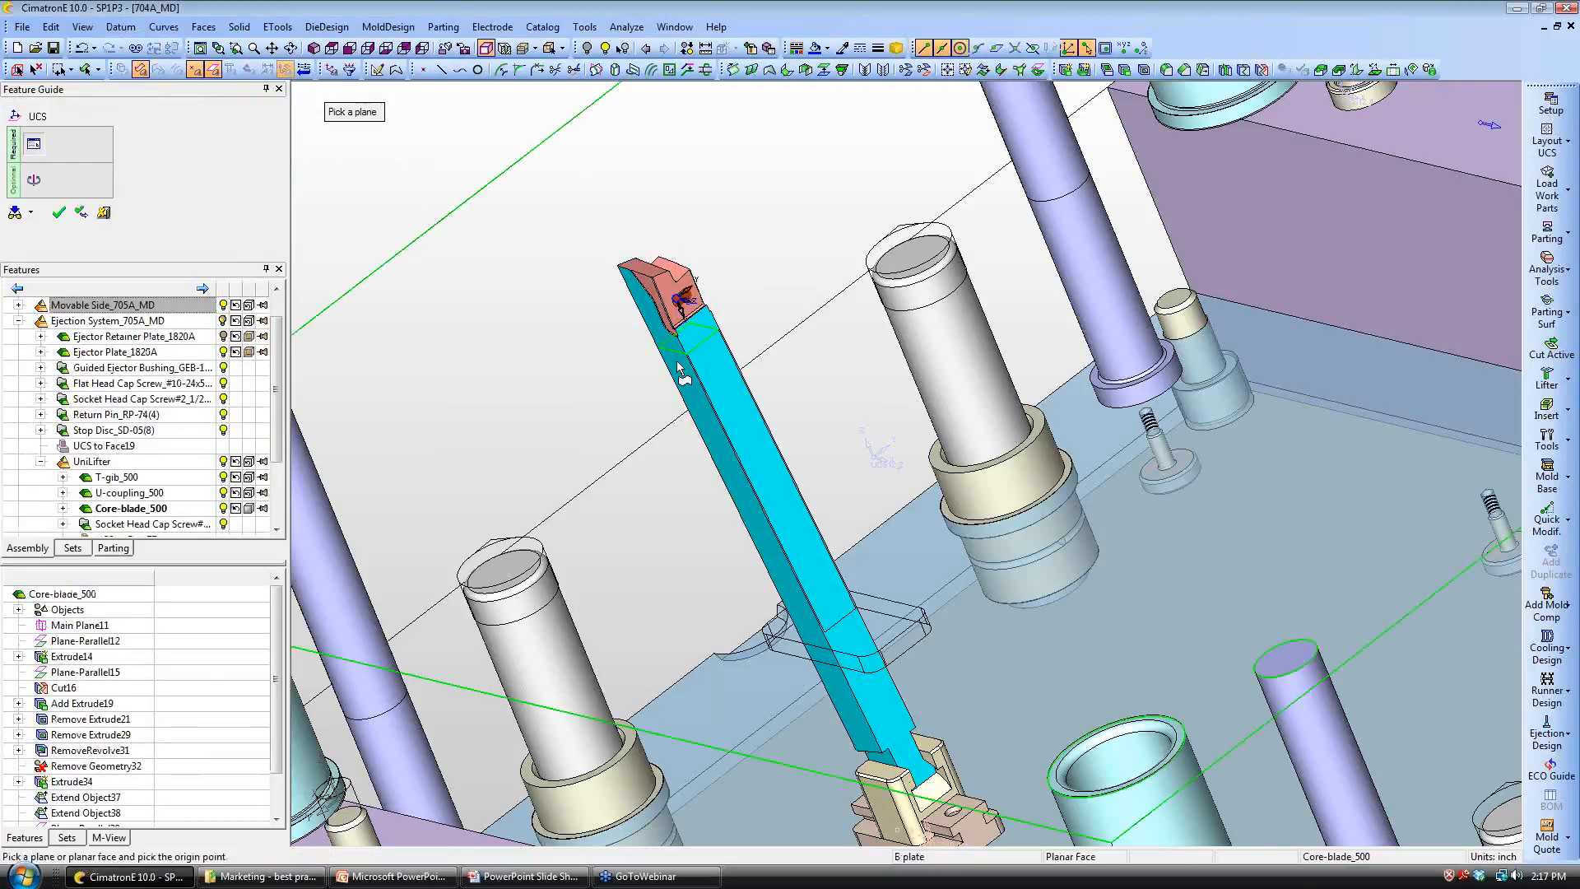
left_click(59, 212)
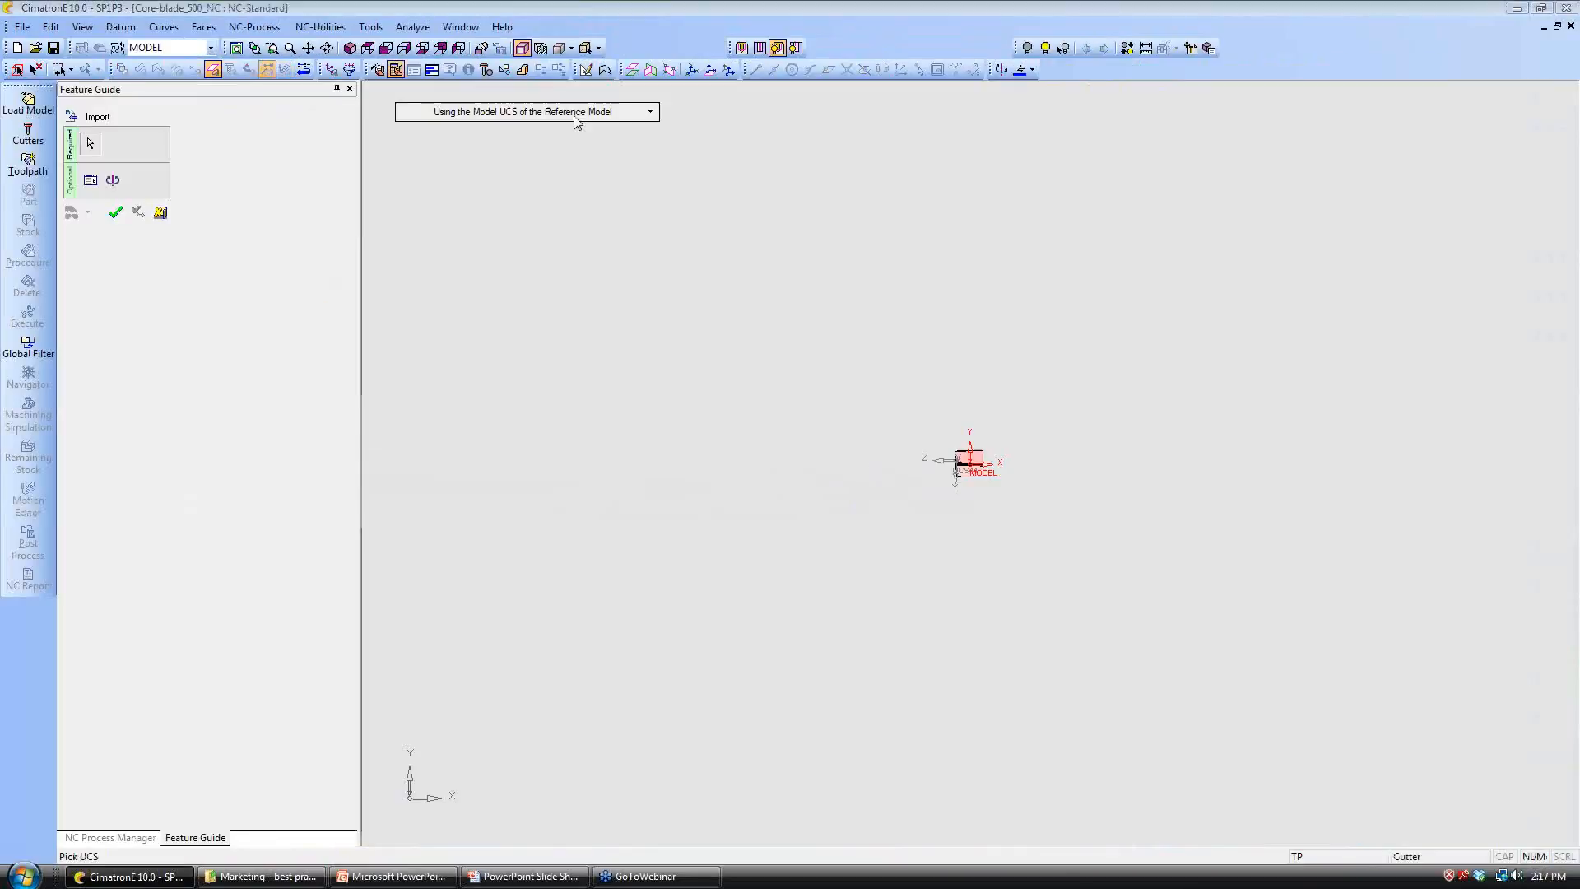
Step: Import the lifter's core blade into the NC document using the active UCS of the reference model
left_click(576, 115)
left_click(526, 127)
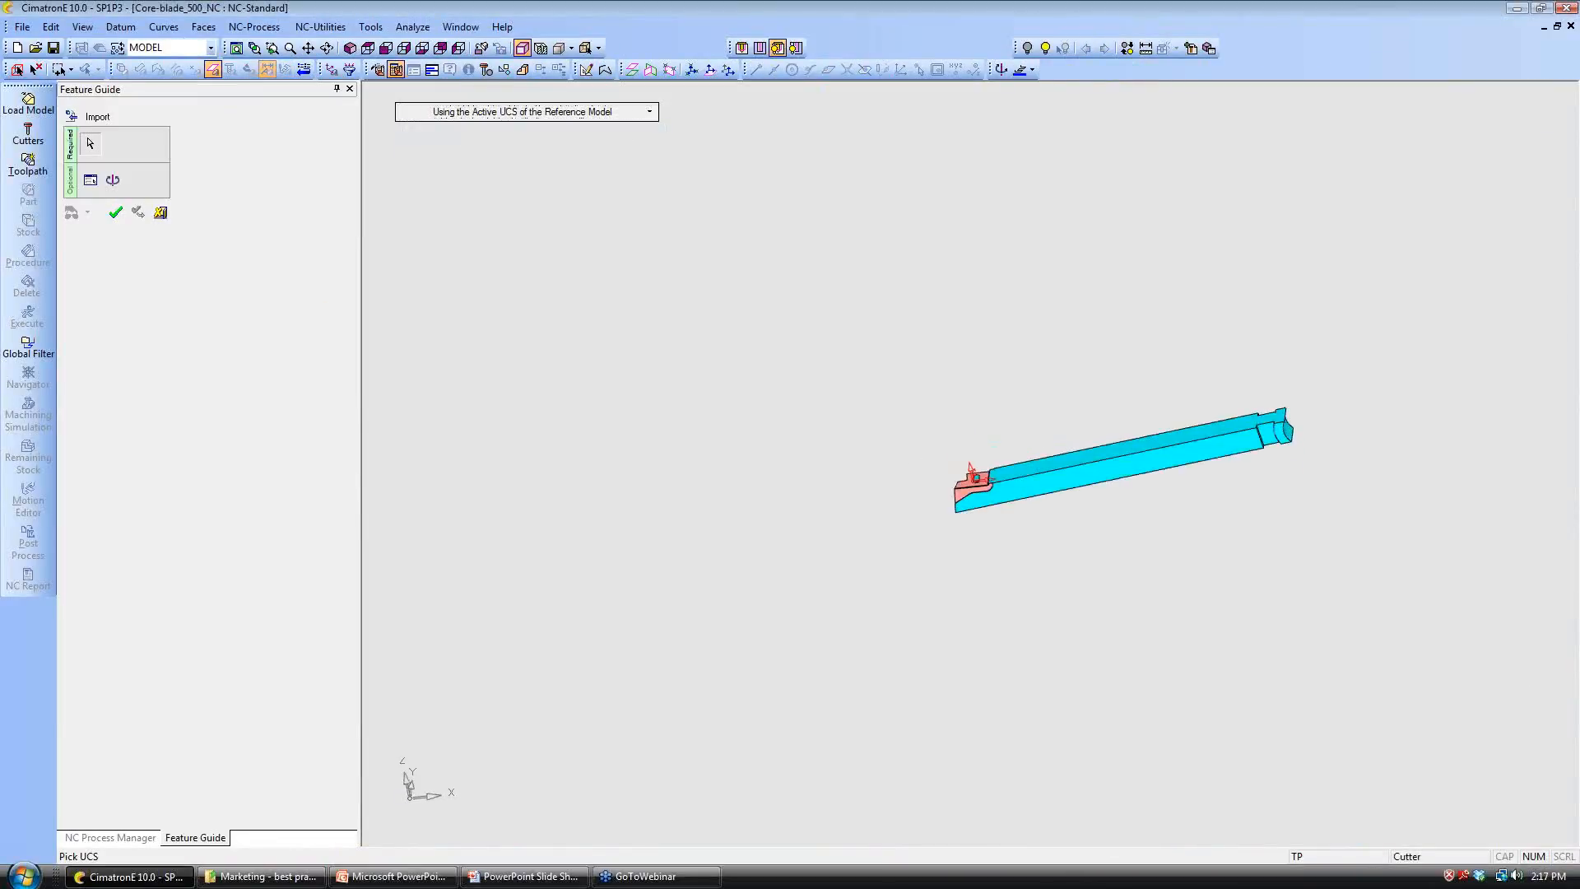
left_click_drag(994, 444, 988, 473, "ctrl")
right_click_drag(987, 473, 1004, 371, "ctrl")
middle_click_drag(1004, 411, 949, 363, "ctrl")
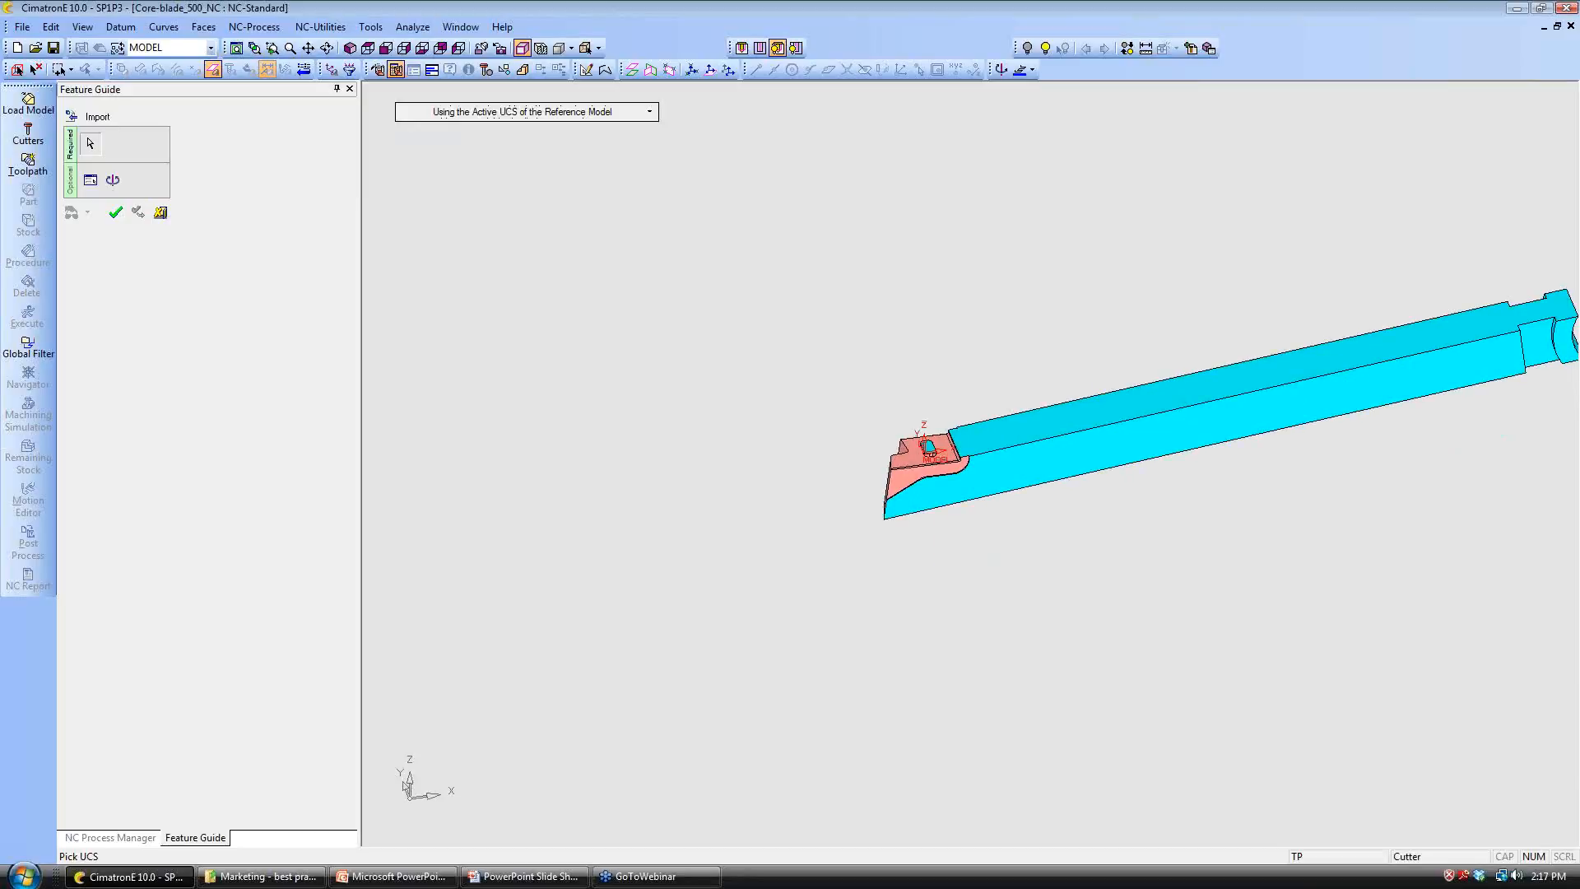
left_click(115, 213)
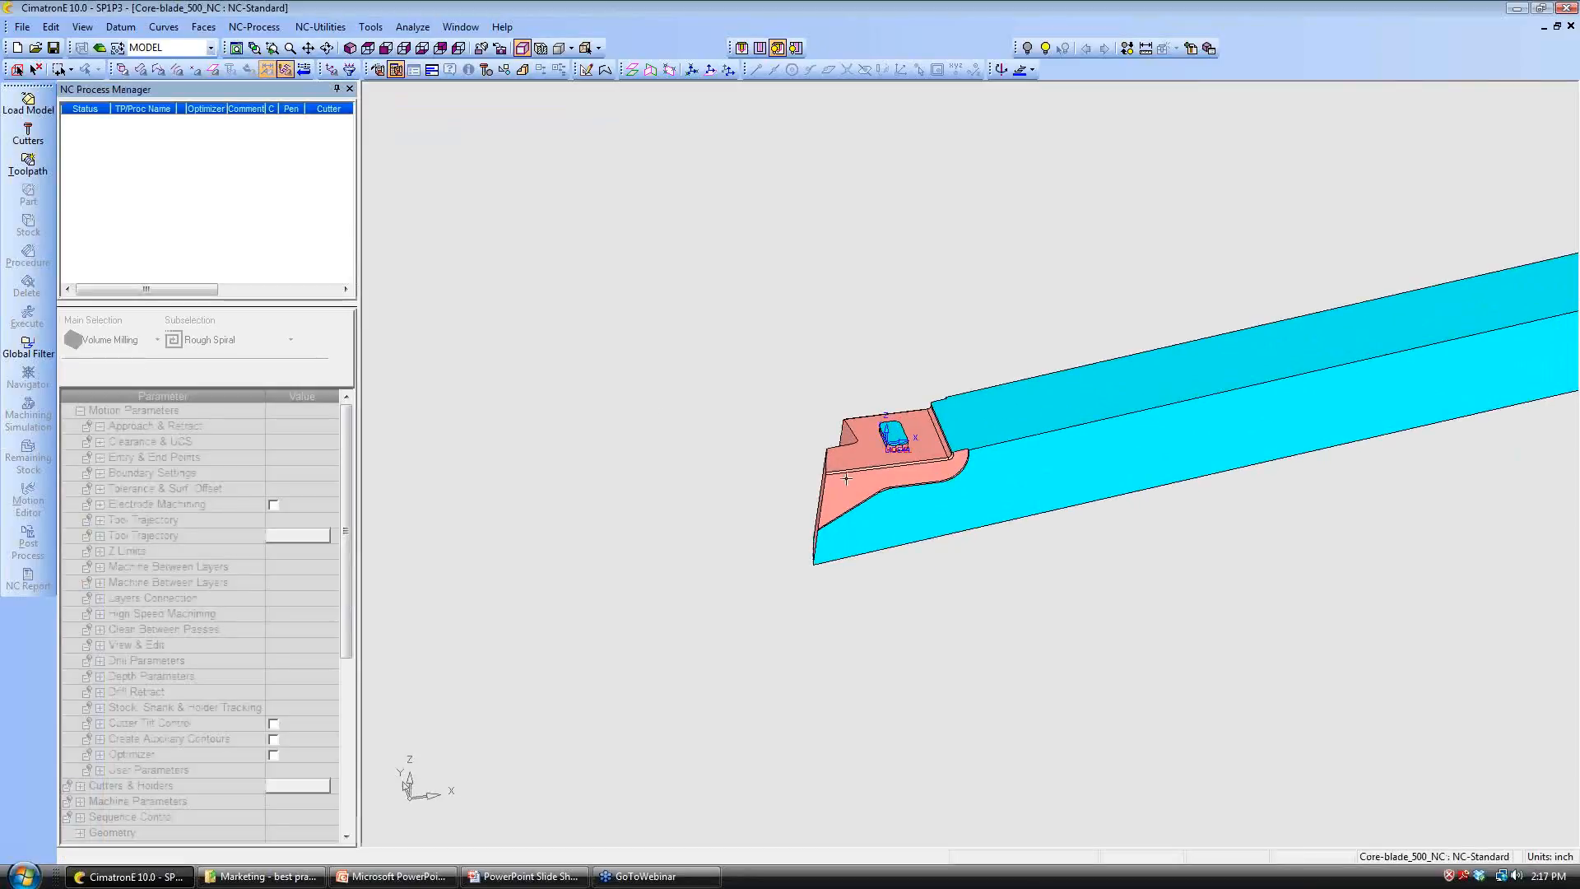
Step: Apply the Lifter-machining.tpt toolpath template from the Enc Inch templates folder to the lifter blade
right_click_drag(858, 492, 577, 384, "ctrl")
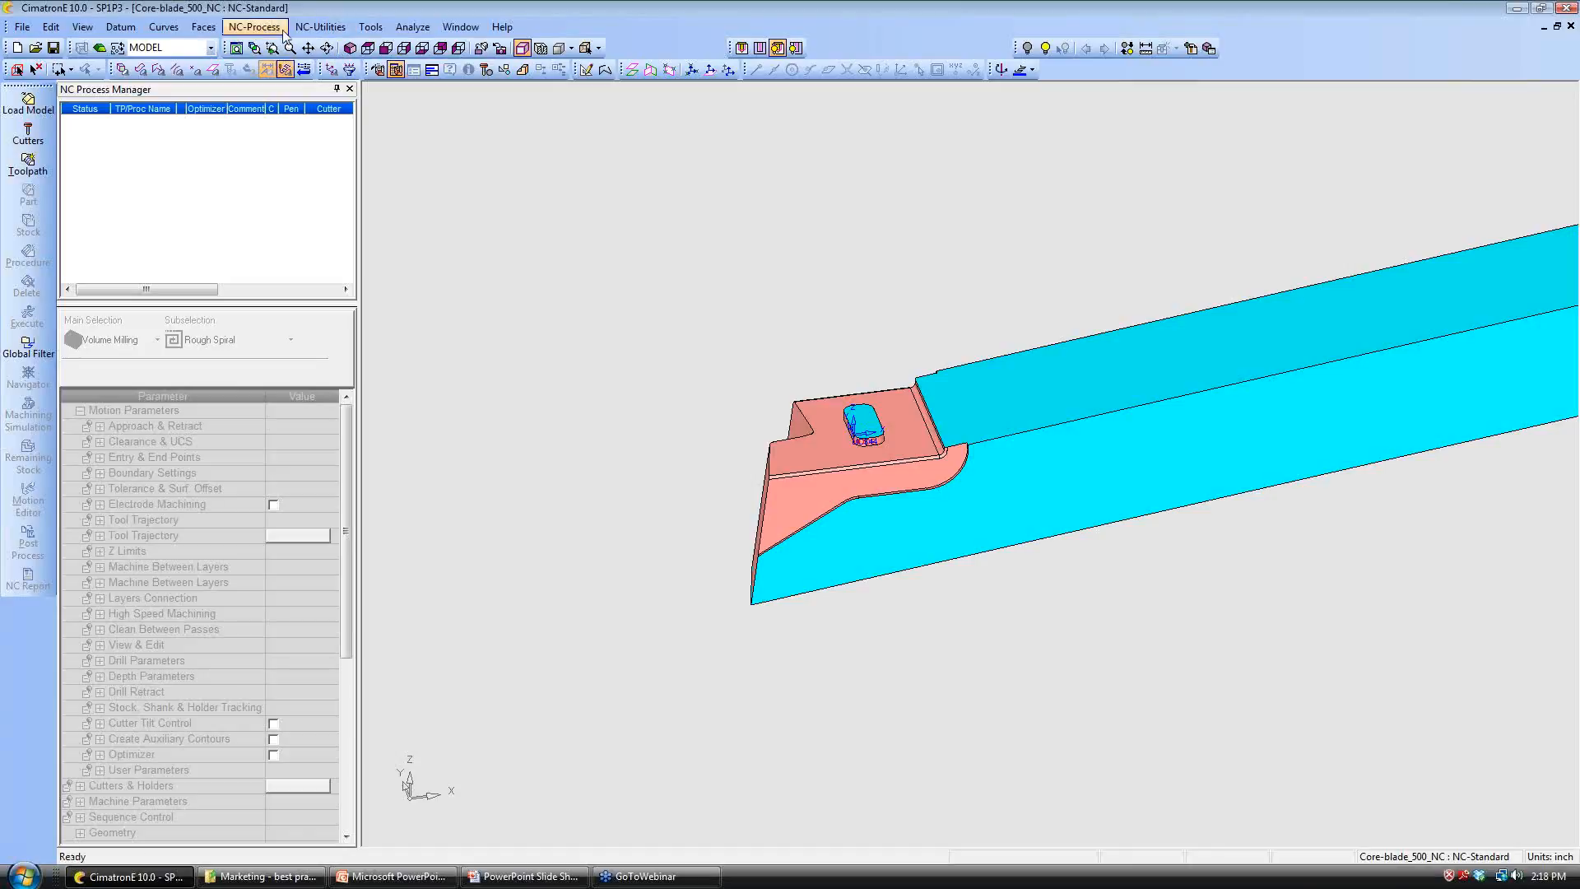
left_click(320, 27)
mouse_move(372, 82)
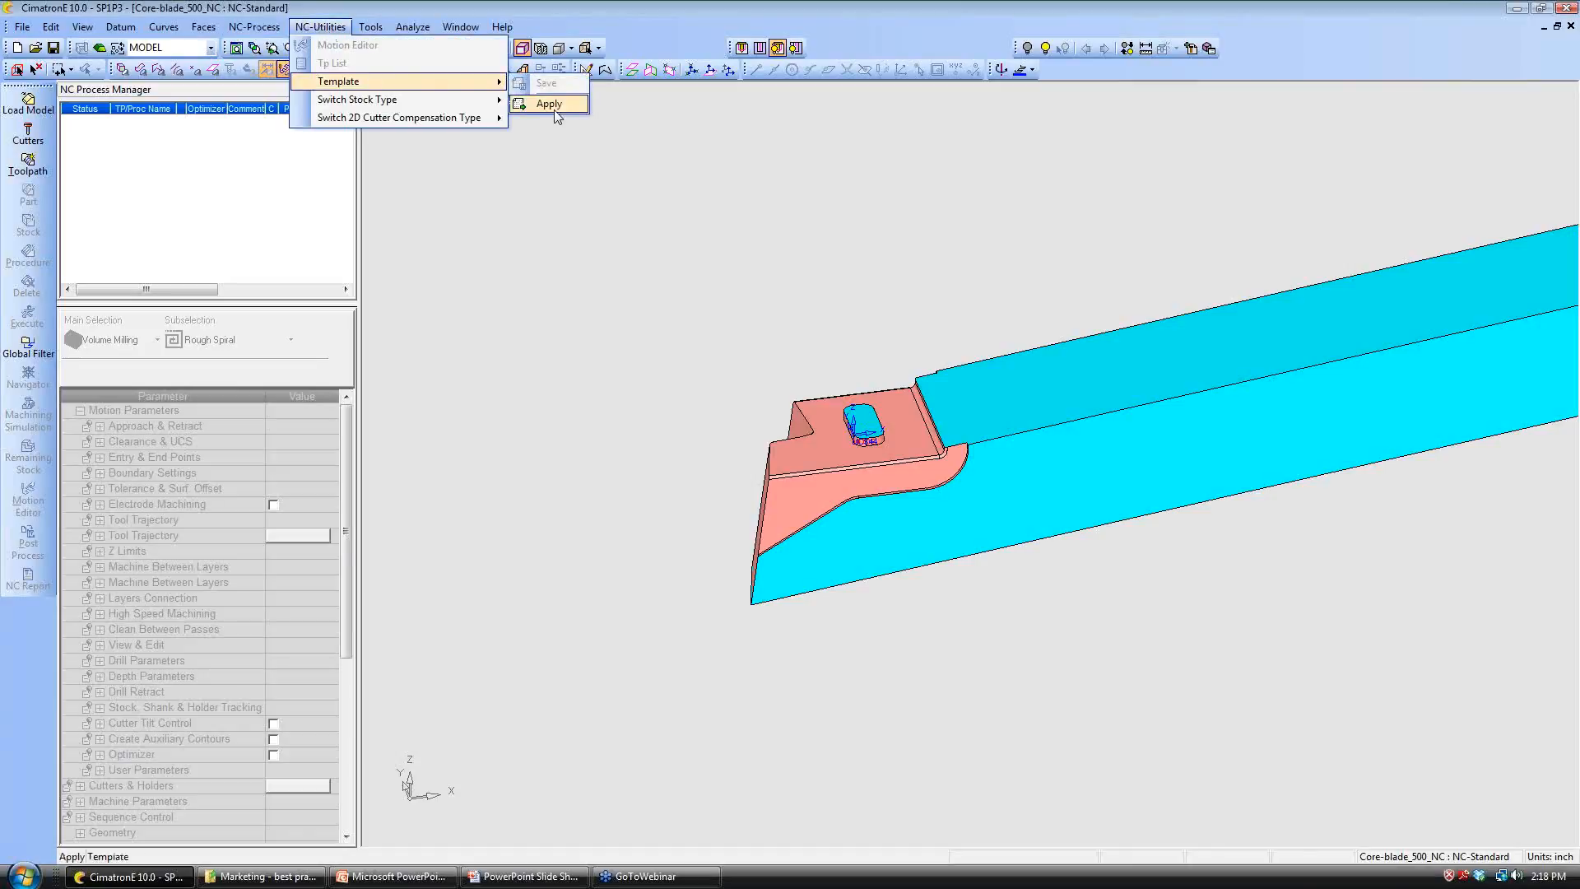
left_click(551, 105)
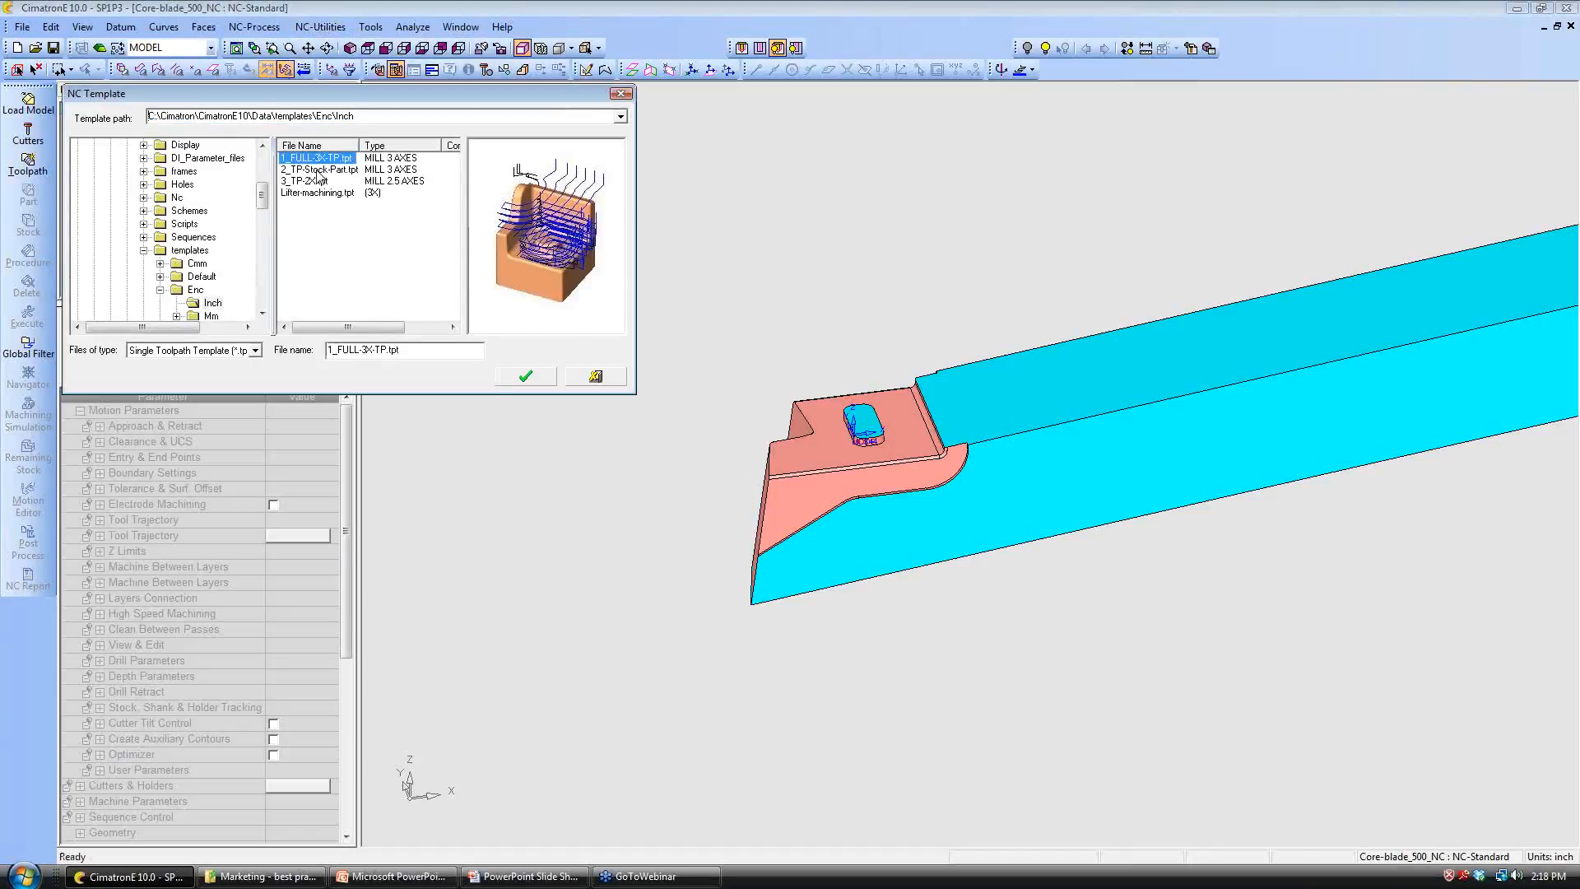
left_click(319, 180)
left_click(317, 192)
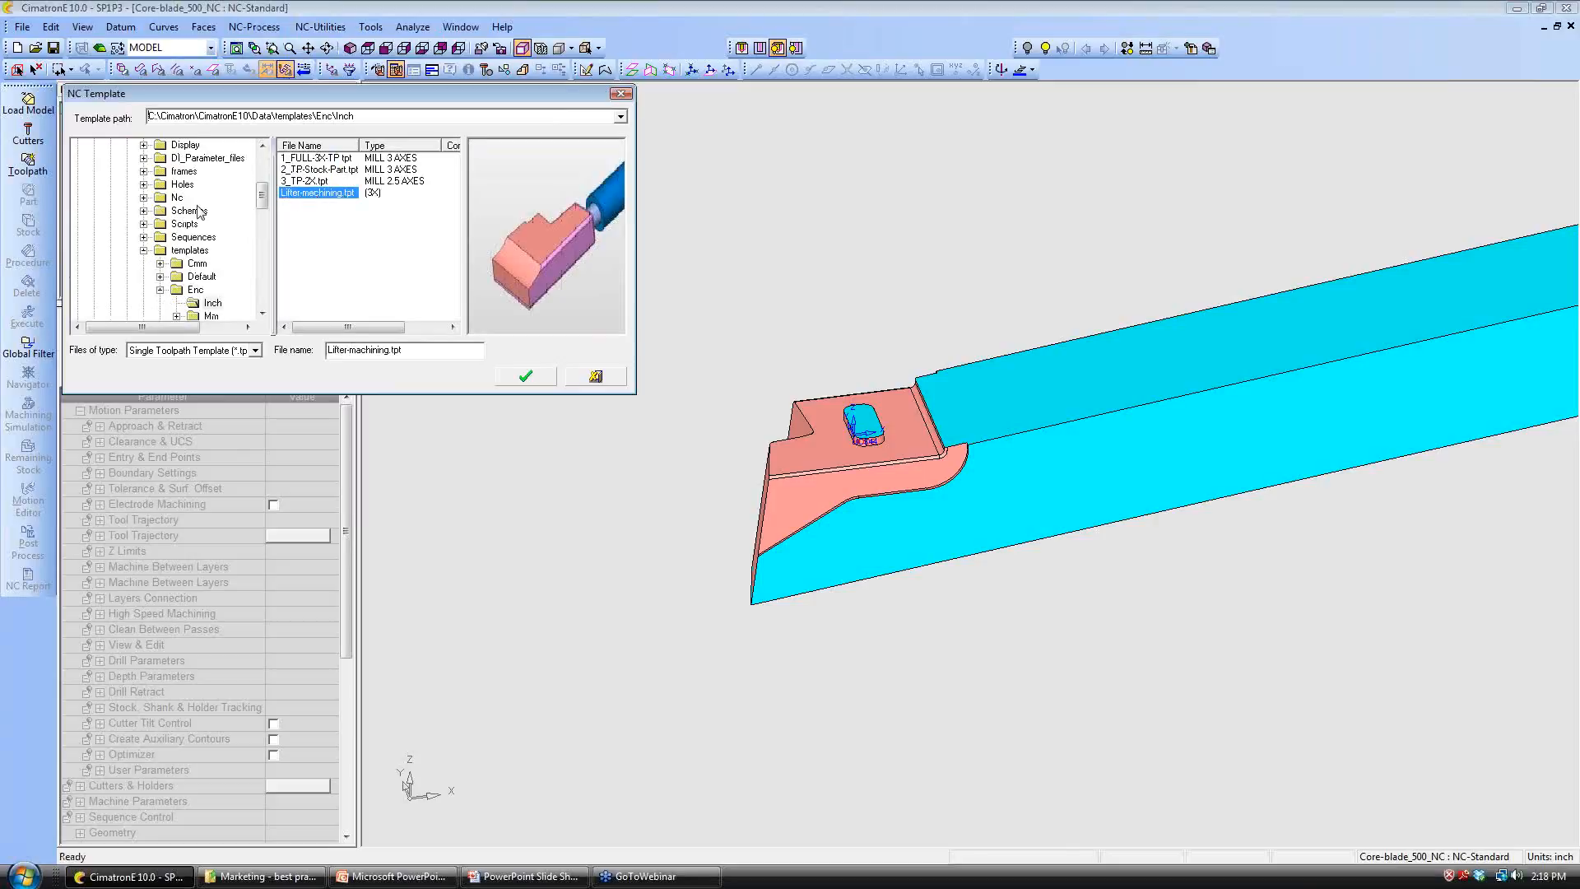
left_click(527, 377)
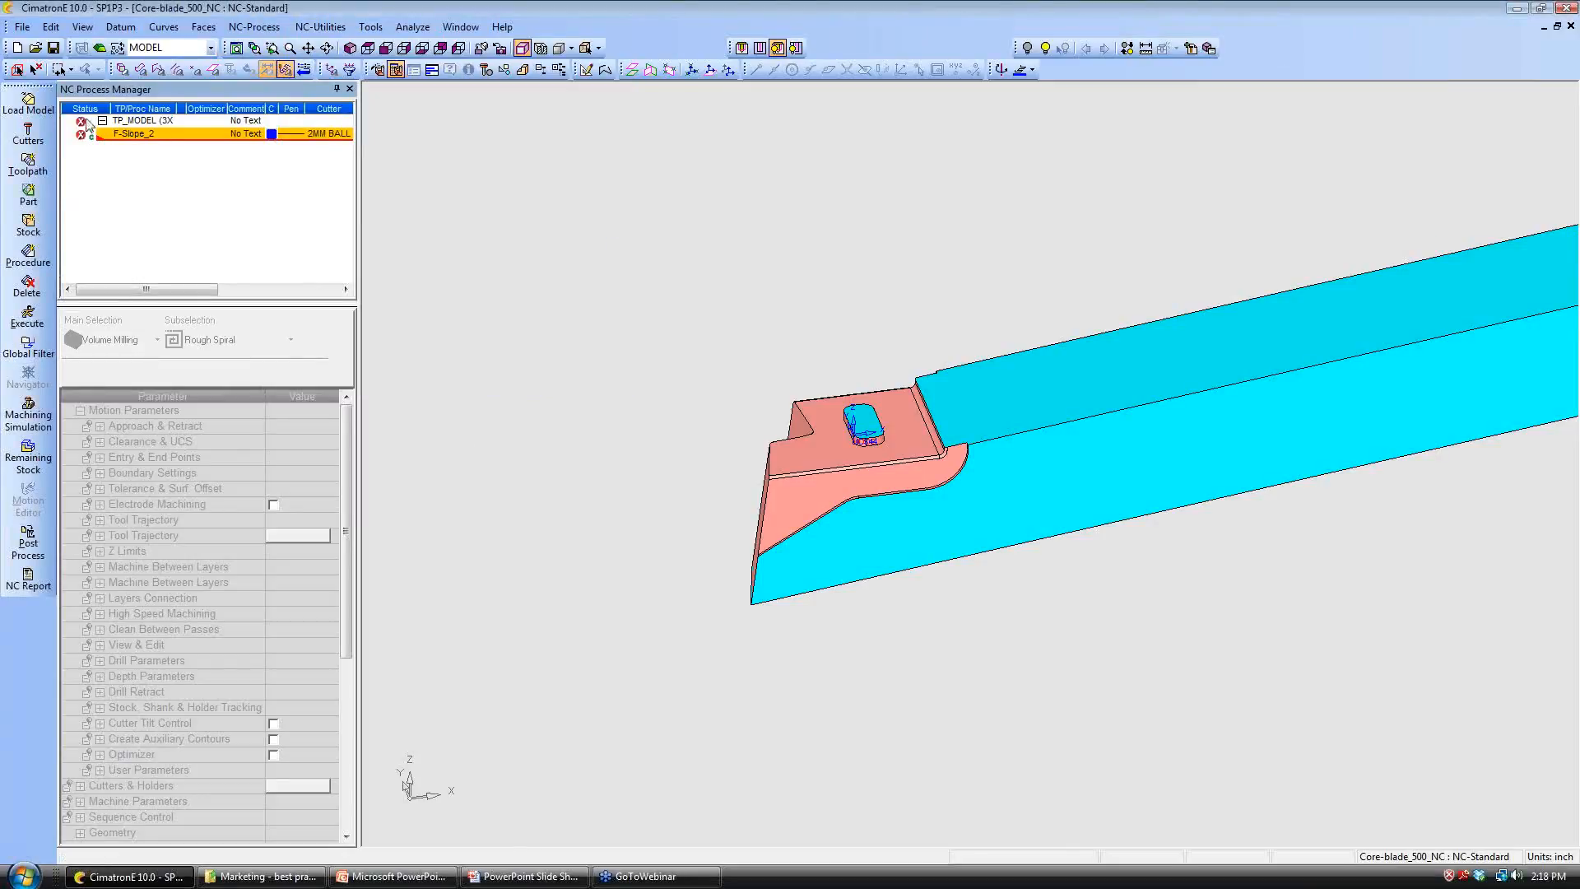
Step: Execute all procedures of the TP_MODEL toolpath and inspect the finishing motions on the blade's head
left_click(28, 317)
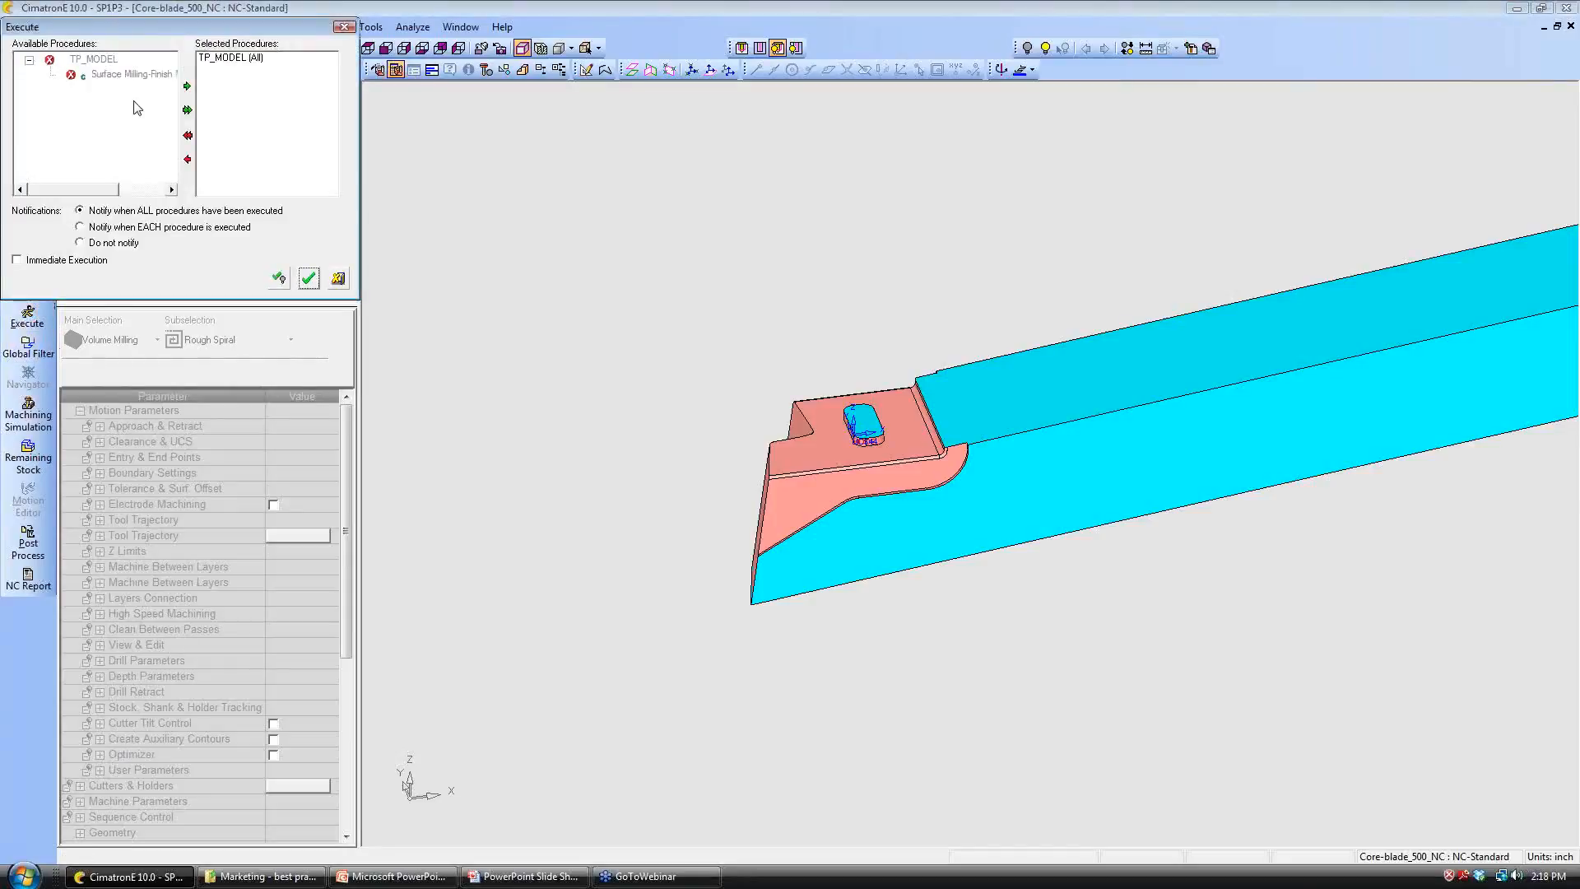
left_click(309, 278)
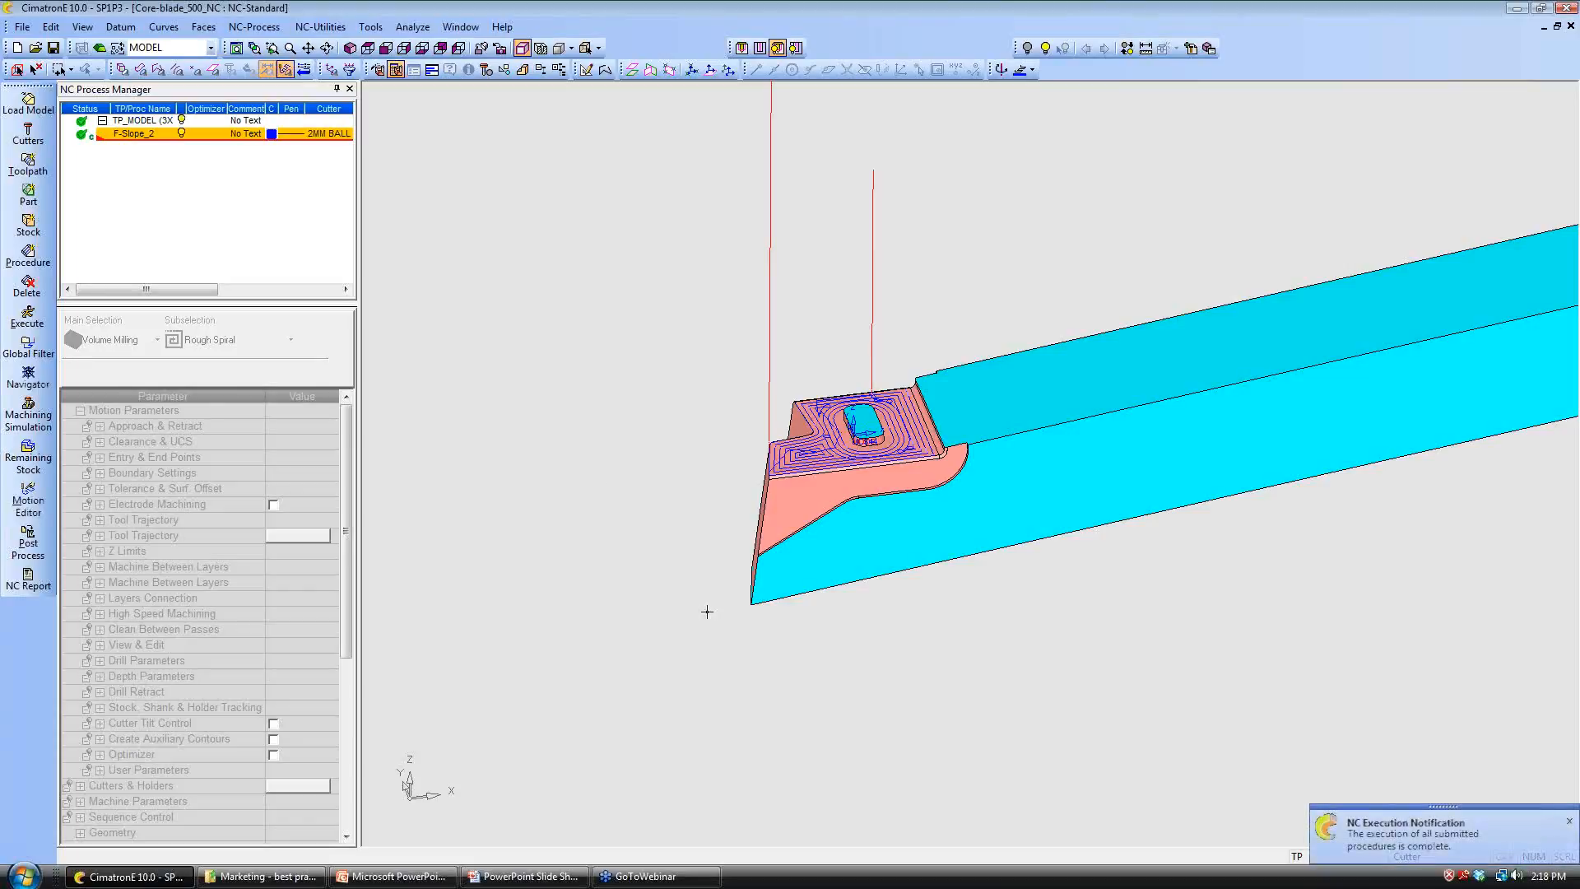
middle_click_drag(707, 611, 782, 647)
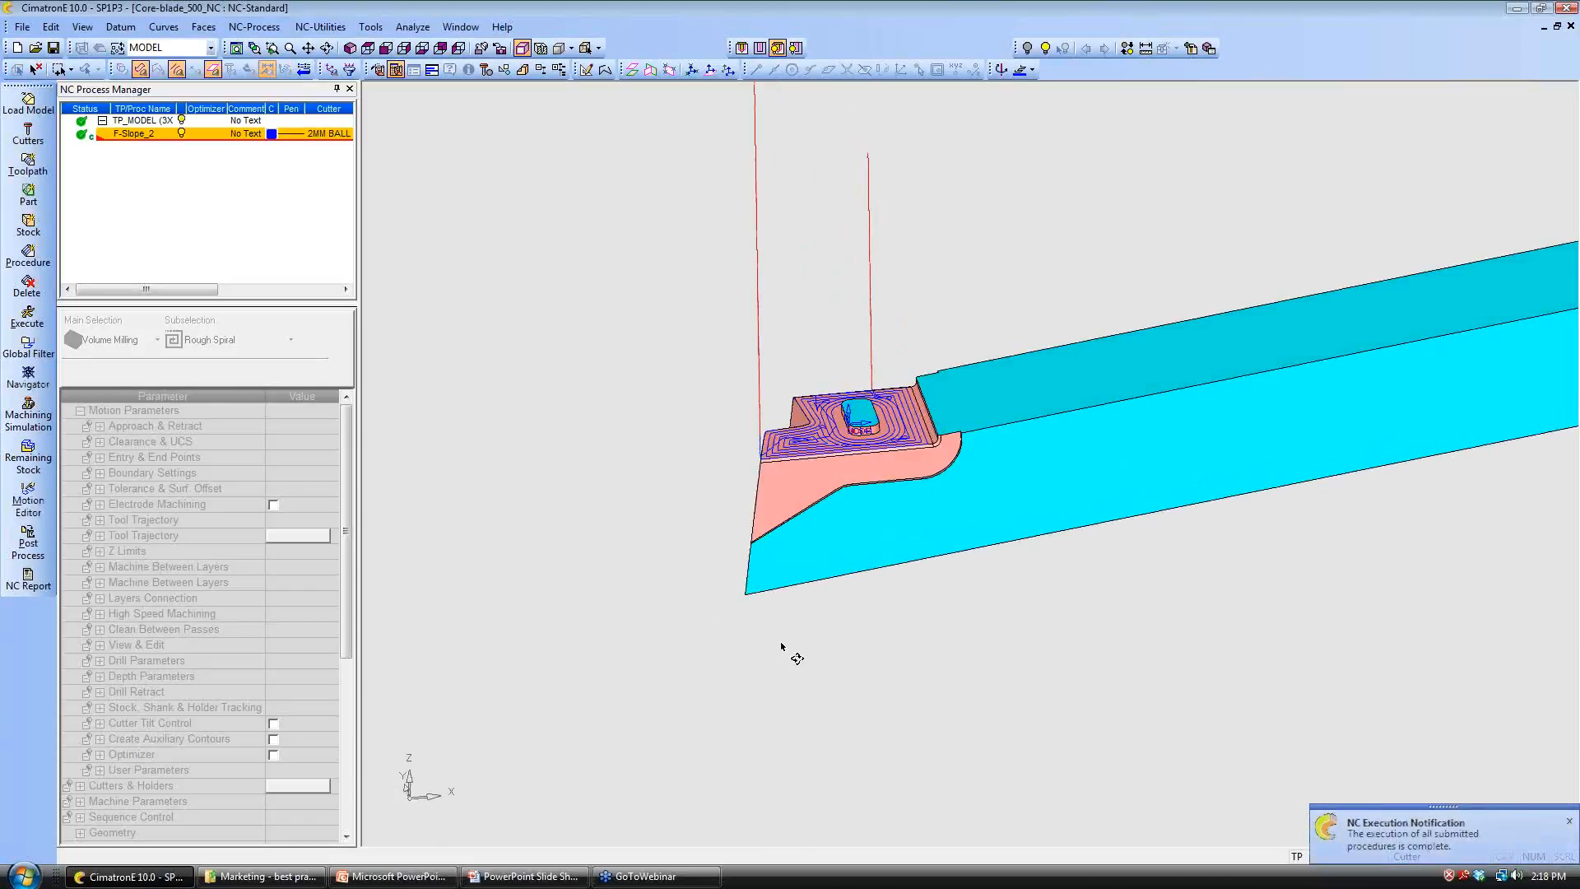
right_click_drag(782, 648, 861, 801, "ctrl")
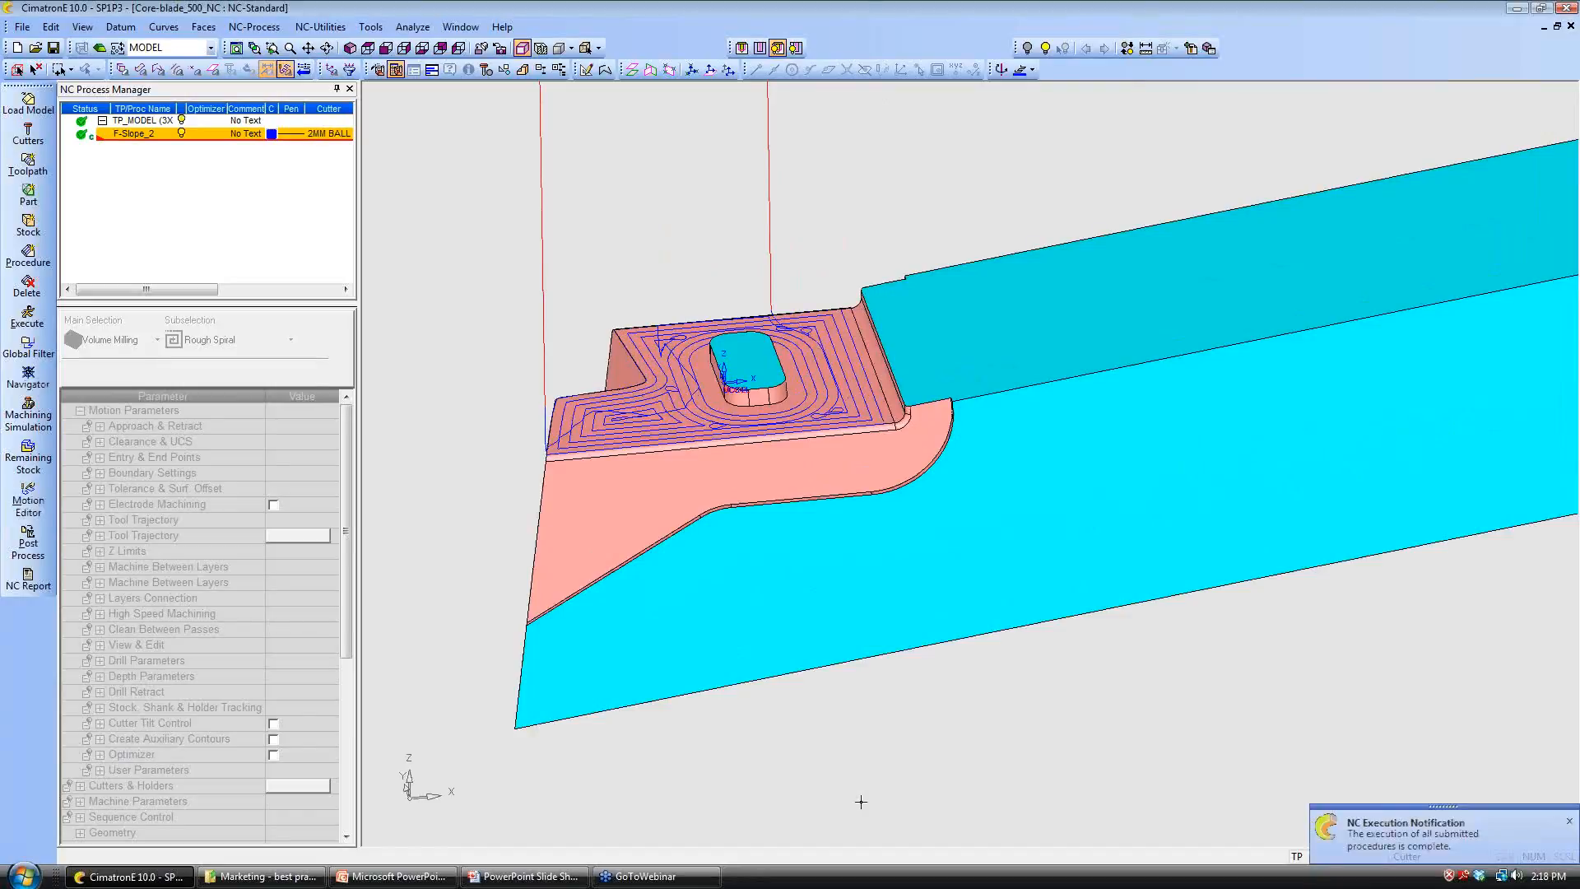
key("alt+Tab")
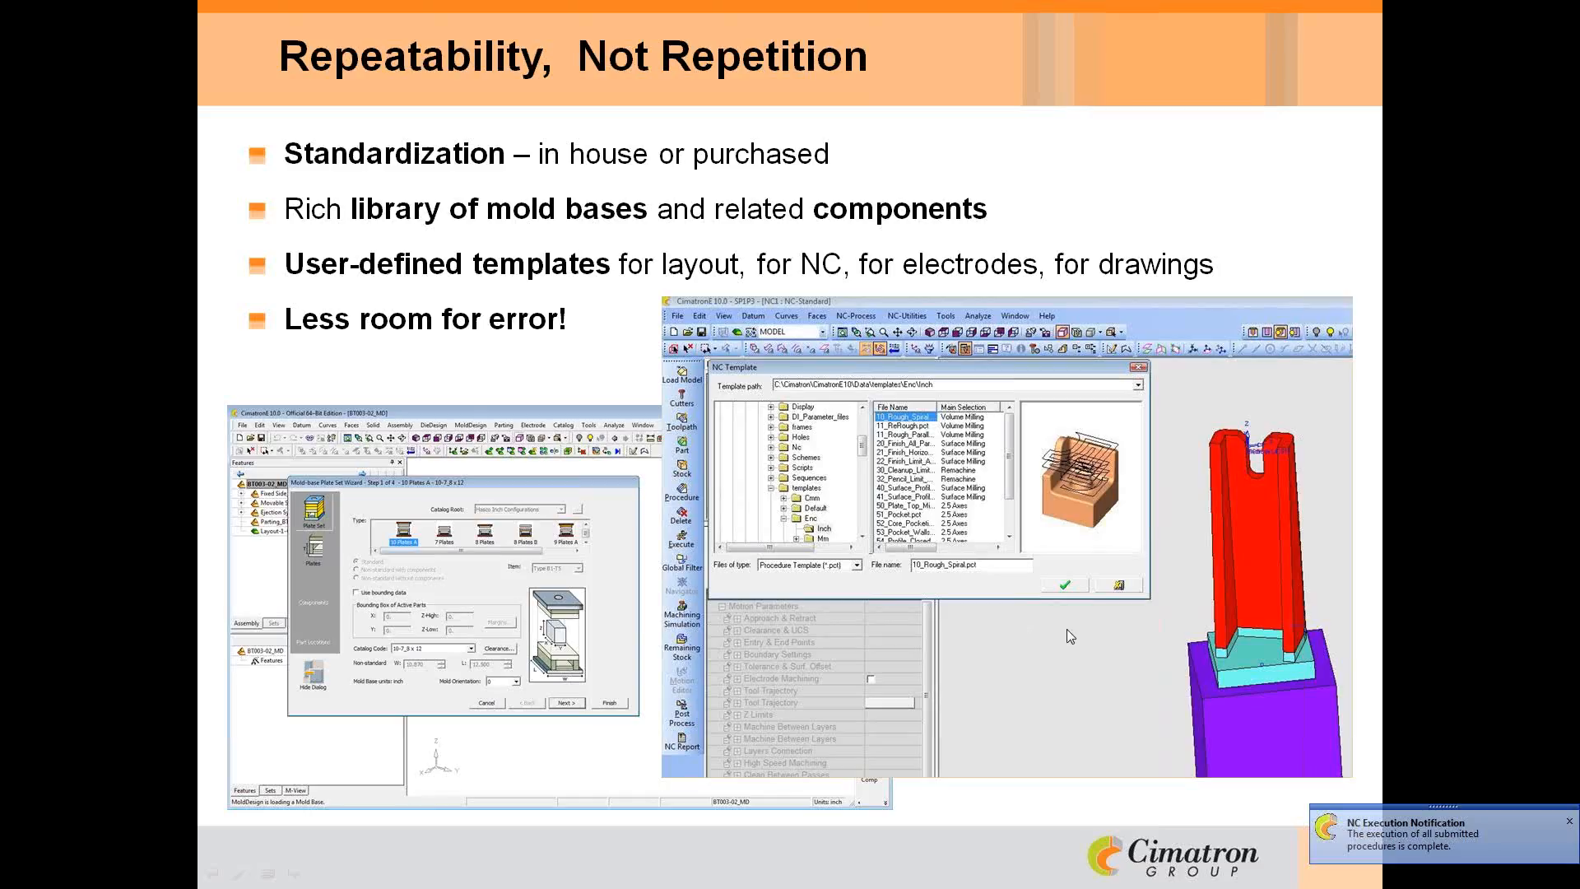
left_click(1067, 628)
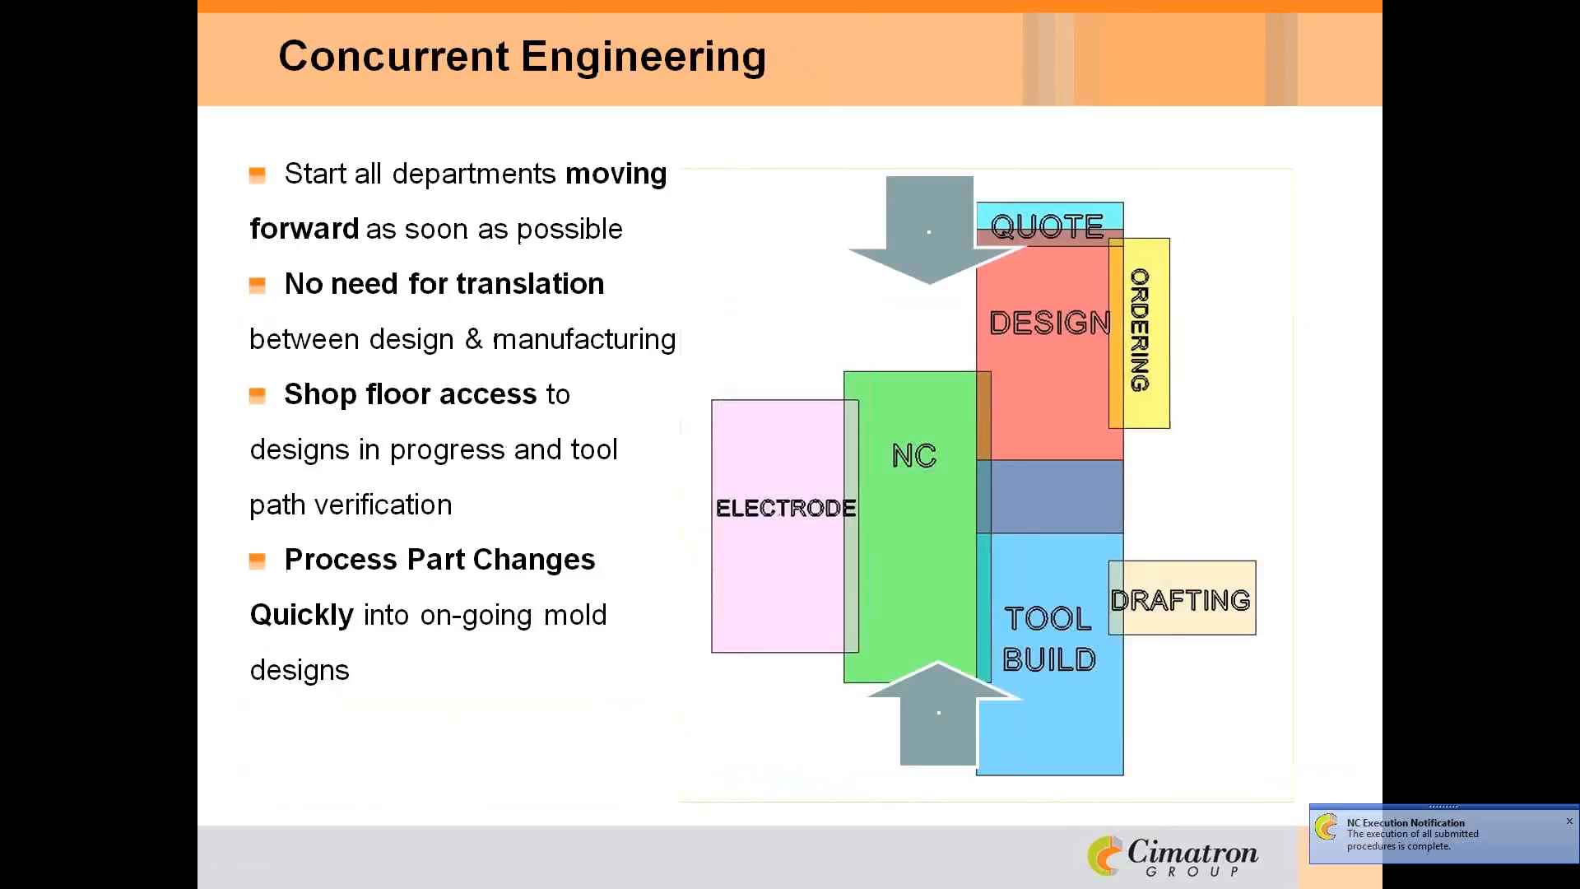
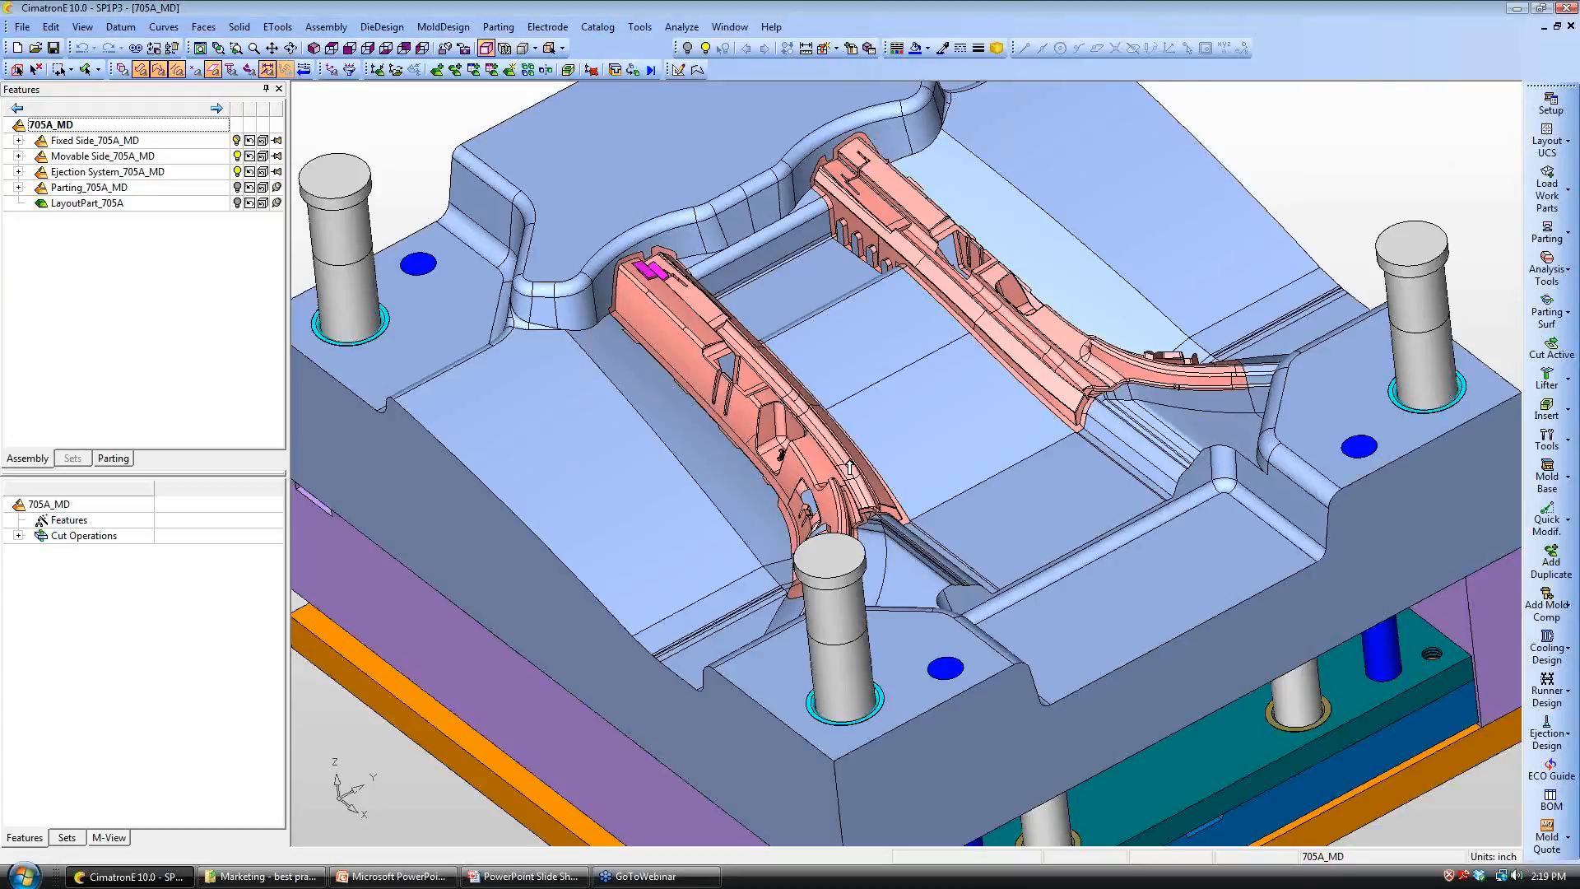
Step: Hide the Fixed Side, Movable Side and Ejection System assemblies and show only the access panel-Work part
left_click(237, 142)
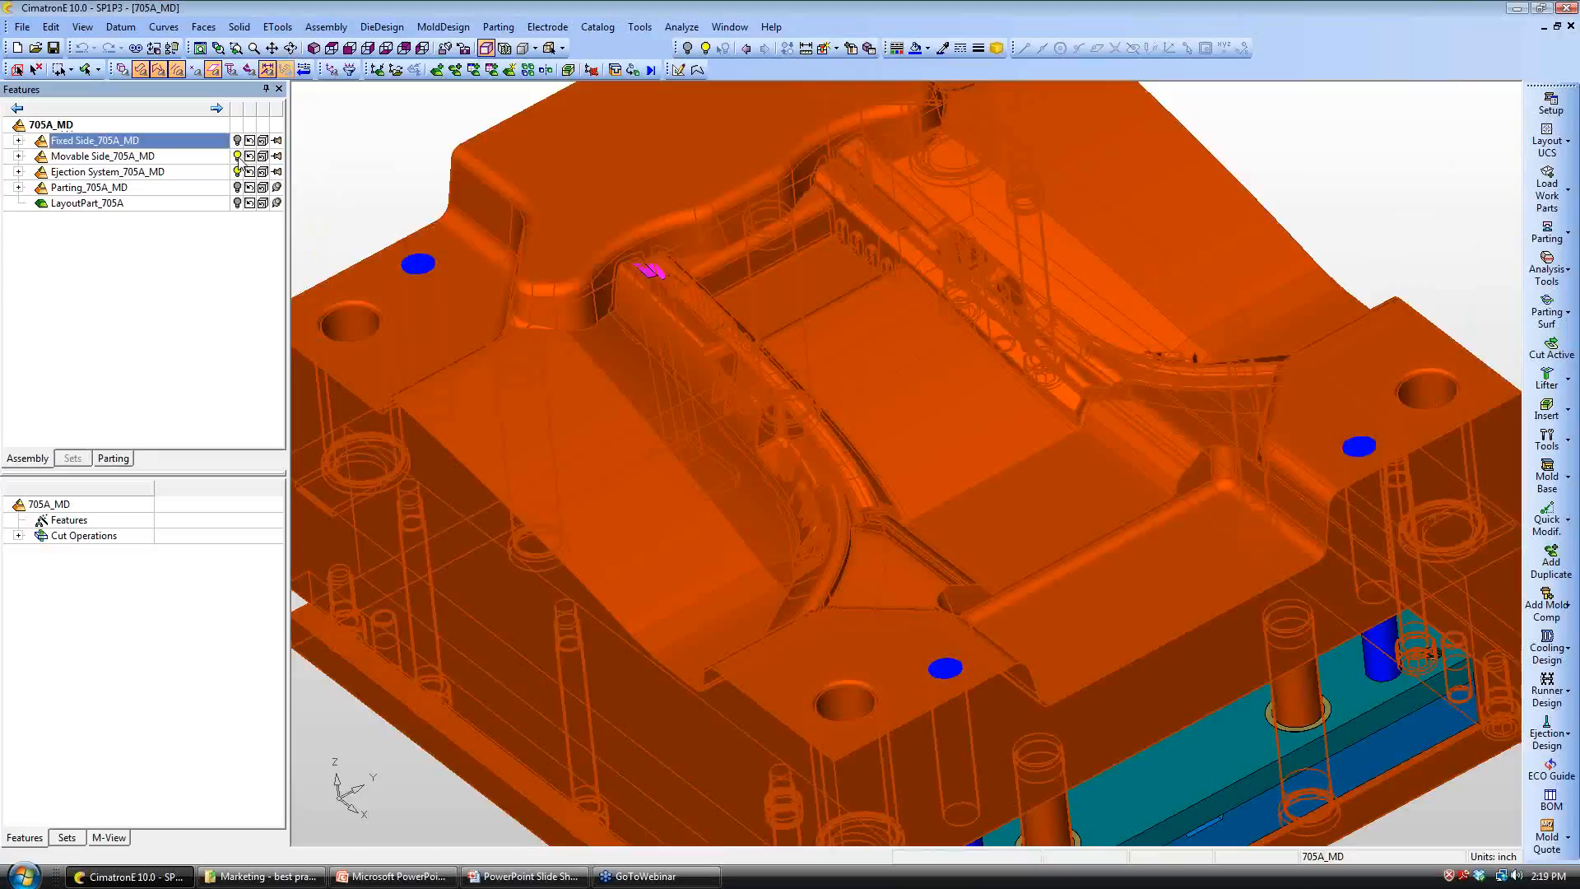
left_click(238, 156)
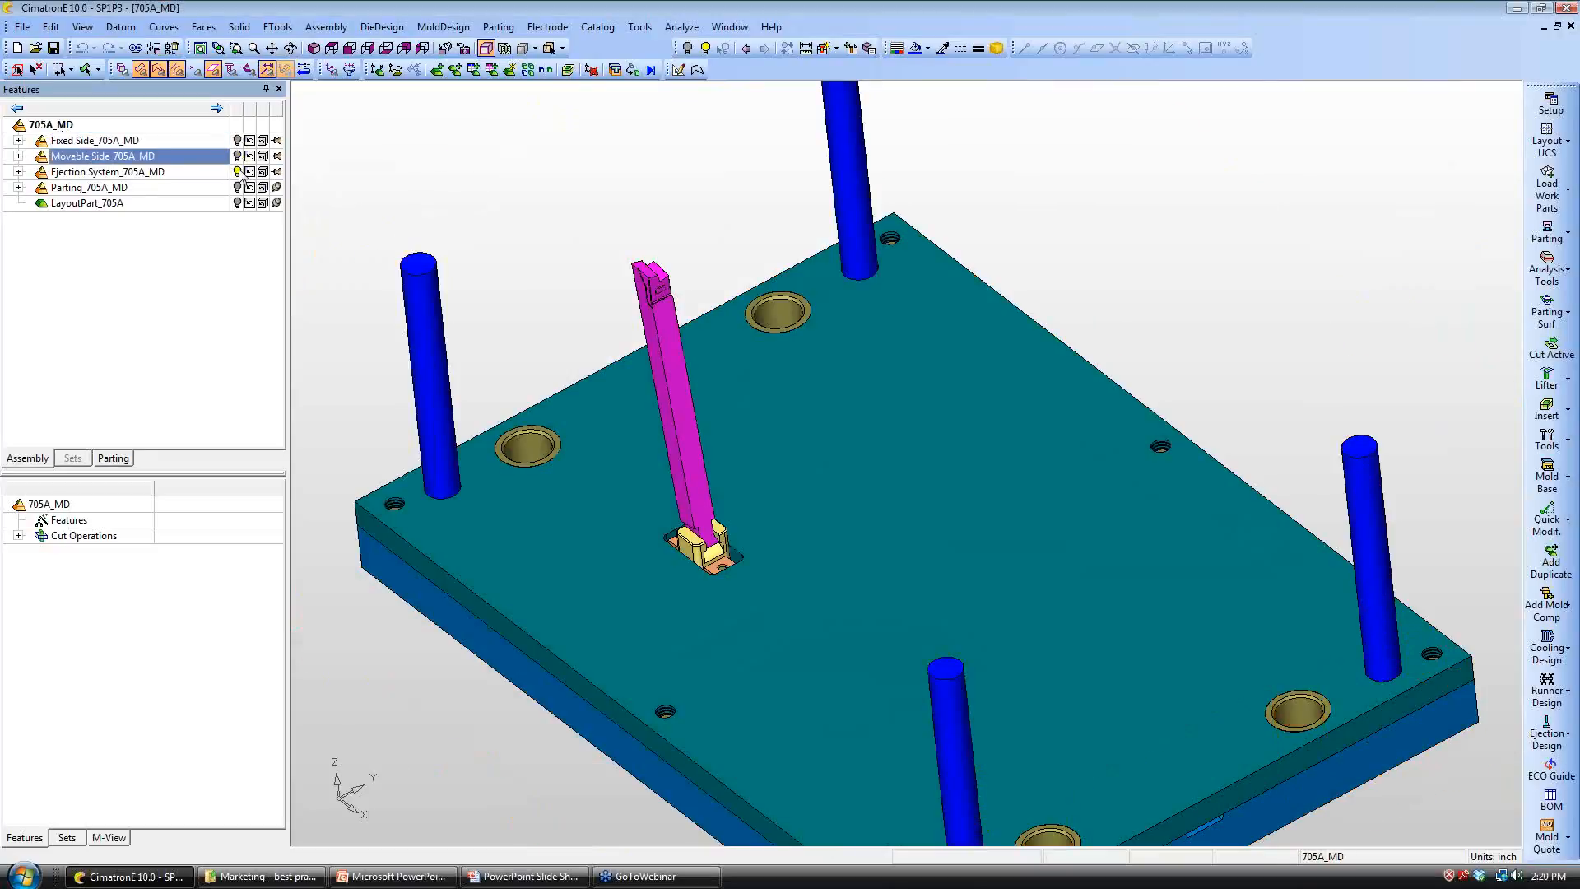
left_click(238, 172)
left_click(18, 187)
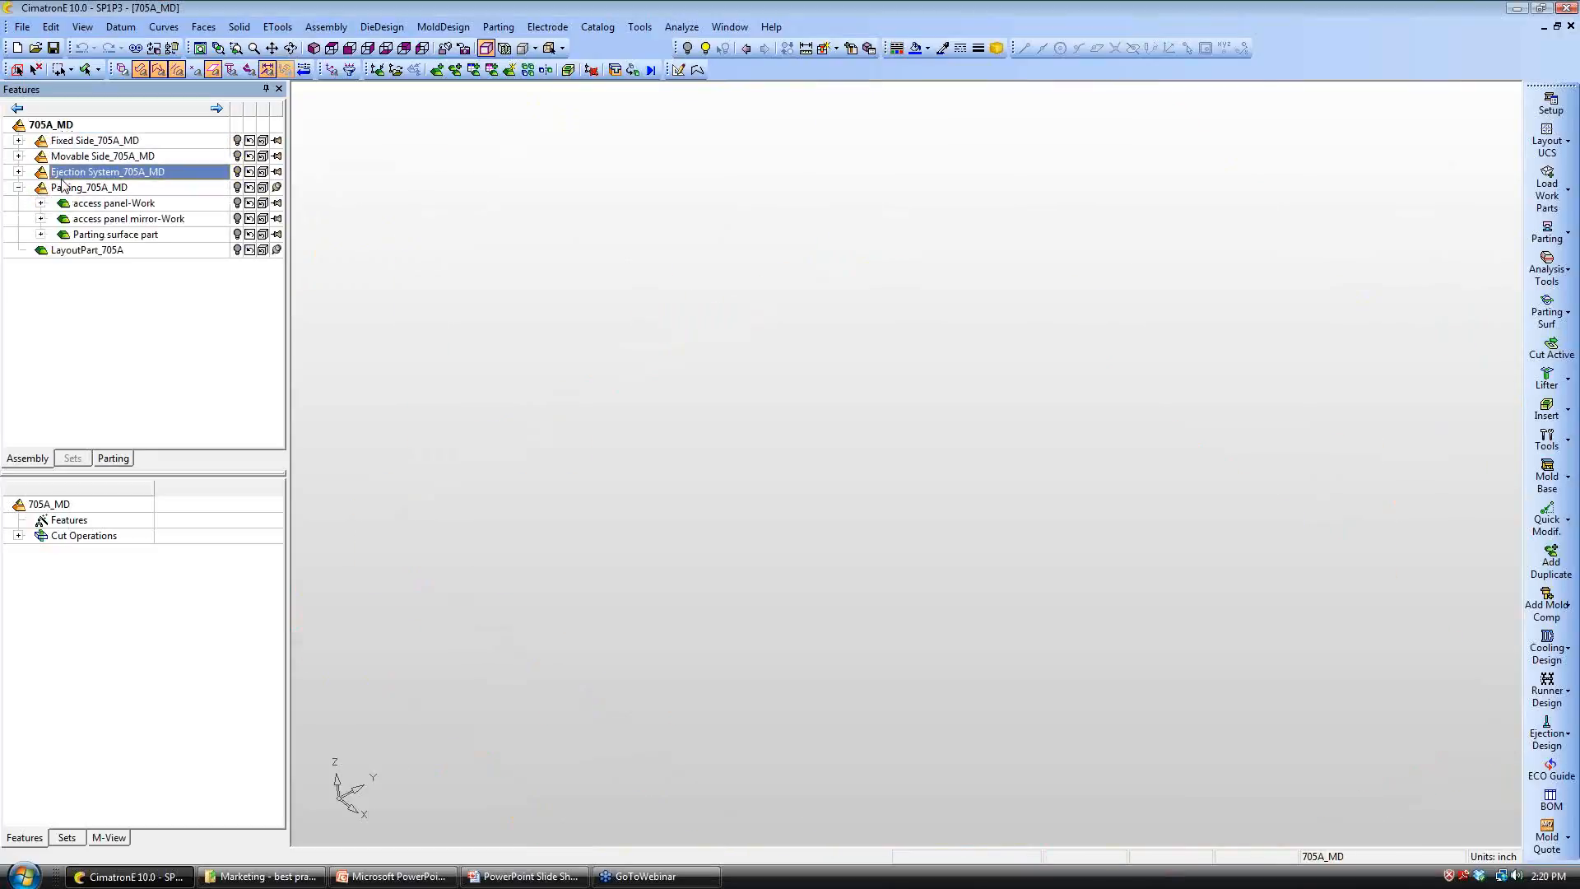
left_click(238, 203)
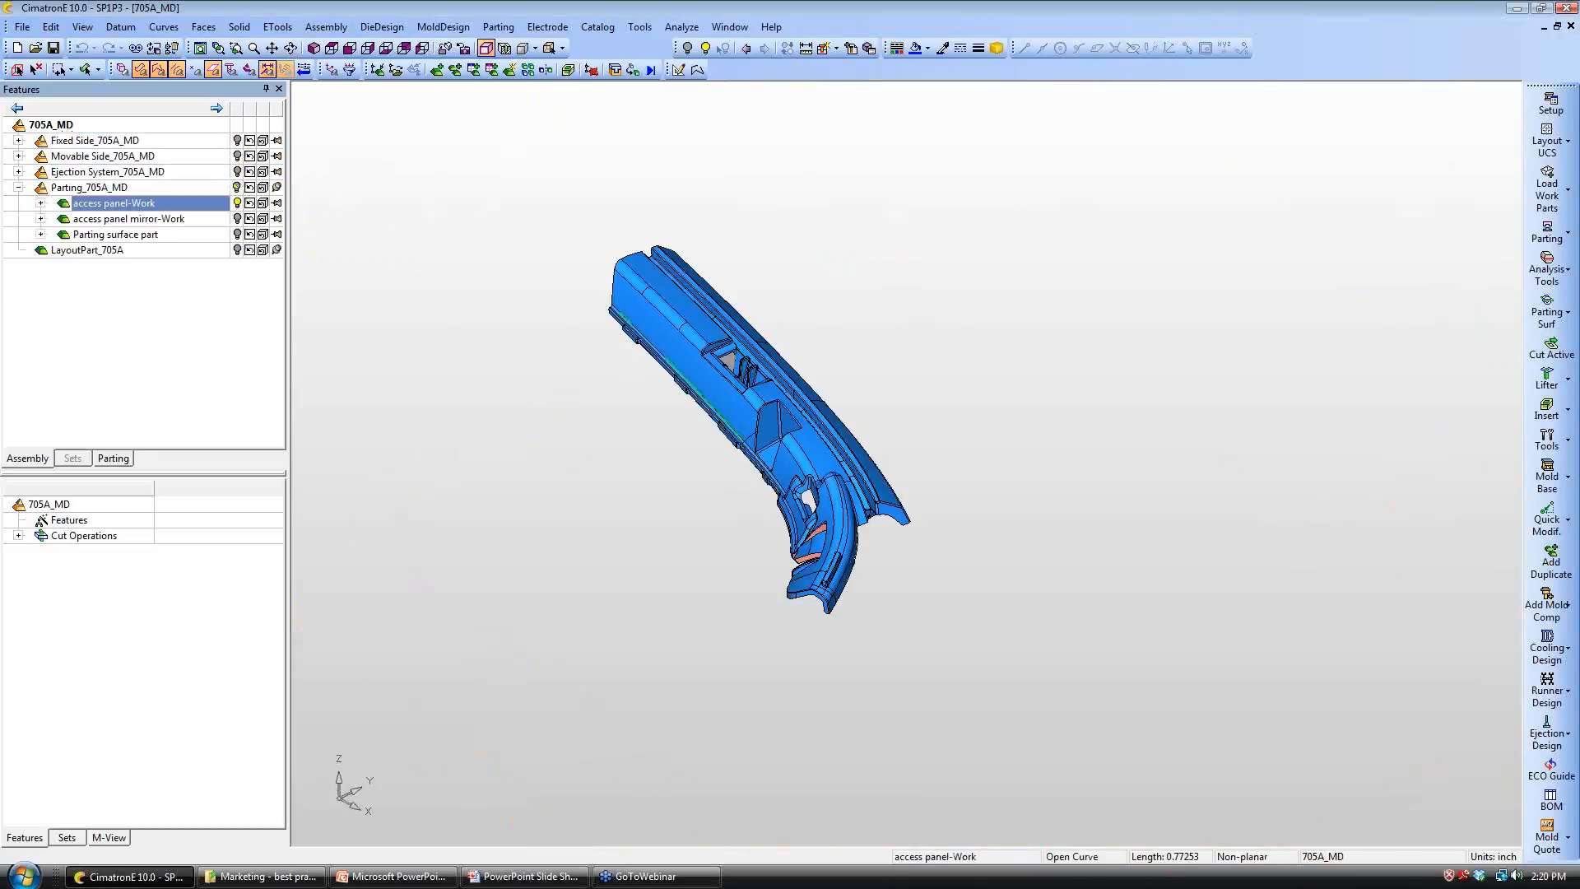
left_click_drag(730, 454, 924, 395, "ctrl")
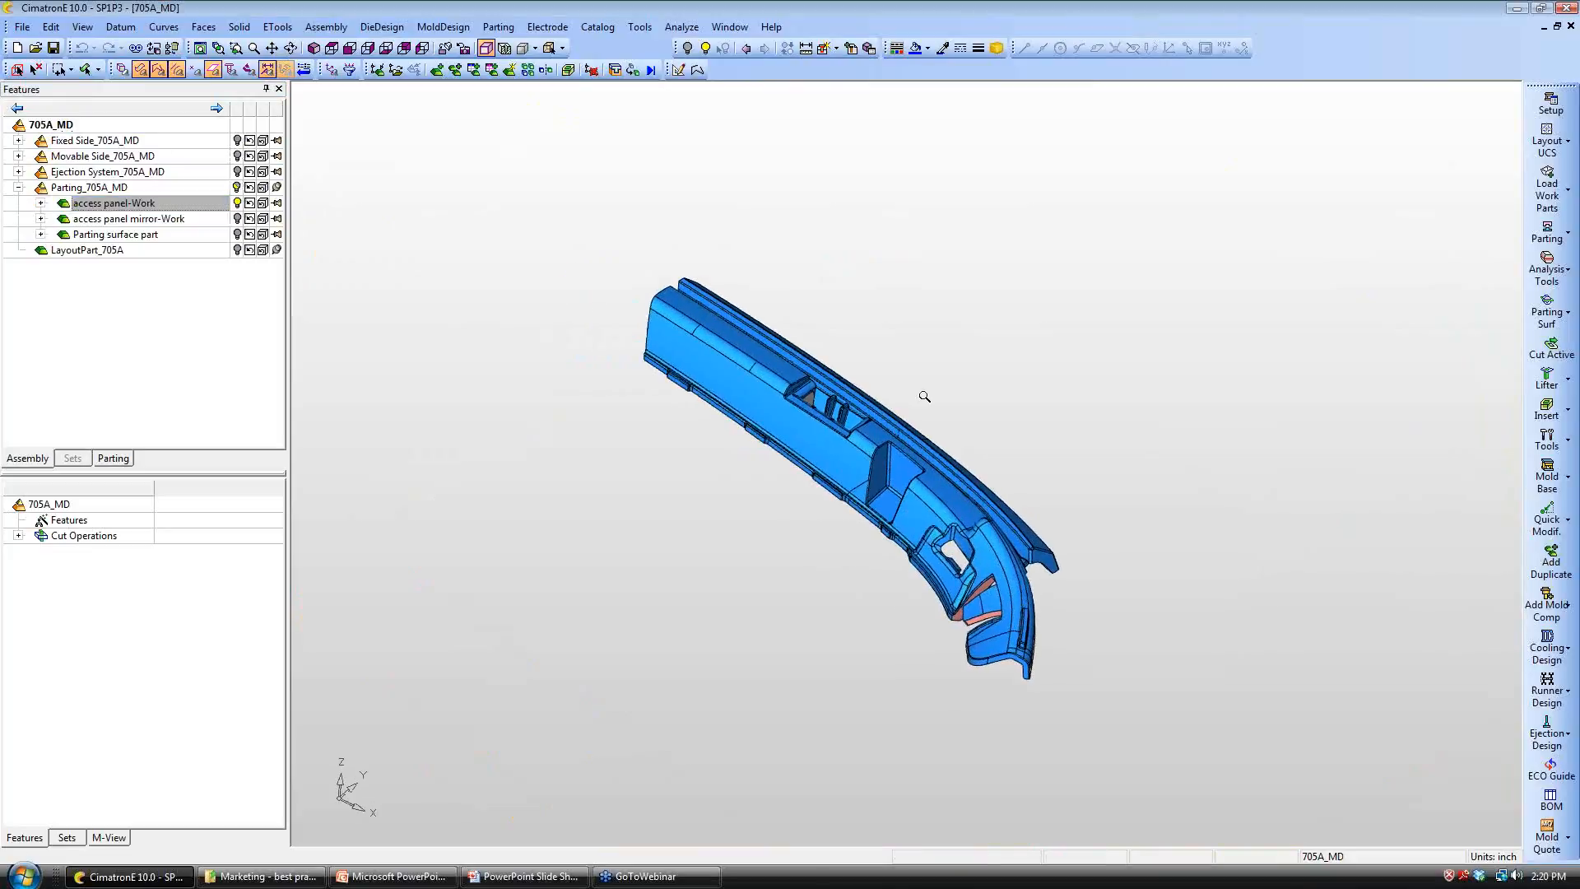
Step: Open the ECO guide tools and start a Create Diff Part comparison on the access panel work part
left_click(1569, 769)
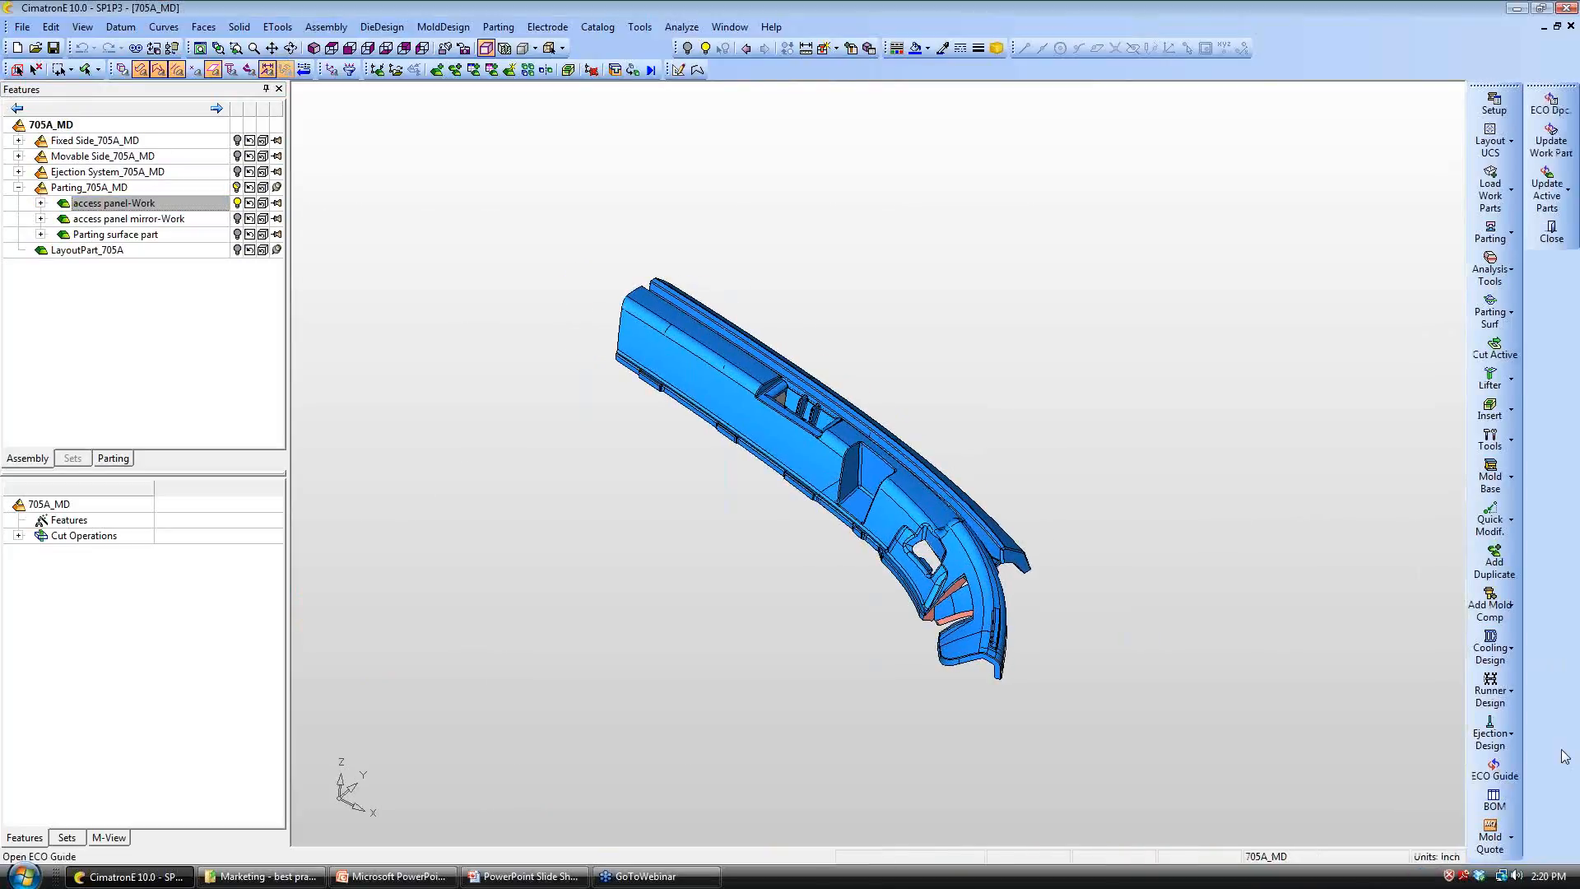
left_click(1548, 191)
left_click(1479, 176)
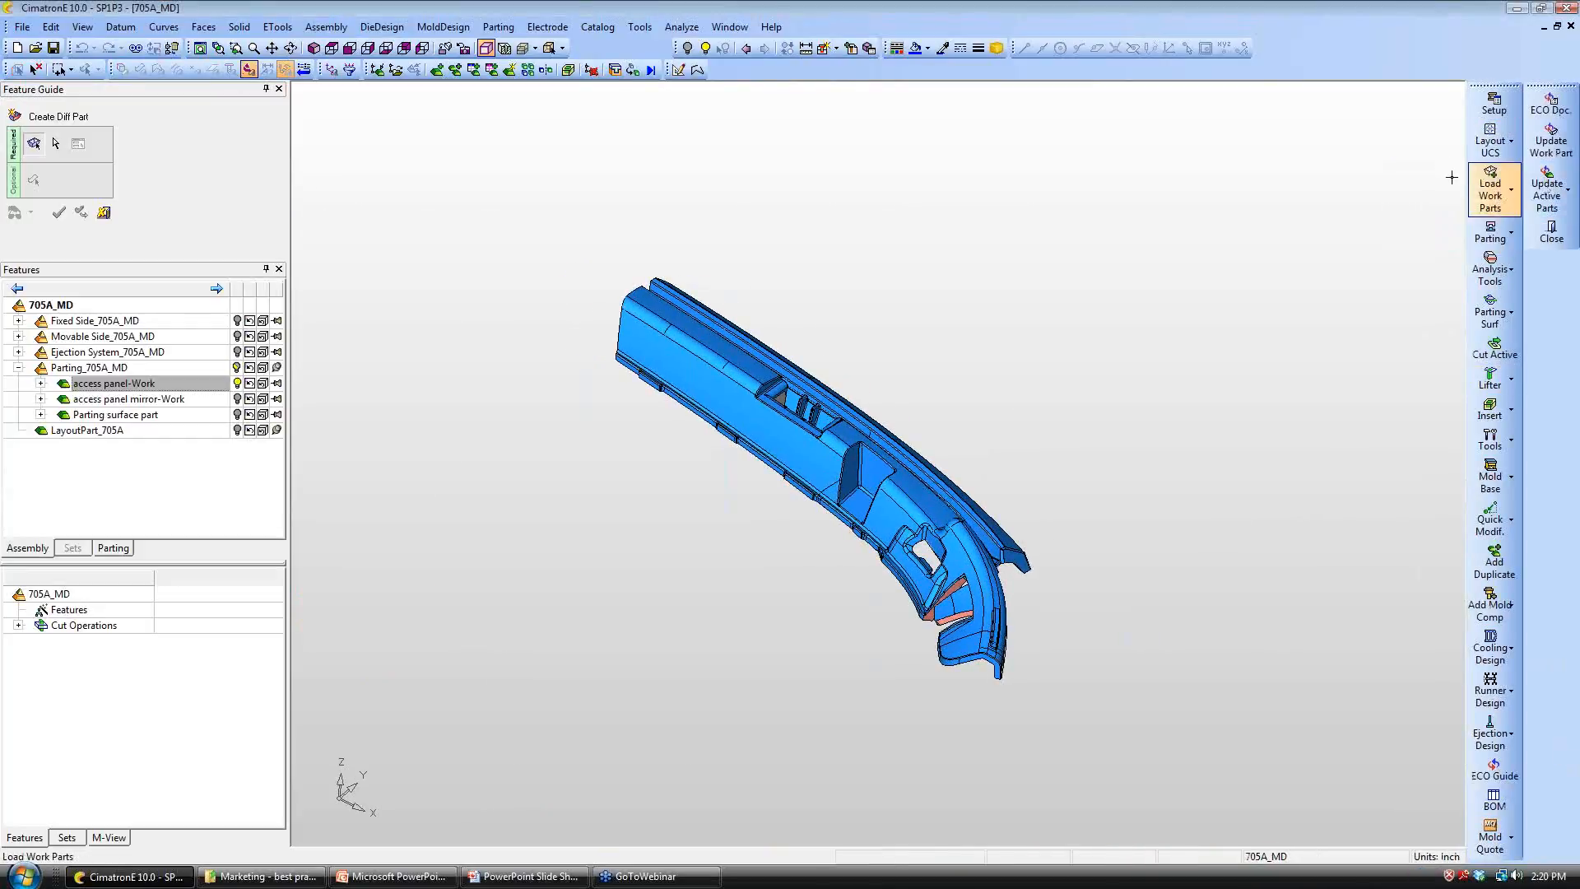
left_click(752, 422)
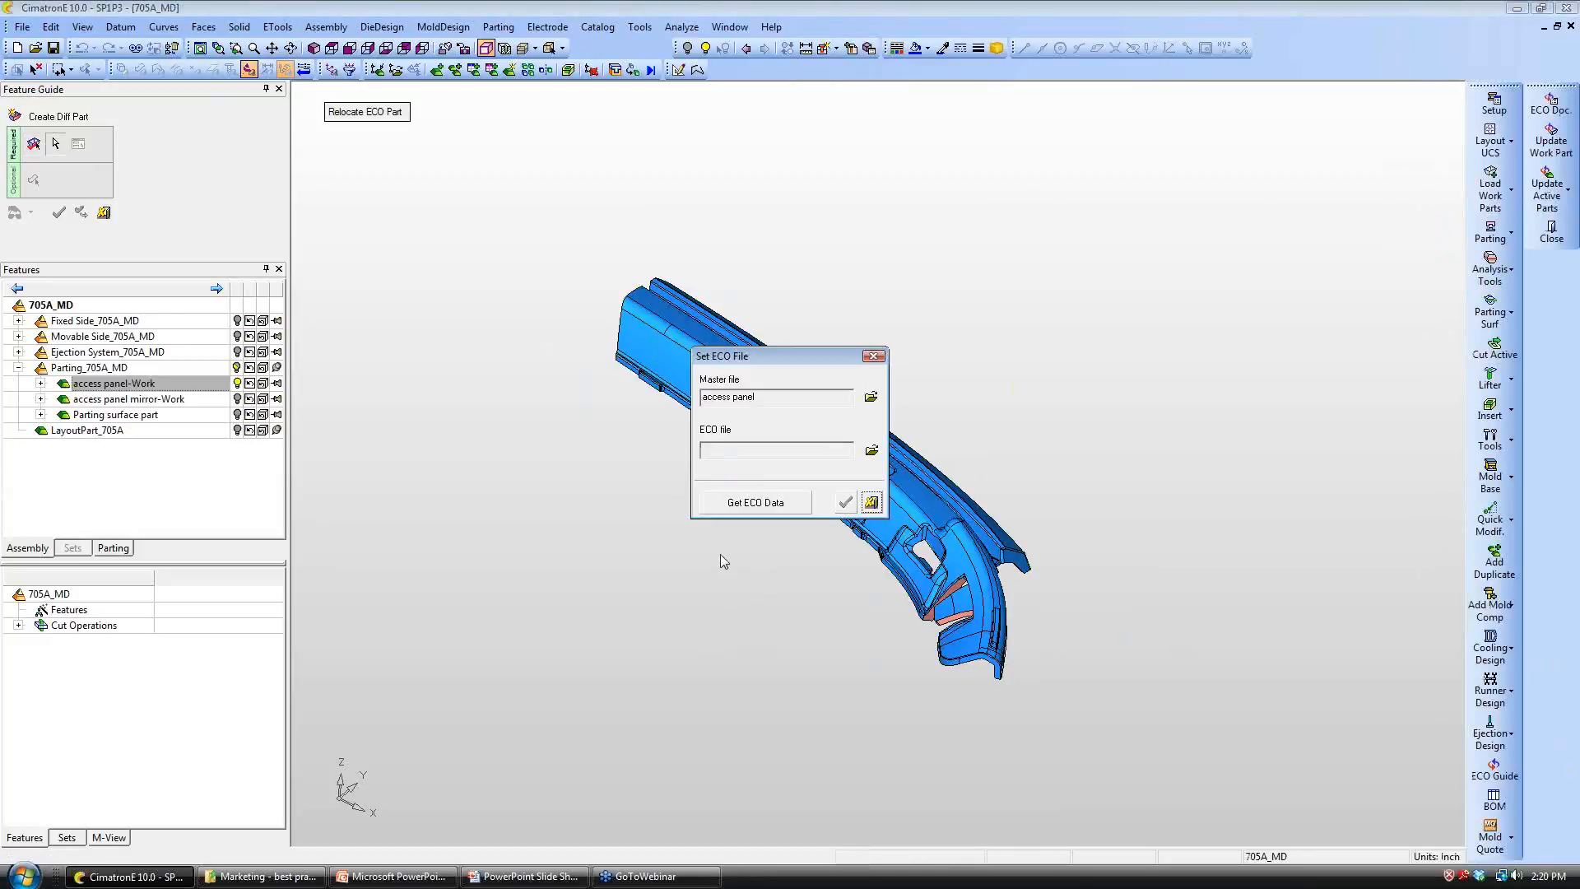
Step: Set access panel - Rev2 from the 5 design2 folder as the ECO file and accept its current location
left_click(871, 452)
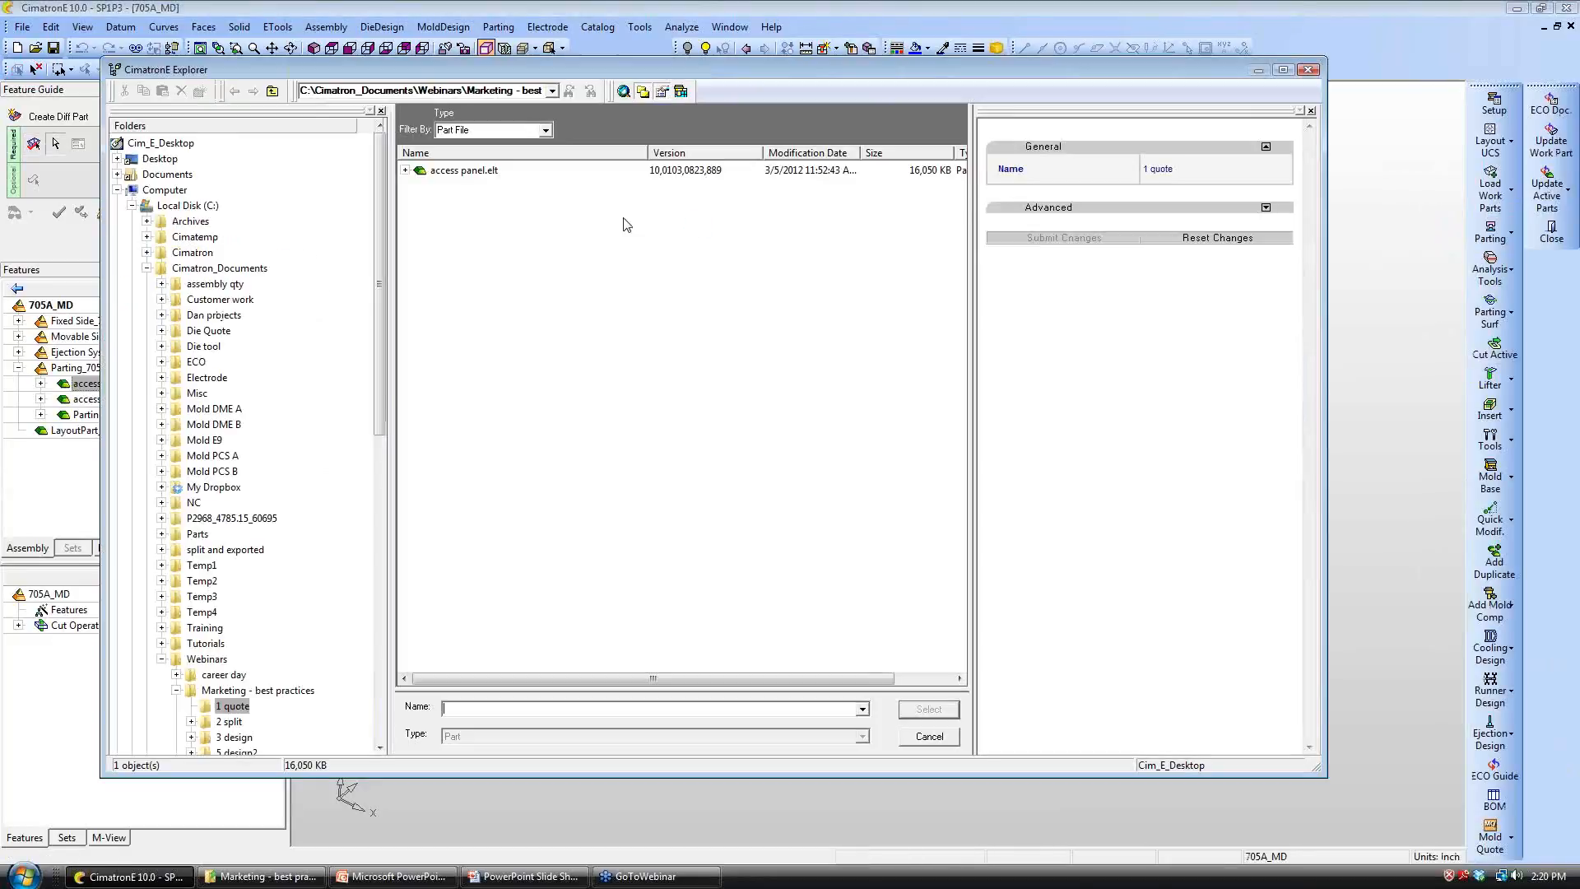
scroll(246, 526, "down", 4)
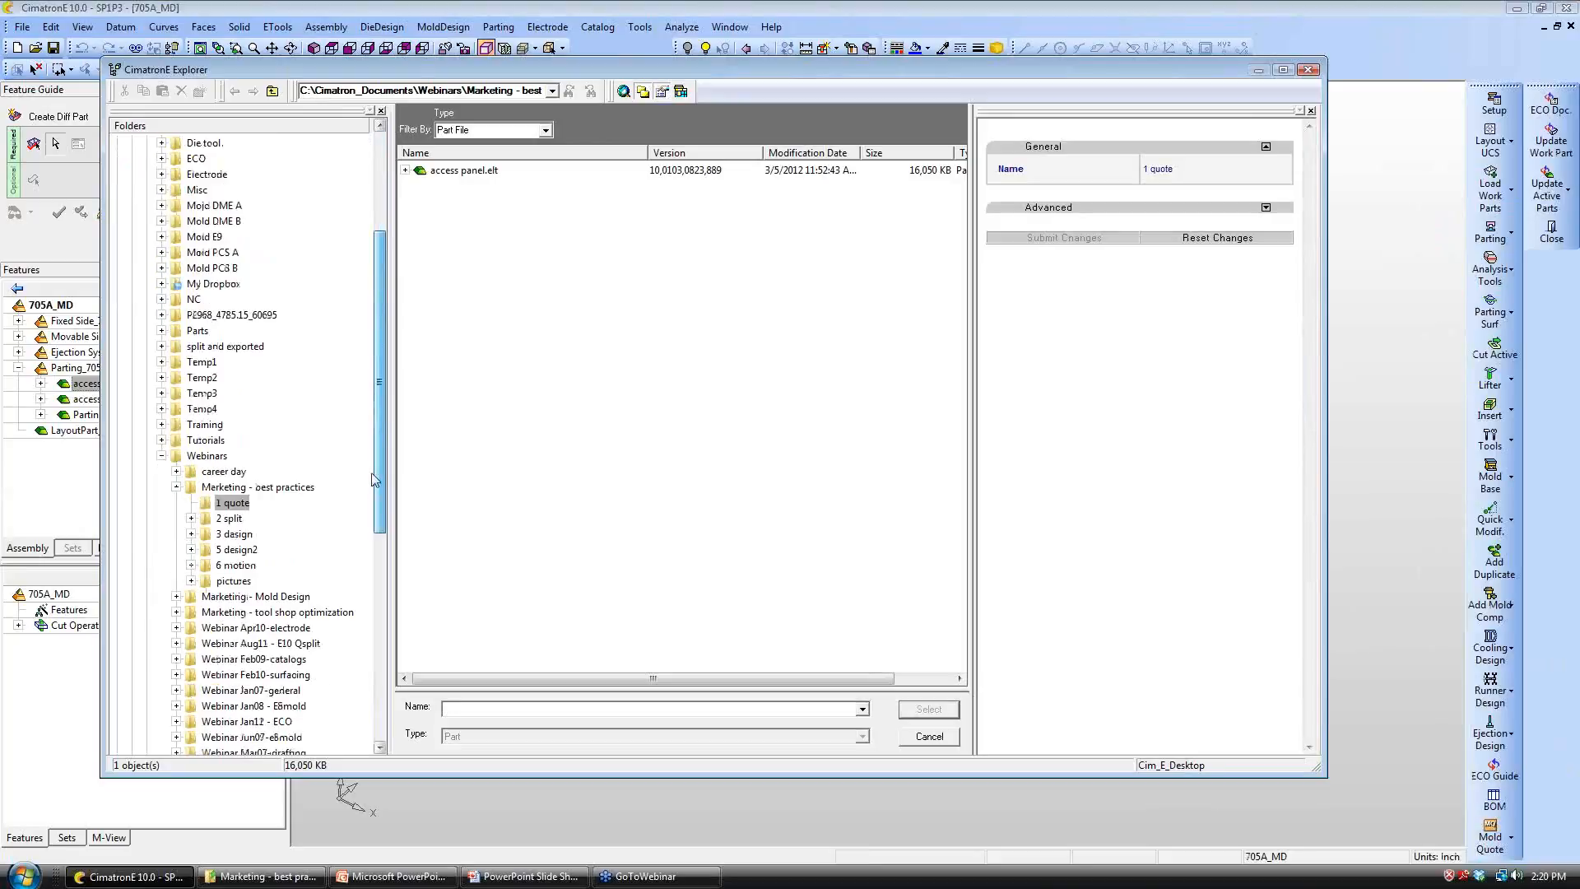
left_click(233, 550)
left_click(473, 187)
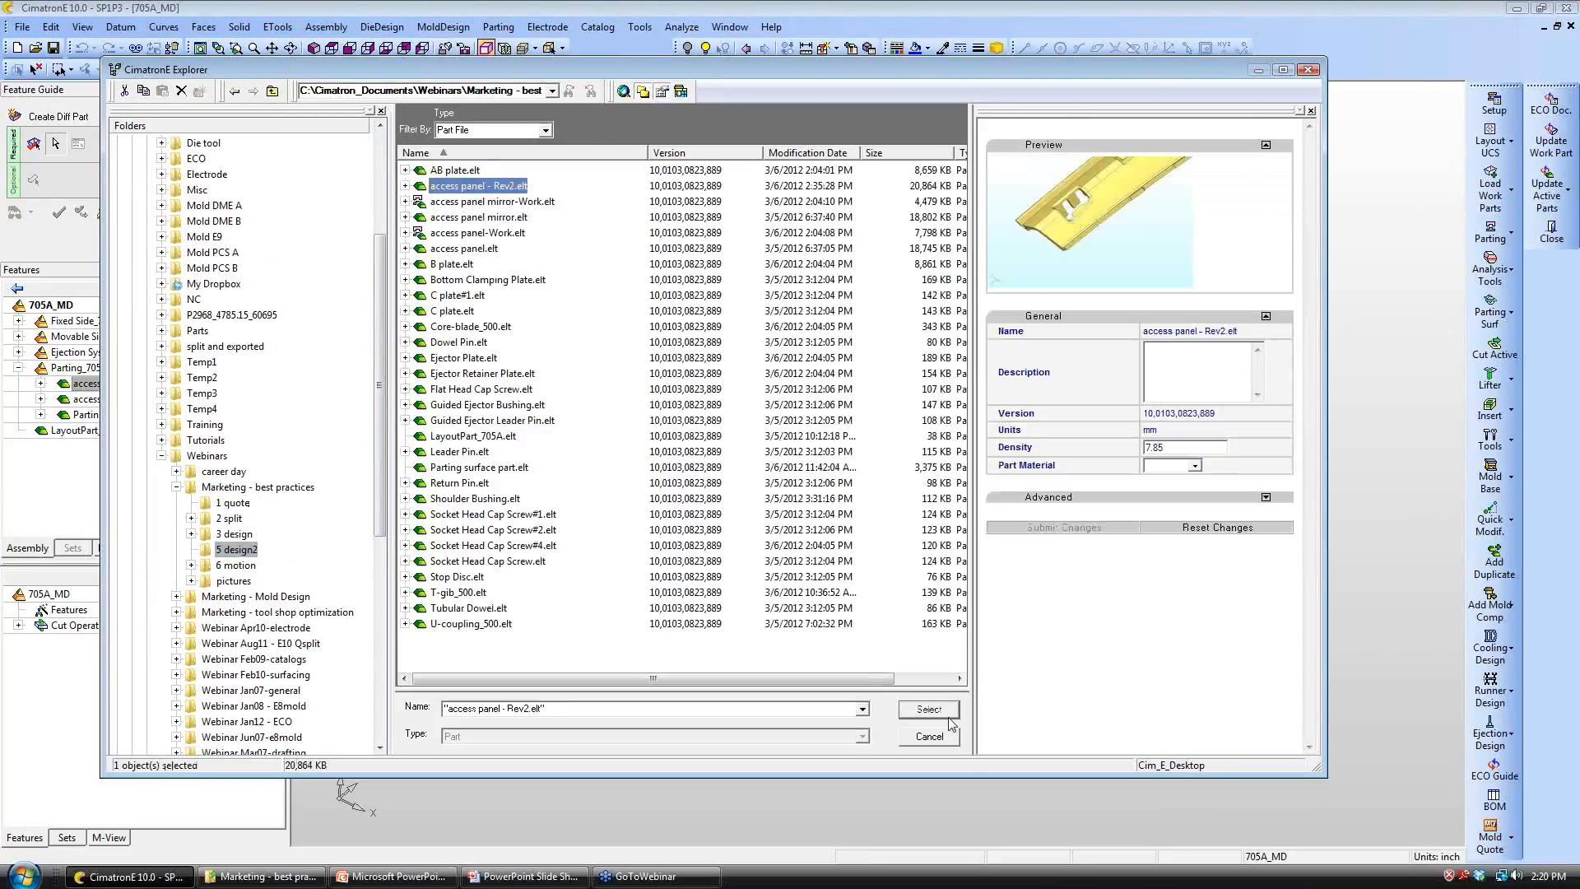
left_click(929, 709)
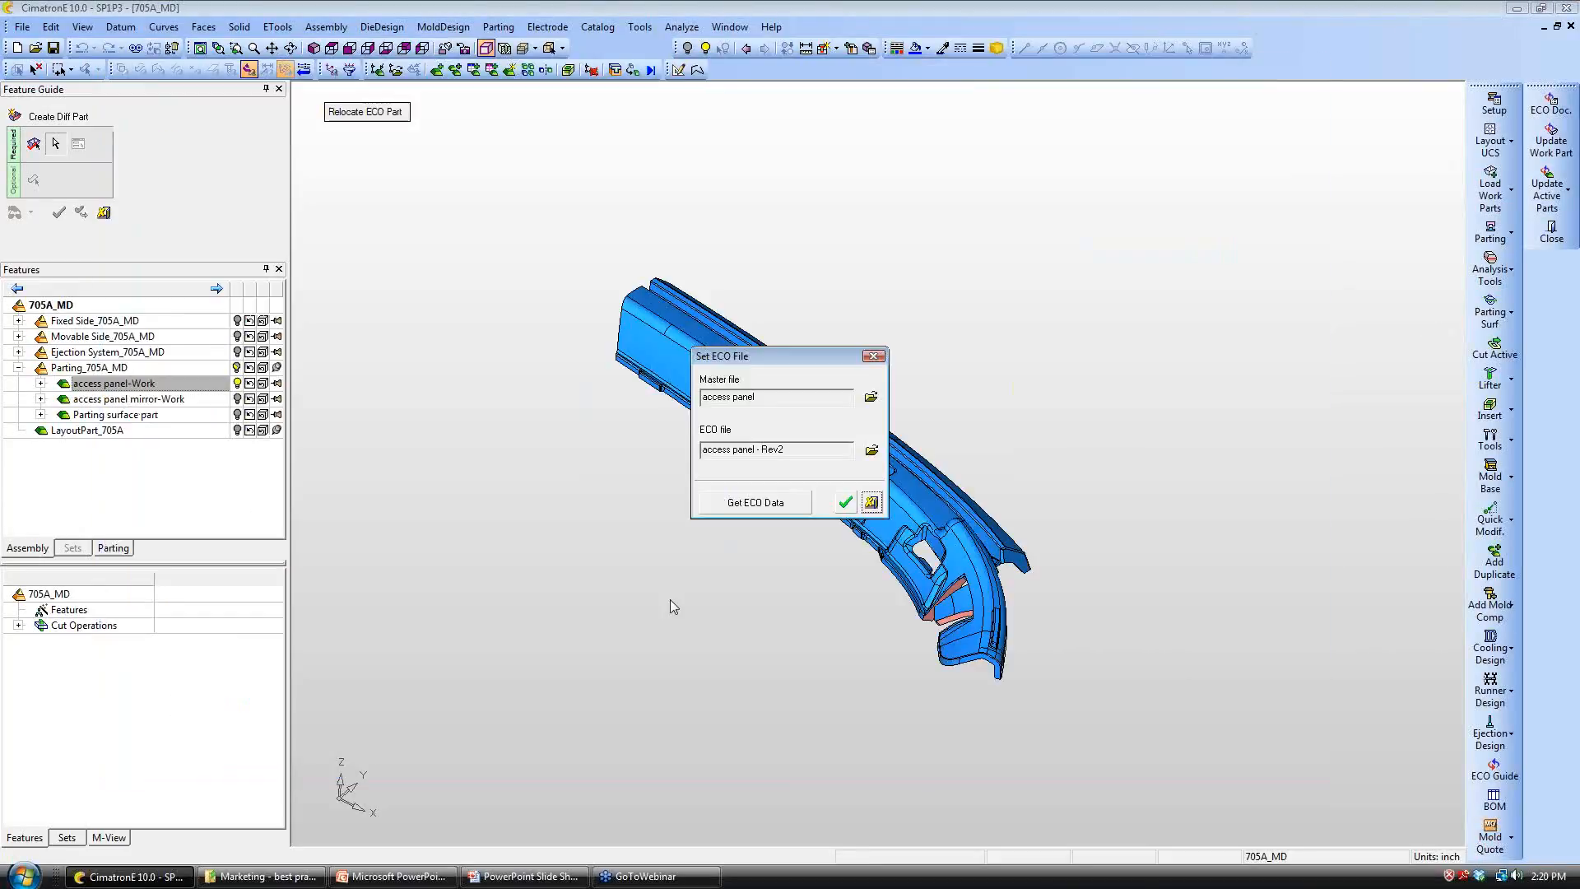
left_click(845, 502)
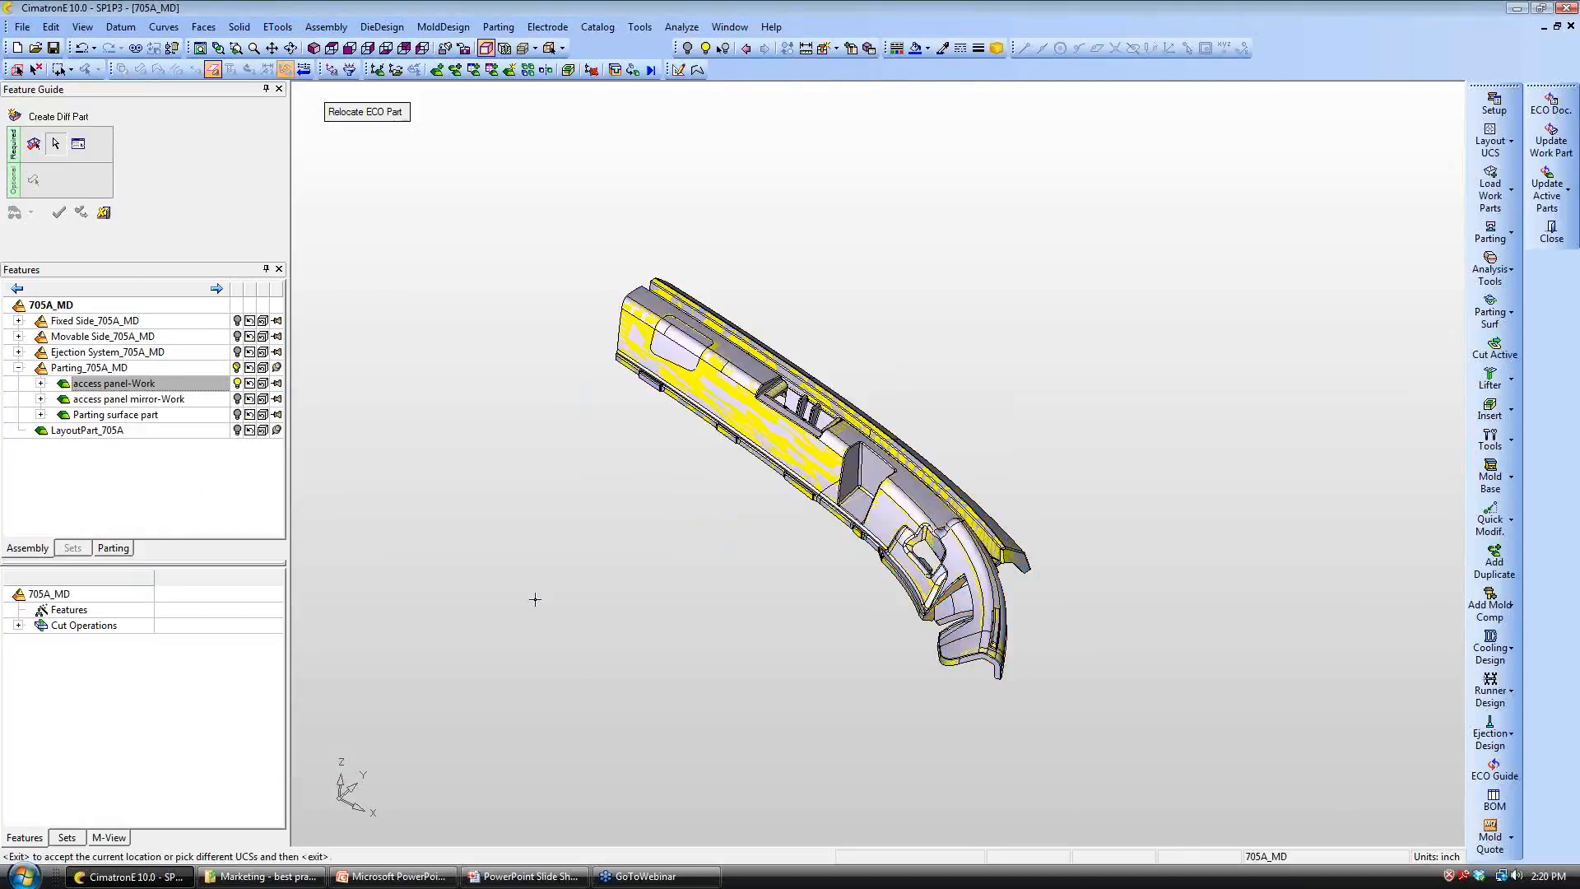
middle_click(531, 568)
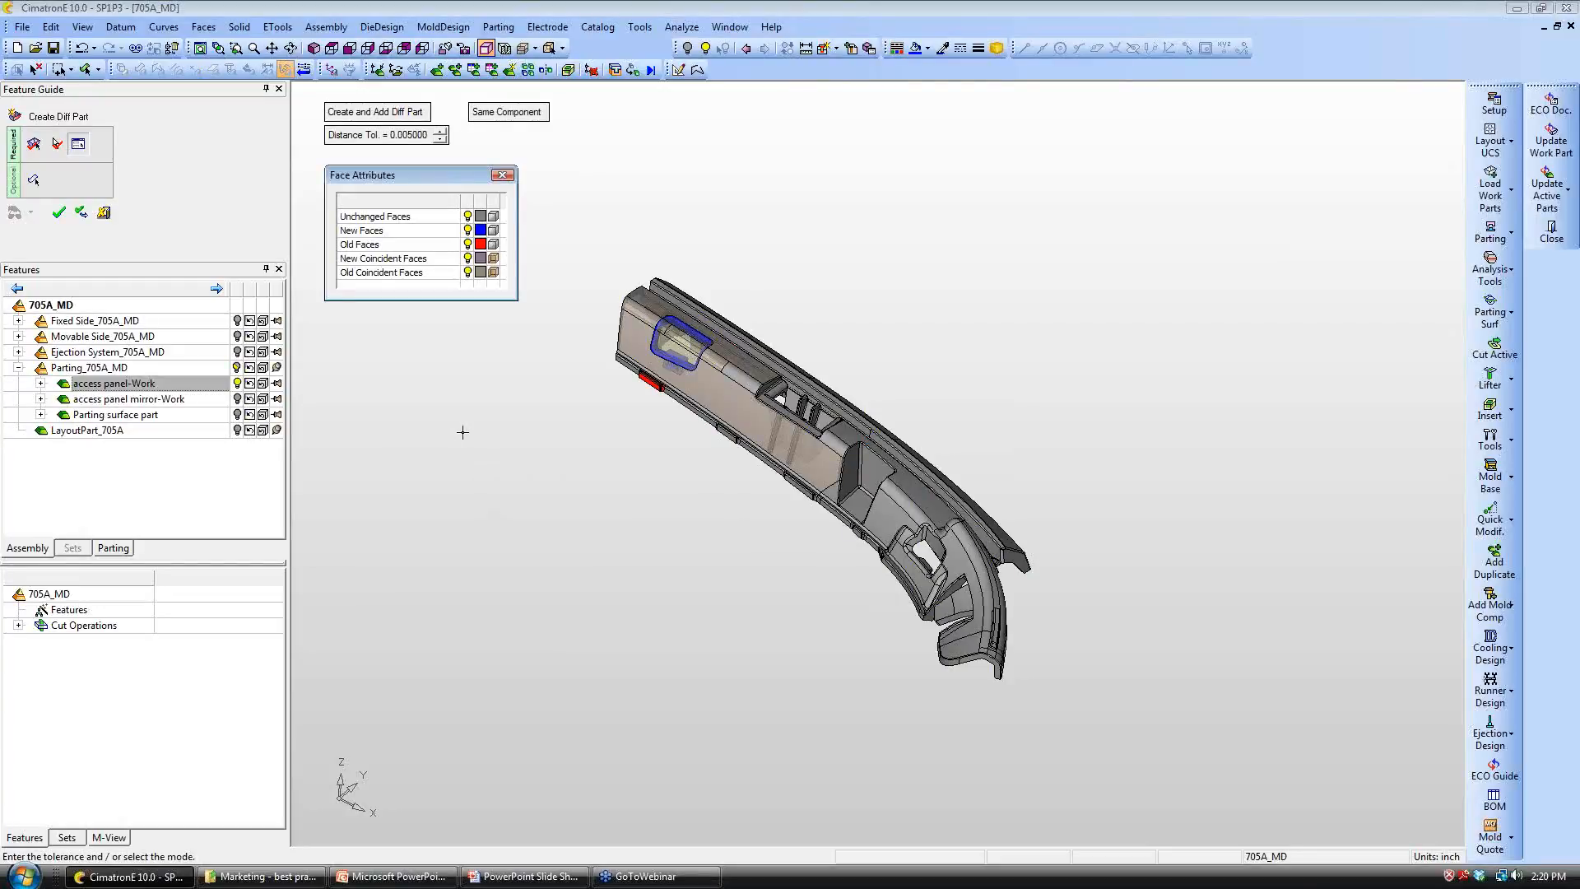
Step: Hide the unchanged, new coincident and old coincident faces and examine the remaining new and old faces from both sides
middle_click_drag(462, 431, 535, 441, "ctrl")
middle_click_drag(632, 575, 691, 621, "ctrl")
right_click_drag(692, 621, 780, 495, "ctrl")
middle_click_drag(781, 495, 862, 609, "ctrl")
right_click_drag(863, 609, 873, 539, "ctrl")
left_click(467, 217)
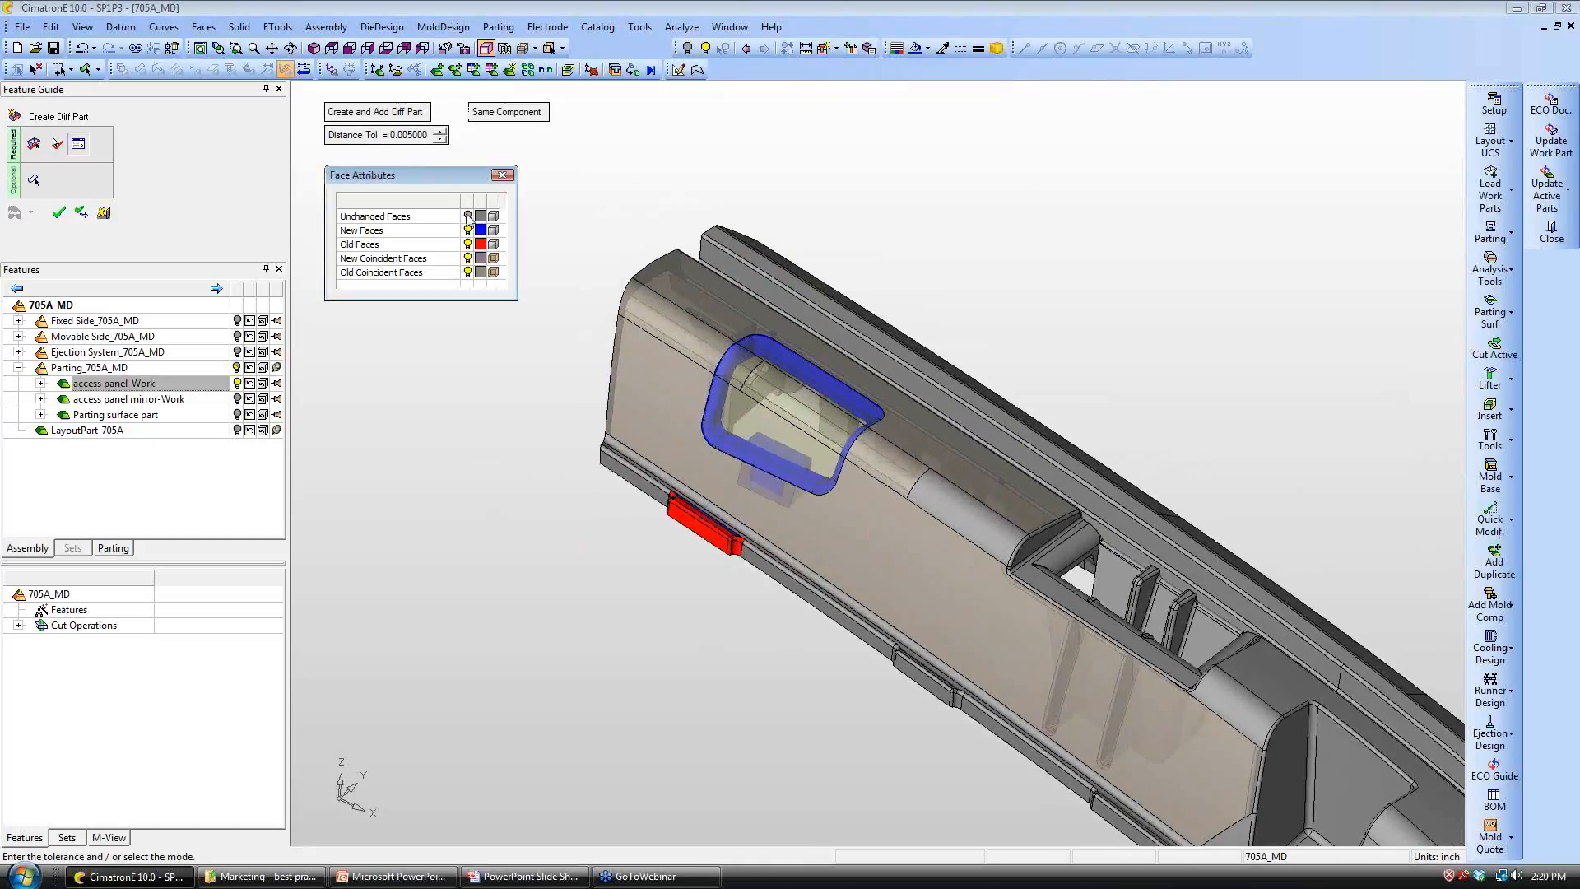
mouse_move(961, 591)
left_mouse_down("ctrl")
mouse_move(956, 503)
mouse_move(959, 575)
left_mouse_up("ctrl")
middle_click_drag(923, 586, 994, 573, "ctrl")
right_click_drag(994, 573, 994, 550, "ctrl")
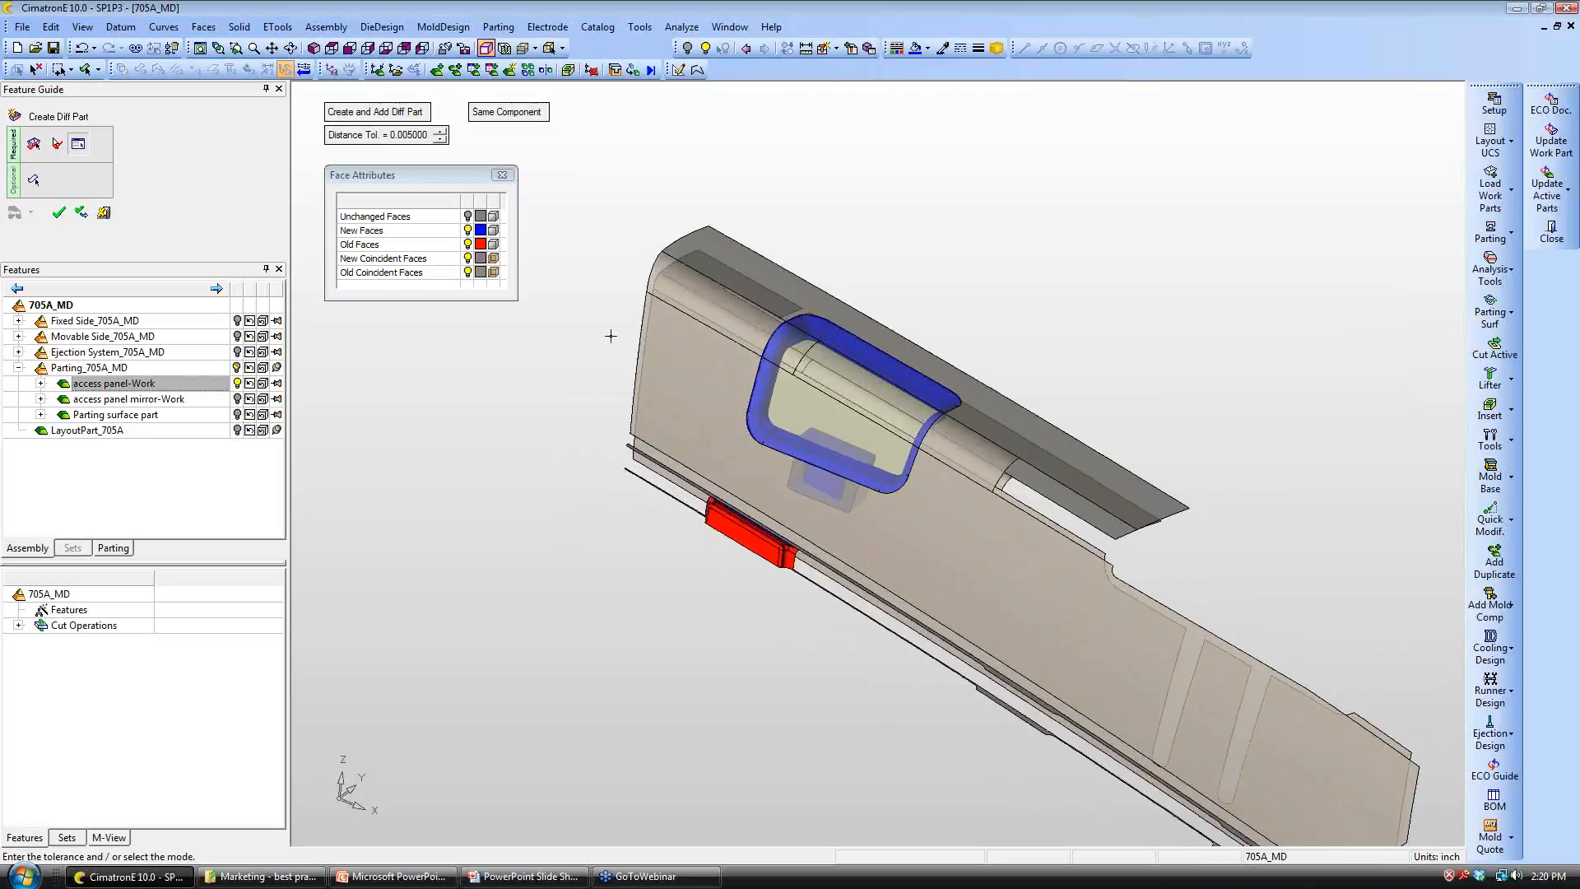
left_click(468, 257)
left_click(467, 258)
left_click(467, 271)
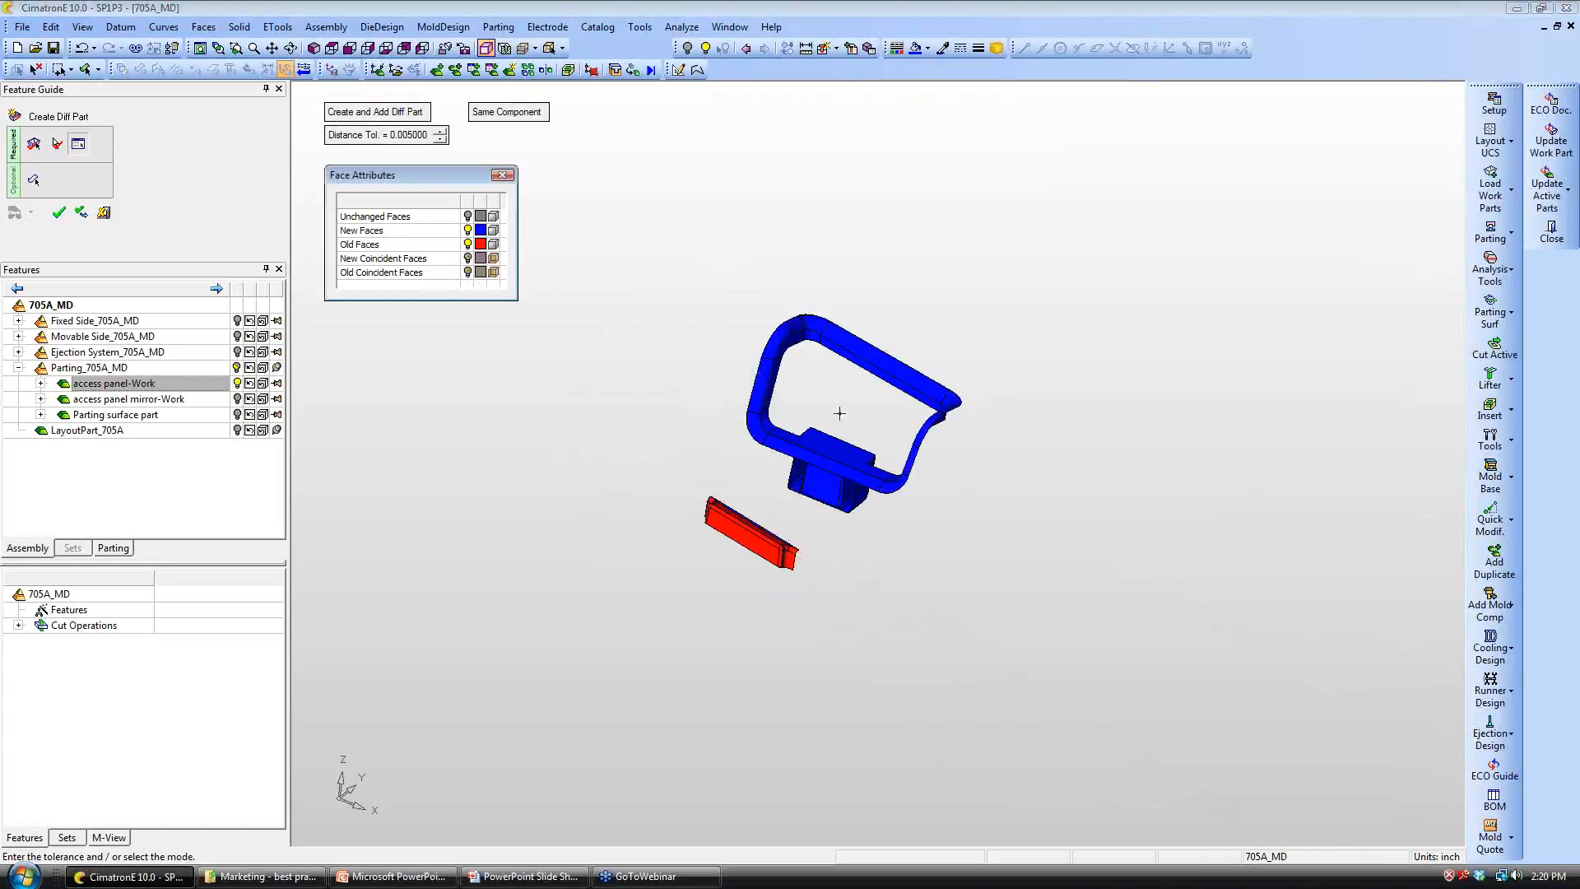
left_click_drag(847, 555, 971, 551, "ctrl")
Step: Restore the unchanged and coincident faces and create the diff part for the access panel in the parting assembly
left_click(467, 216)
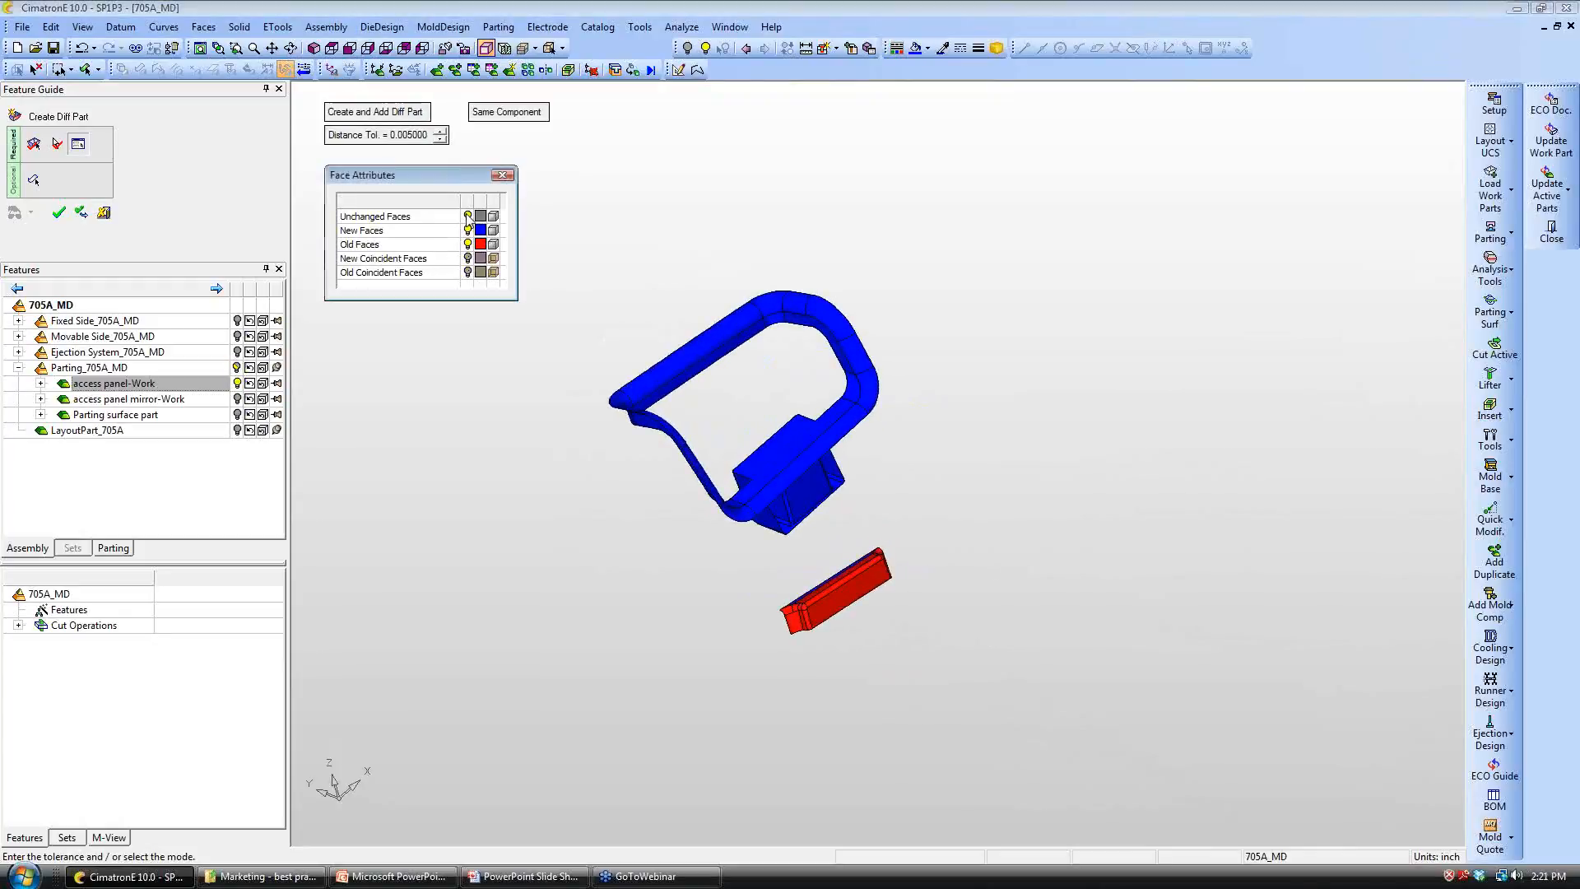
left_click(468, 258)
left_click(468, 272)
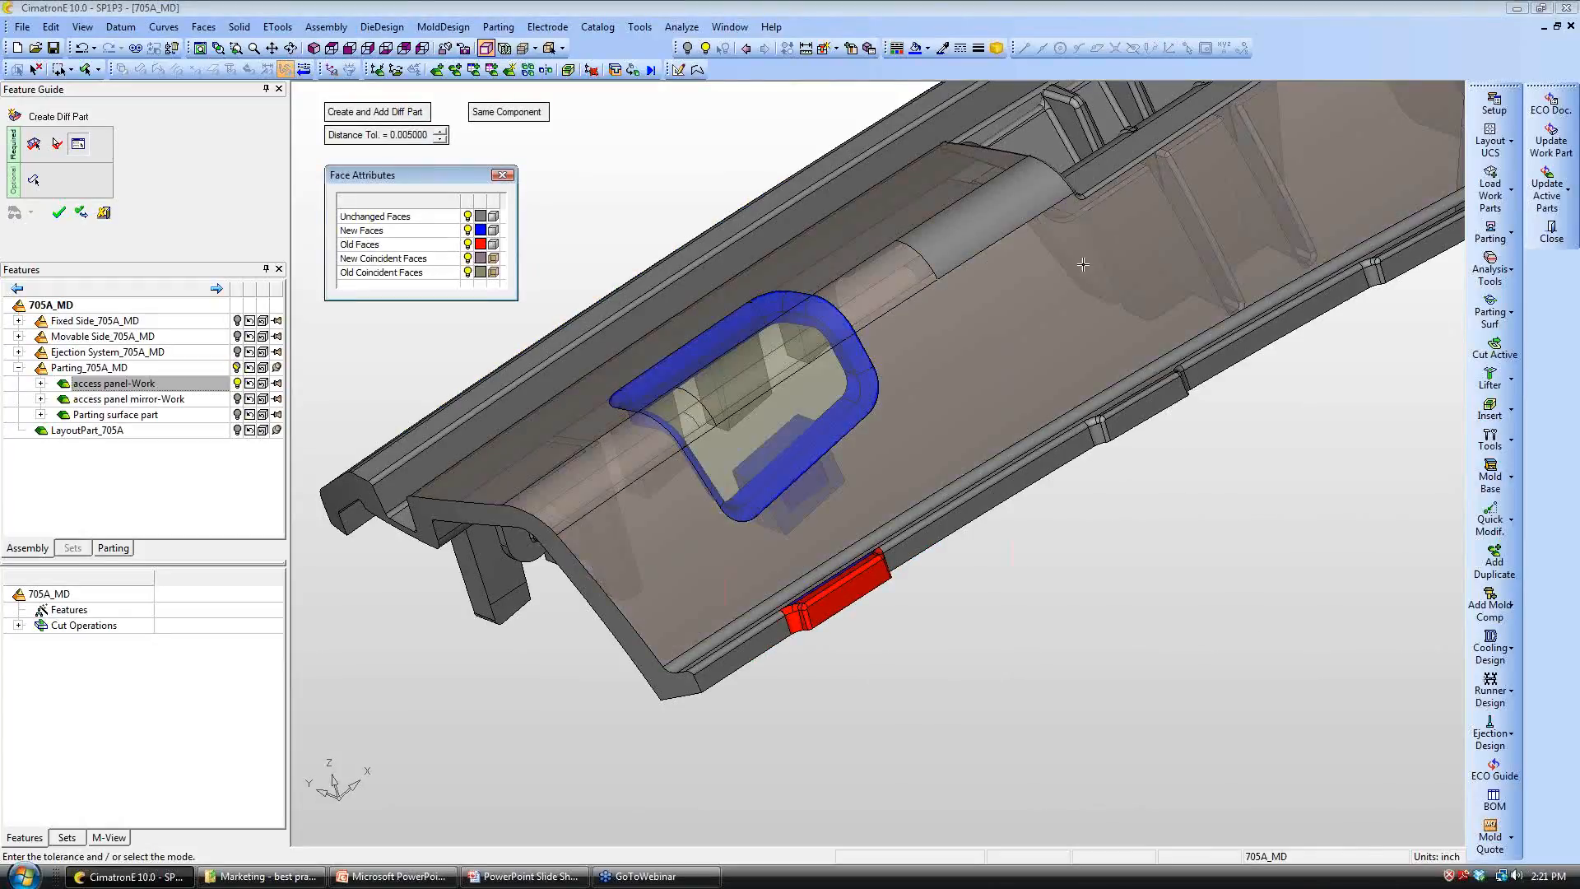
scroll(872, 461, "down", 3)
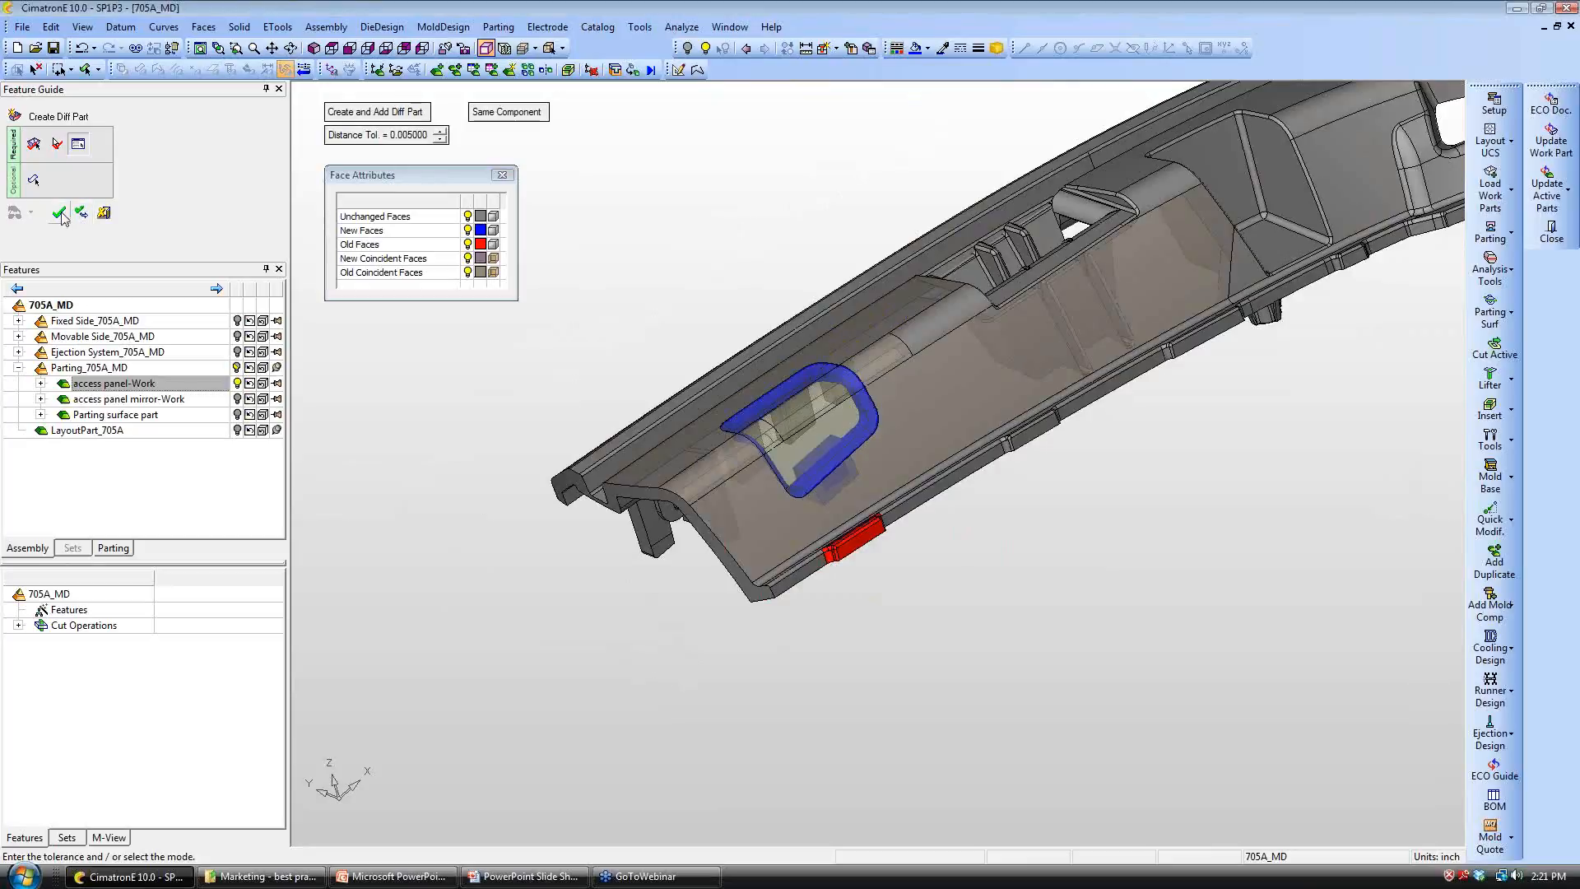
left_click(60, 214)
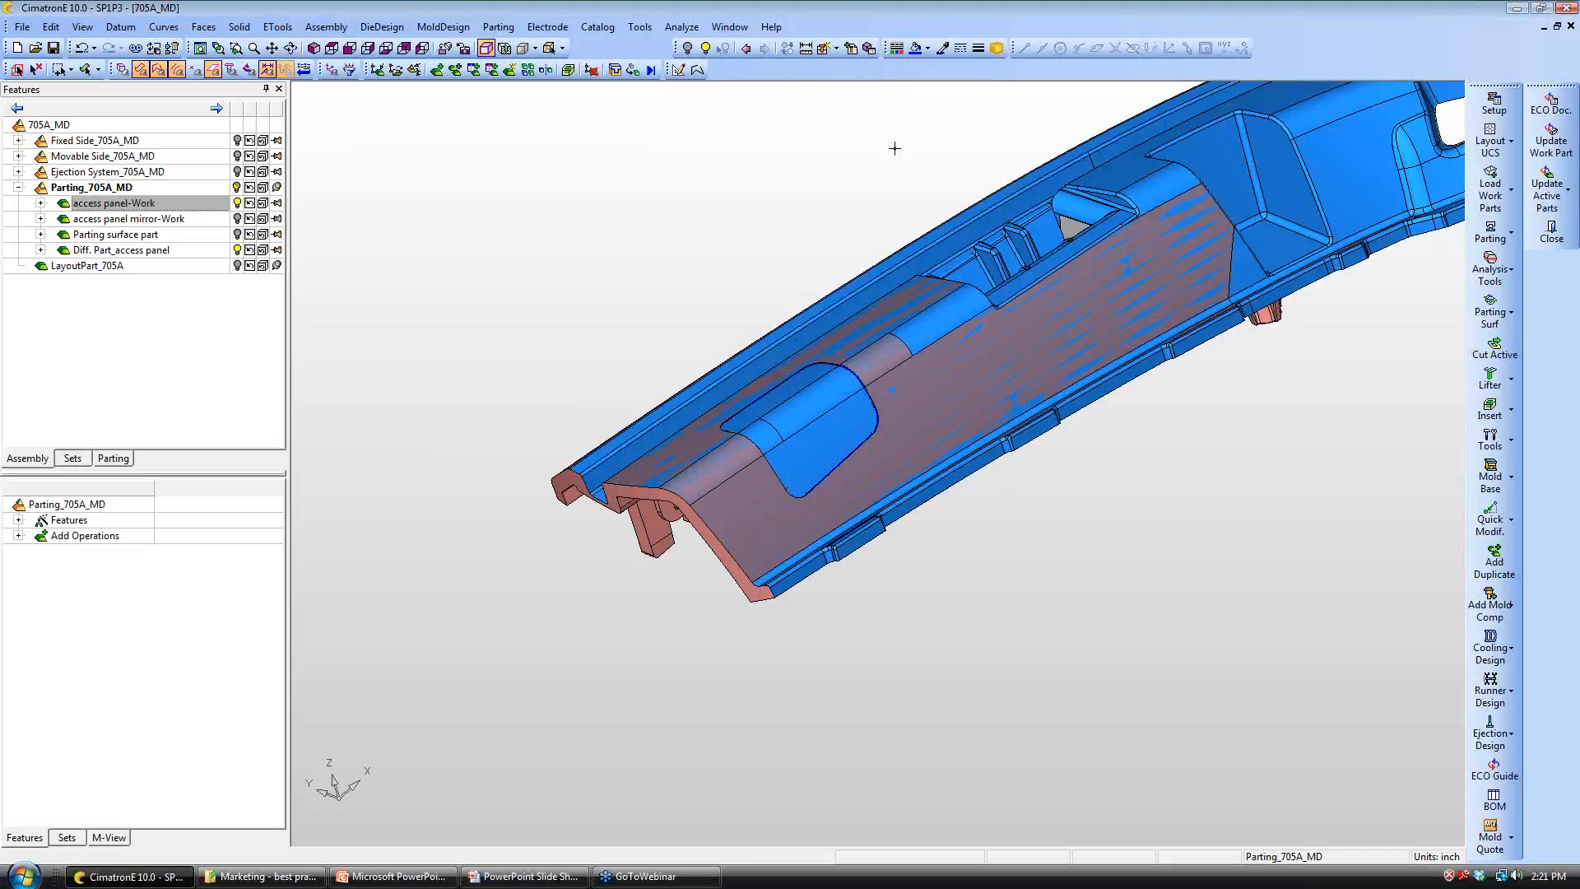
Step: Start Delete Old Faces with the access panel diff part, limiting deletion to active faces and showing the deleted faces
left_click(1567, 189)
left_click(1465, 202)
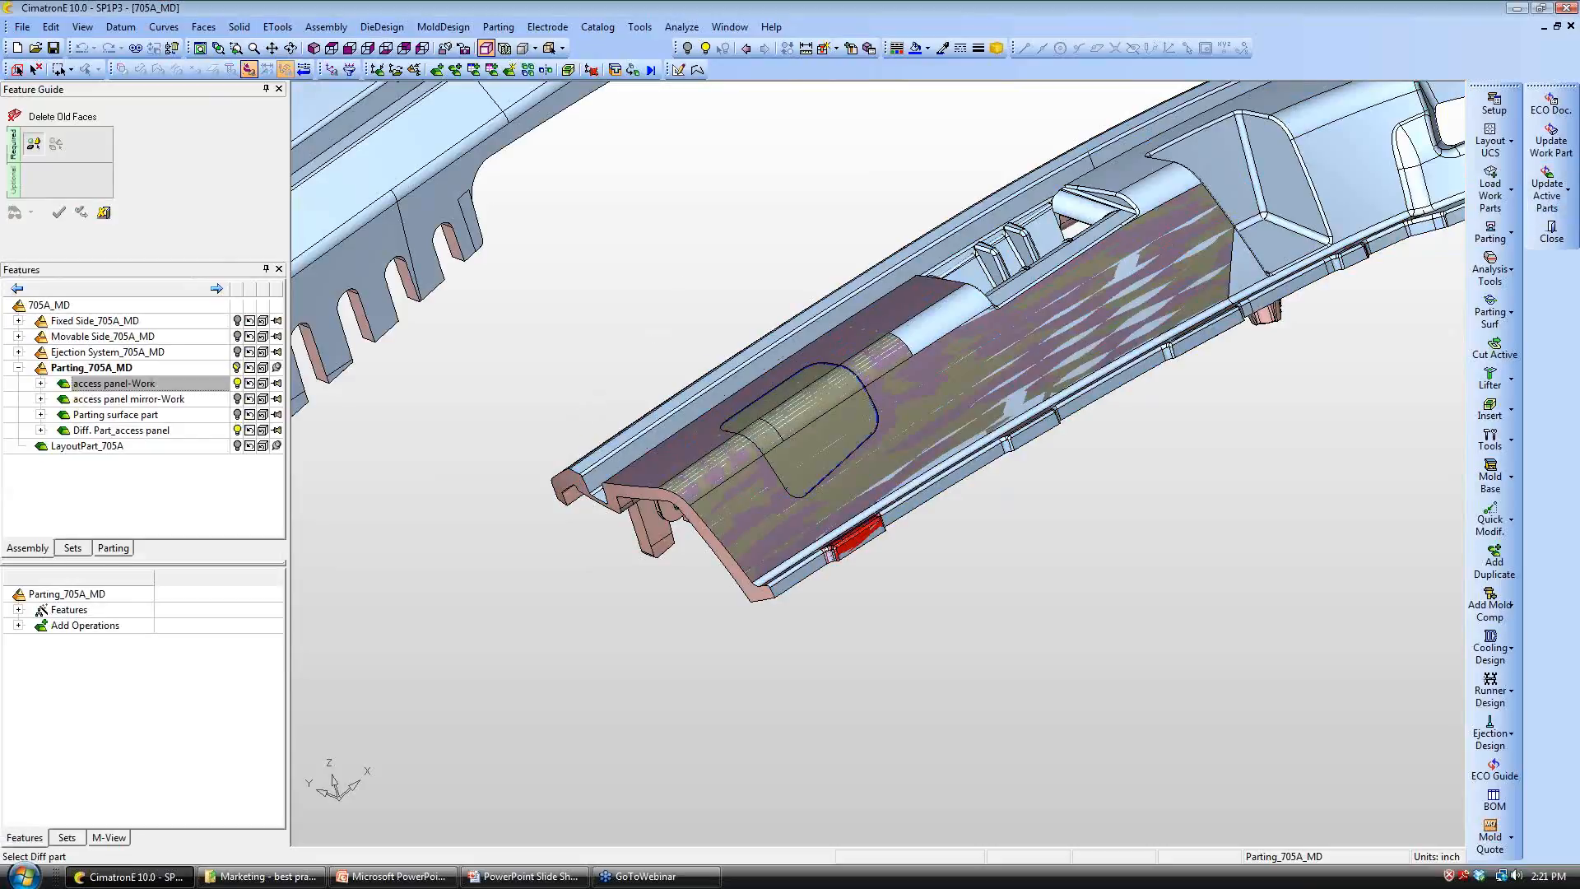
scroll(689, 334, "down", 2)
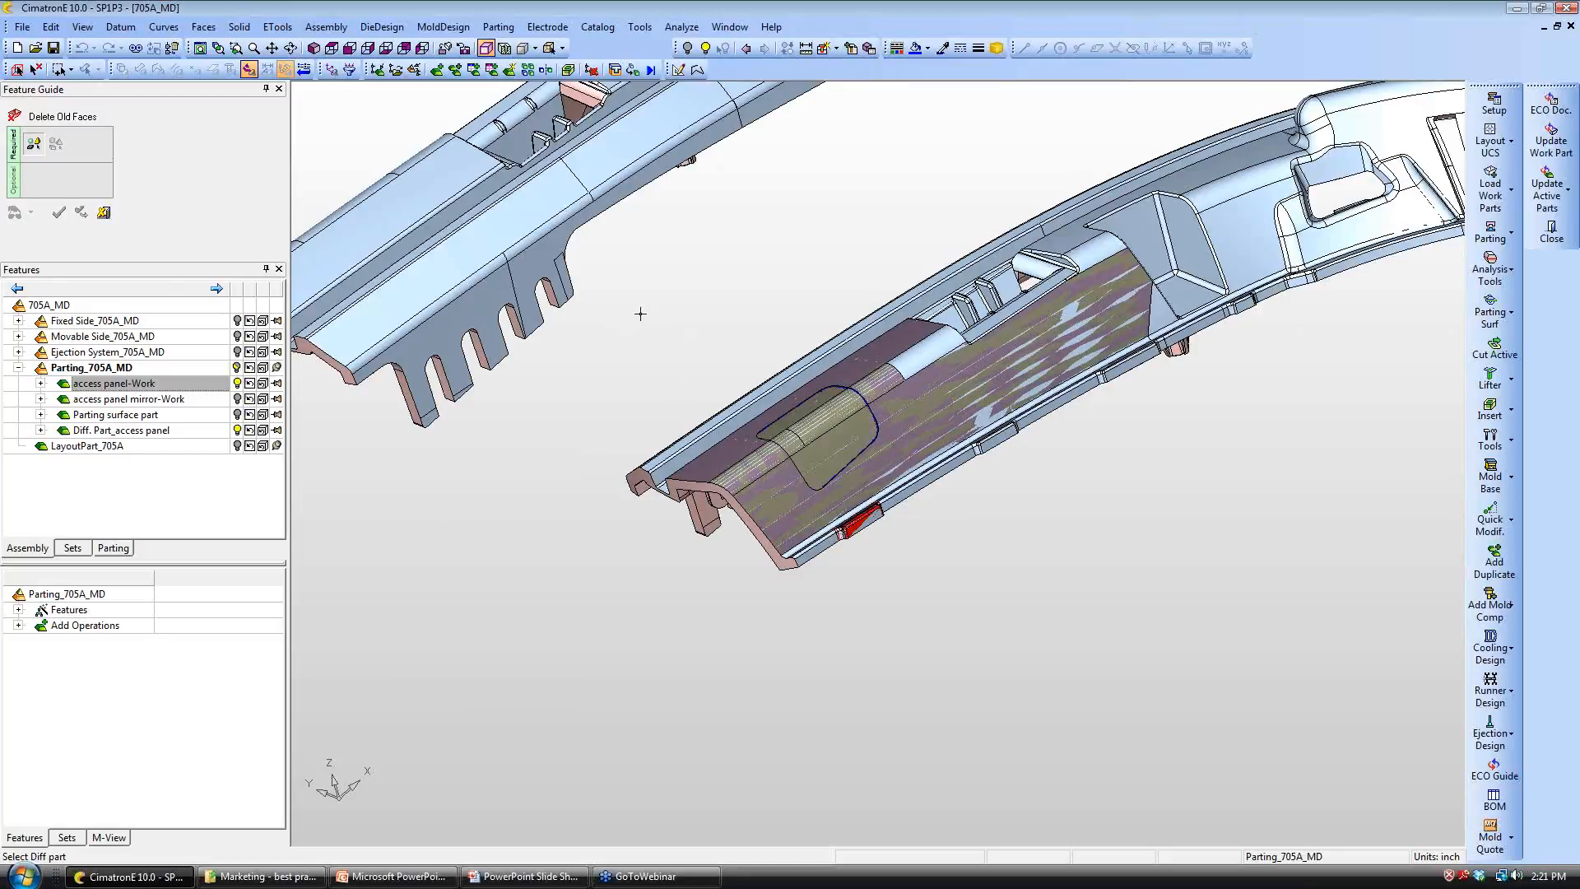
left_click(757, 453)
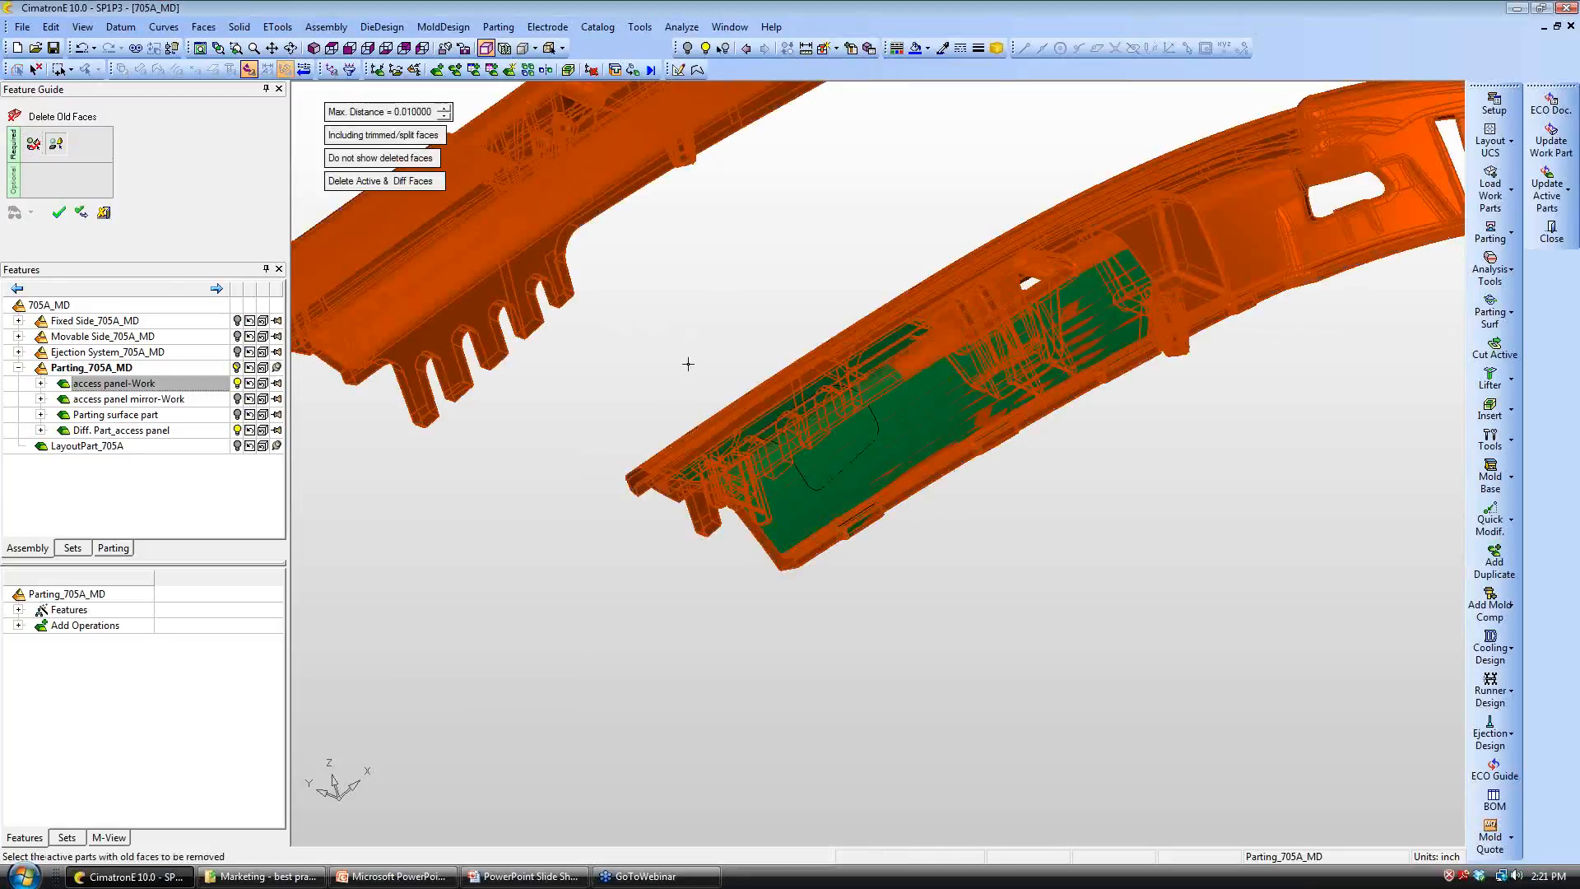
left_click(341, 183)
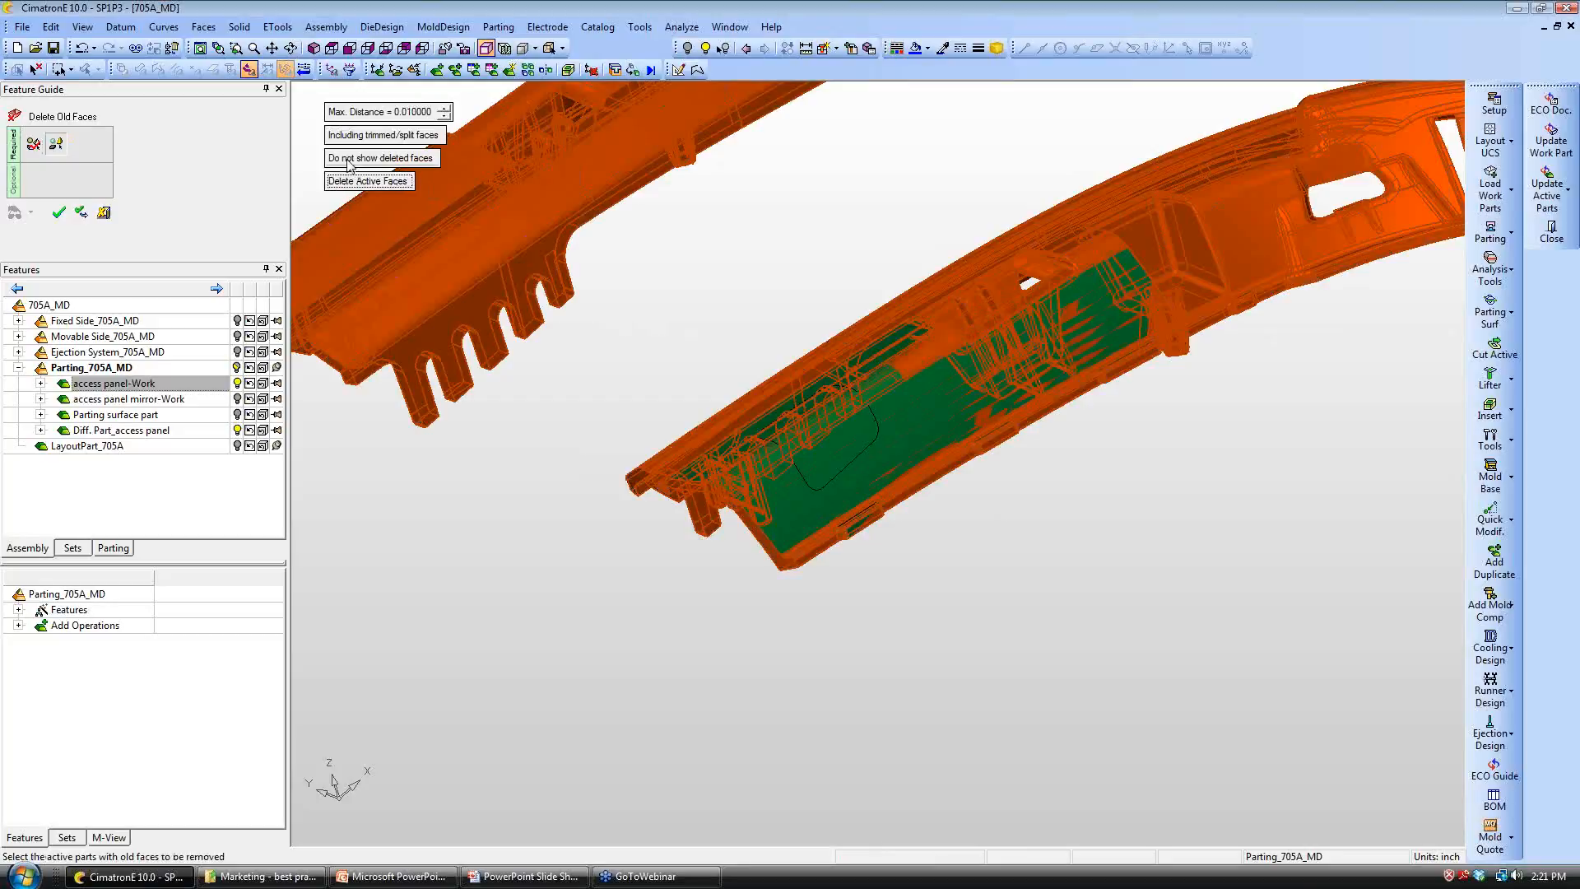
left_click(367, 158)
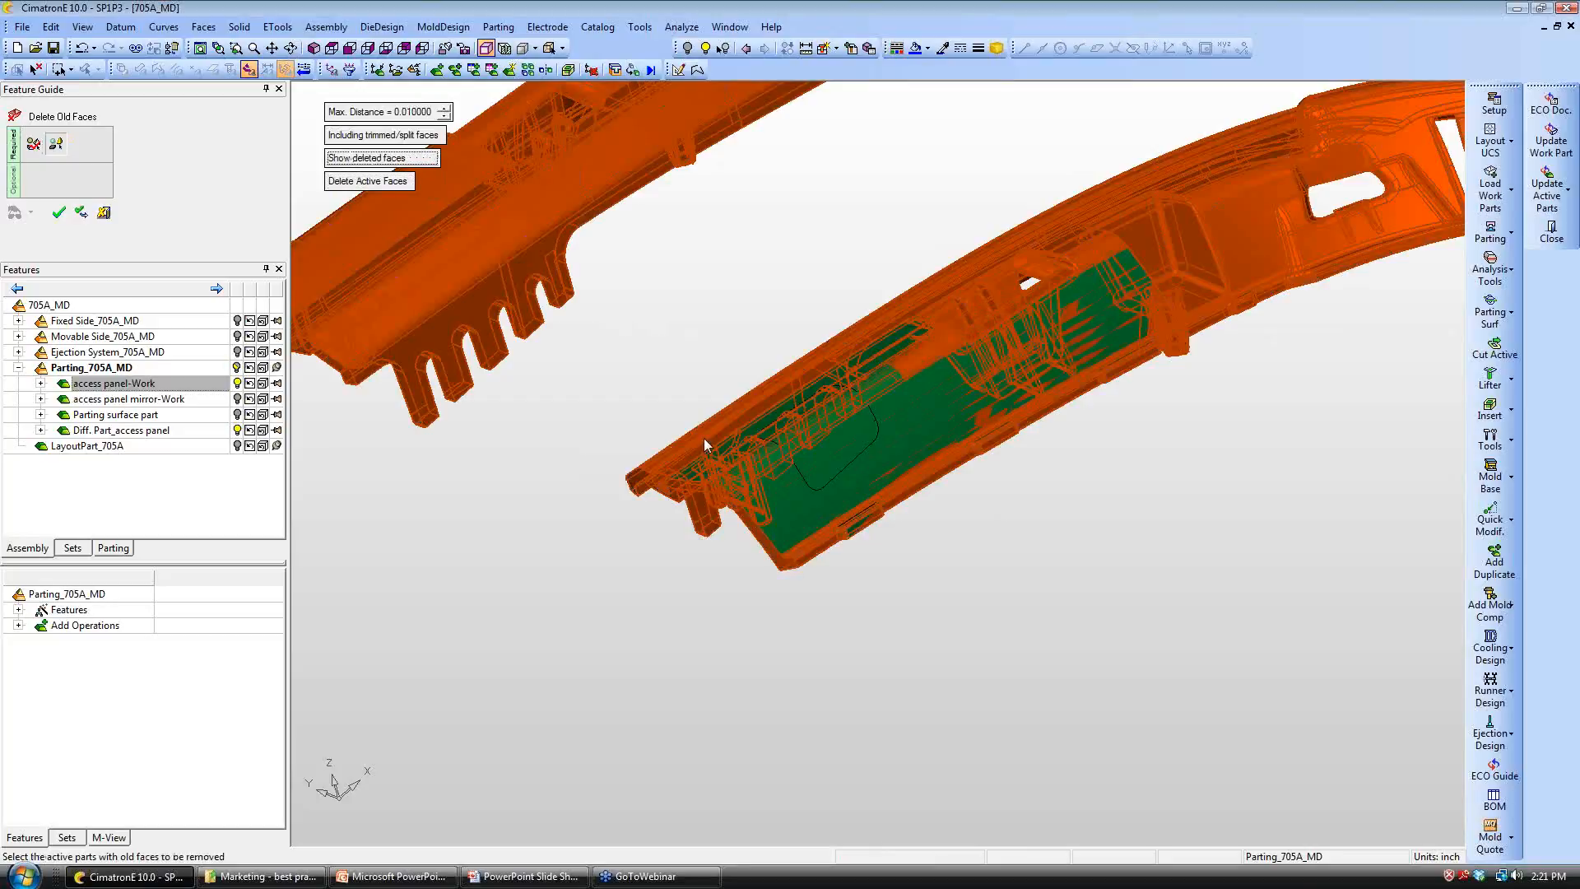
Step: Run the old-face removal on the active parts, including Core-blade_500, AB plate and B plate, and accept it
middle_click(706, 444)
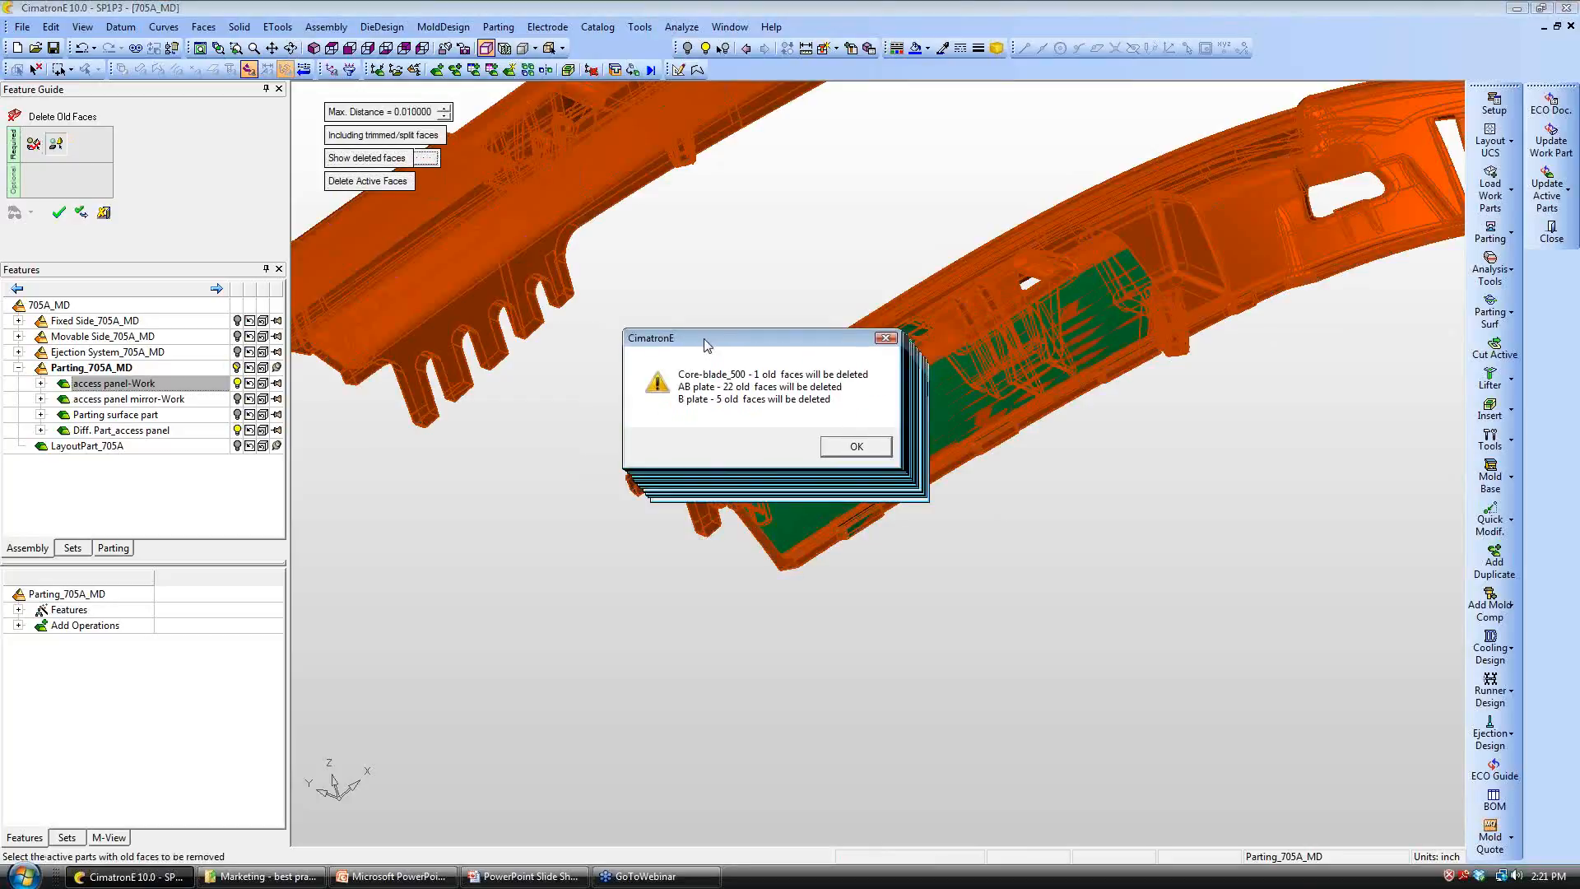
left_click_drag(708, 344, 705, 340)
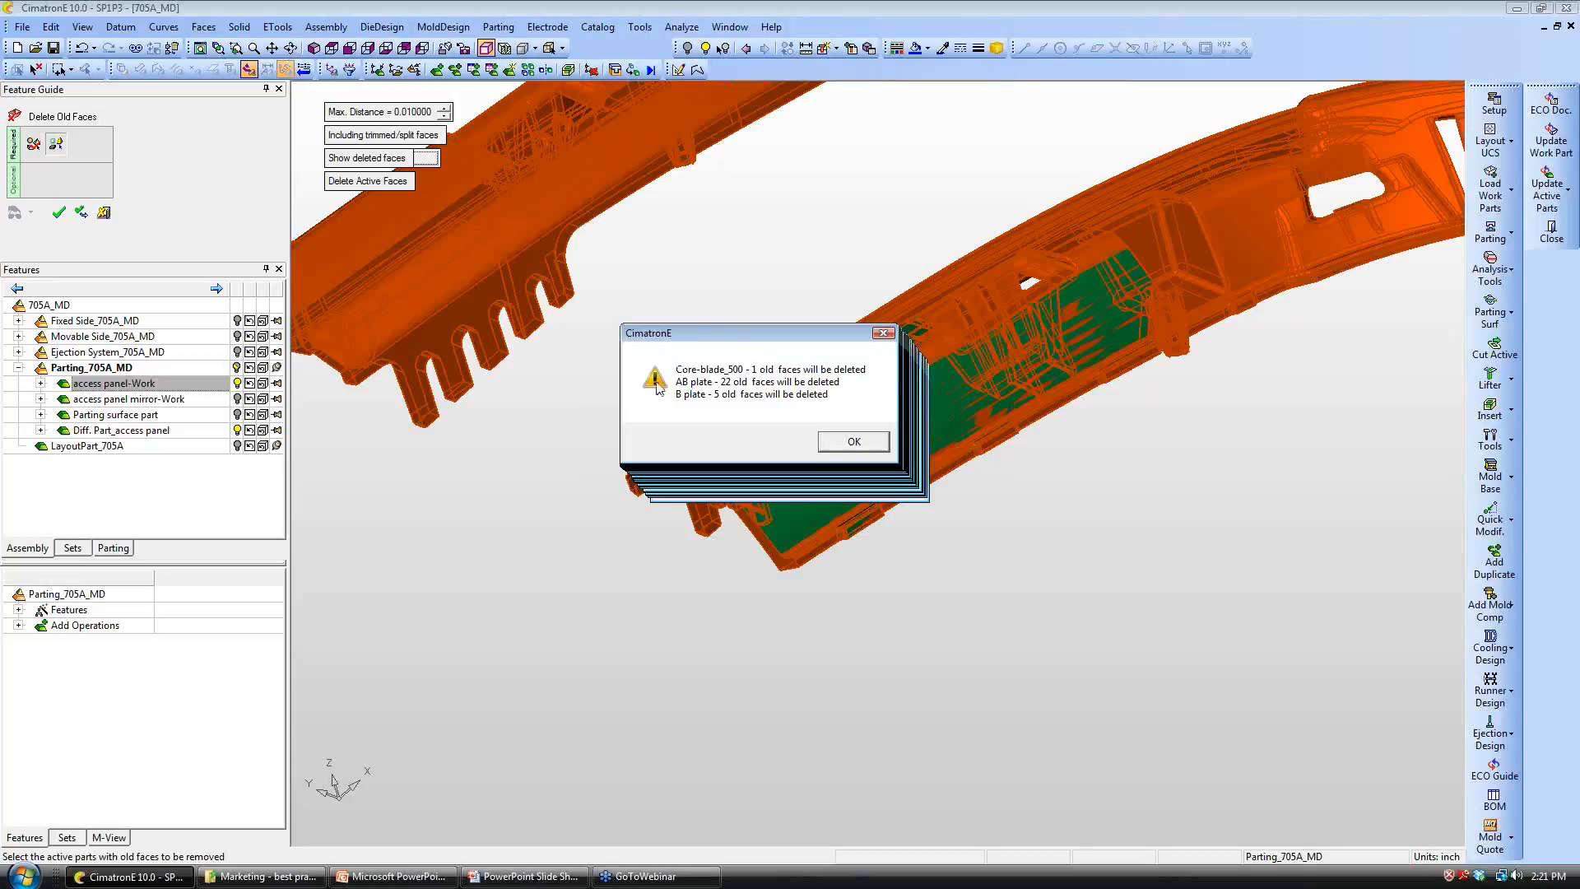
left_click(825, 444)
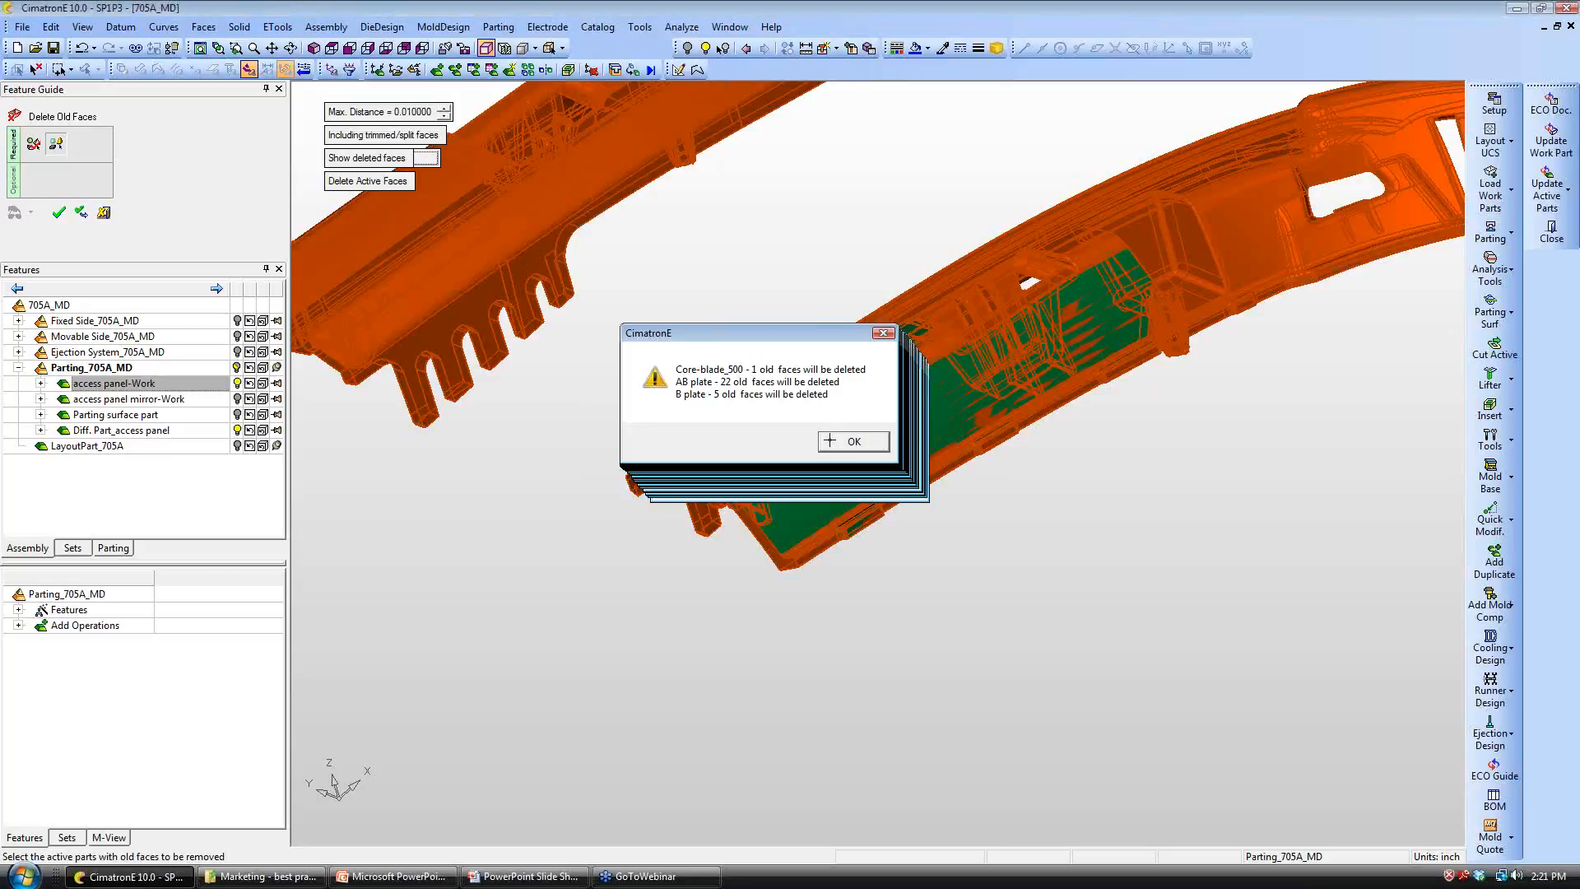
left_click(59, 213)
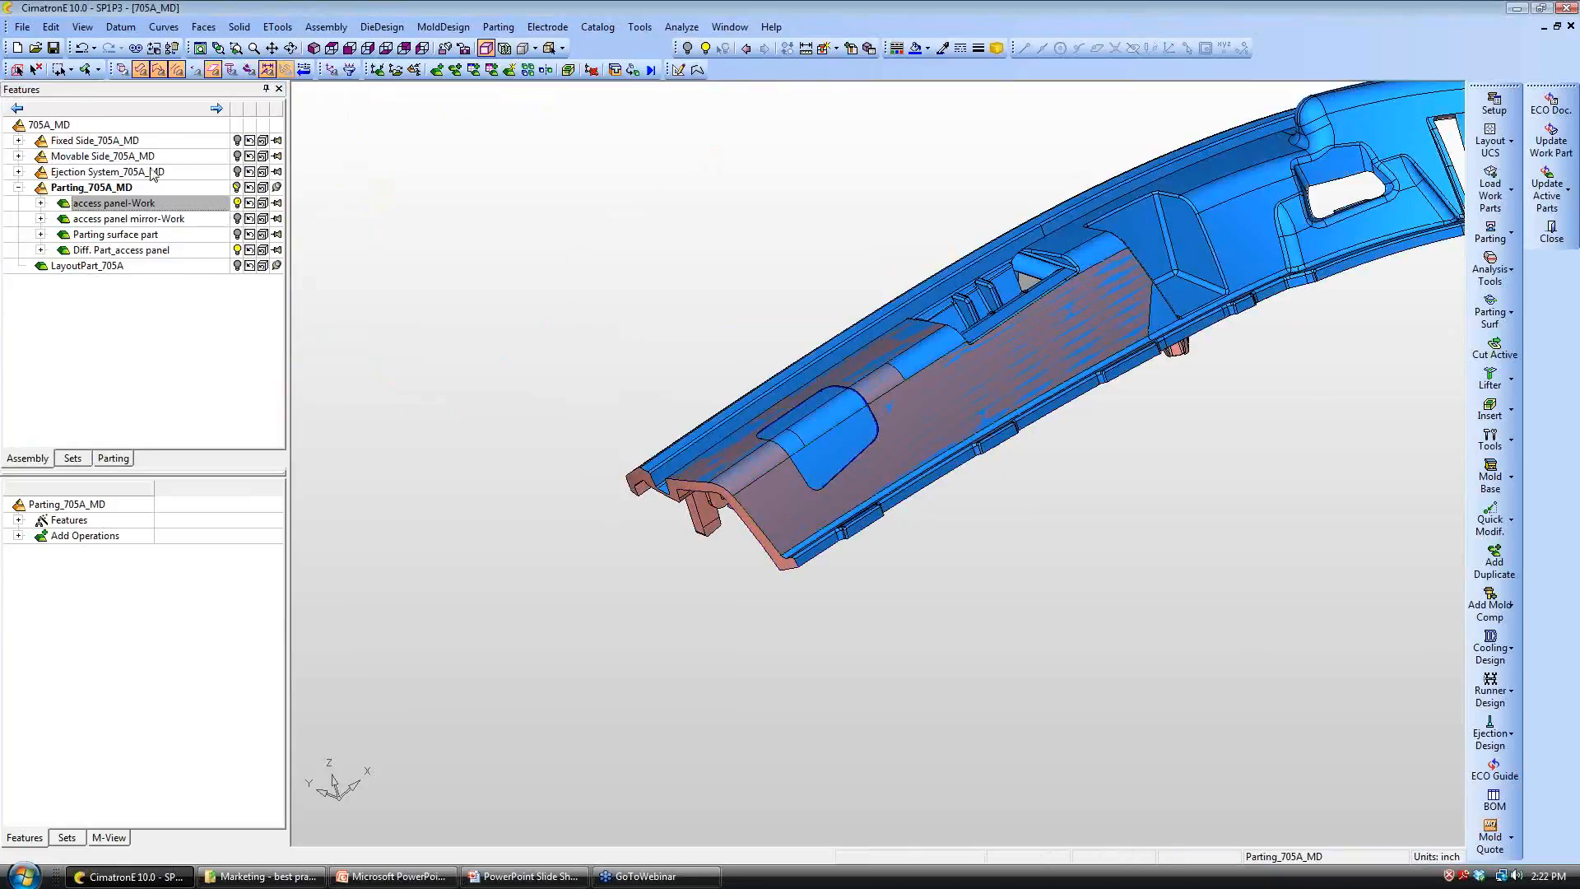
Step: Activate the 705A_MD top assembly, hide the parting assembly and display the movable-side B plate to inspect its panel area
double_click(104, 128)
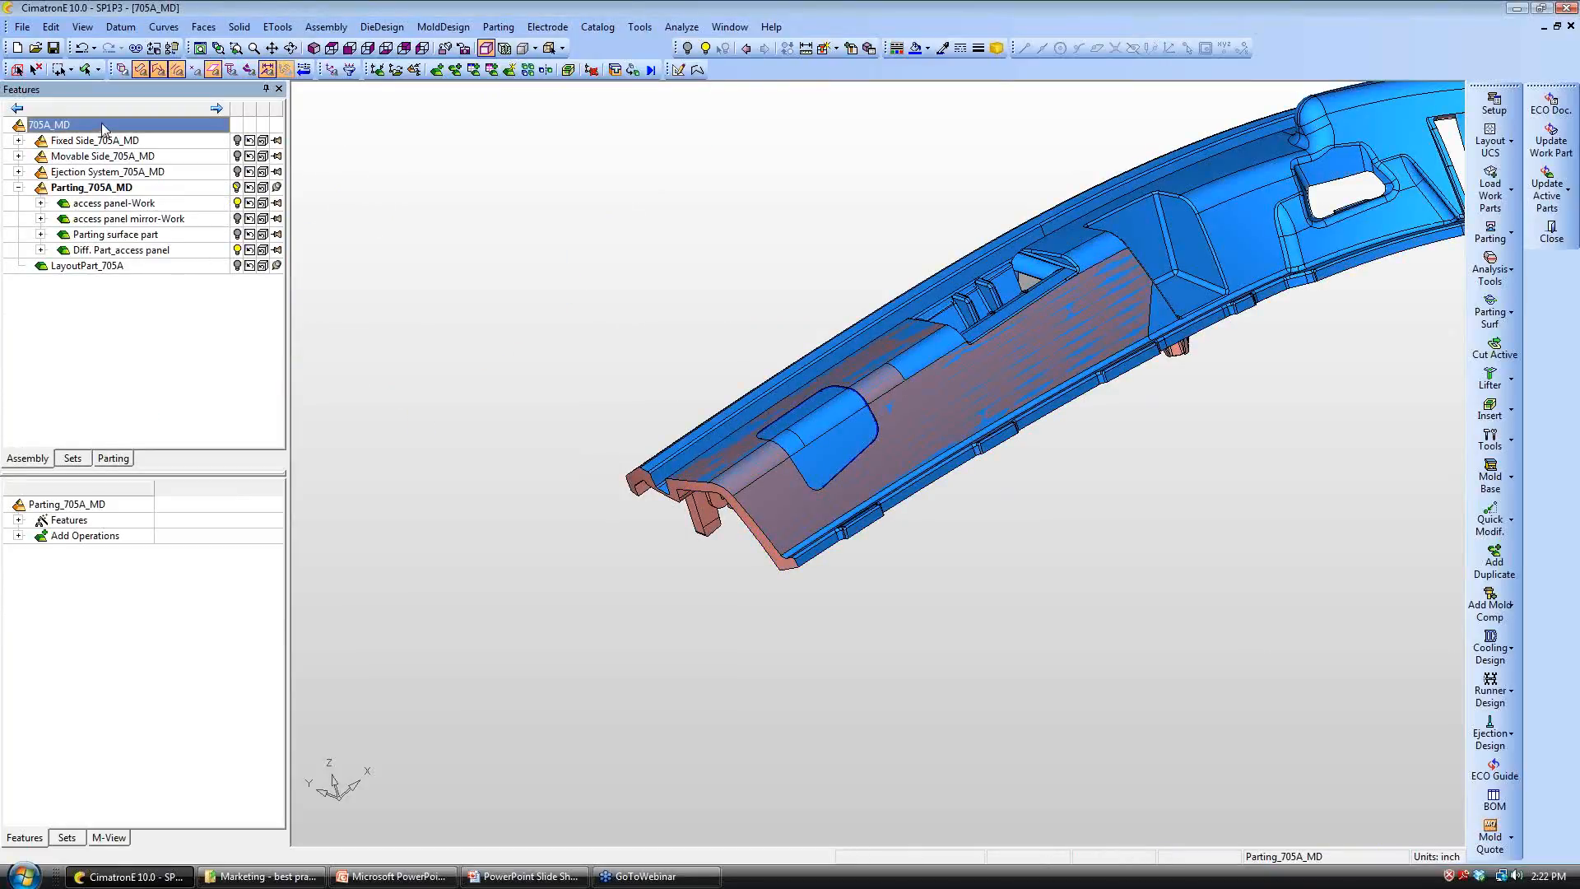
left_click(236, 189)
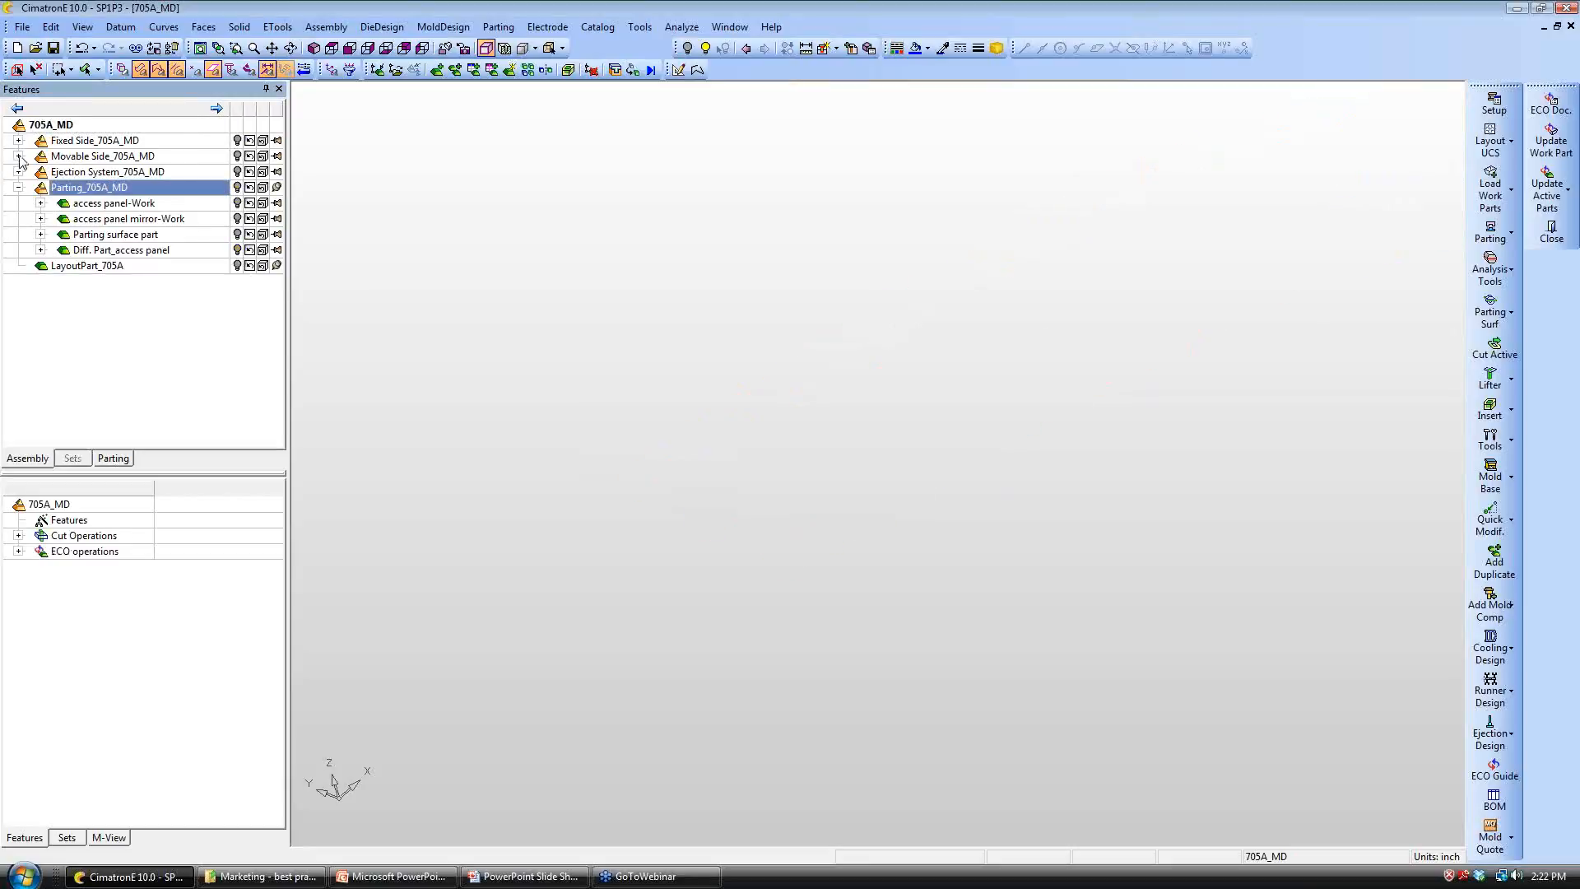
left_click(18, 157)
left_click(237, 171)
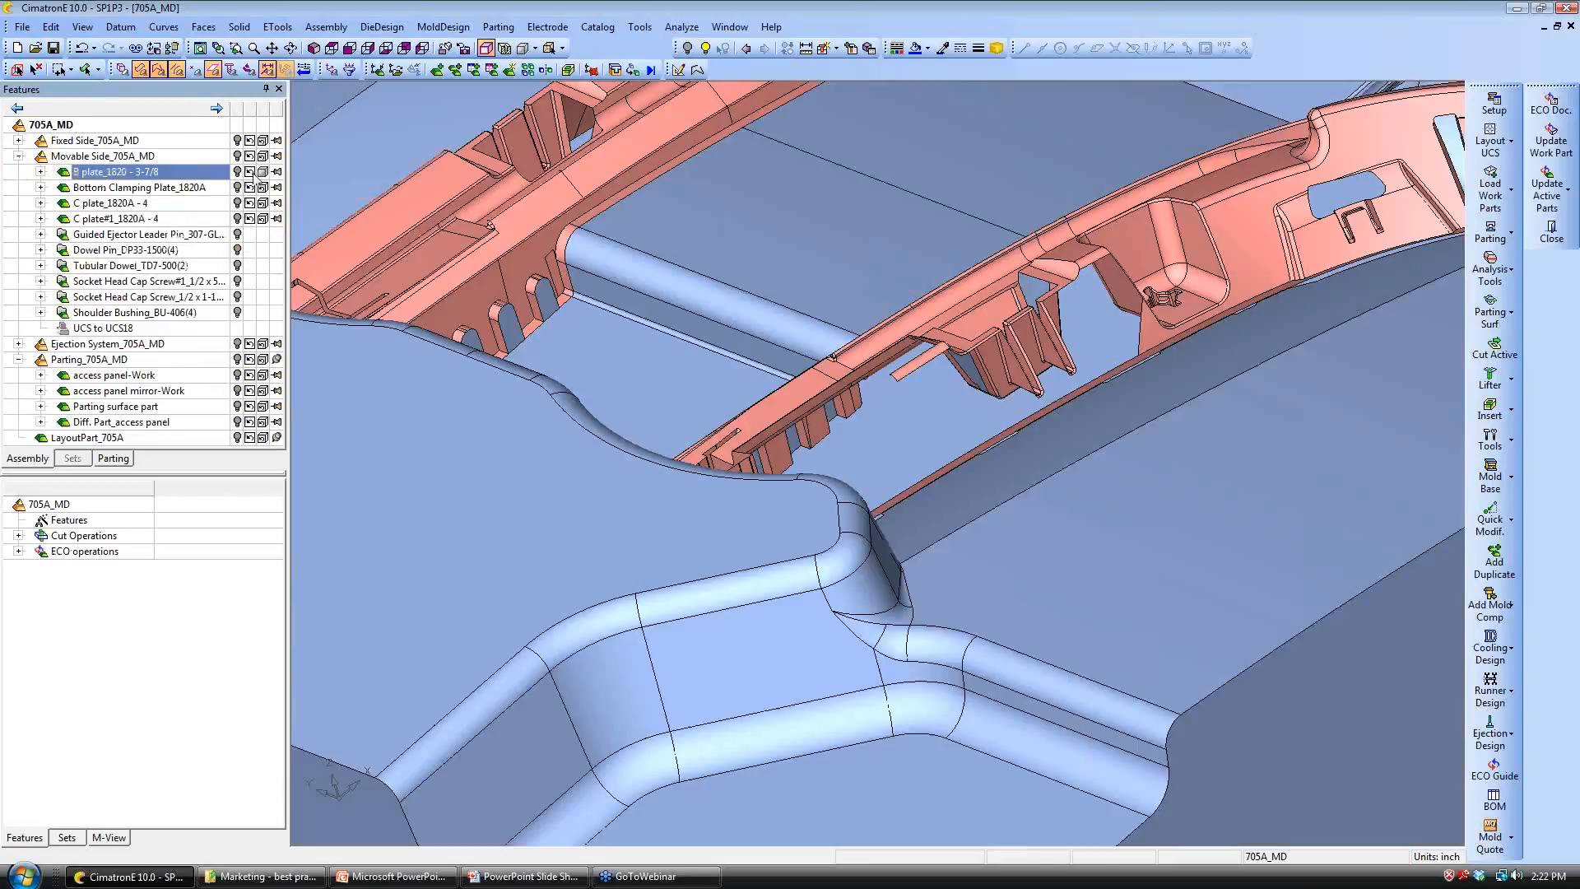
middle_click_drag(994, 551, 792, 570)
scroll(786, 555, "down", 3)
scroll(782, 585, "up", 4)
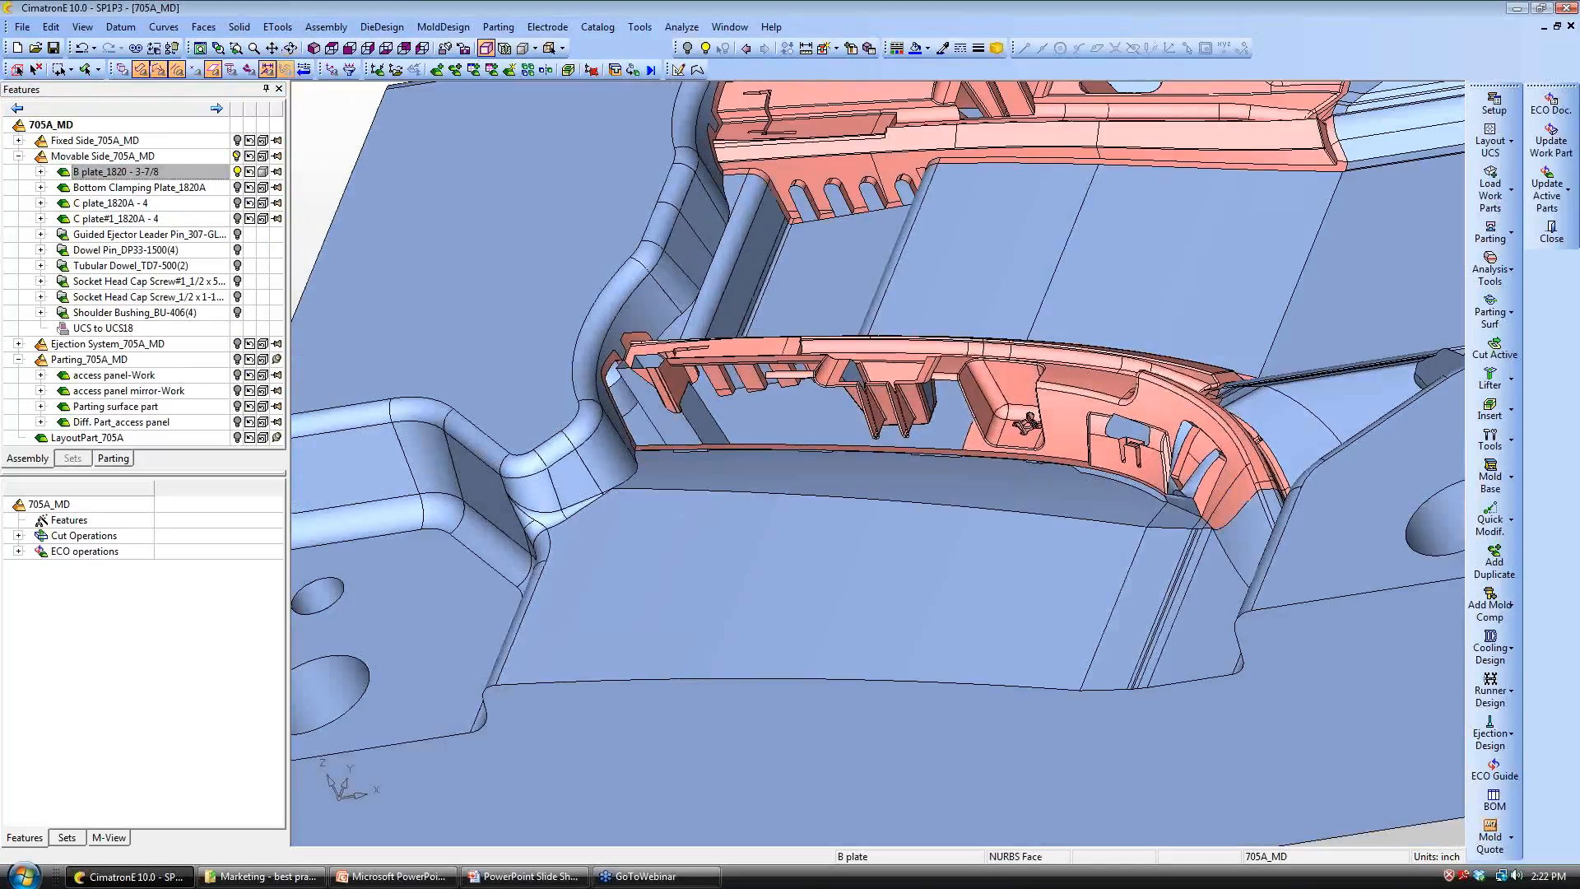
middle_click_drag(781, 586, 799, 590, "ctrl")
Step: Hide the B plate and display the access panel diff part with the work part
left_click(237, 174)
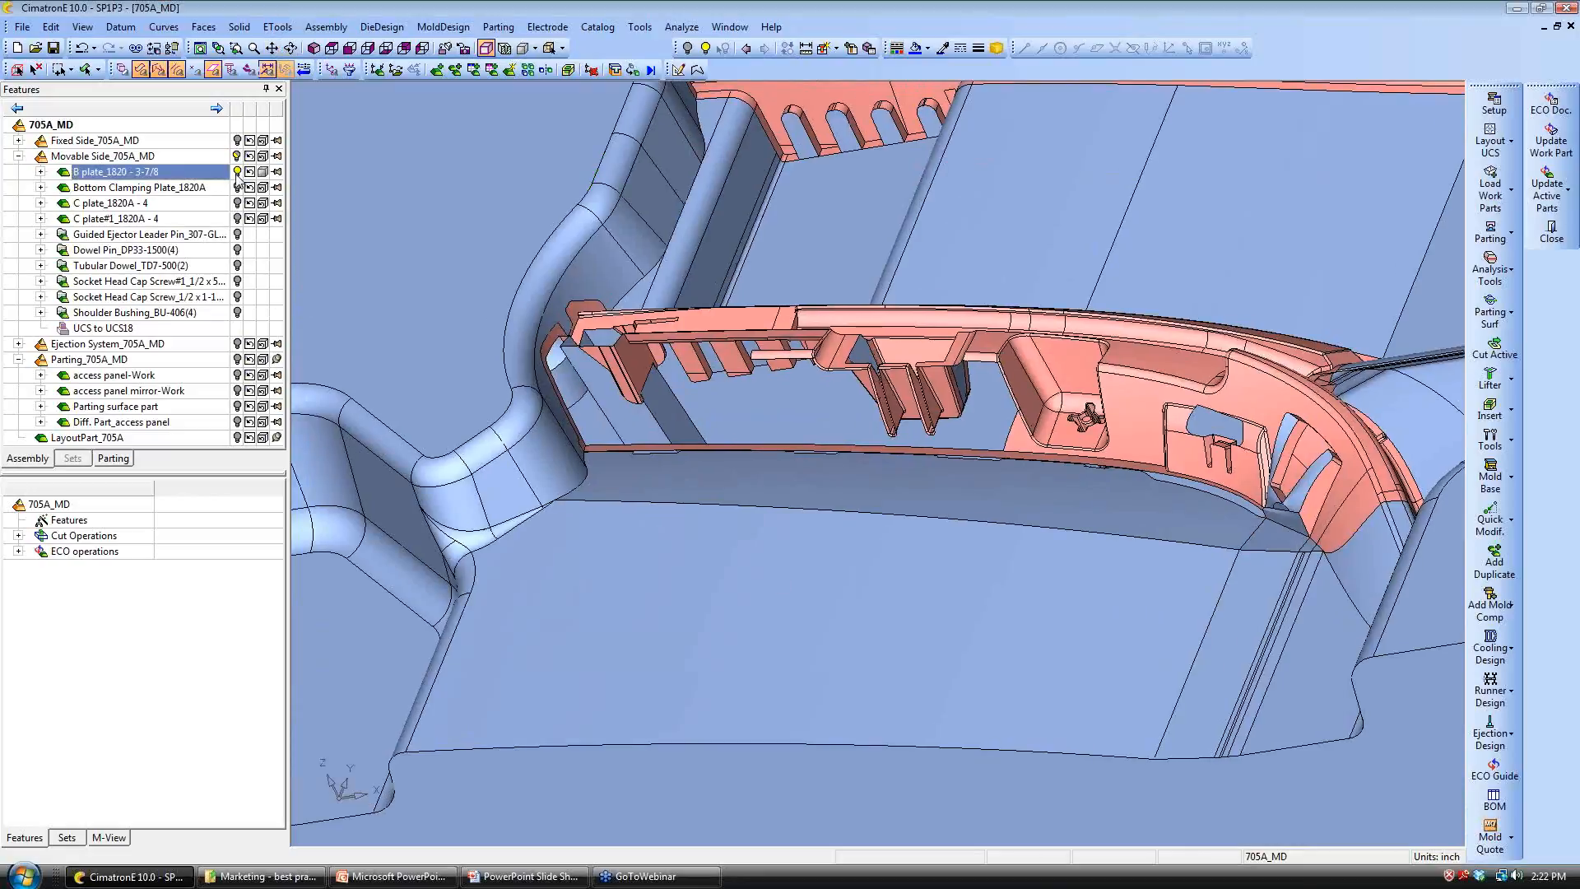
left_click(237, 171)
left_click(237, 422)
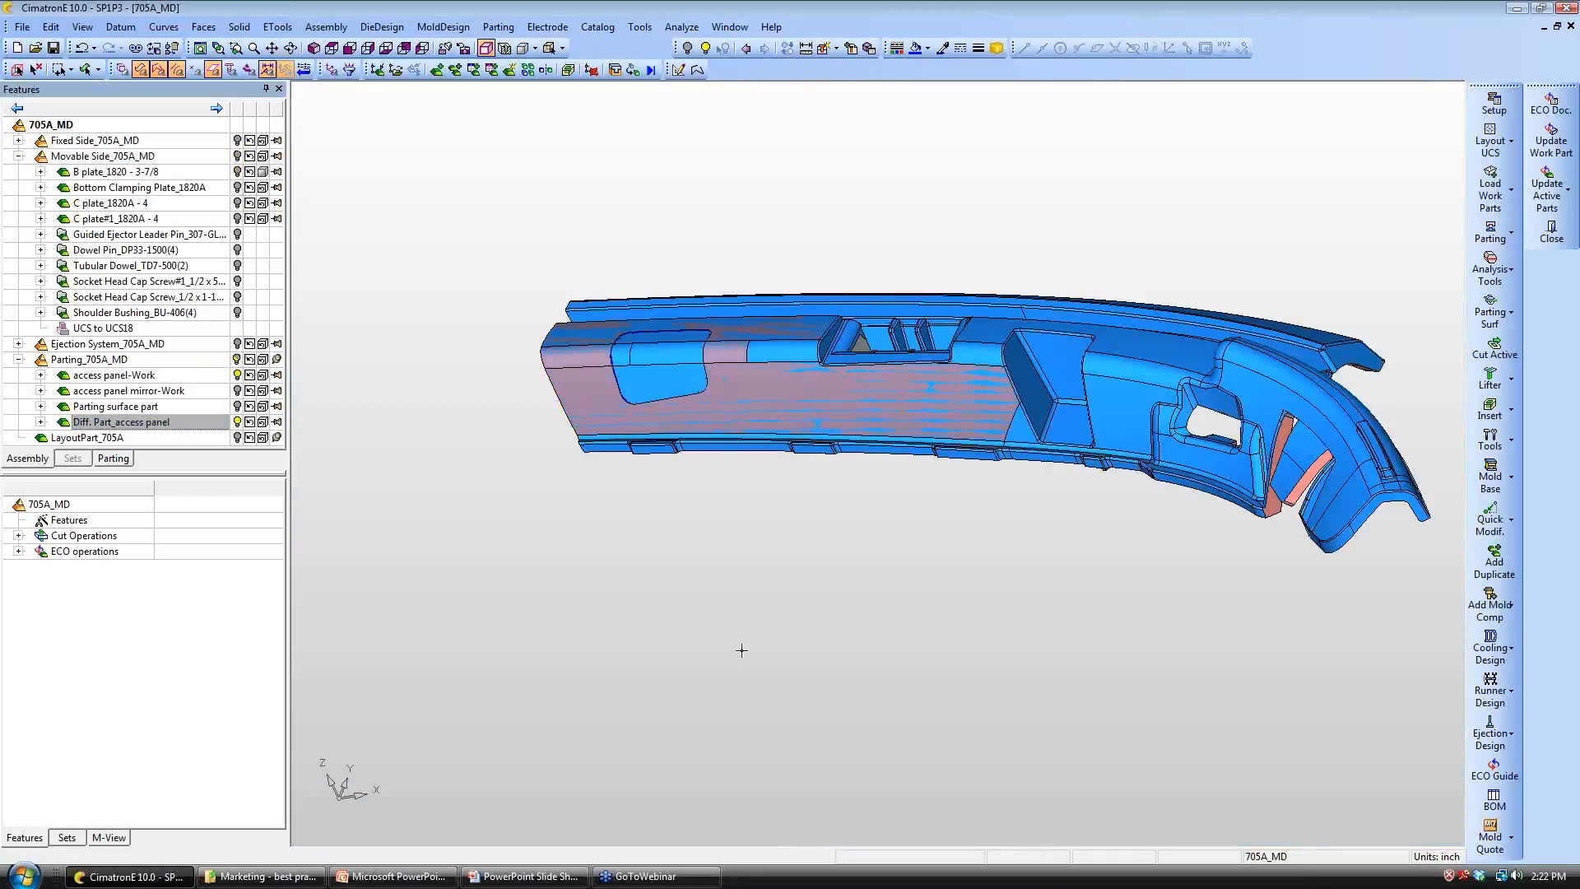
scroll(742, 650, "up", 3)
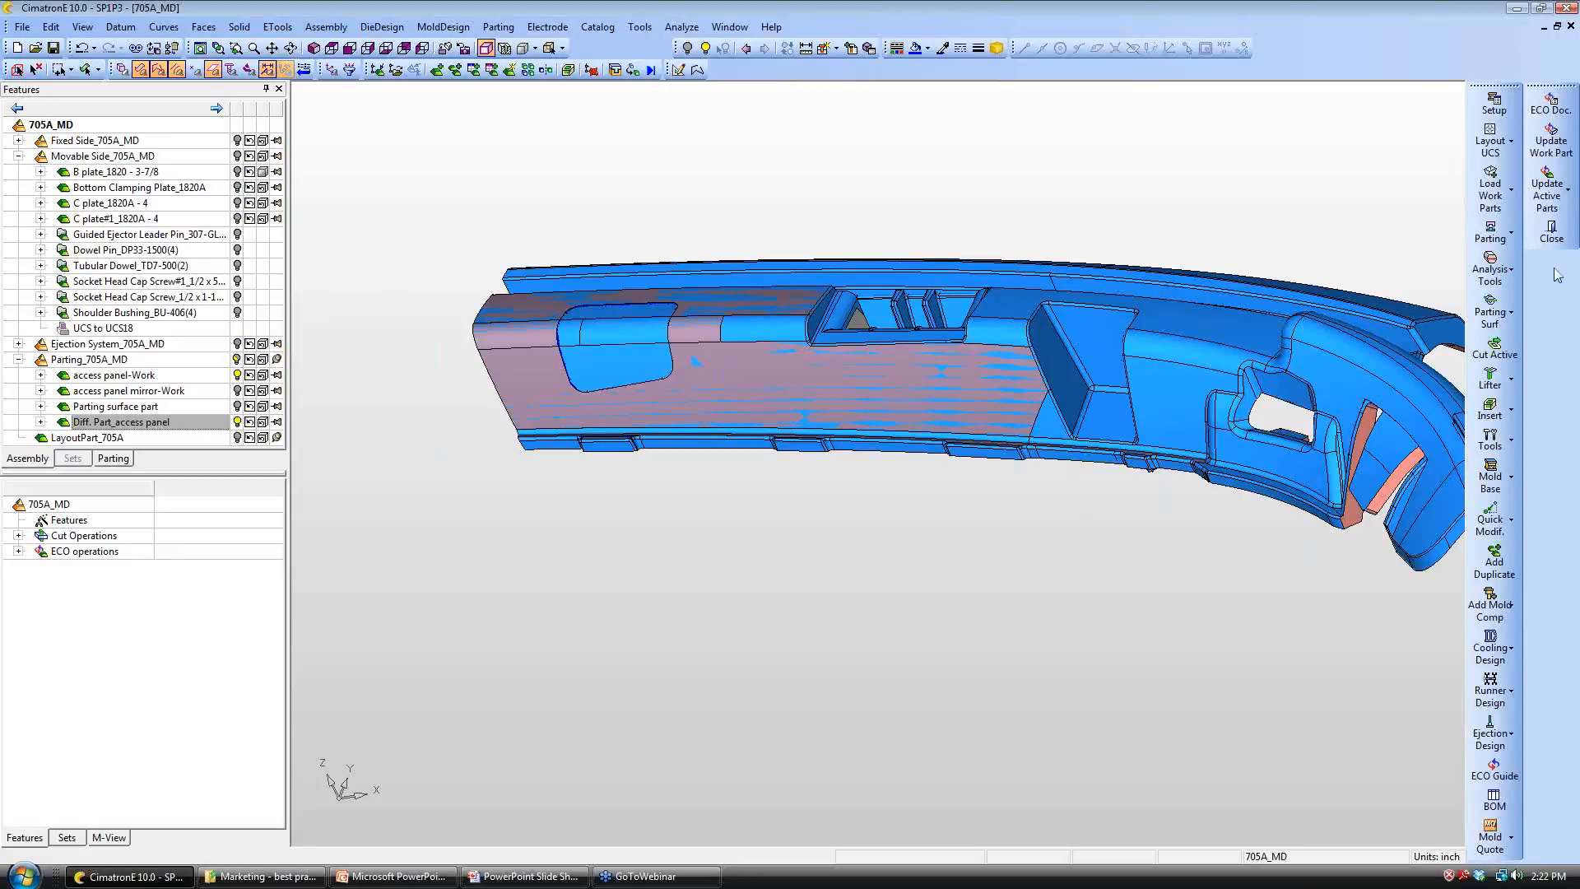
Step: Start Assign New Faces and assign the new outer faces, including the rounded window's border, to the blue split direction
left_click(1549, 188)
left_click(1458, 227)
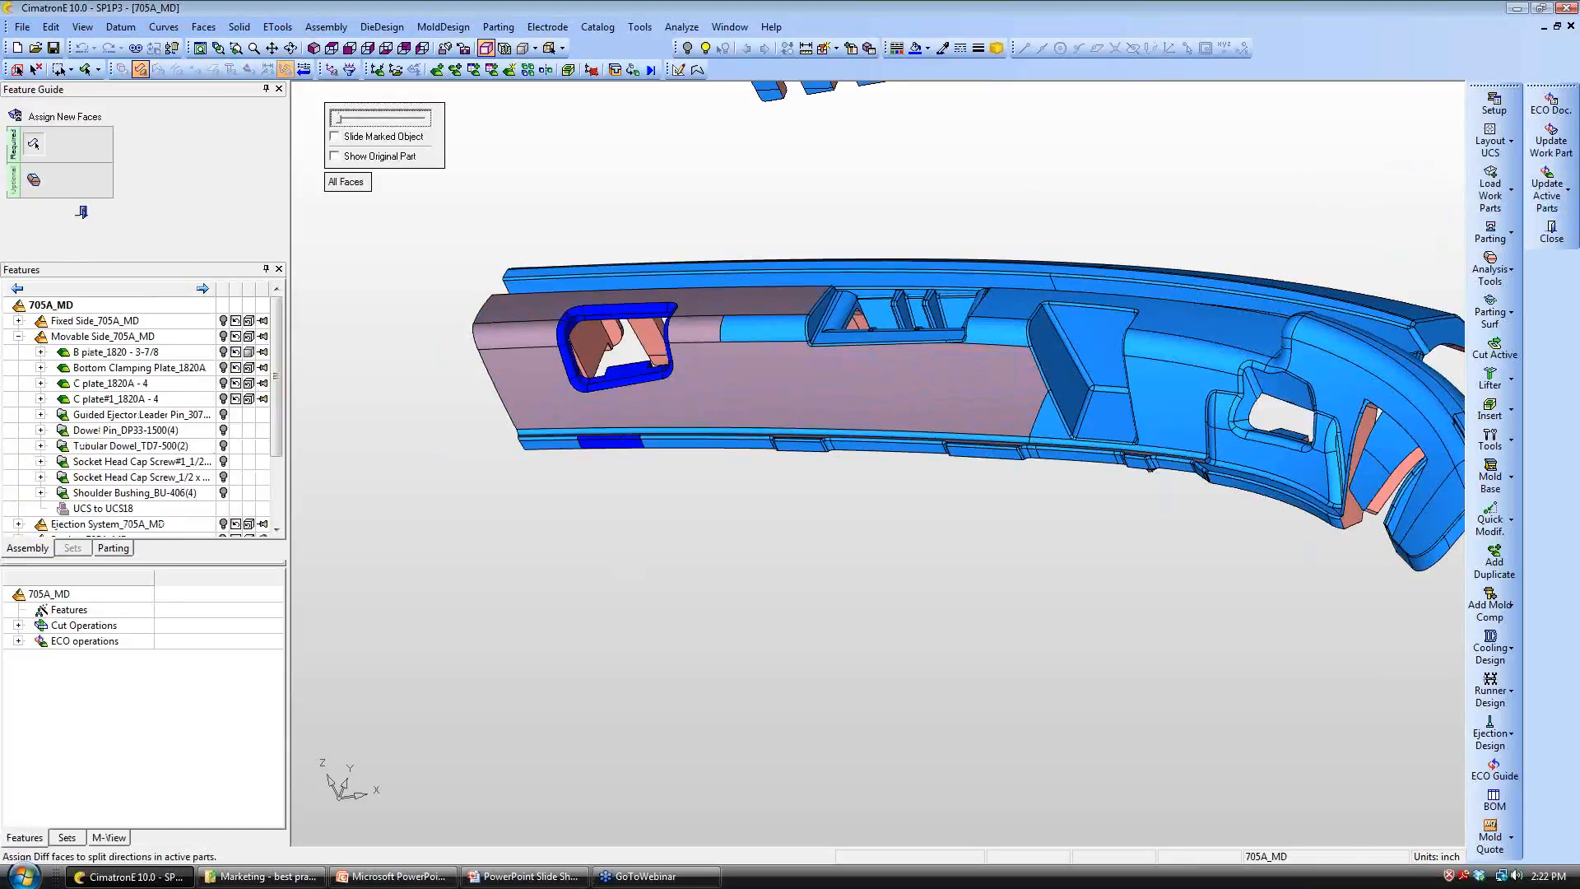
left_click_drag(534, 655, 618, 655, "ctrl")
left_click(71, 70)
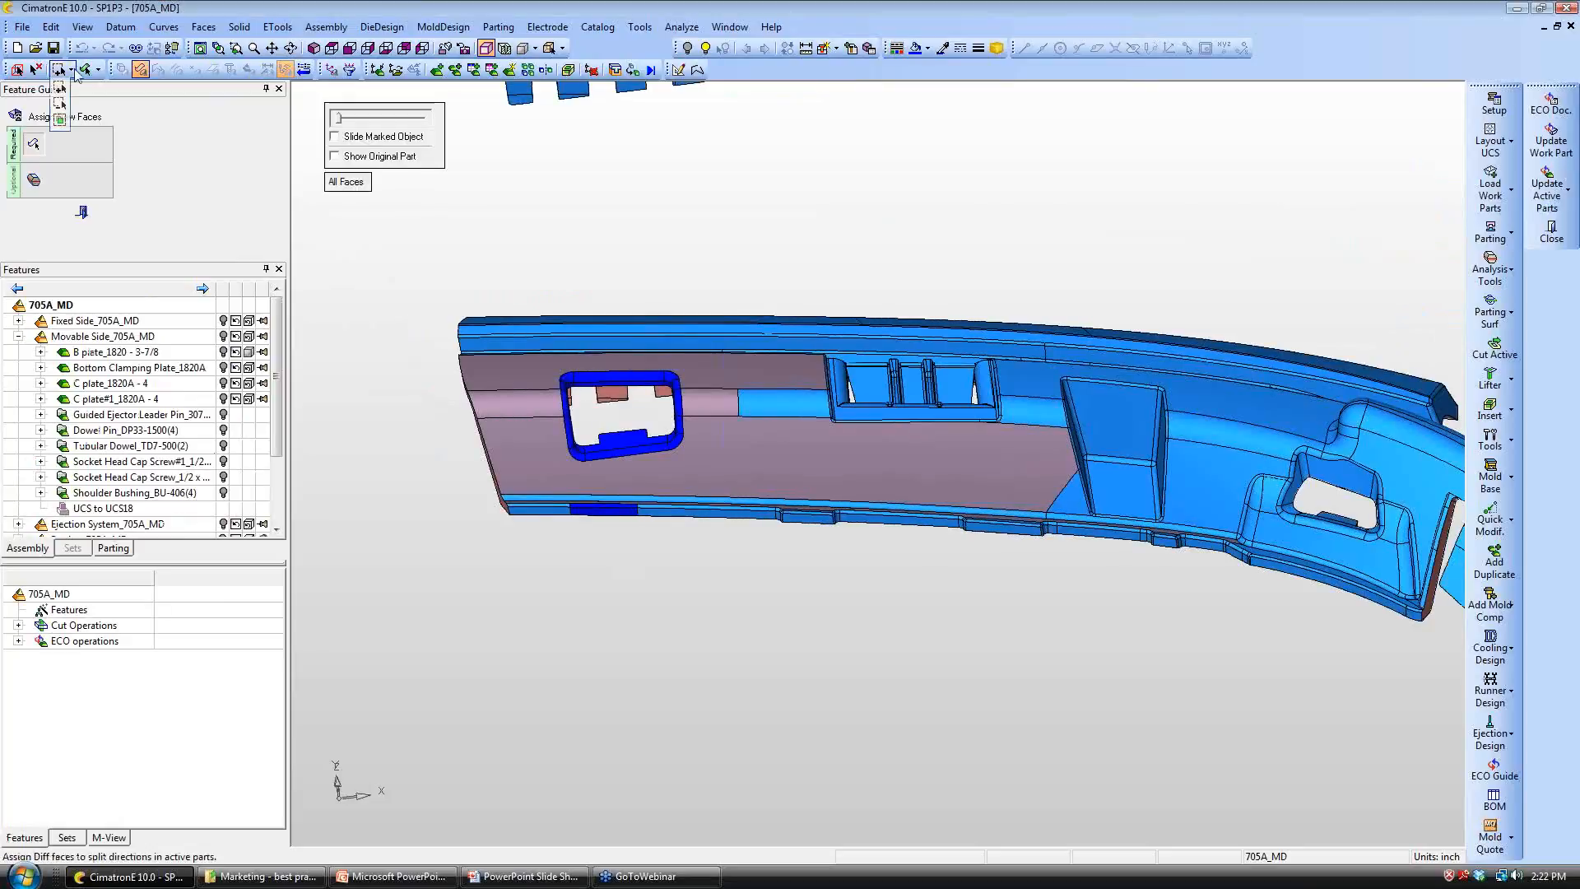
left_click(59, 116)
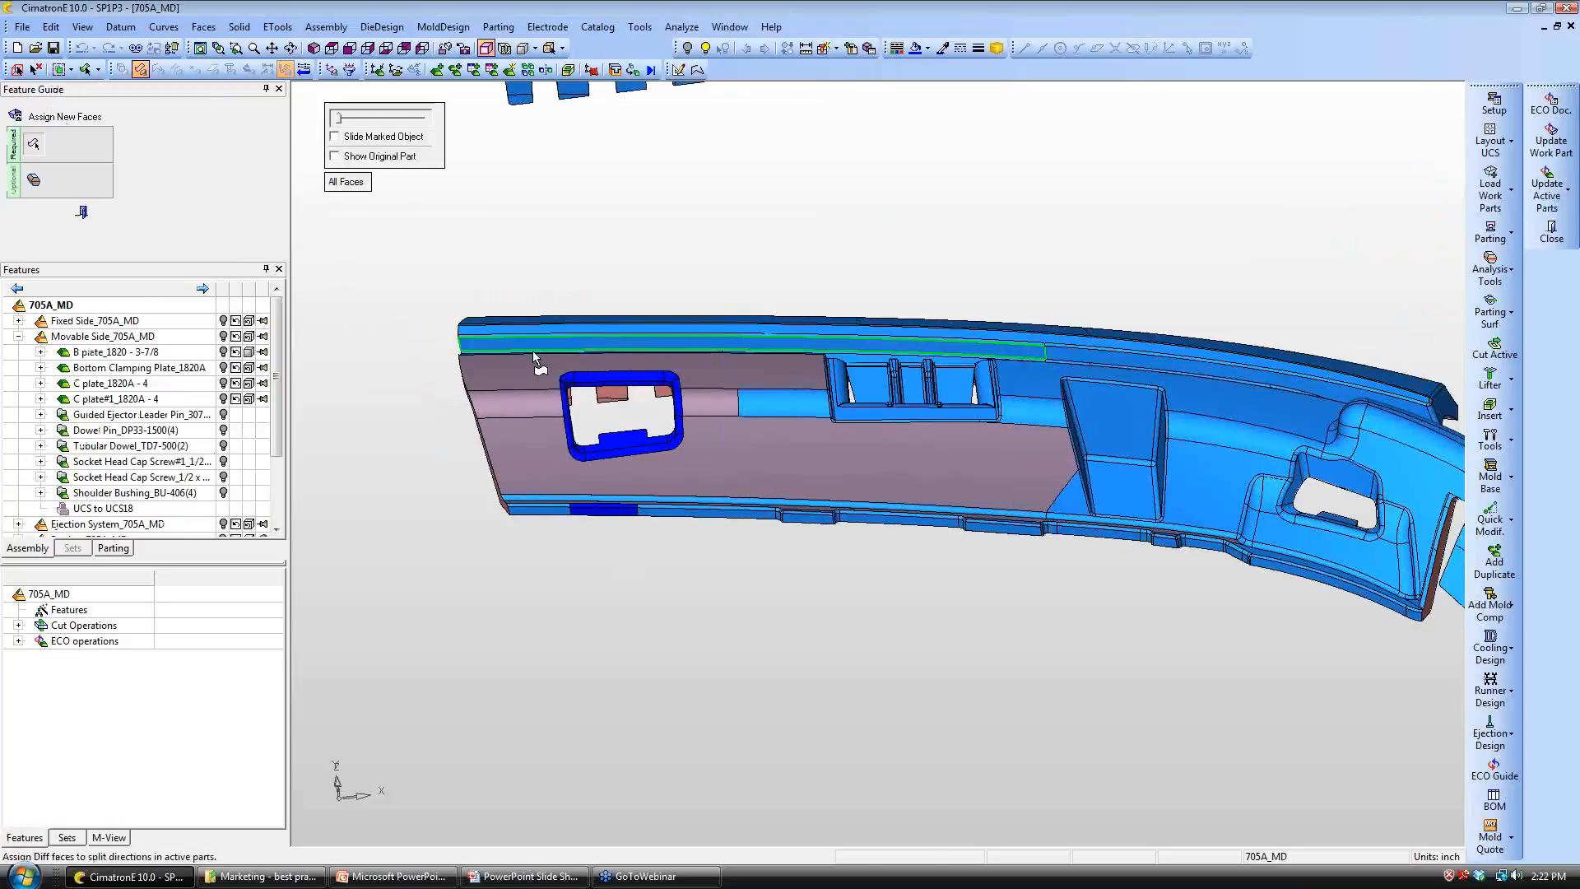
left_click(643, 489)
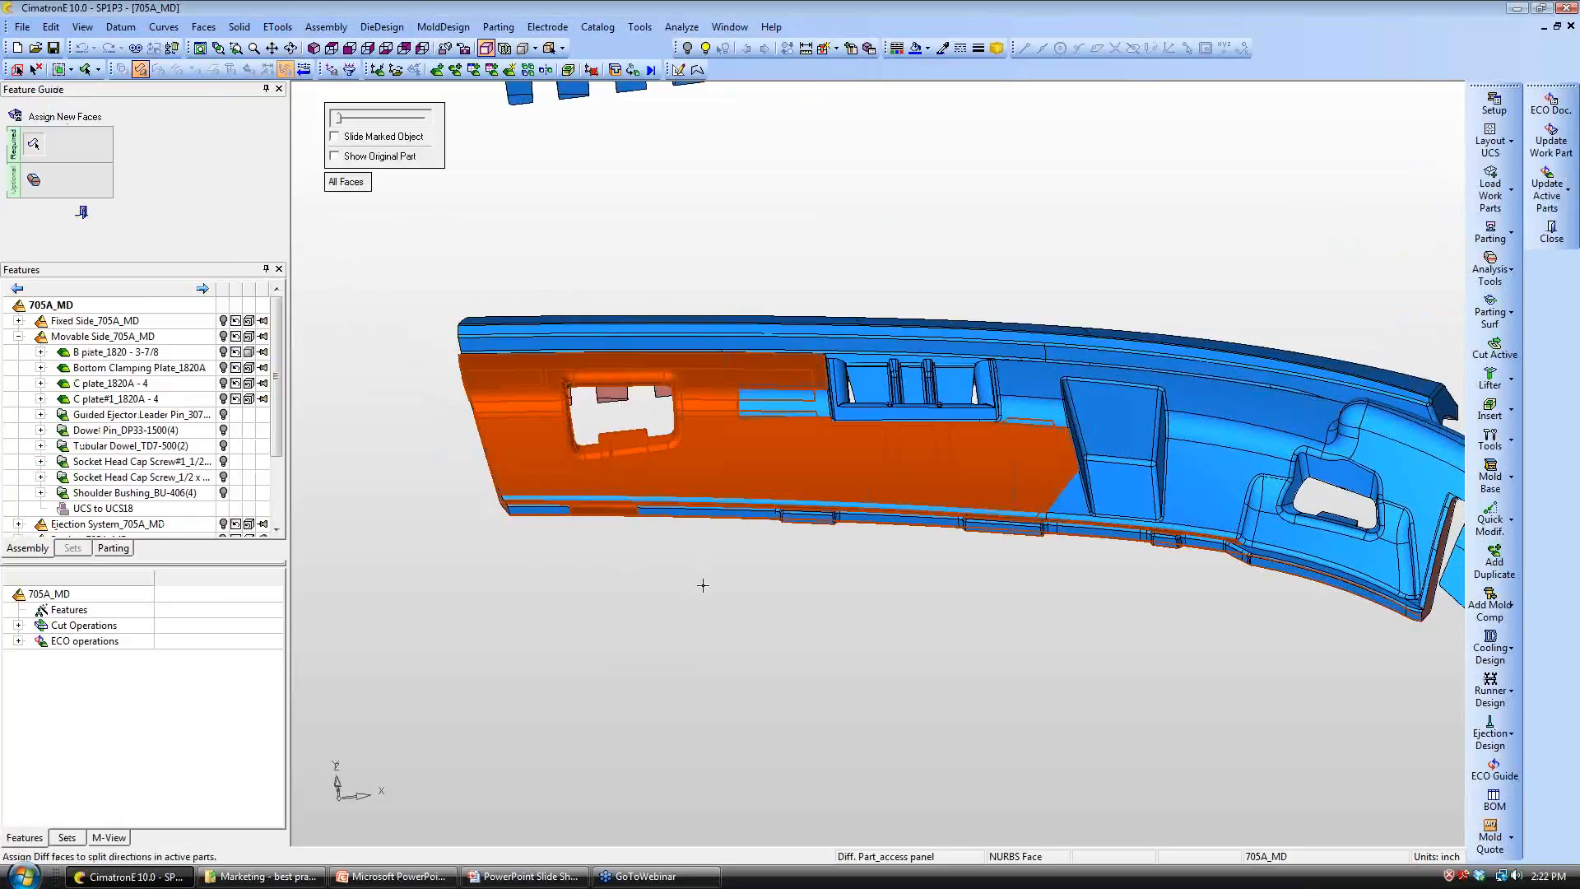
left_click(826, 330)
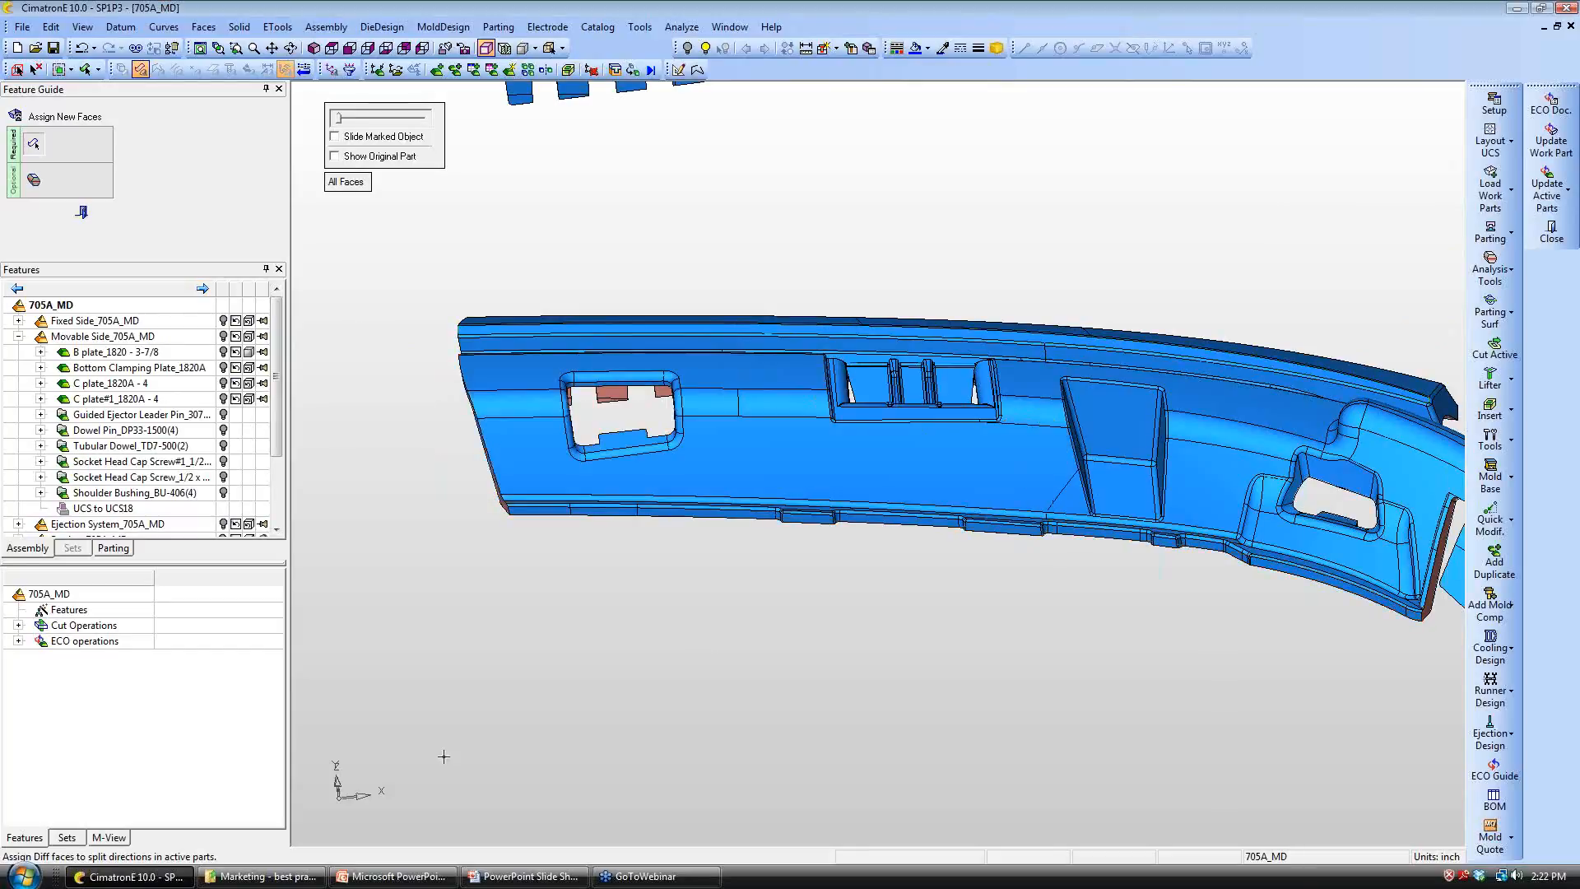
Step: Box-select the small clip's faces beside the new window on the inner side and assign them to the pink split direction
middle_click_drag(632, 476, 914, 593)
left_click(72, 73)
left_click(61, 91)
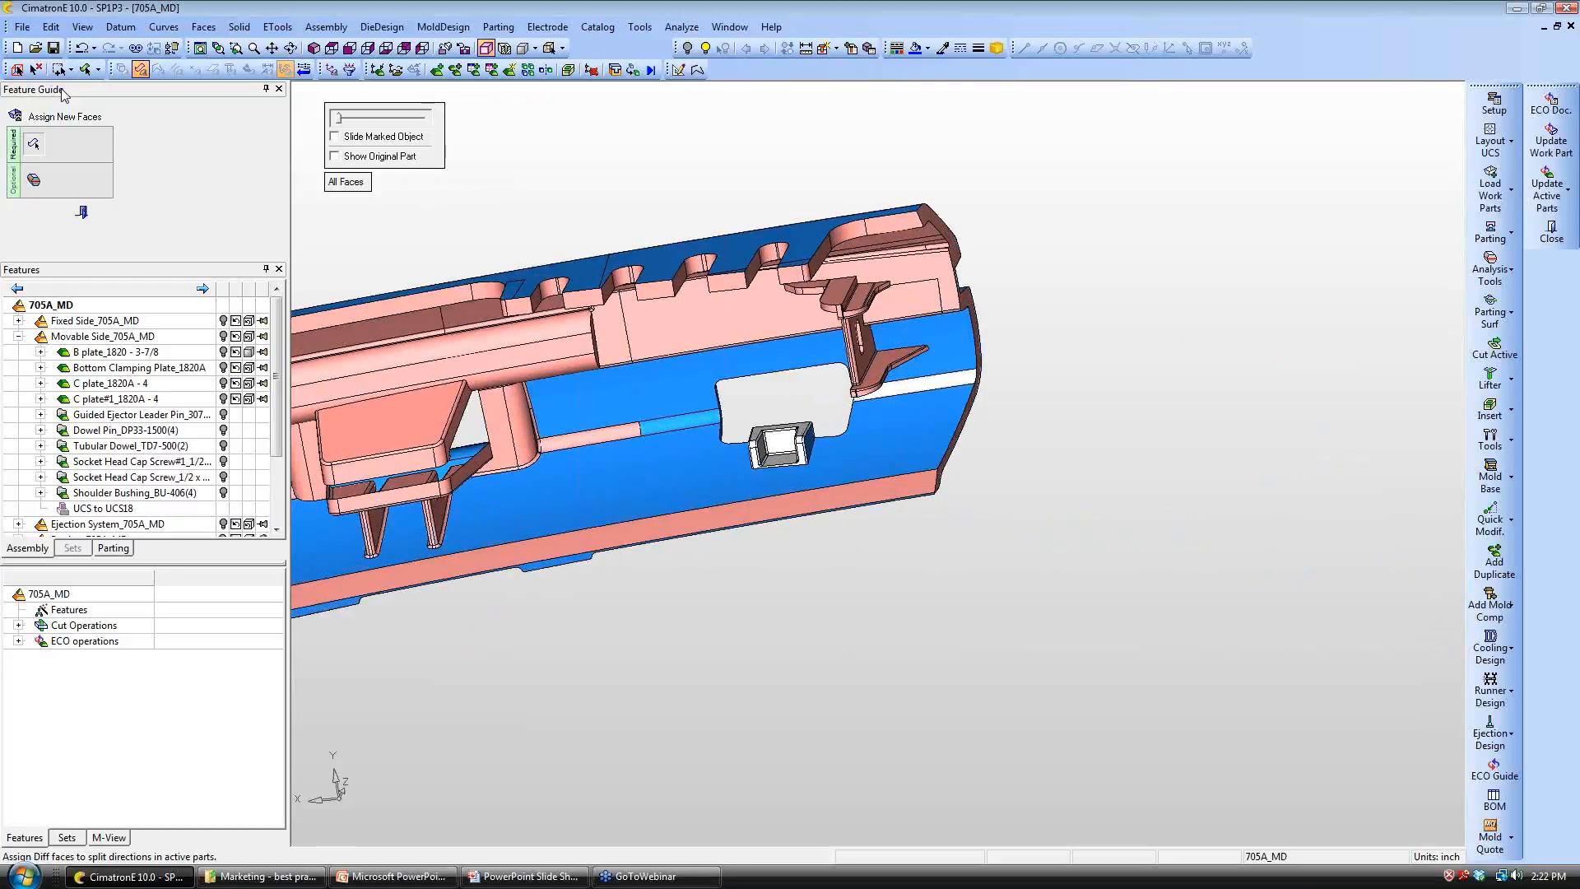
middle_click_drag(785, 642, 802, 639)
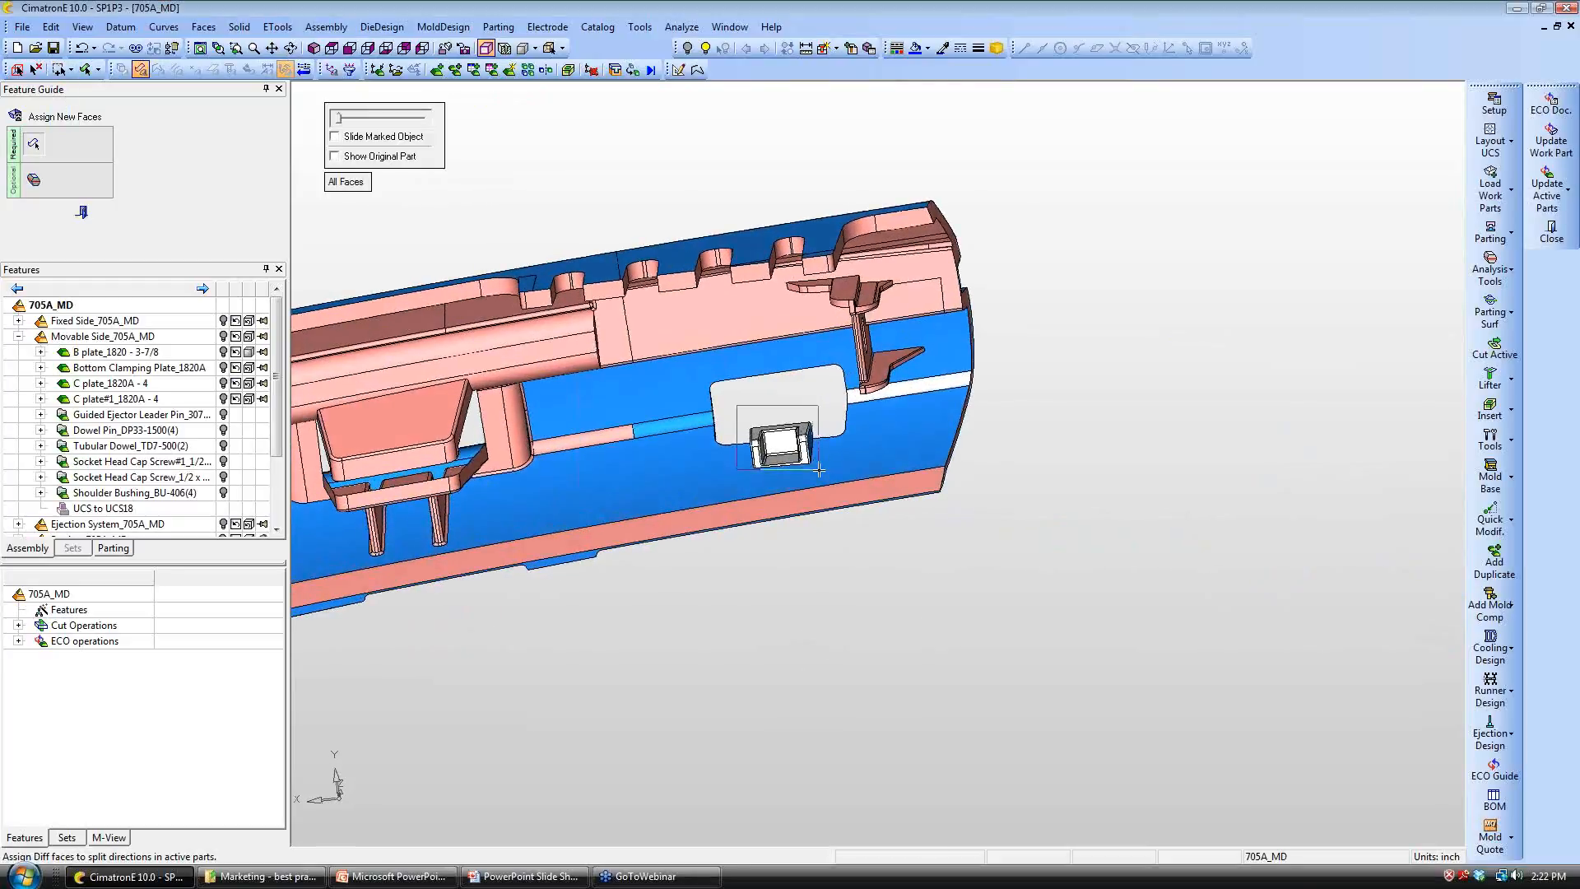
left_click(783, 451)
left_click(433, 416)
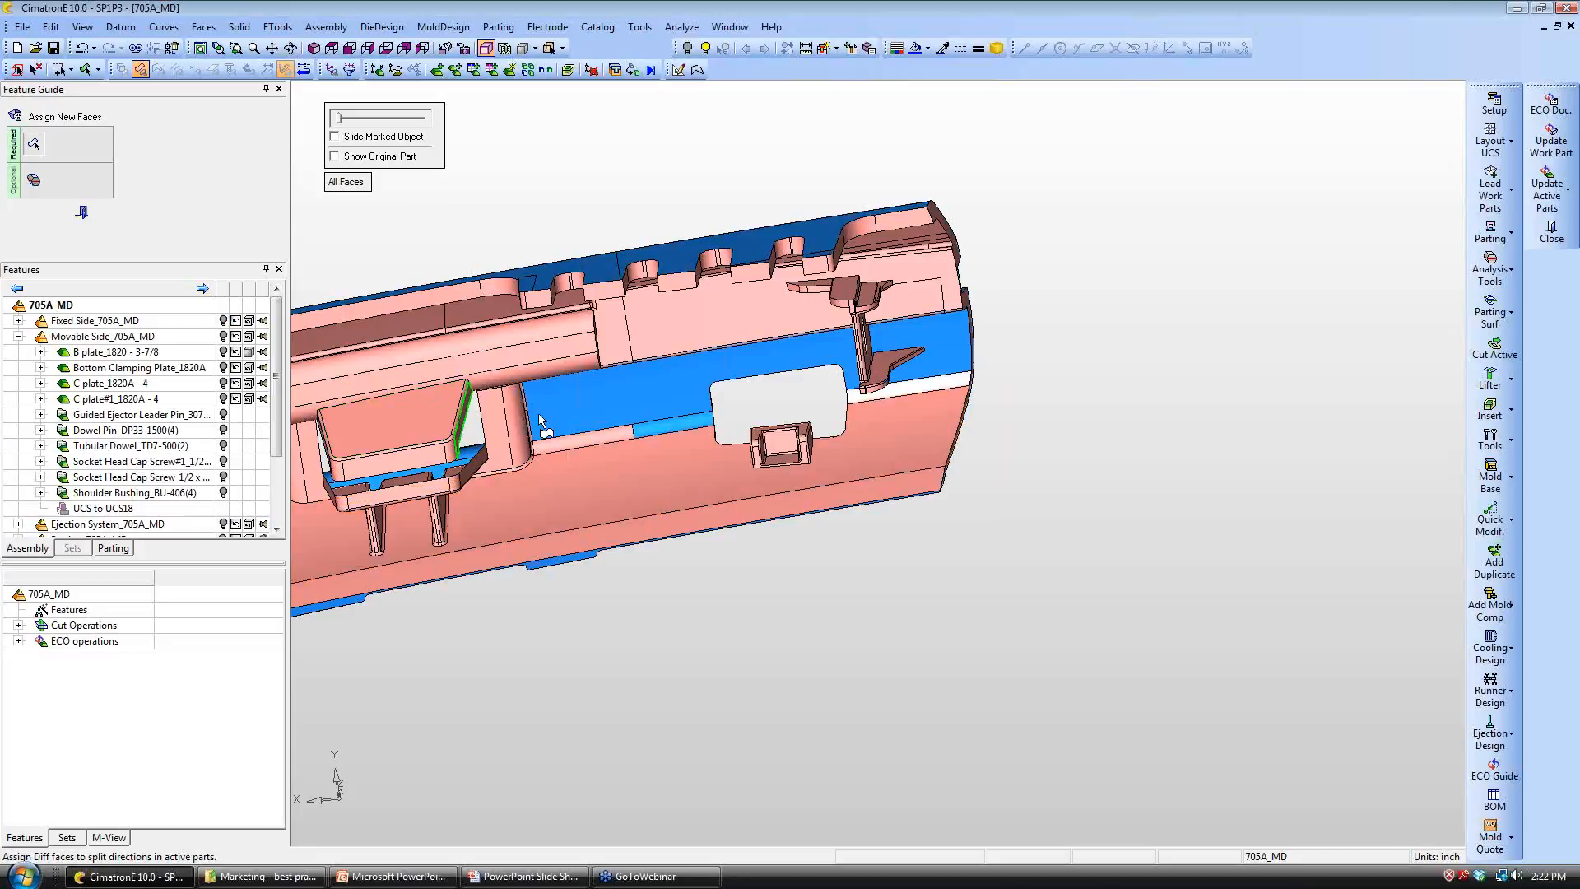
Step: Assign the remaining new inner wall faces around the window and along the lower edge to the pink split direction
left_click(628, 378)
left_click(660, 427)
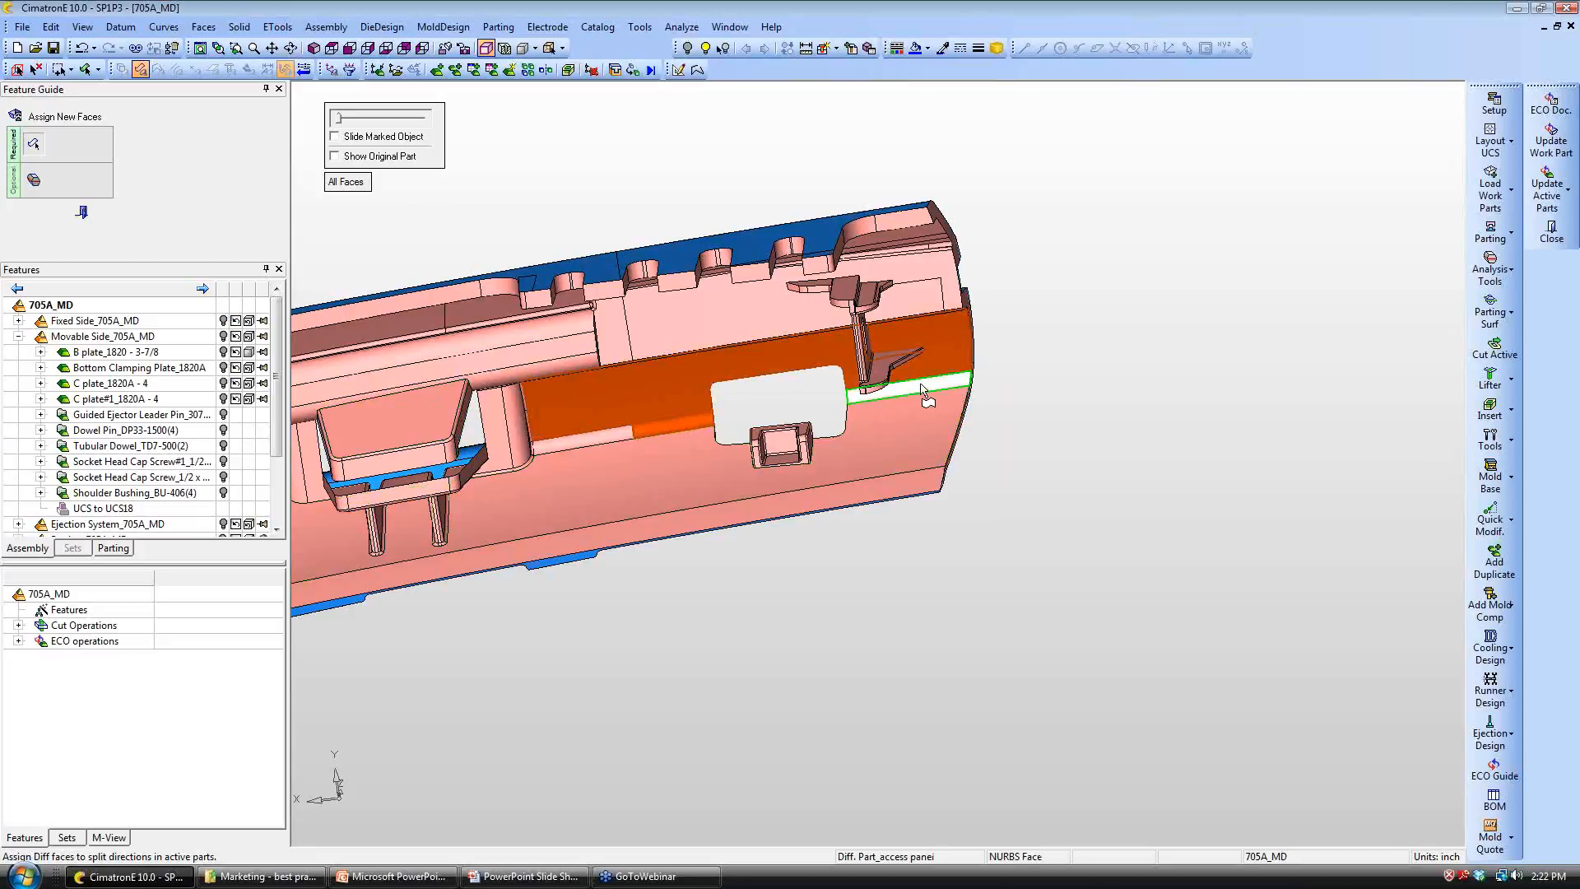
left_click(919, 388)
left_click(583, 559)
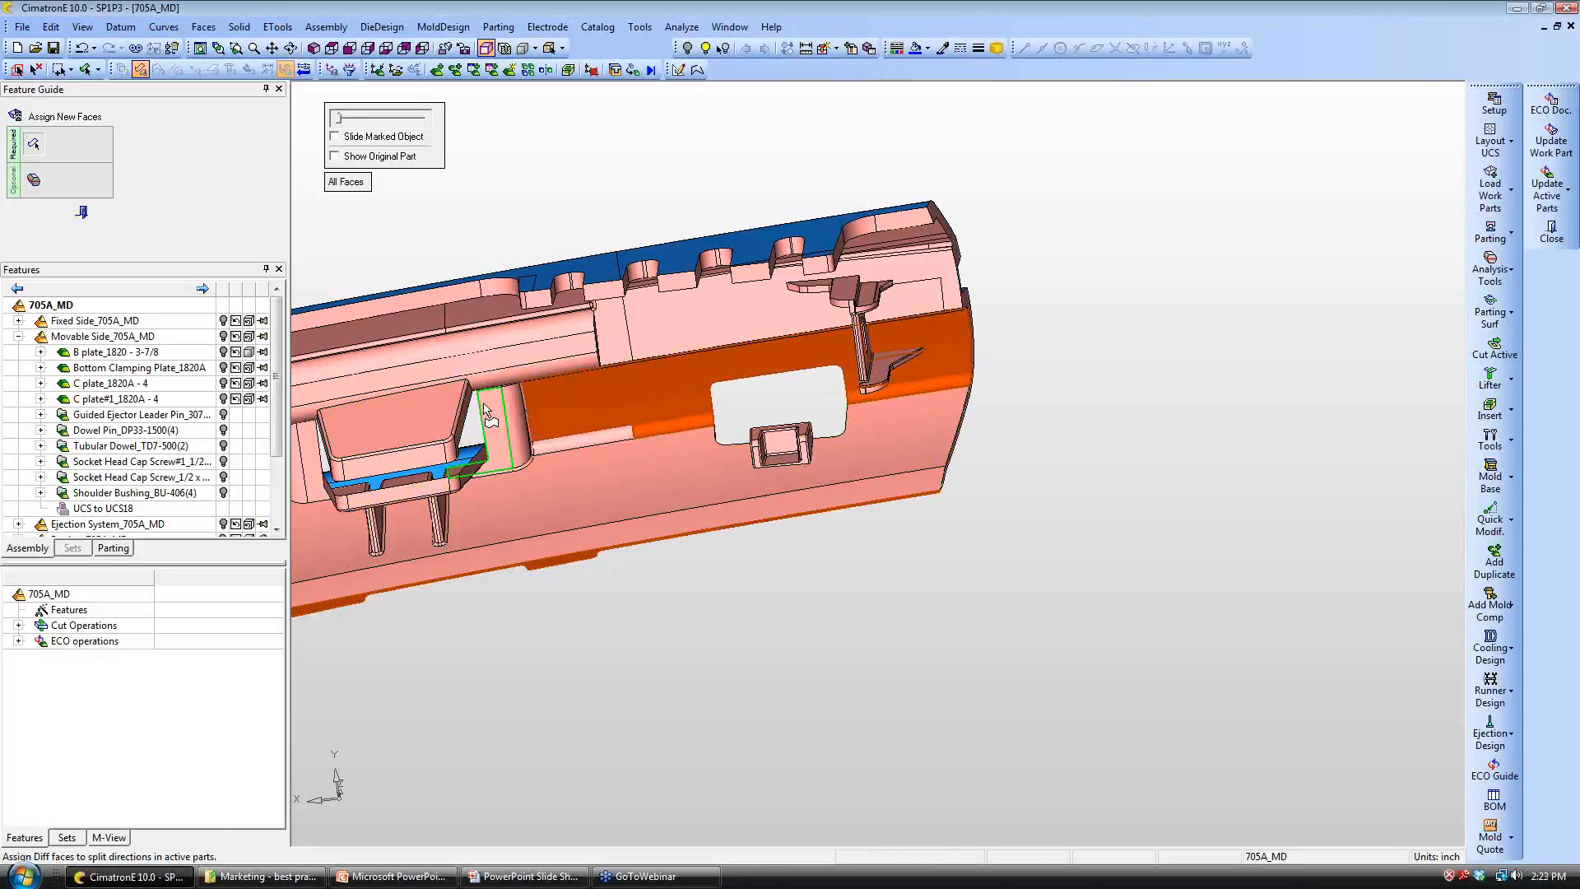
middle_click(436, 420)
Step: Reassign the large outer wall face below the window to the blue split direction and finish the face assignment
left_click_drag(658, 471, 658, 609, "ctrl")
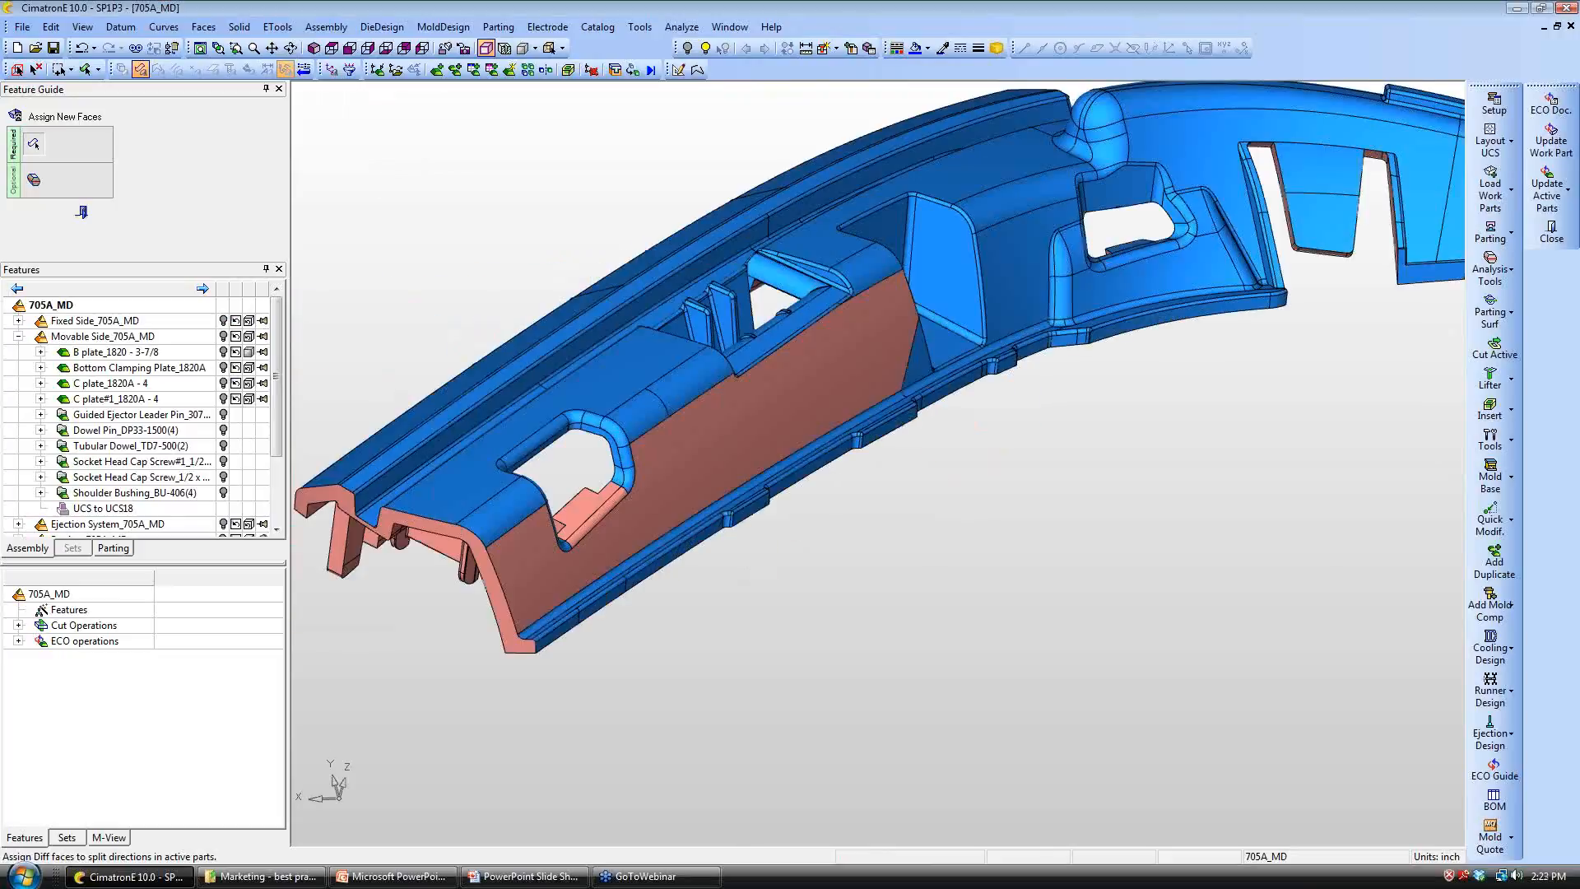
left_click(571, 536)
left_click(717, 497)
left_click_drag(717, 496, 628, 388, "ctrl")
middle_click(624, 378)
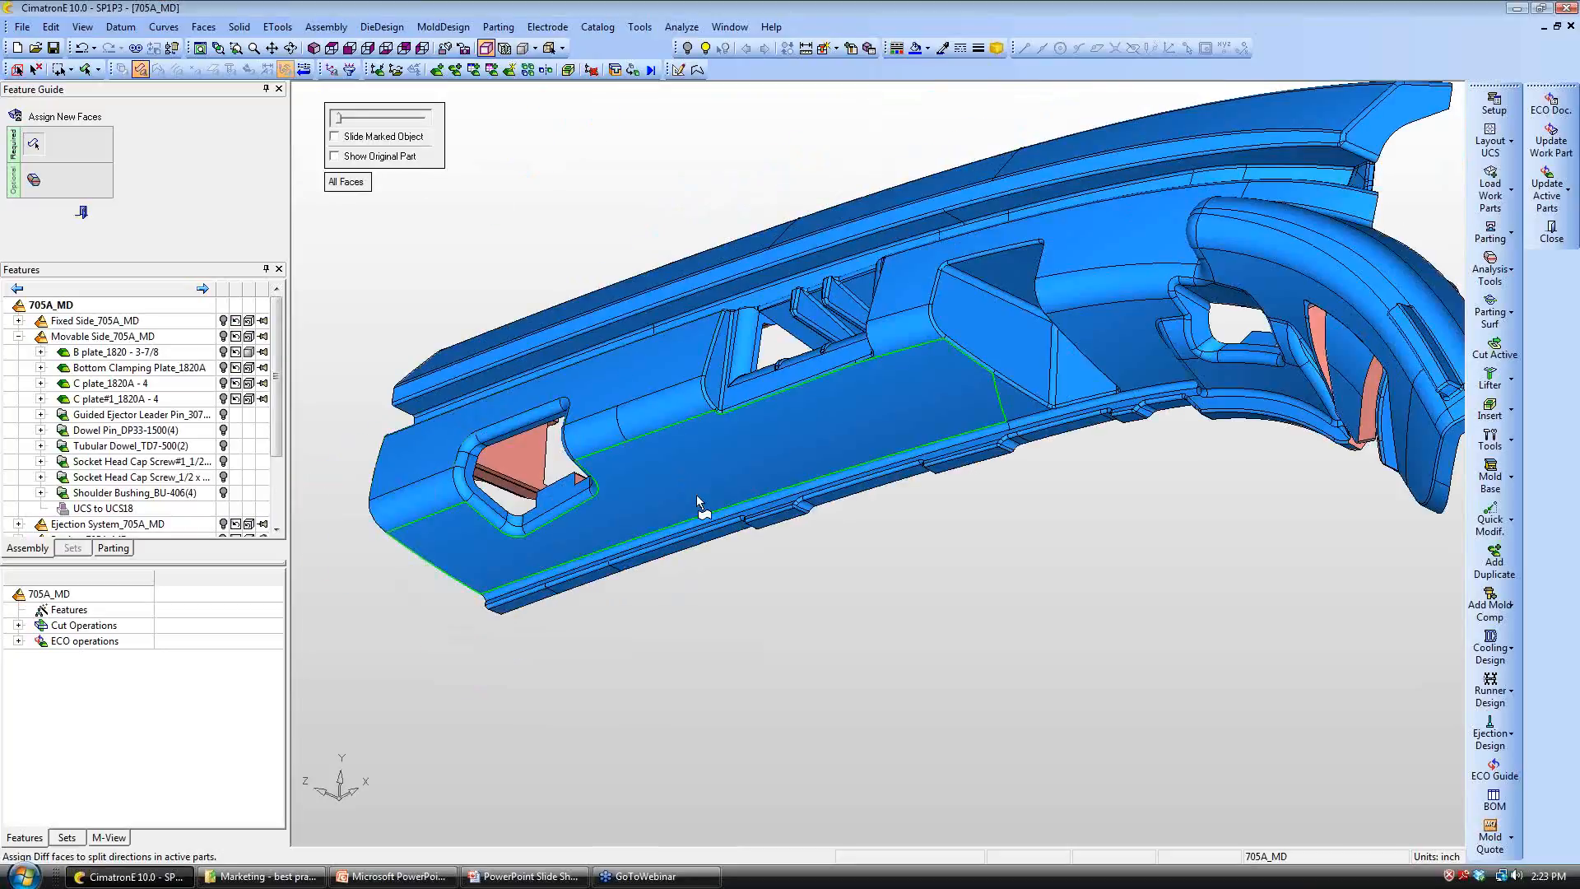
left_click_drag(699, 504, 649, 526, "ctrl")
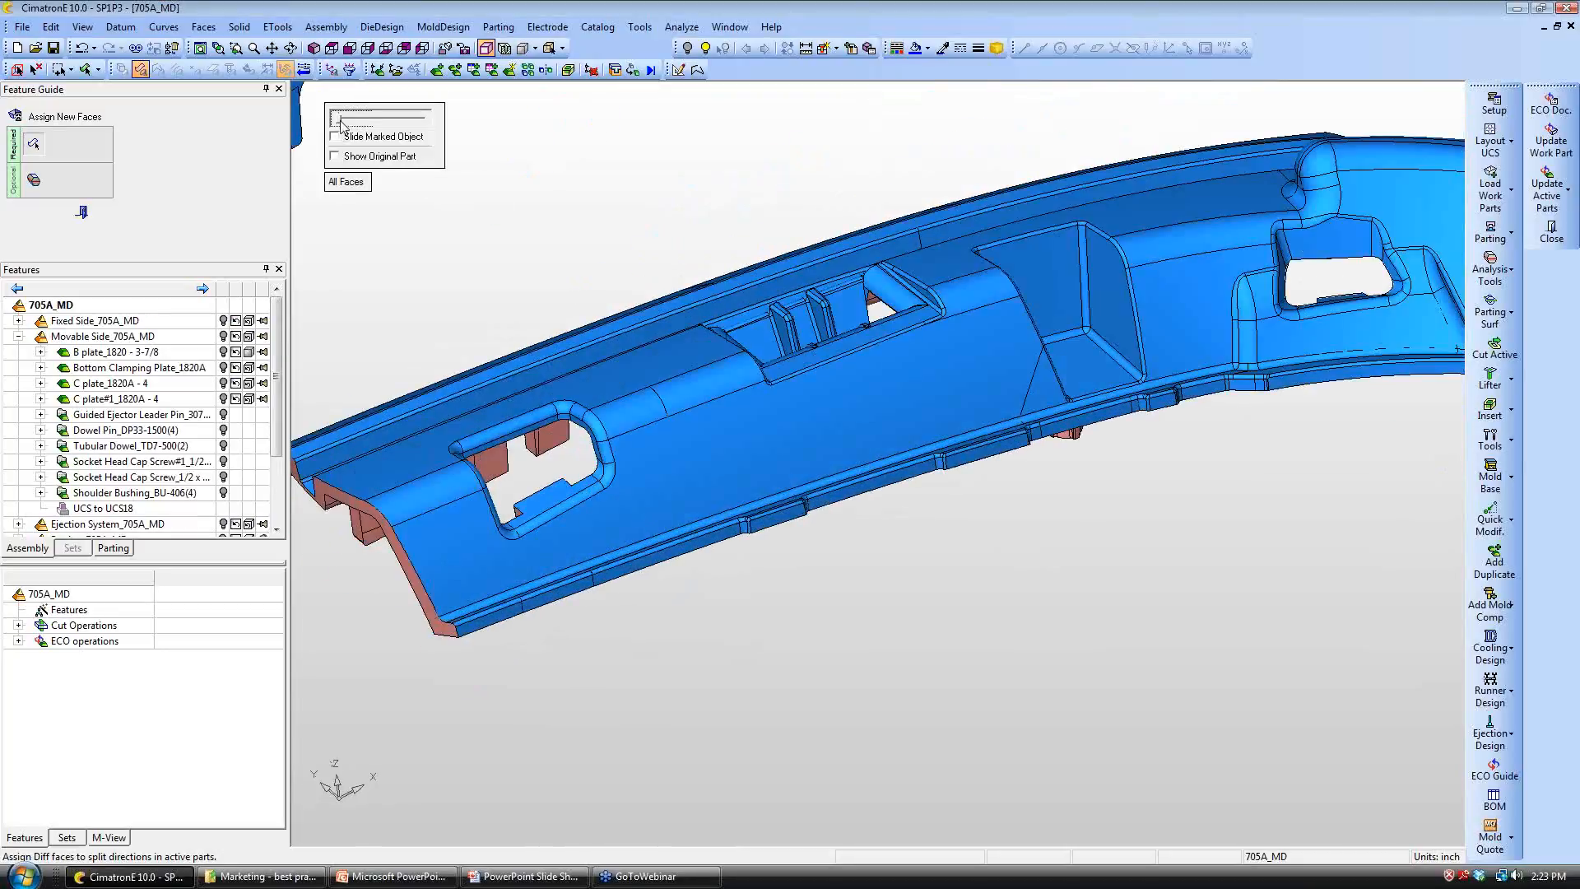
mouse_move(340, 120)
left_mouse_down()
mouse_move(370, 125)
mouse_move(338, 122)
left_mouse_up()
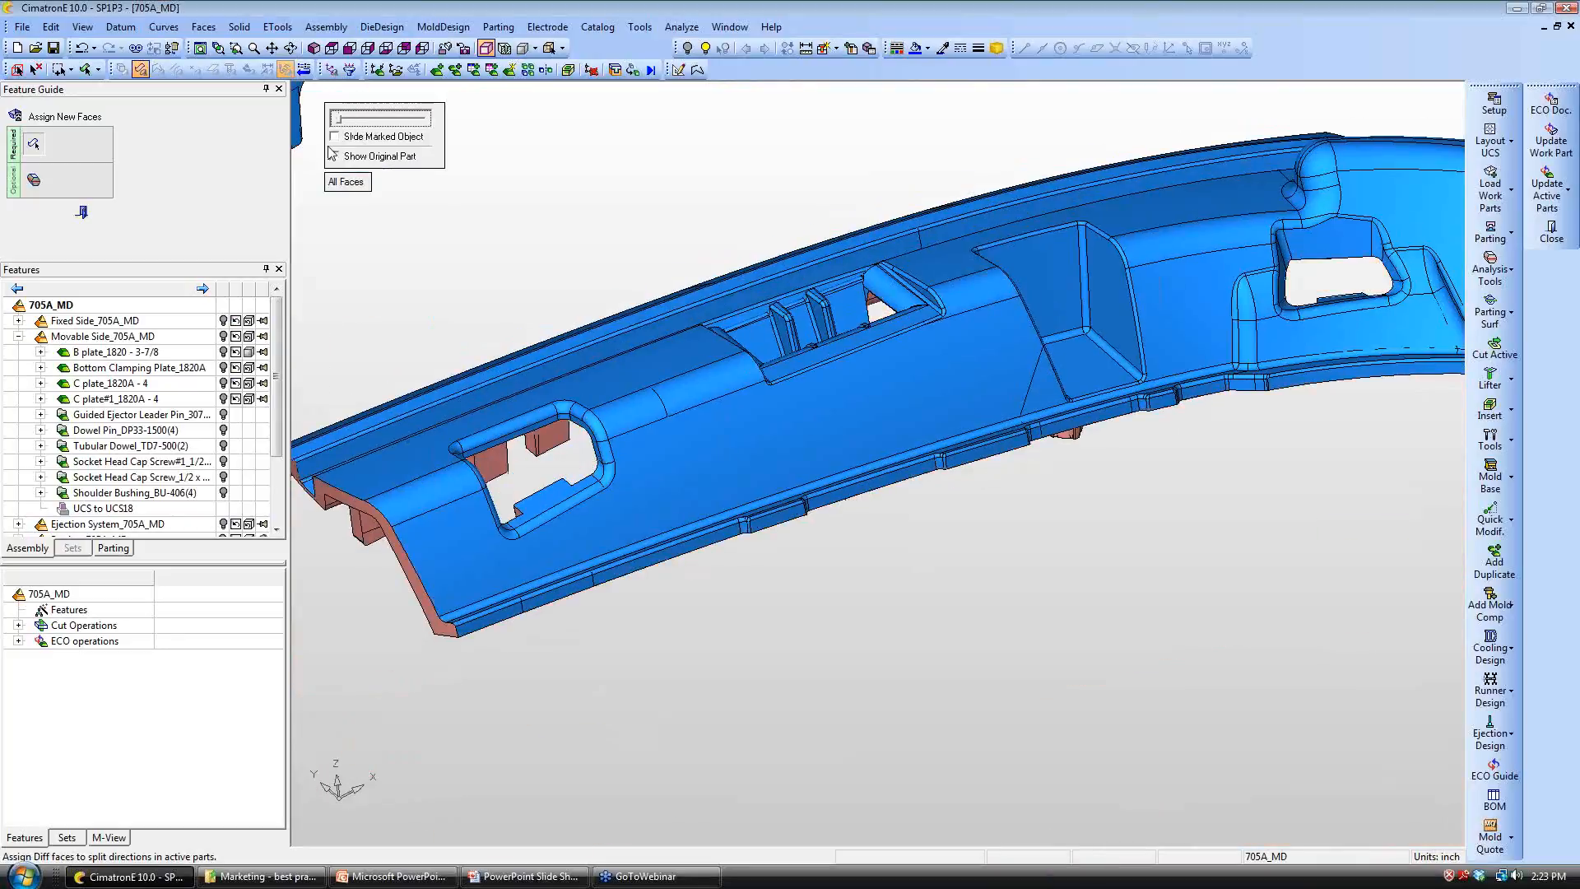
left_click(82, 213)
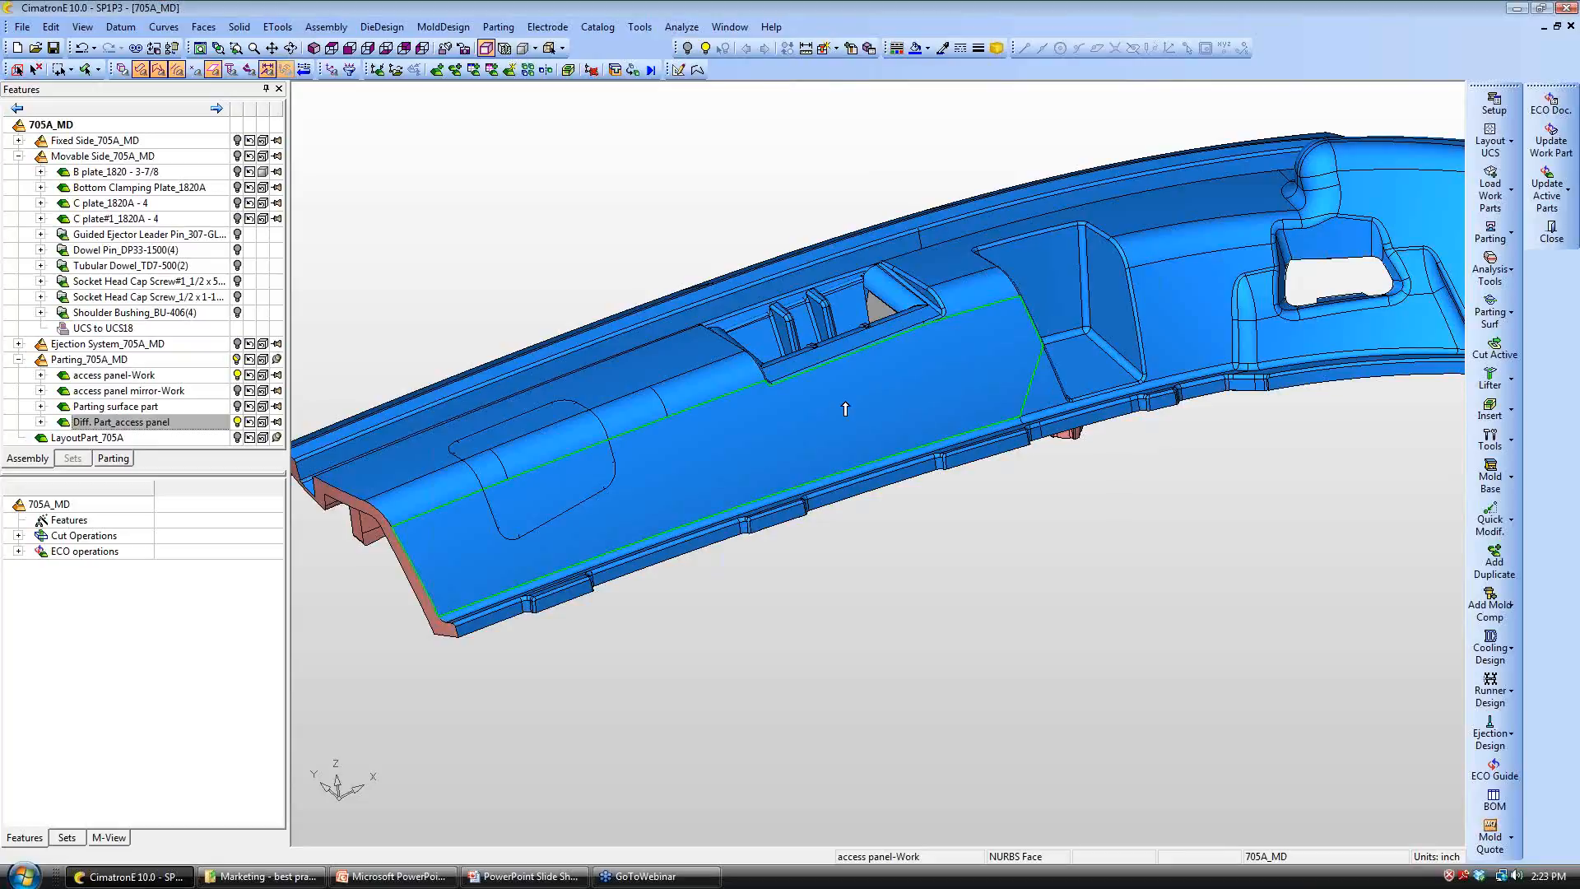
Step: Export the new faces of the access panel diff part to their target split directions in the active parts
left_click(1554, 199)
left_click(1457, 245)
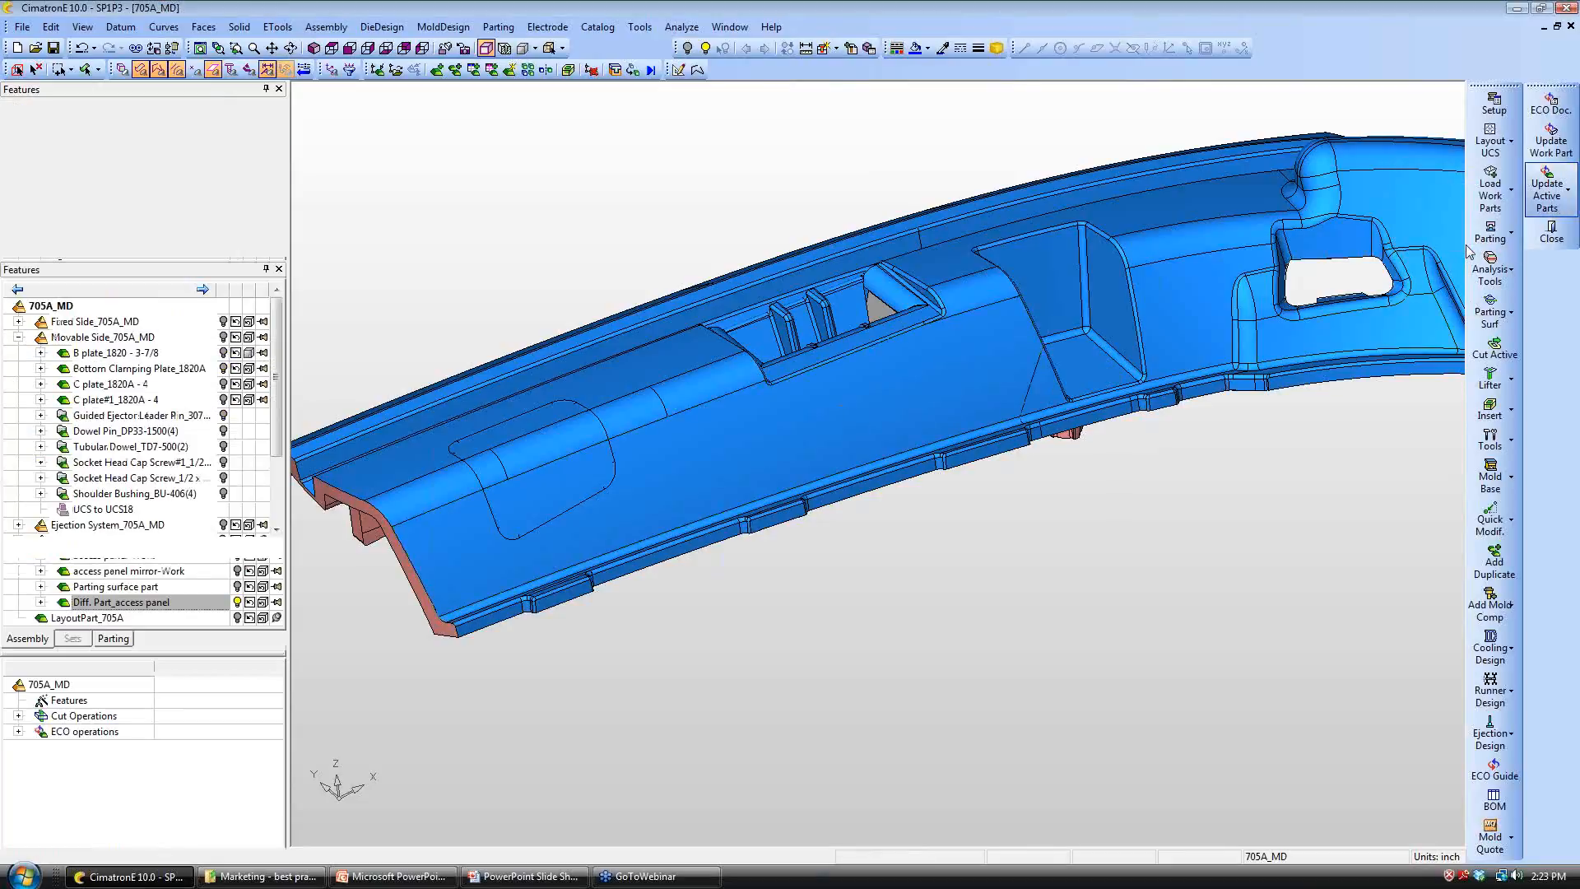
left_click(629, 497)
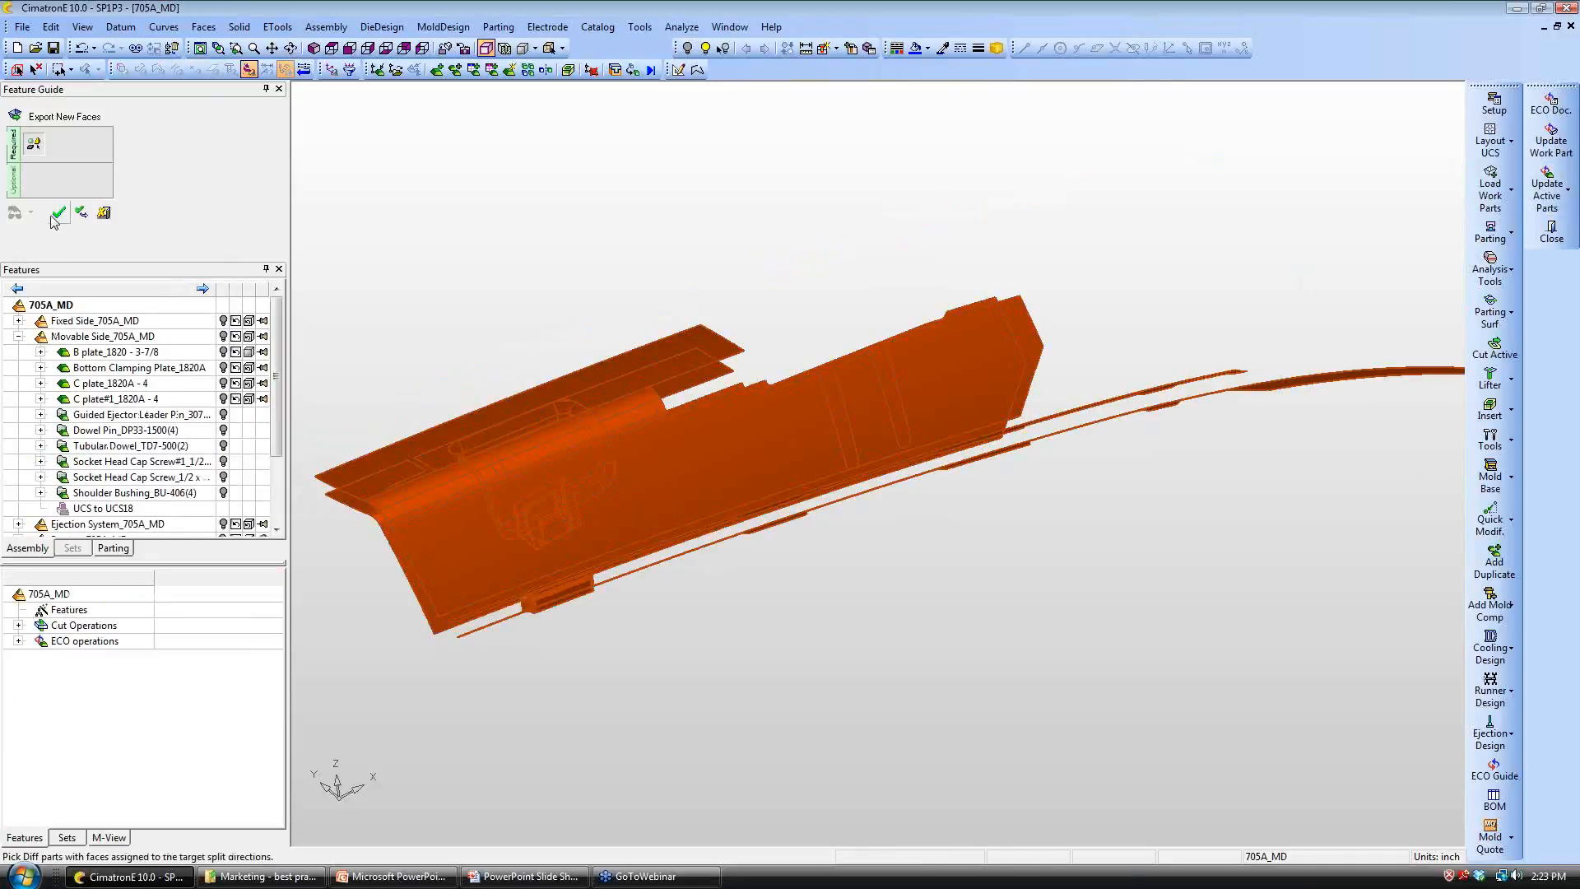
left_click(59, 213)
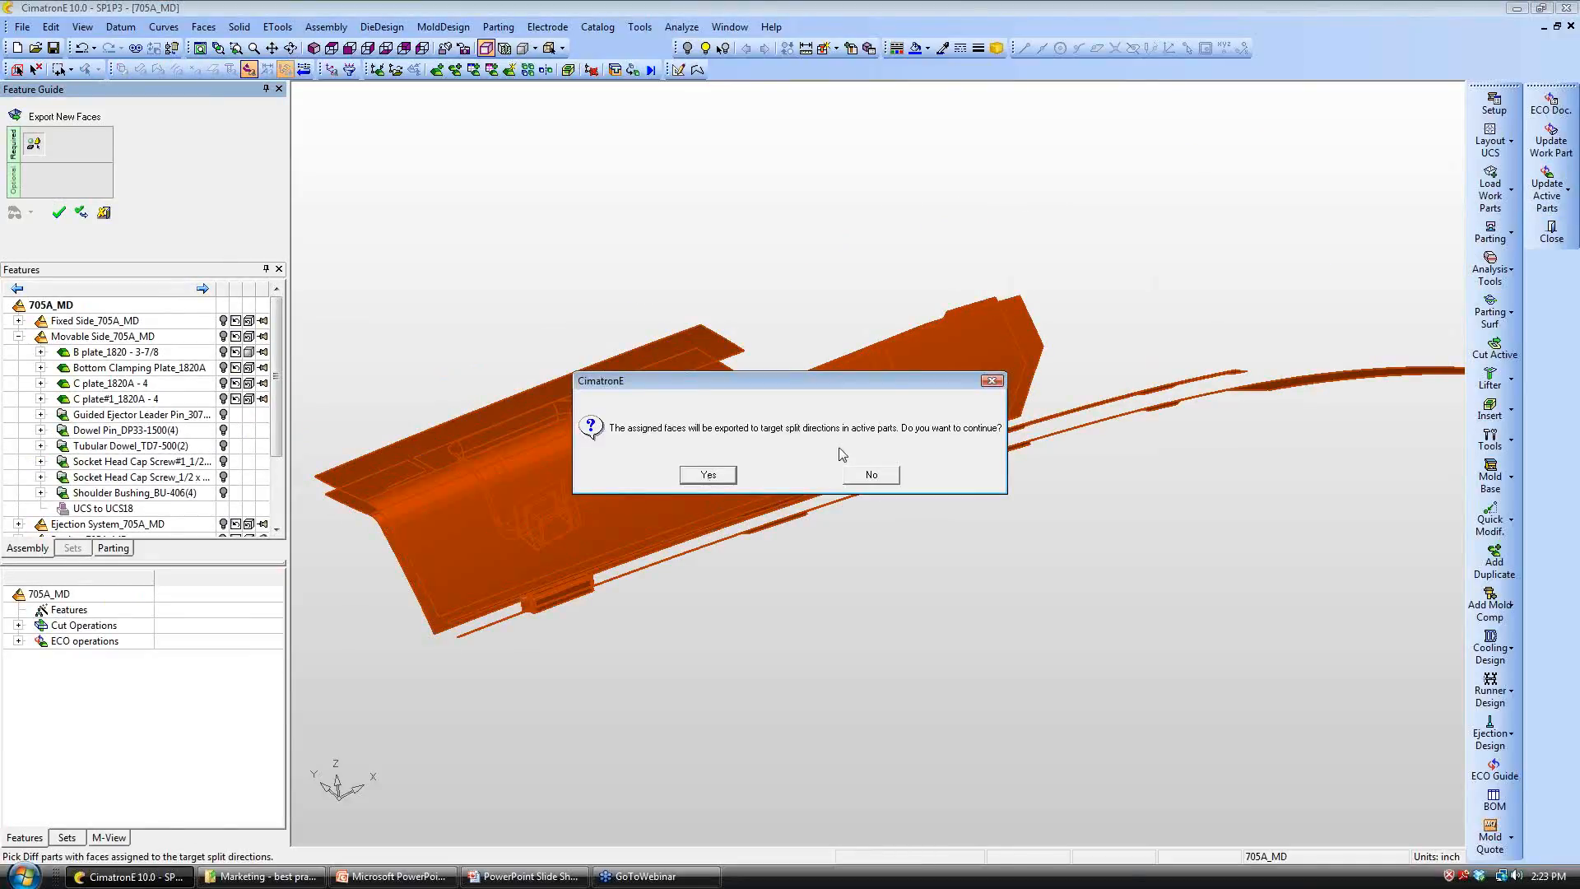
left_click(709, 476)
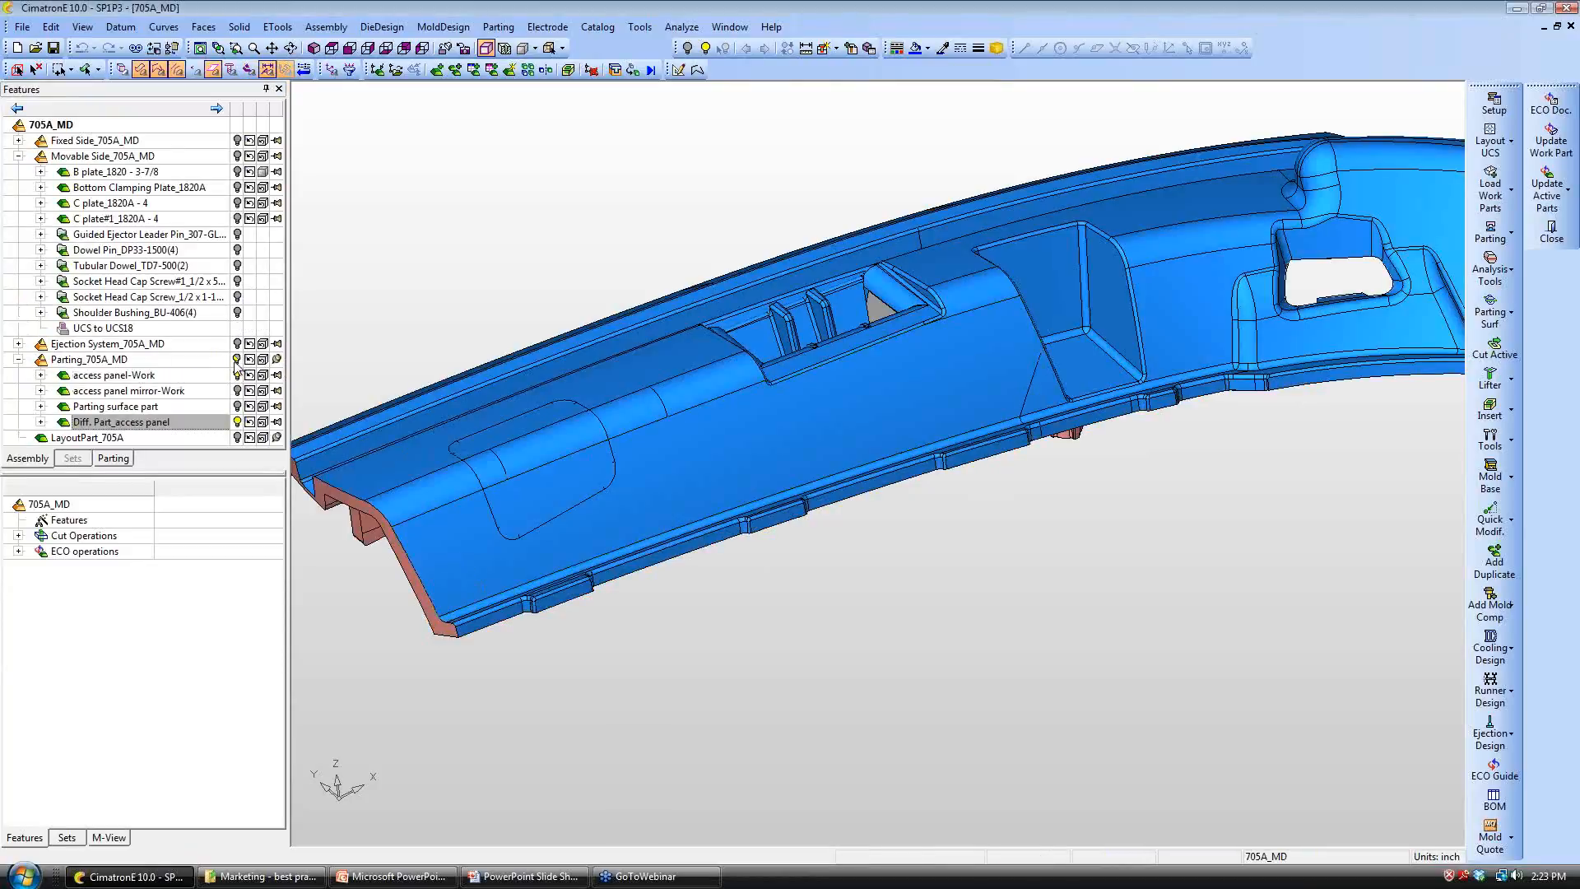
Step: Activate the B plate in the movable side for editing, facing the inner wall around the new window
double_click(154, 172)
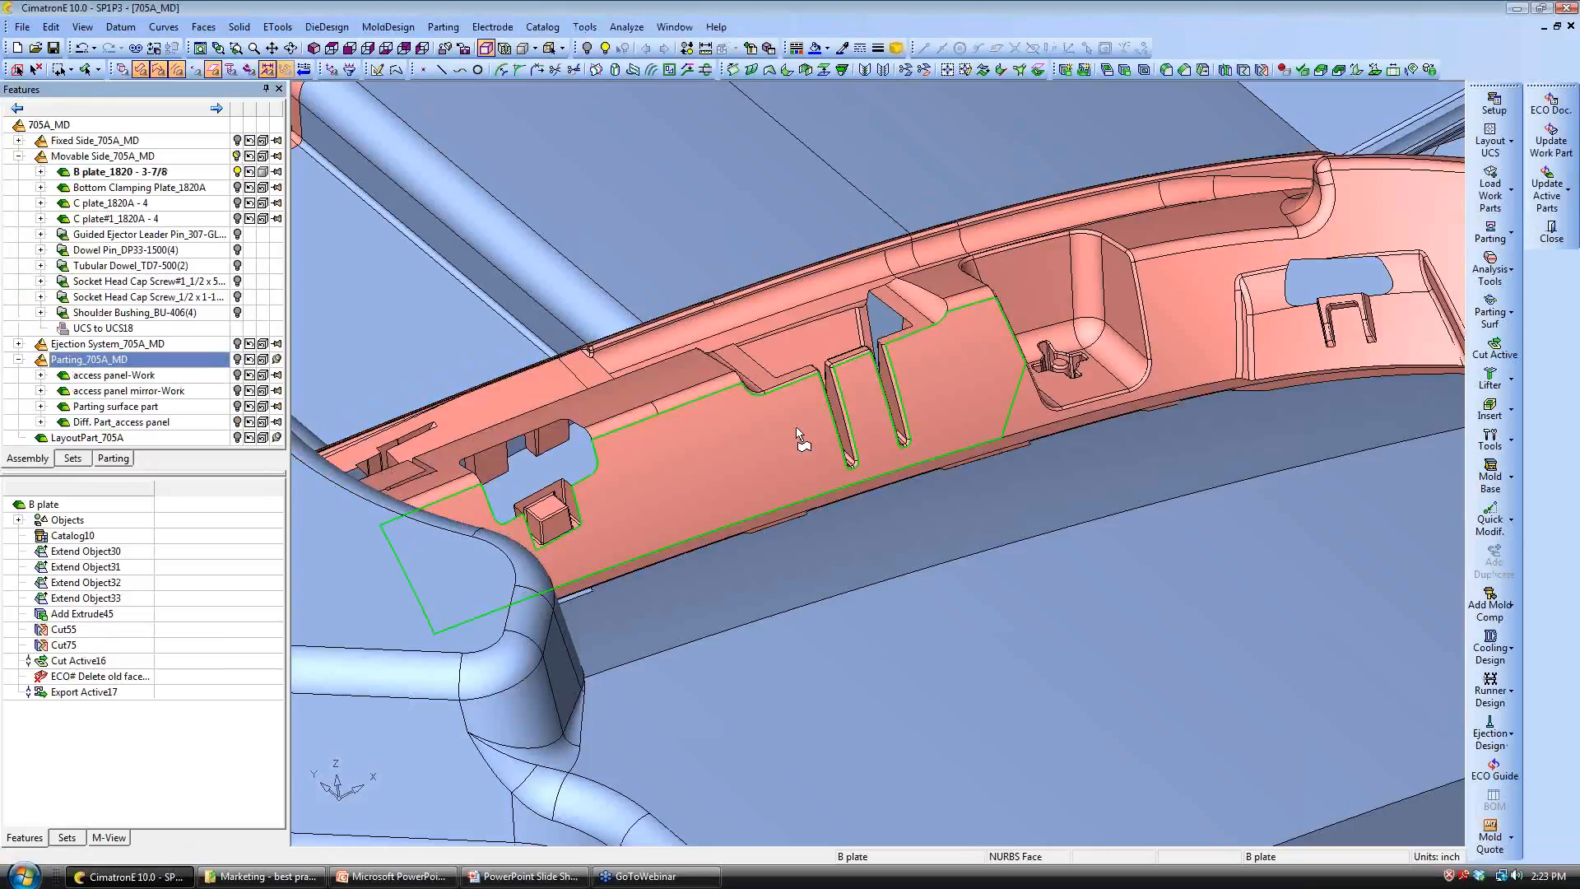
middle_click_drag(796, 428, 604, 697)
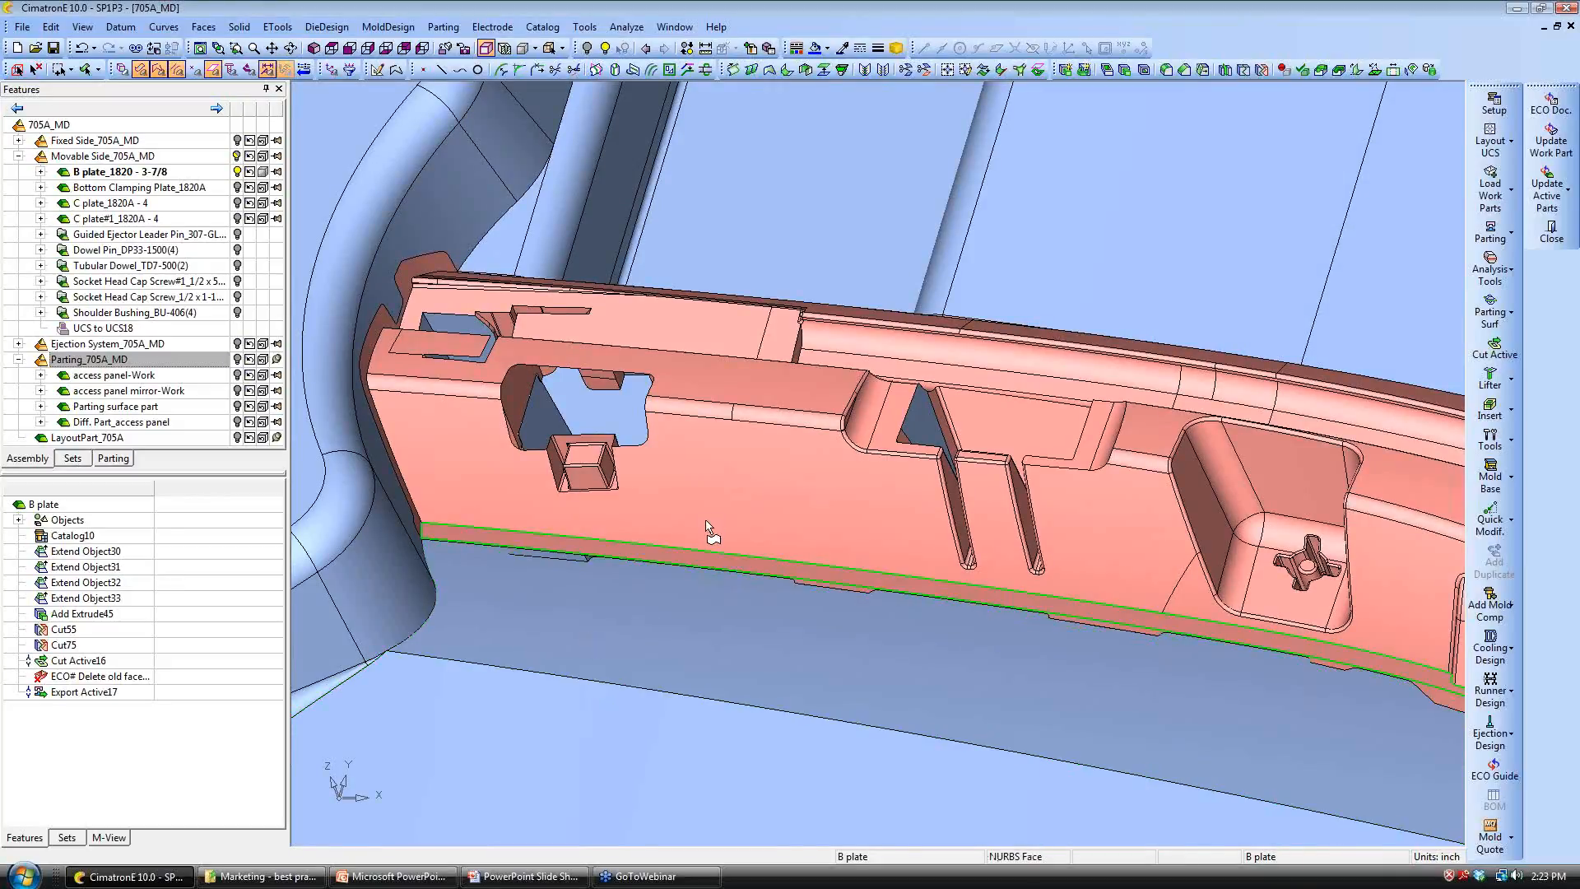
middle_click_drag(856, 494, 880, 496, "ctrl")
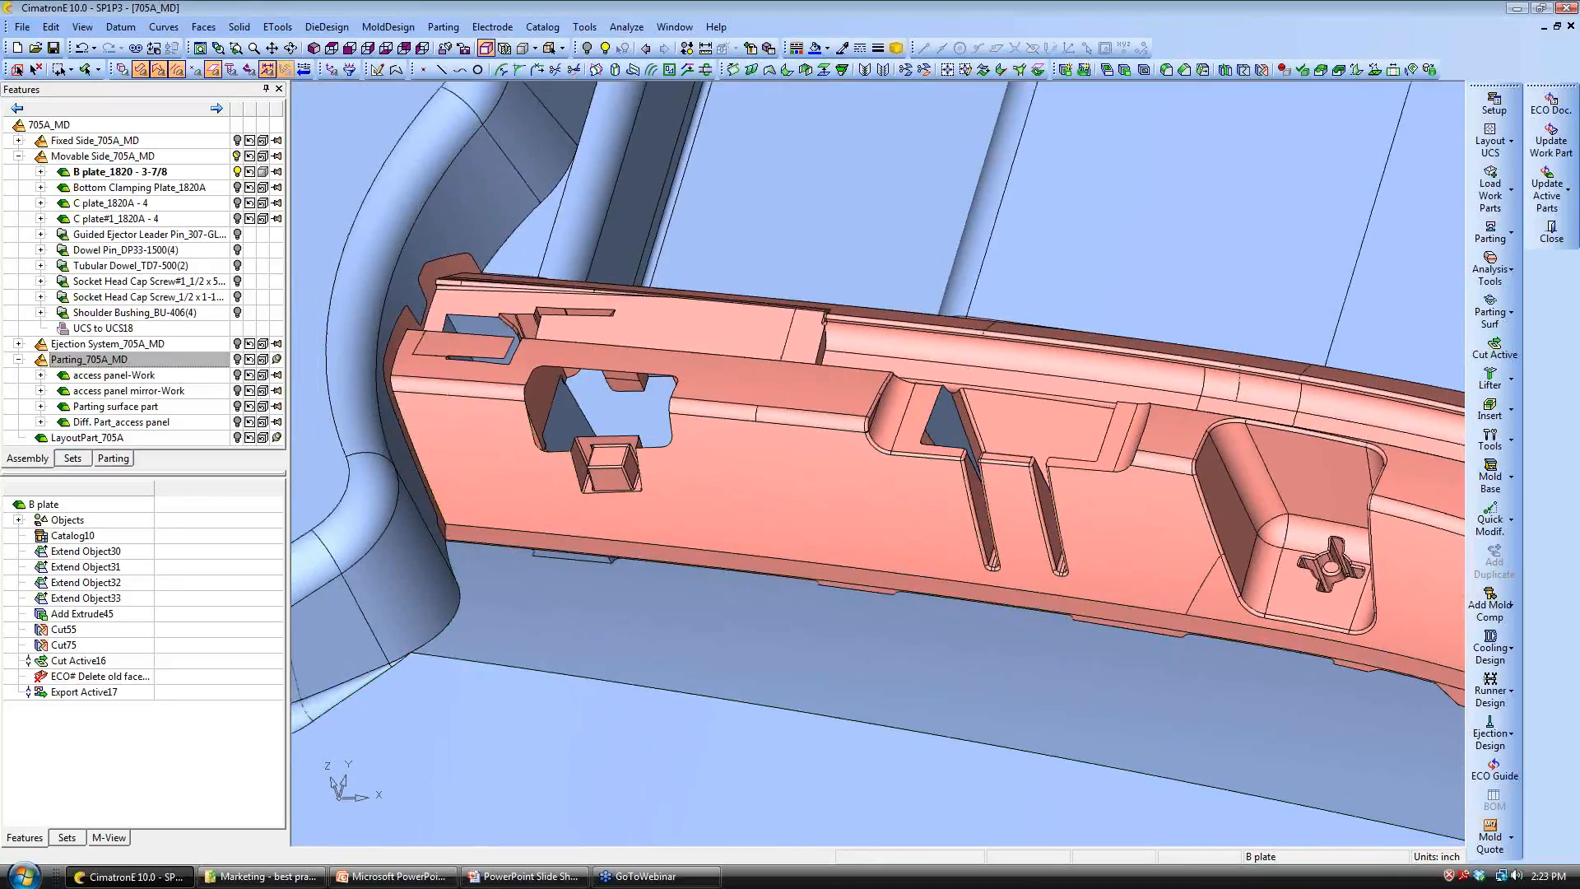
left_click_drag(880, 496, 959, 495, "ctrl")
Step: Unstitch the inner wall faces around the new window of the B plate, leaving the large unrelated plate faces out of the selection
left_click(207, 28)
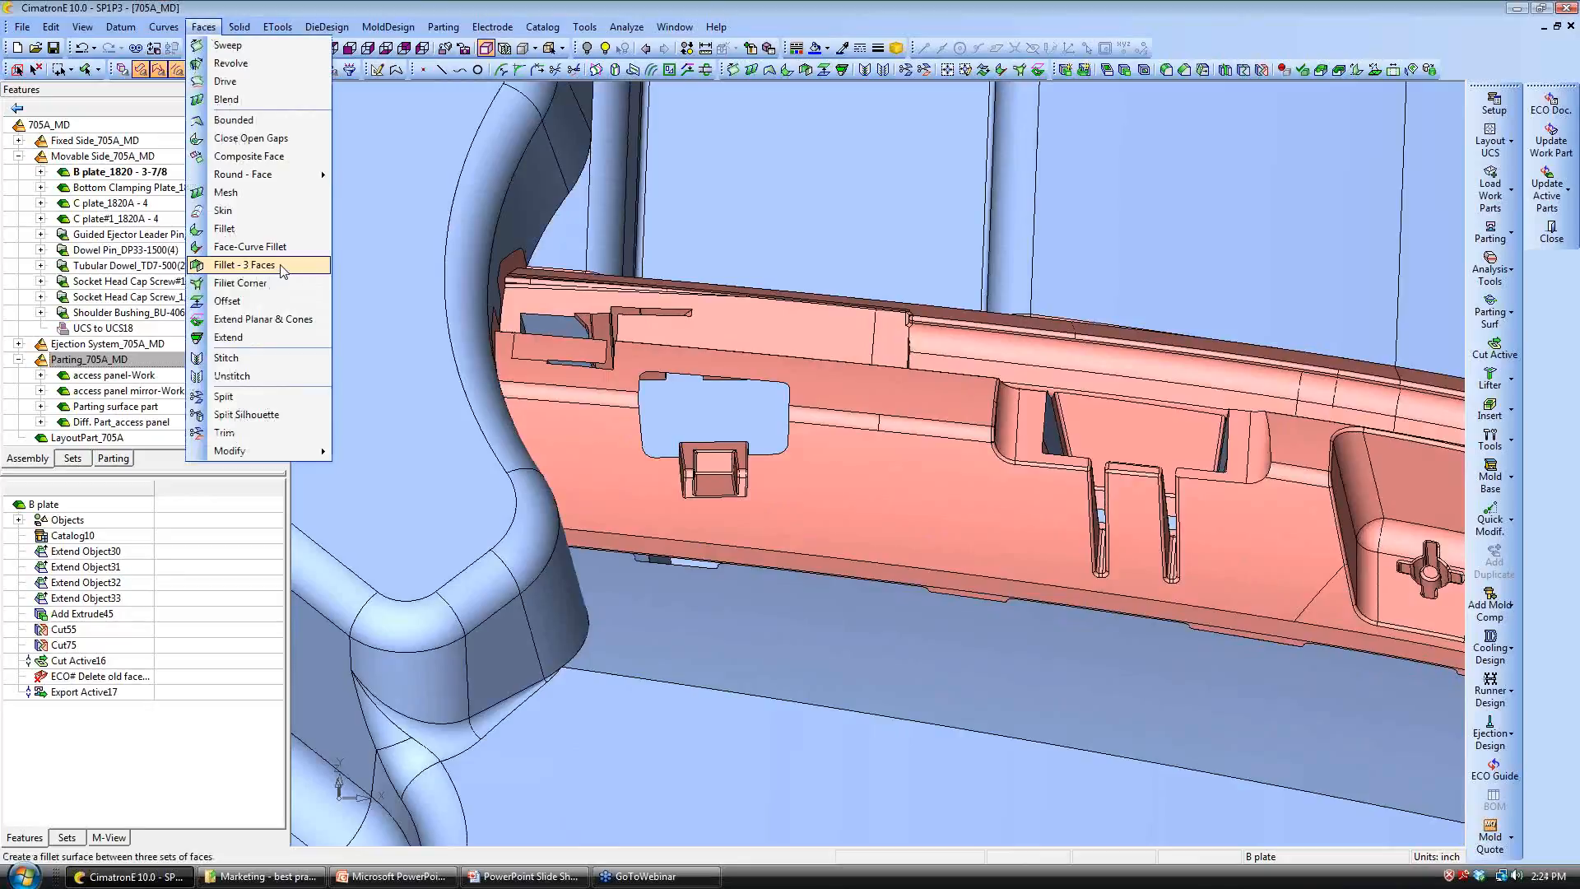
left_click(274, 378)
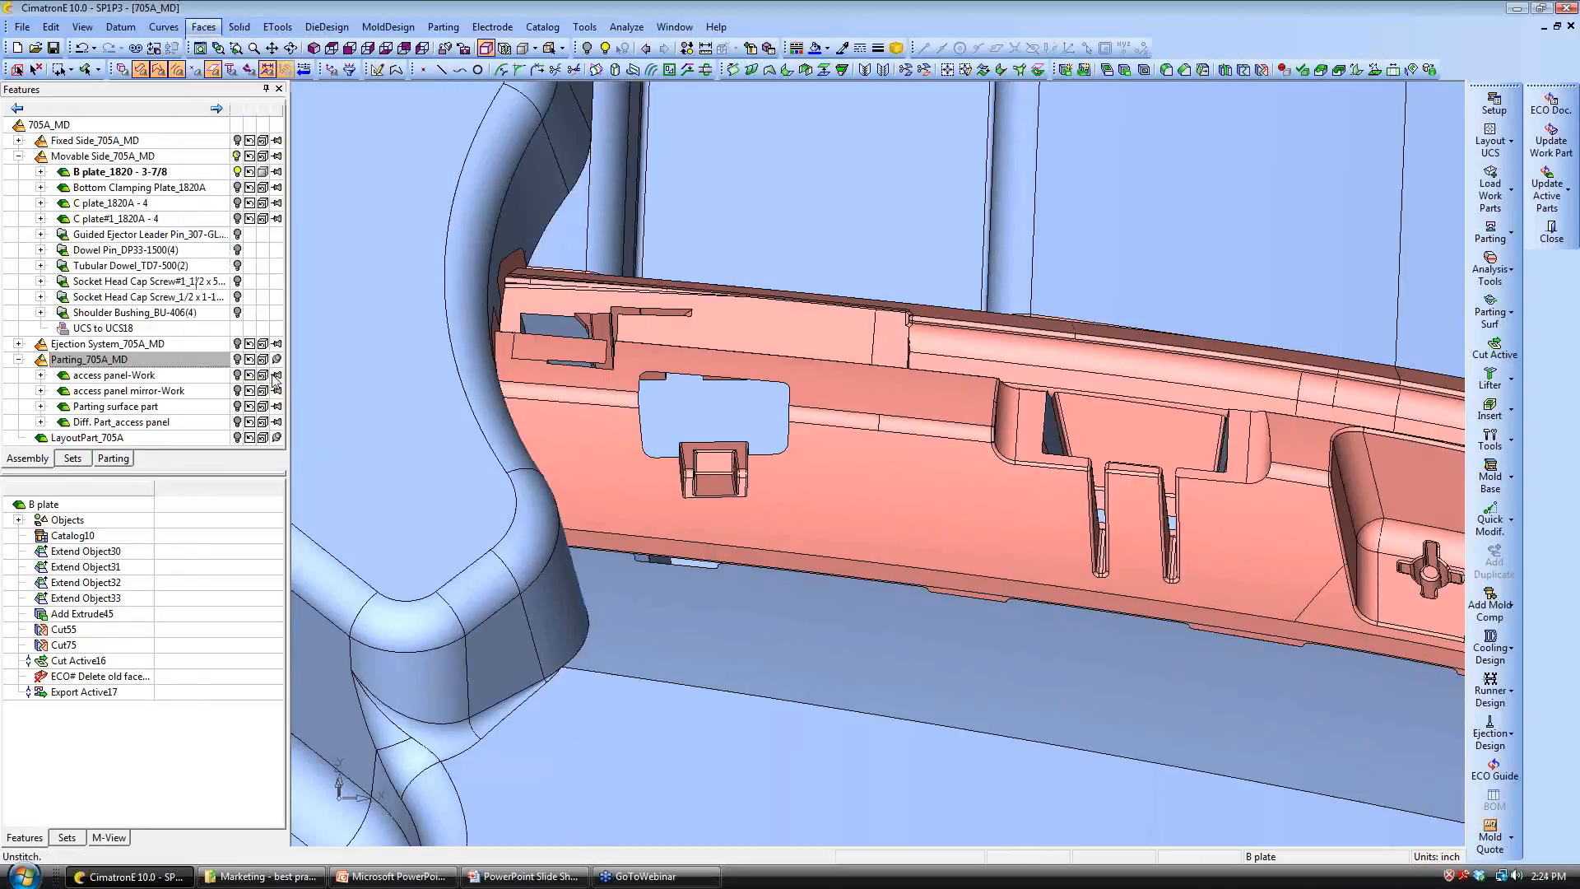
left_click(628, 360)
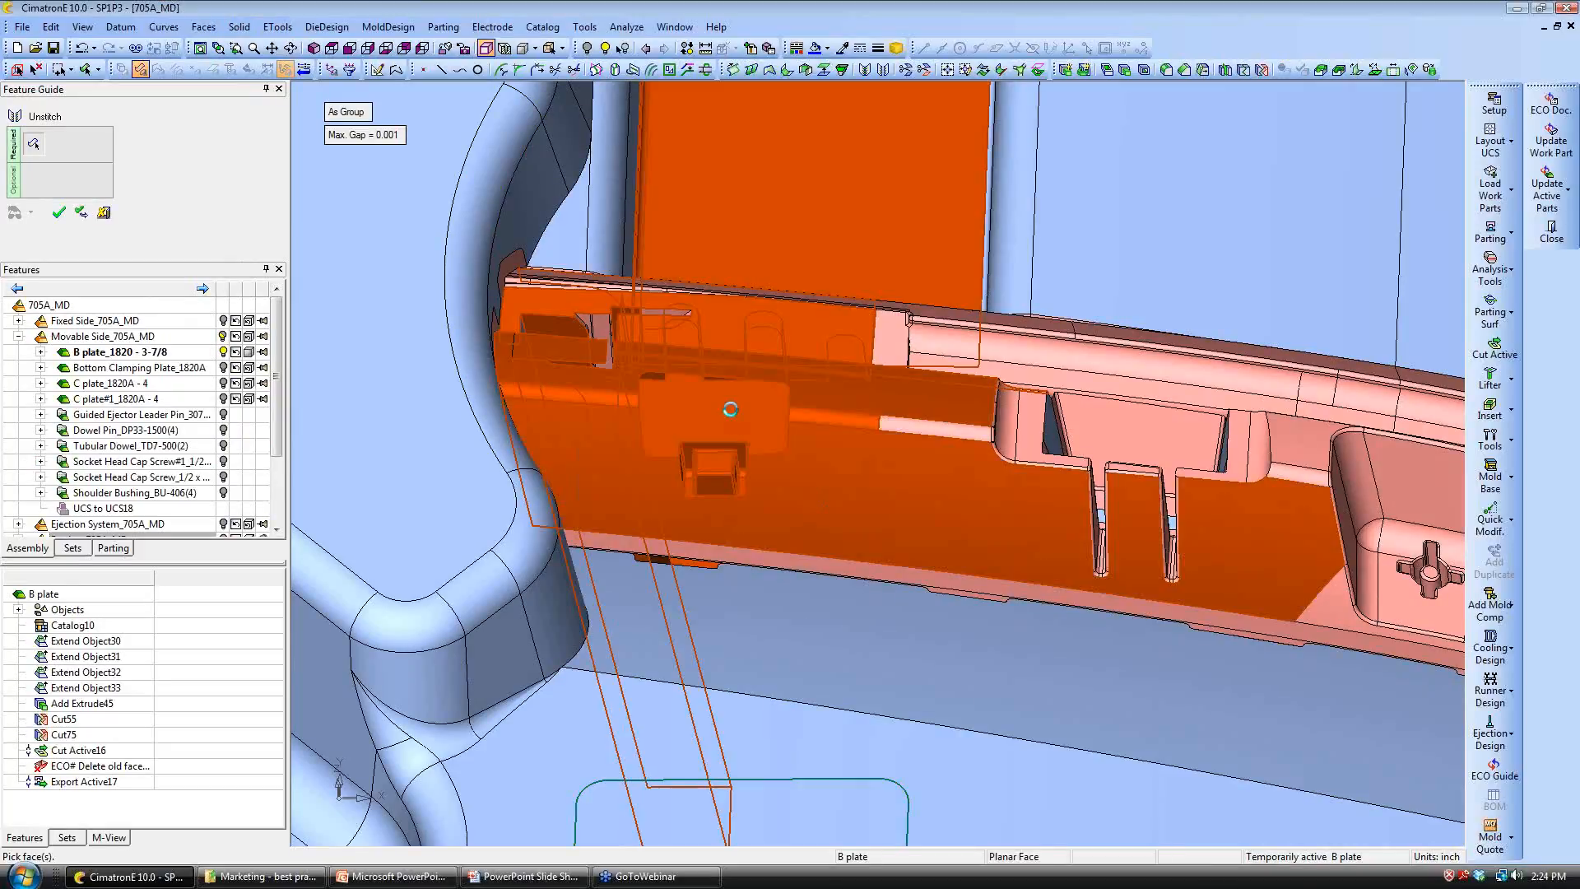
left_click(653, 171)
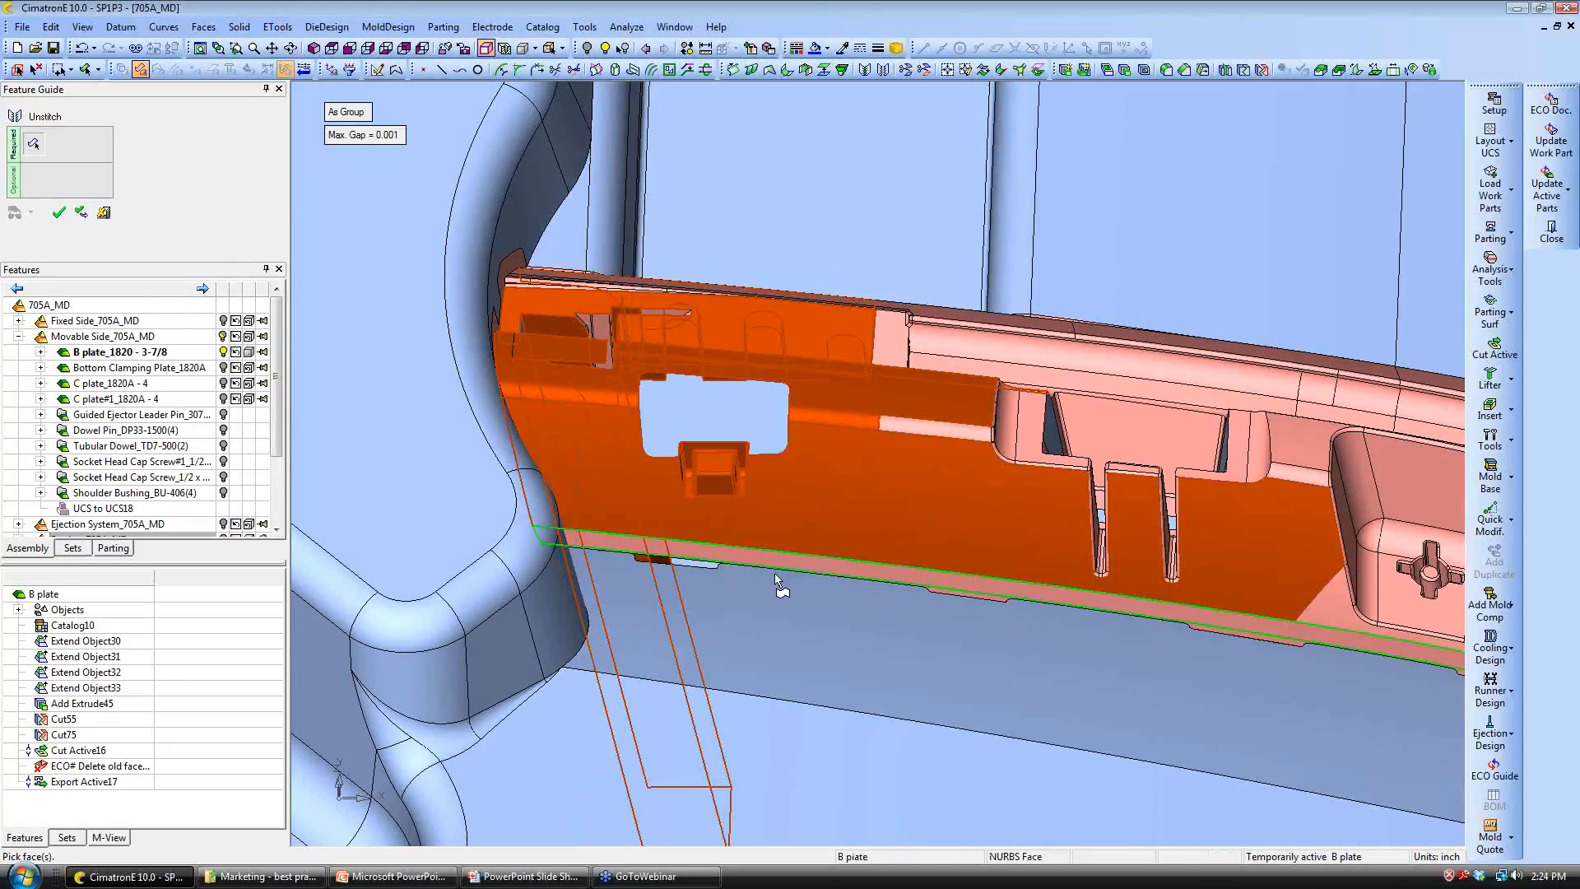
left_click_drag(584, 604, 806, 710)
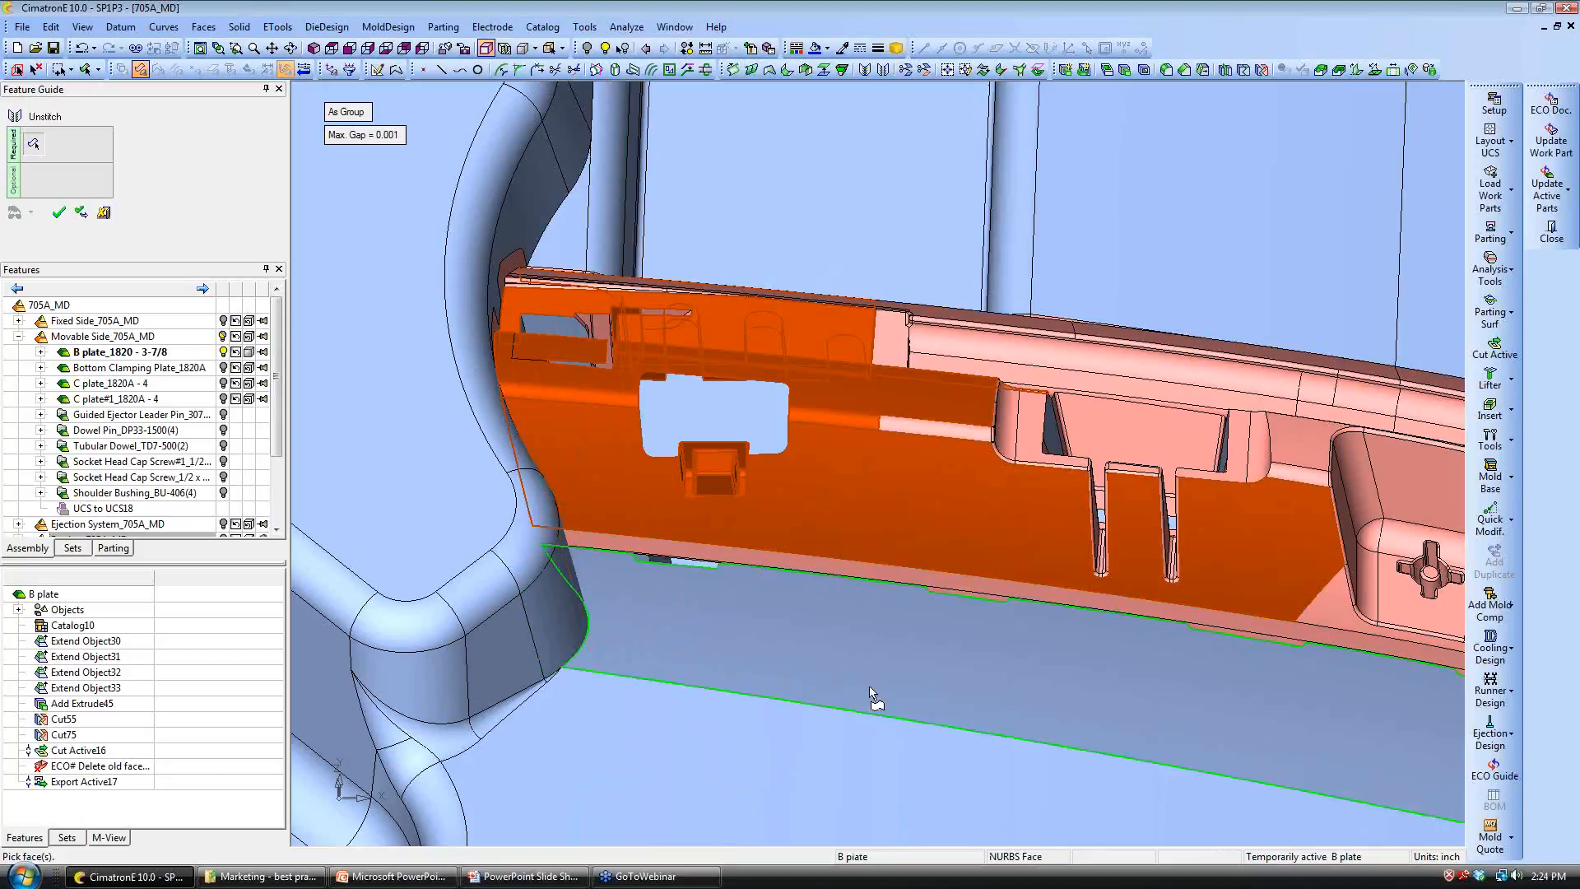
left_click(58, 212)
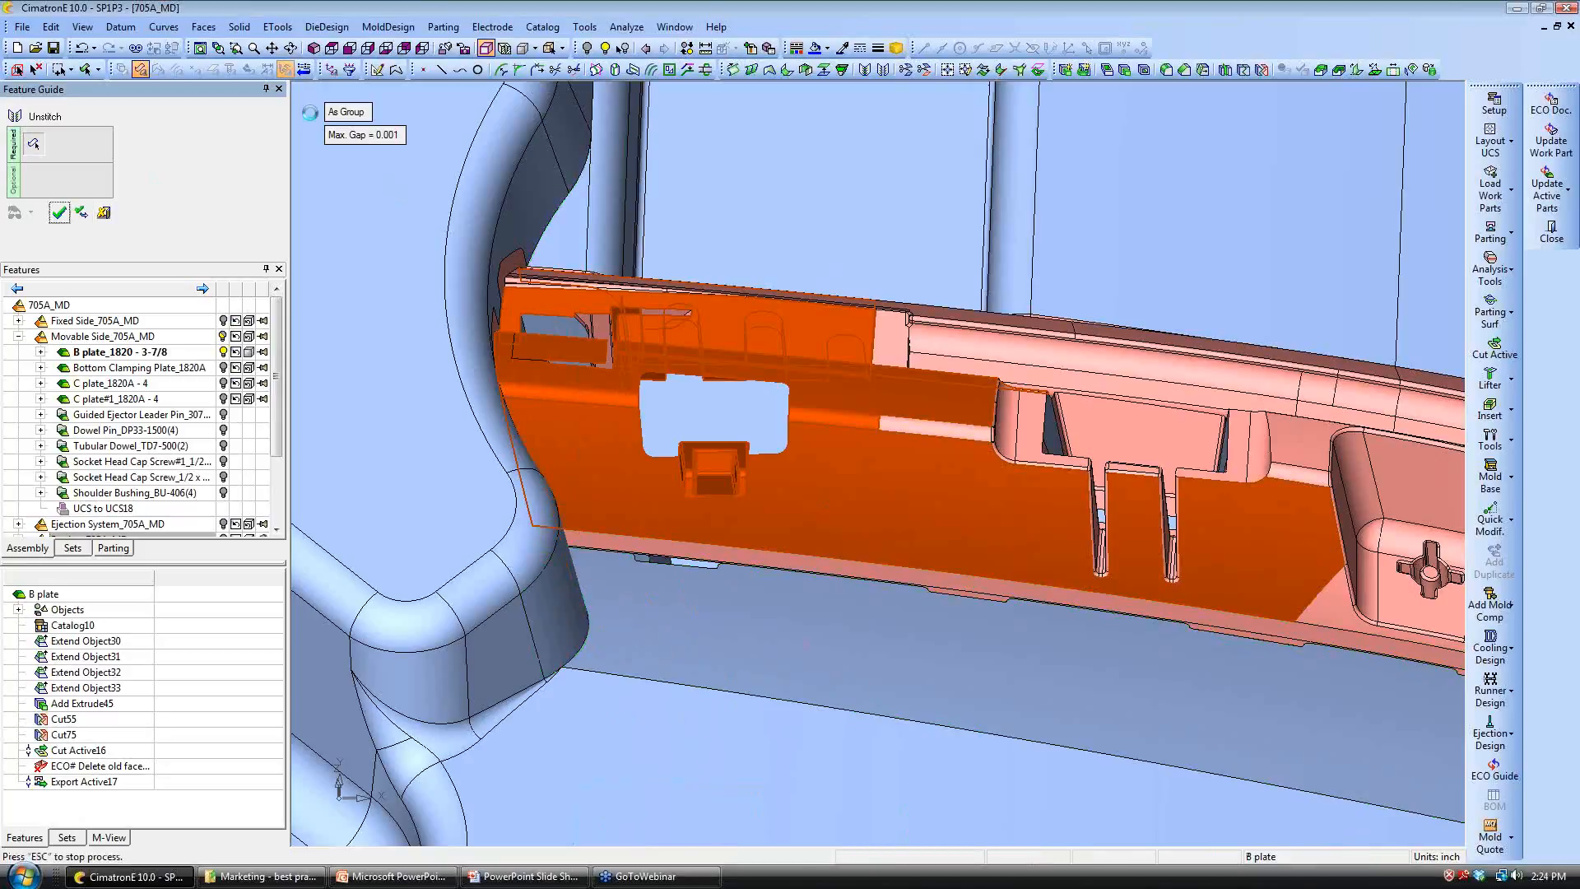
Step: Fill the new window in the B plate with Close Open Gaps, using the window's open edge loop
left_click(204, 26)
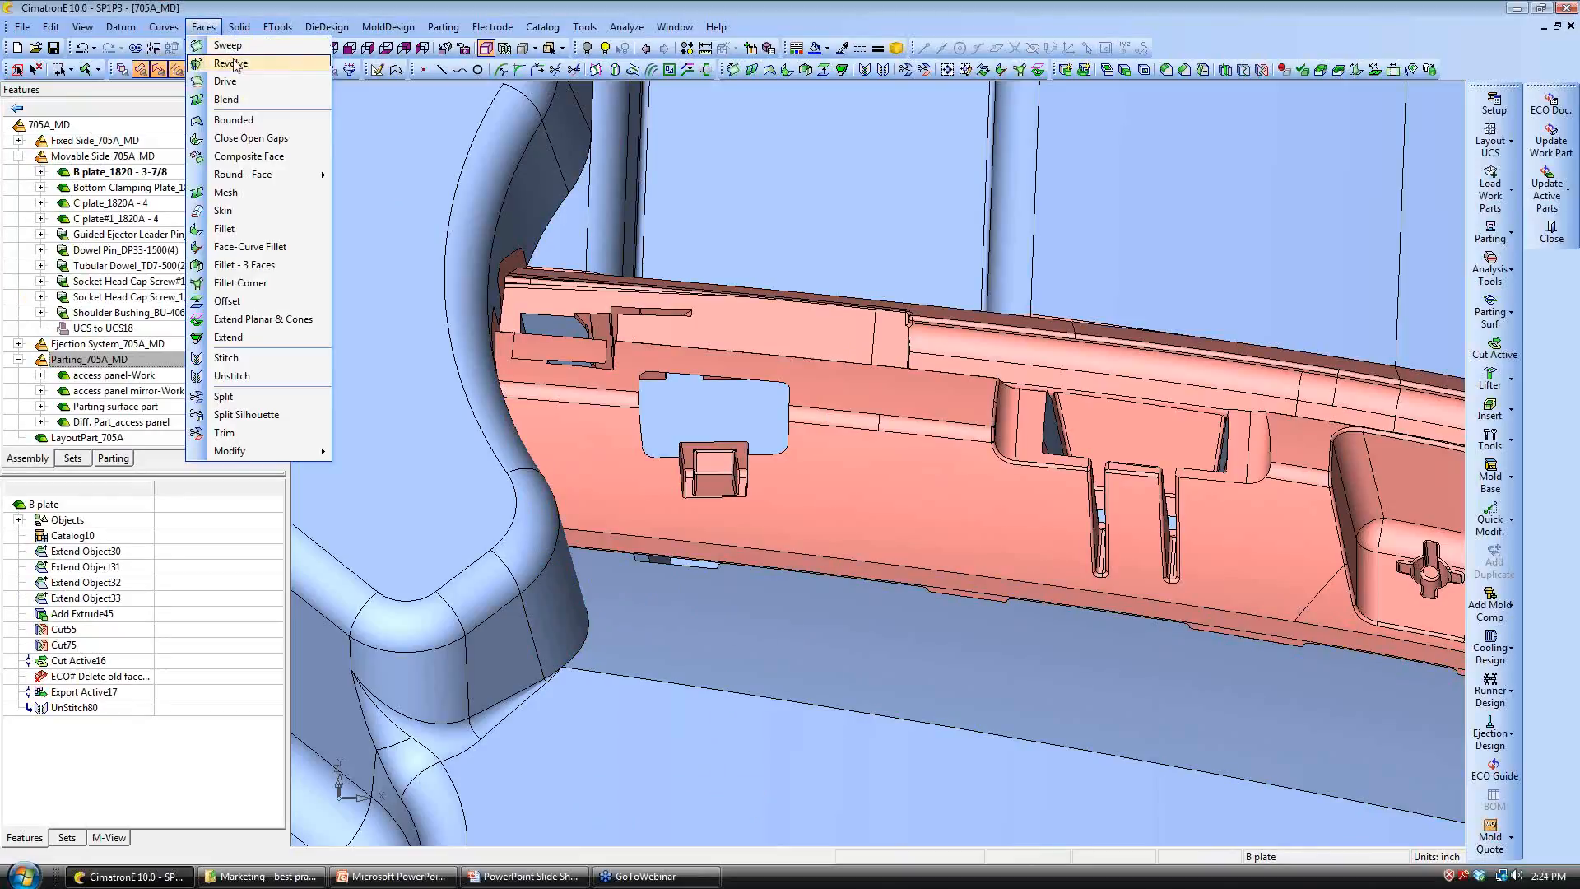
left_click(249, 138)
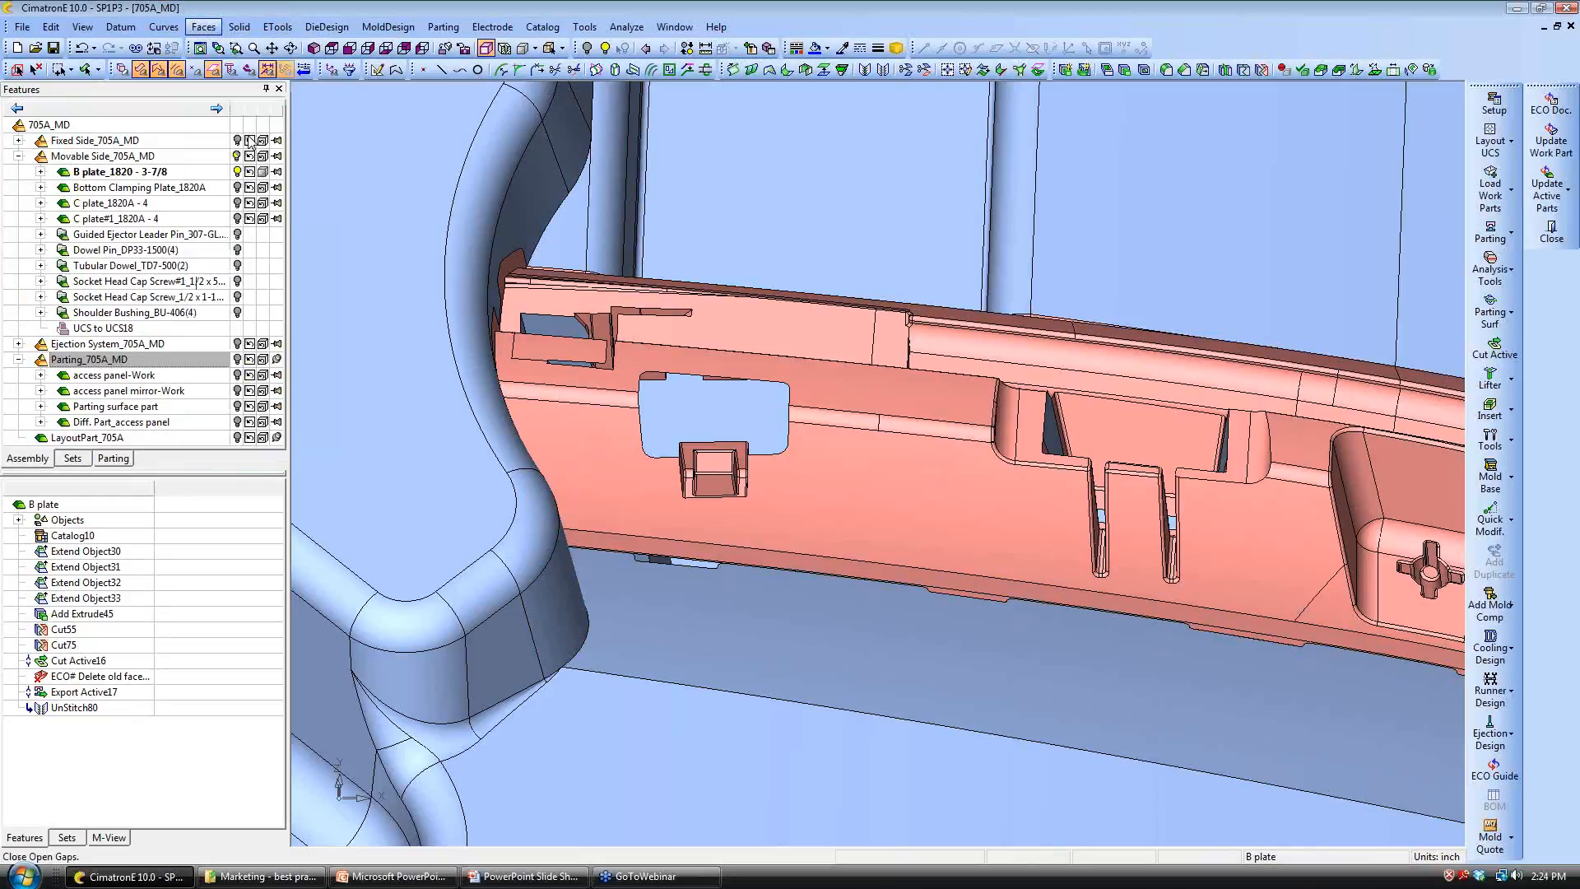
left_click(765, 385)
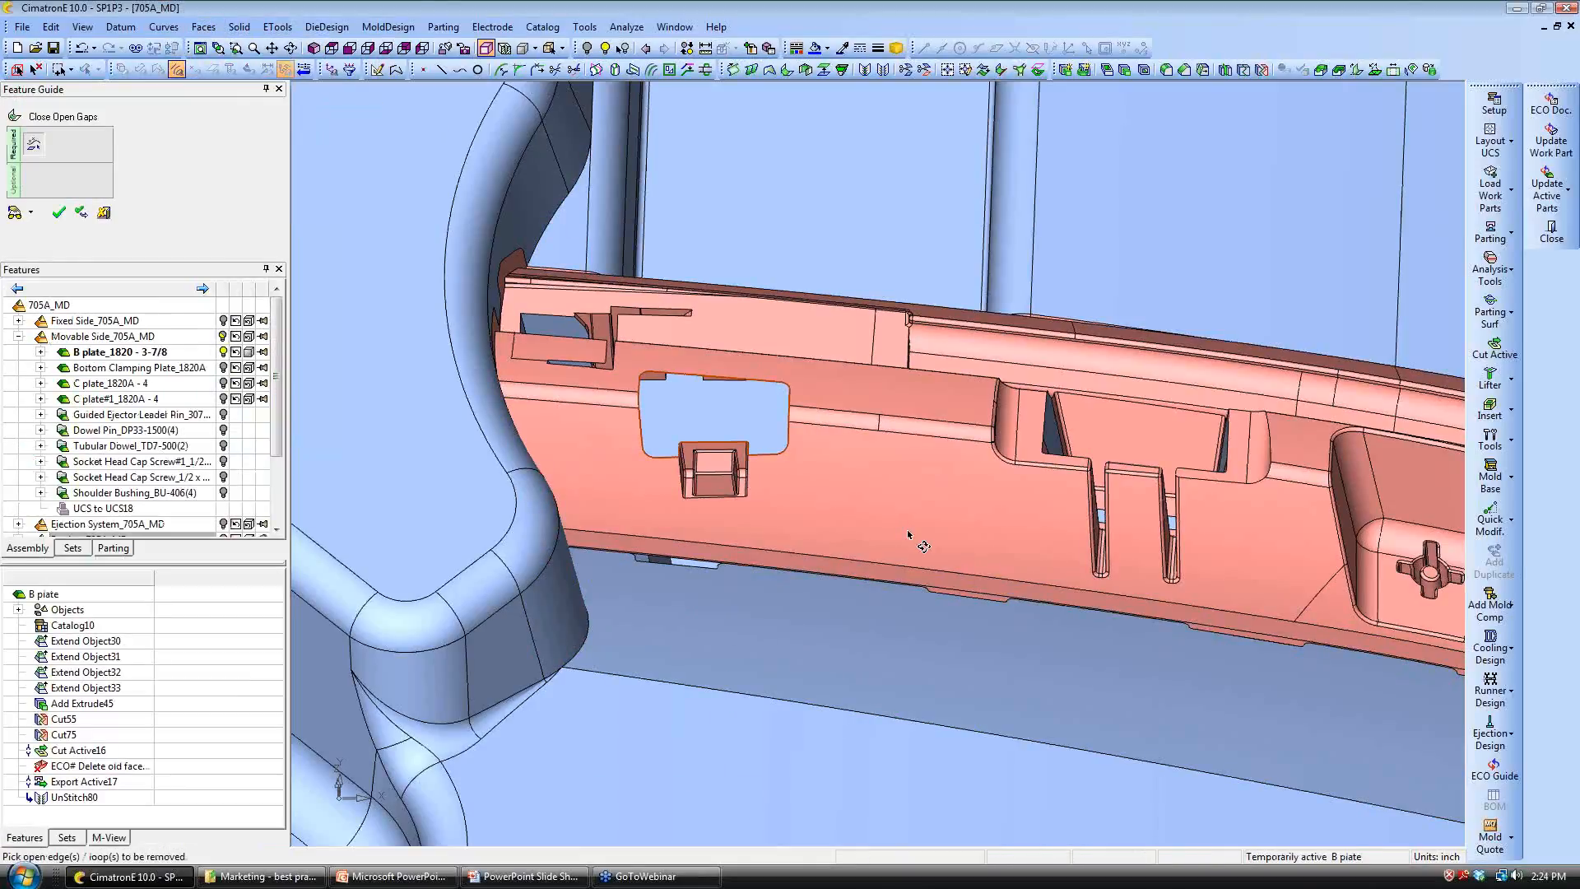
mouse_move(910, 536)
middle_mouse_down()
mouse_move(889, 522)
mouse_move(908, 528)
middle_mouse_up()
scroll(889, 522, "up", 3)
left_click(59, 213)
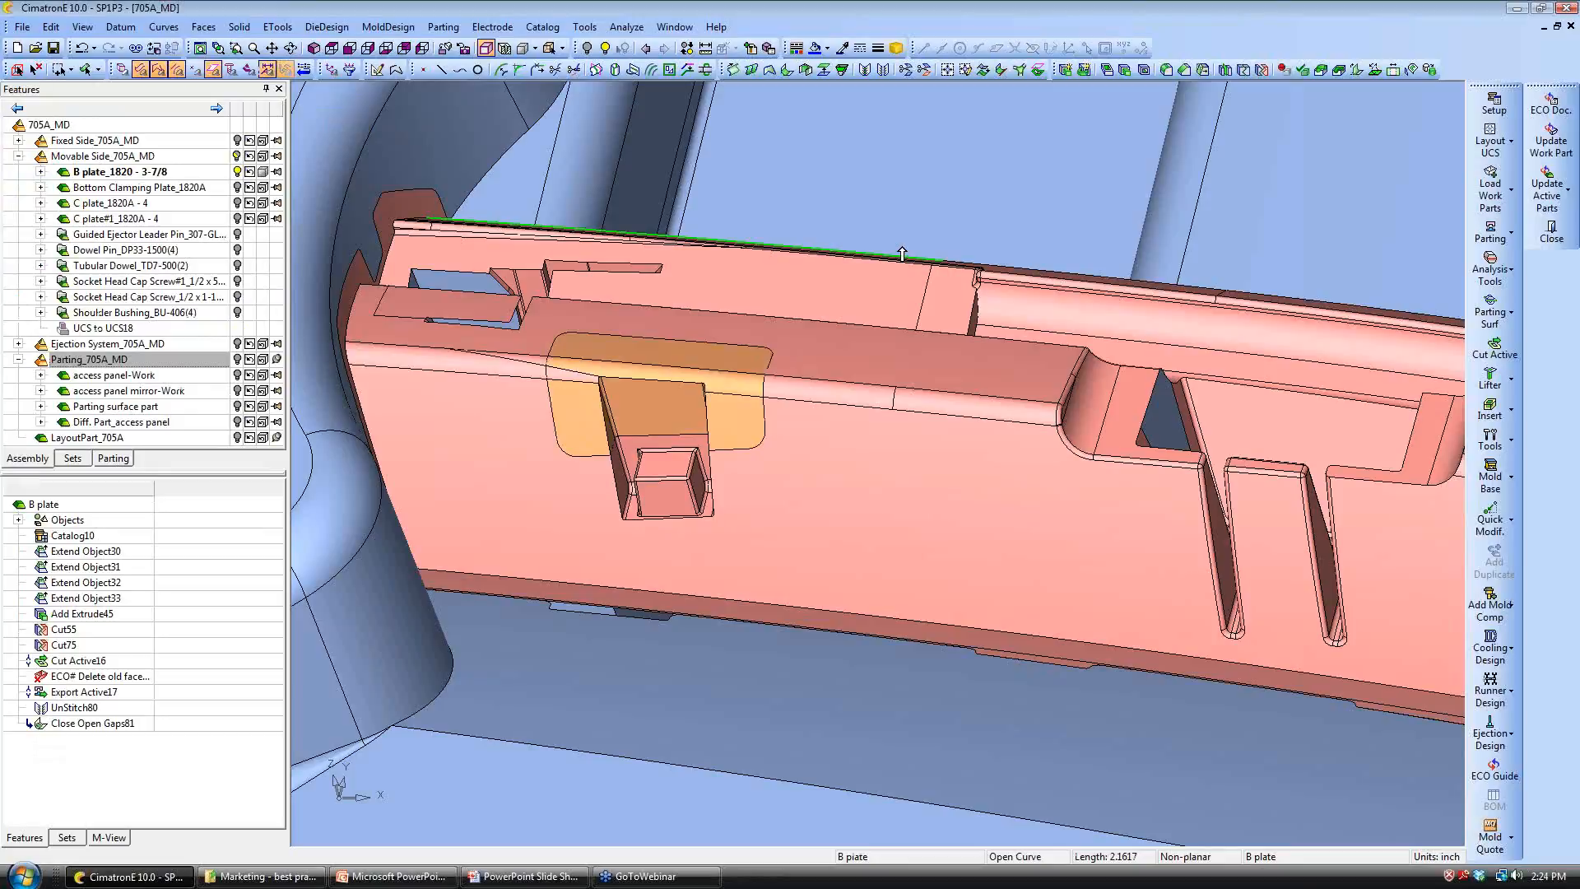
key("alt+Tab")
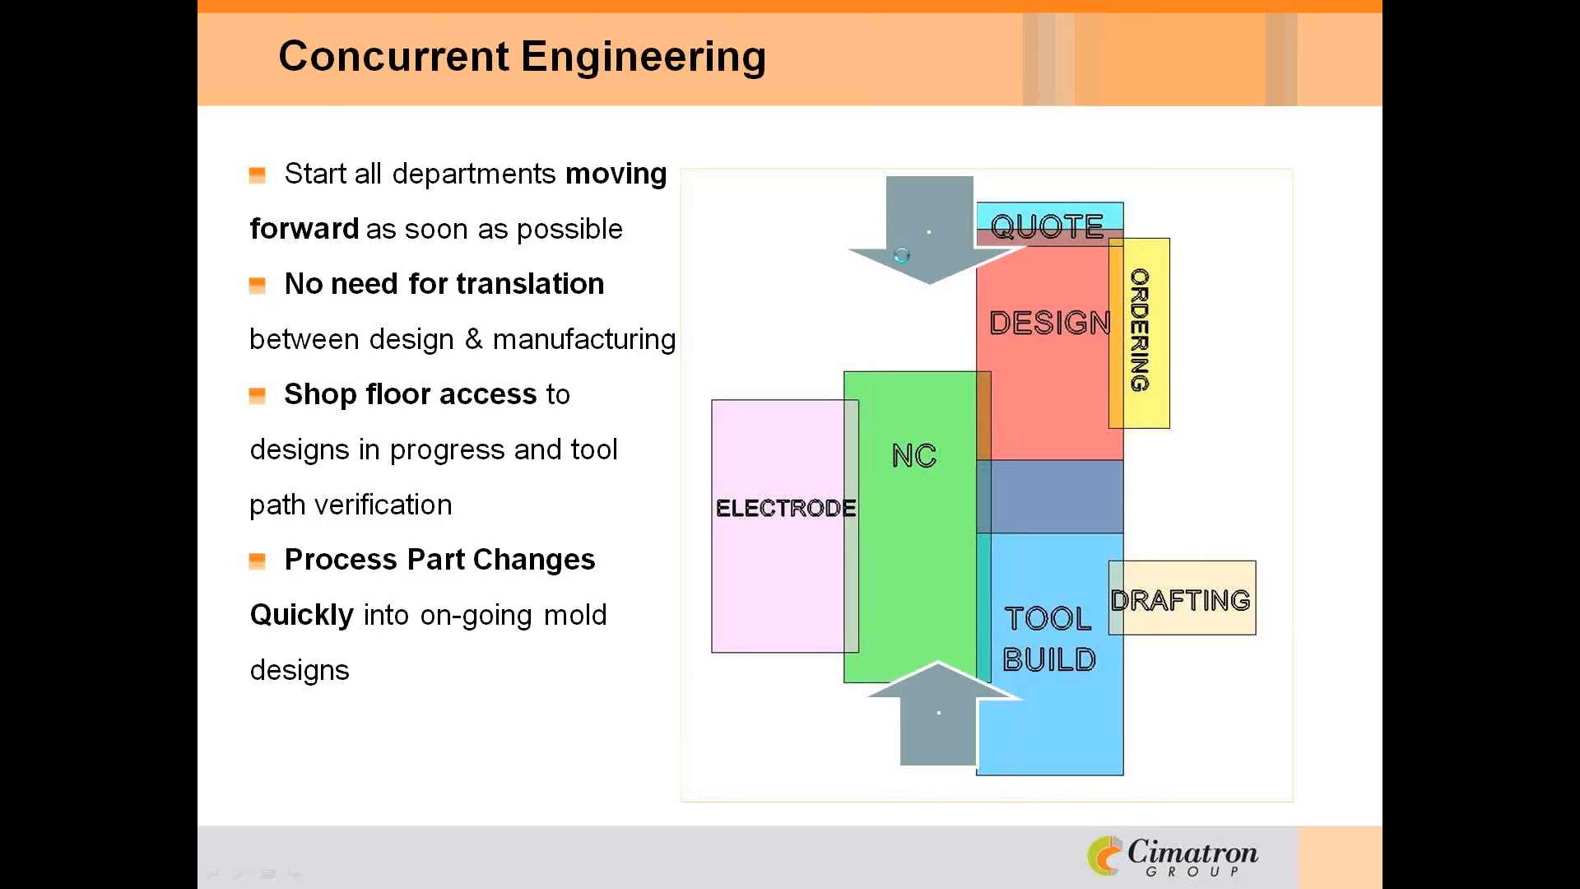
left_click(902, 255)
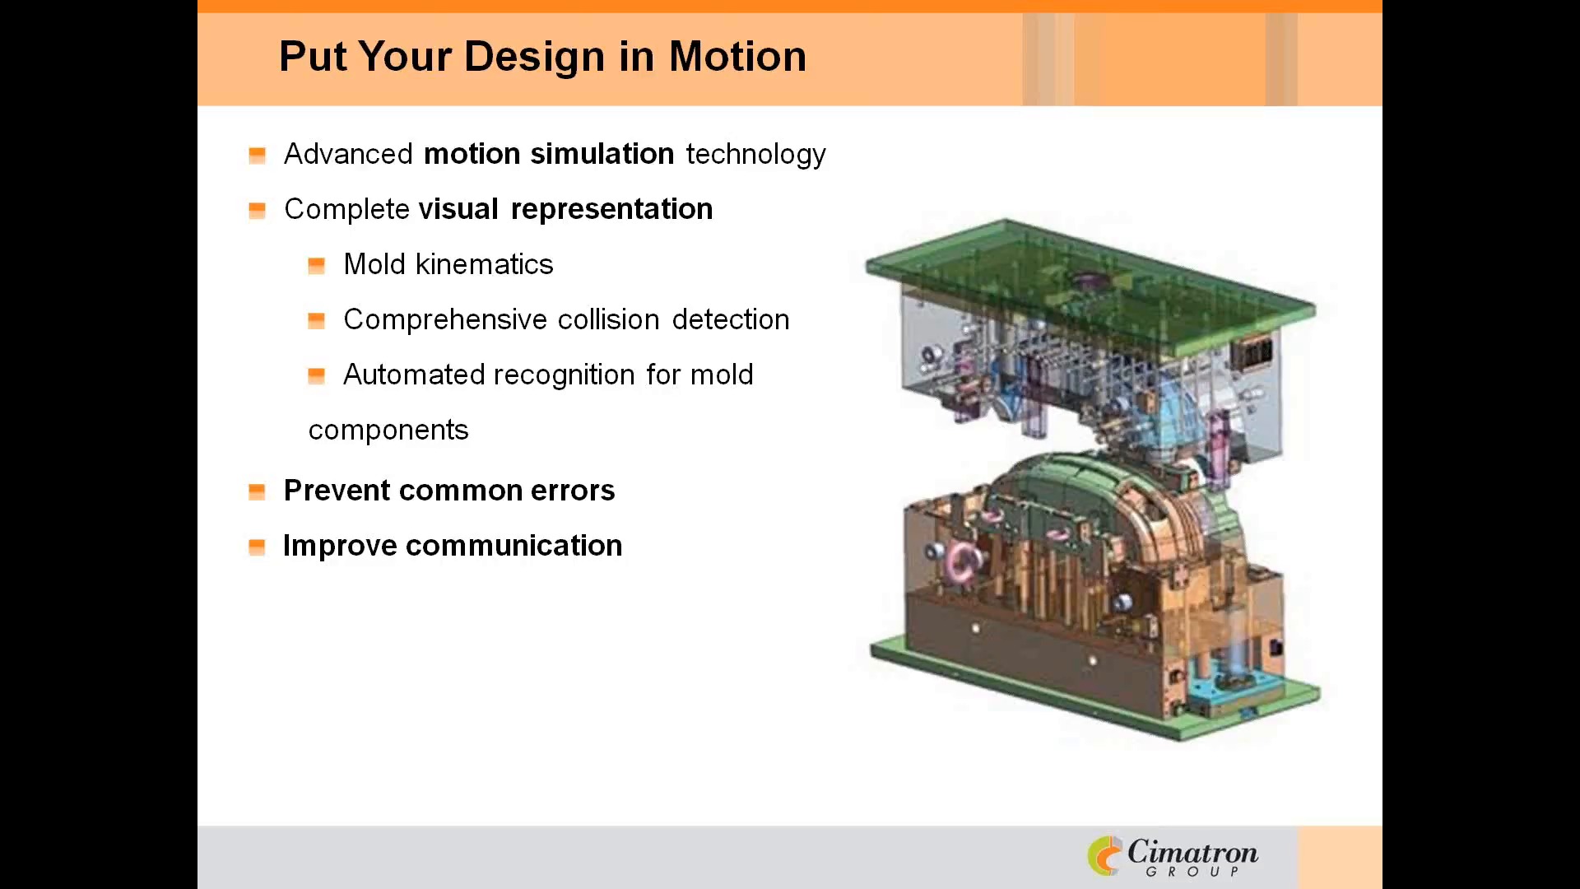
key("alt+Tab")
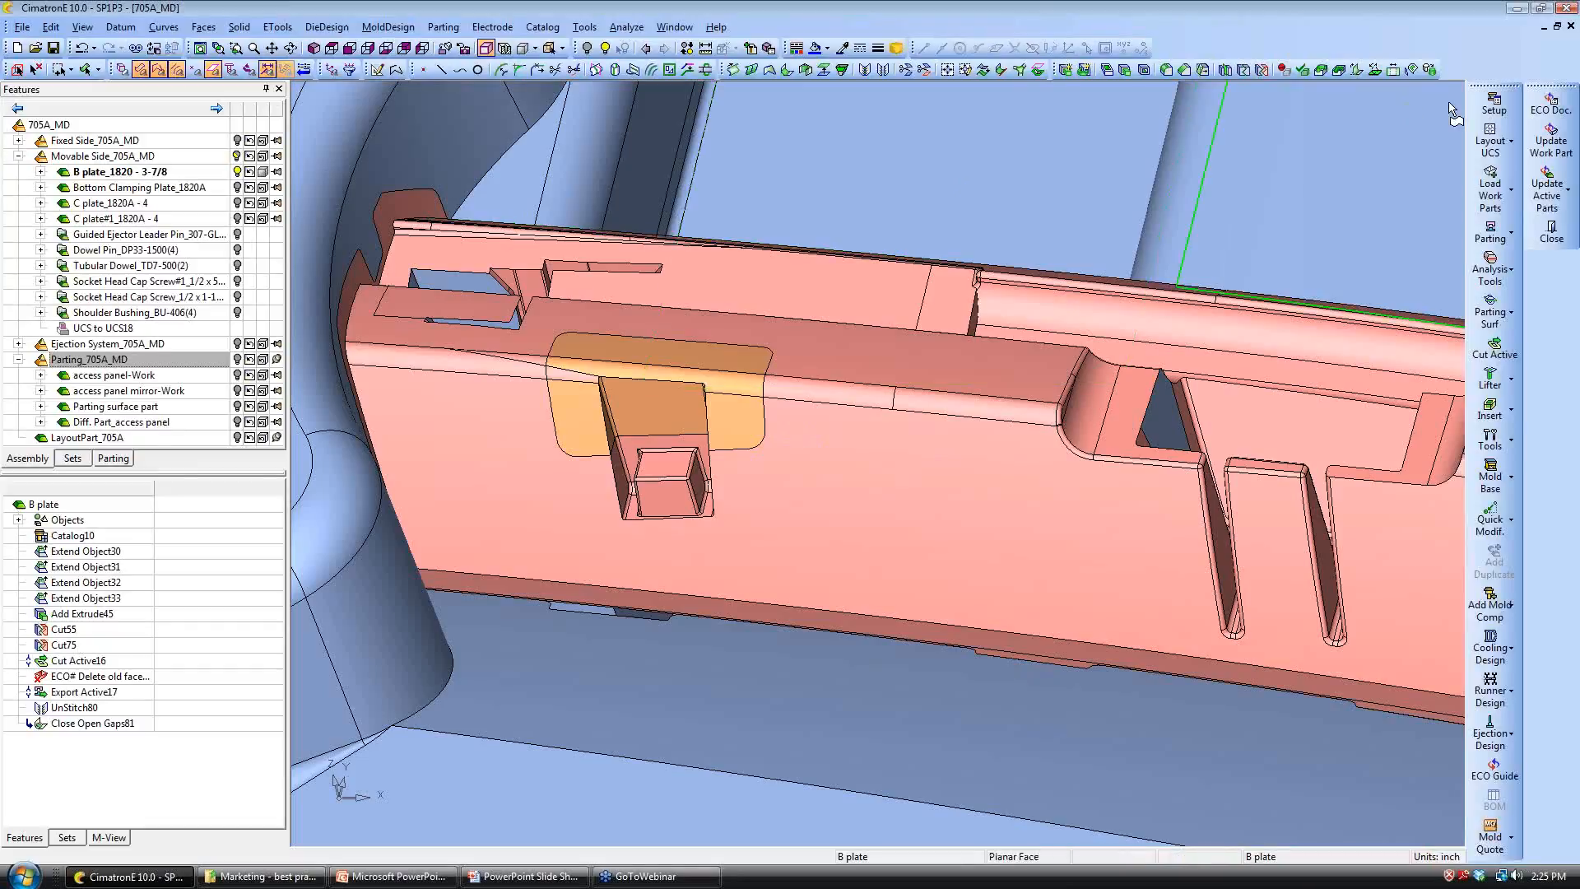
Step: Close the 705A_MD assembly and start a Motion Analysis of the Cover17_MD mold assembly
left_click(1570, 26)
left_click(802, 475)
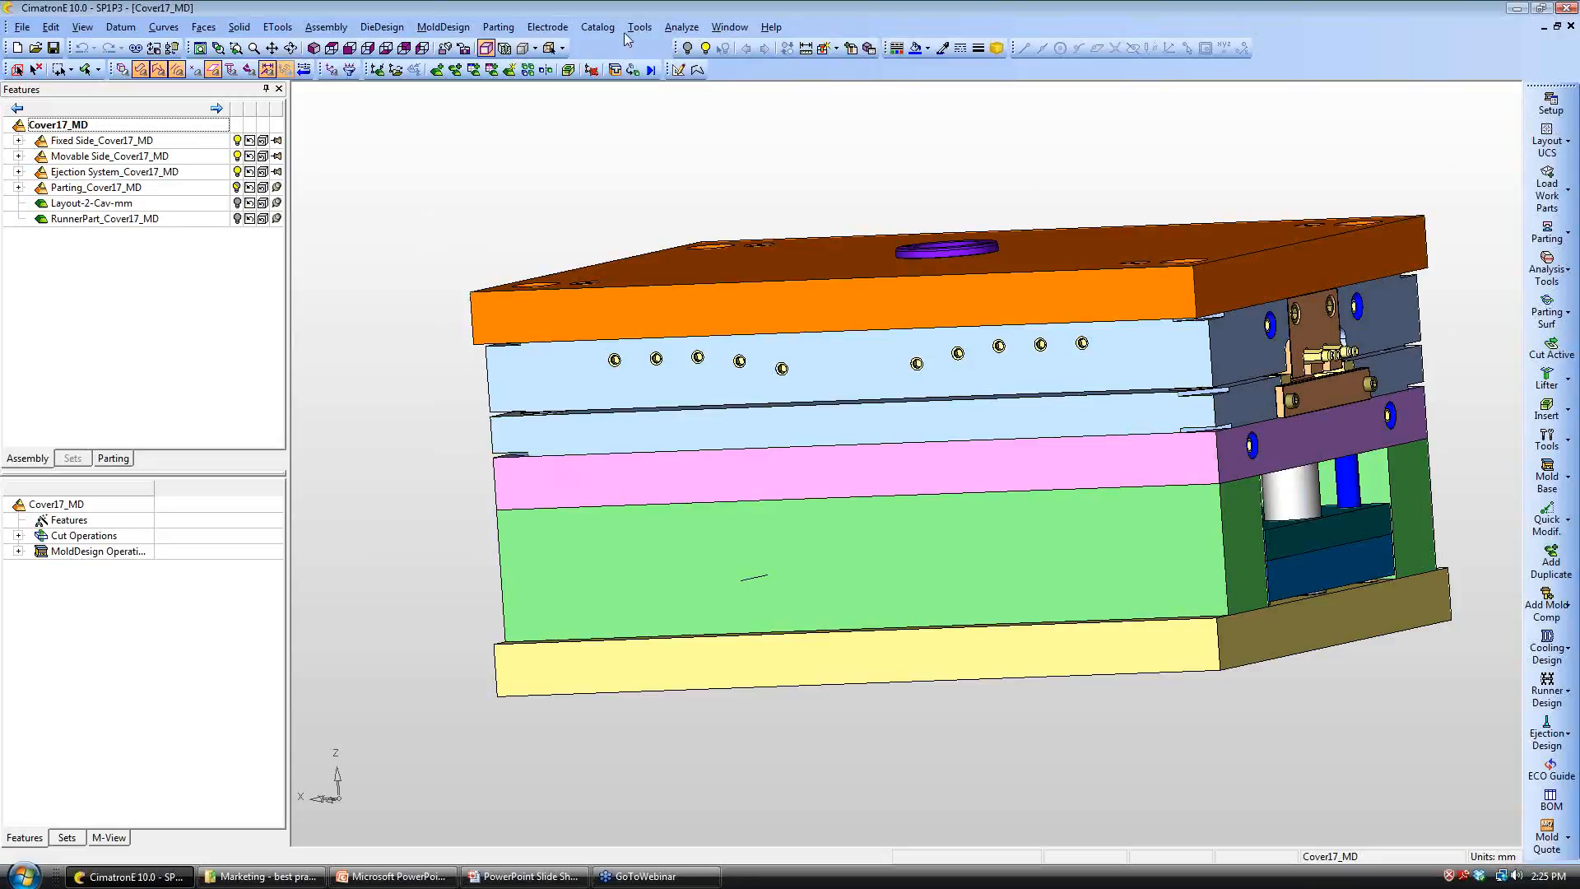
left_click(679, 27)
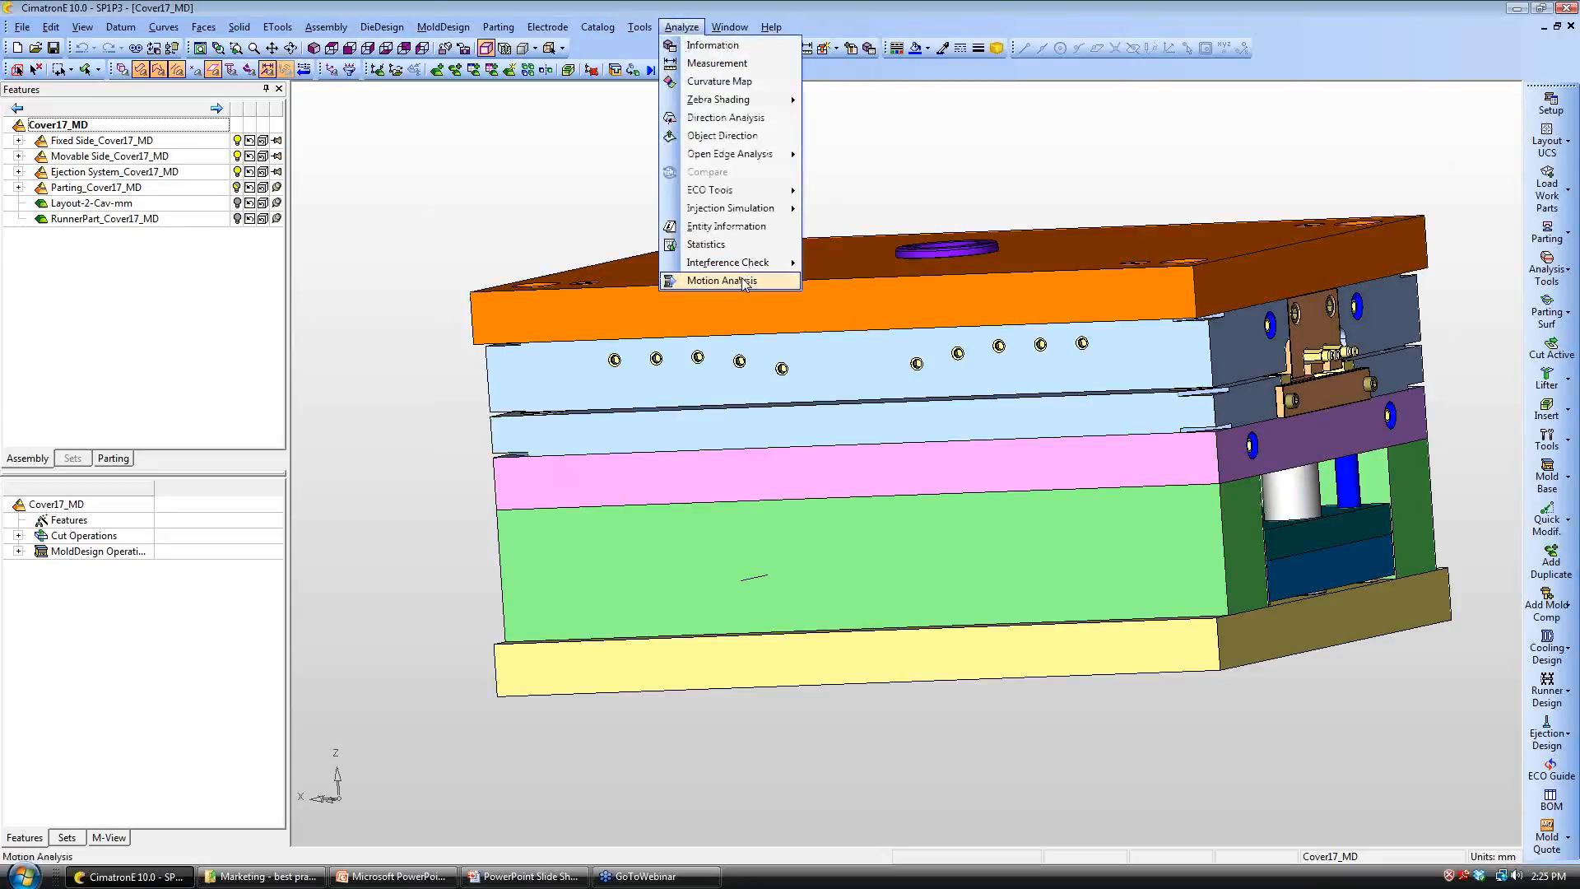
left_click(742, 278)
left_click(788, 533)
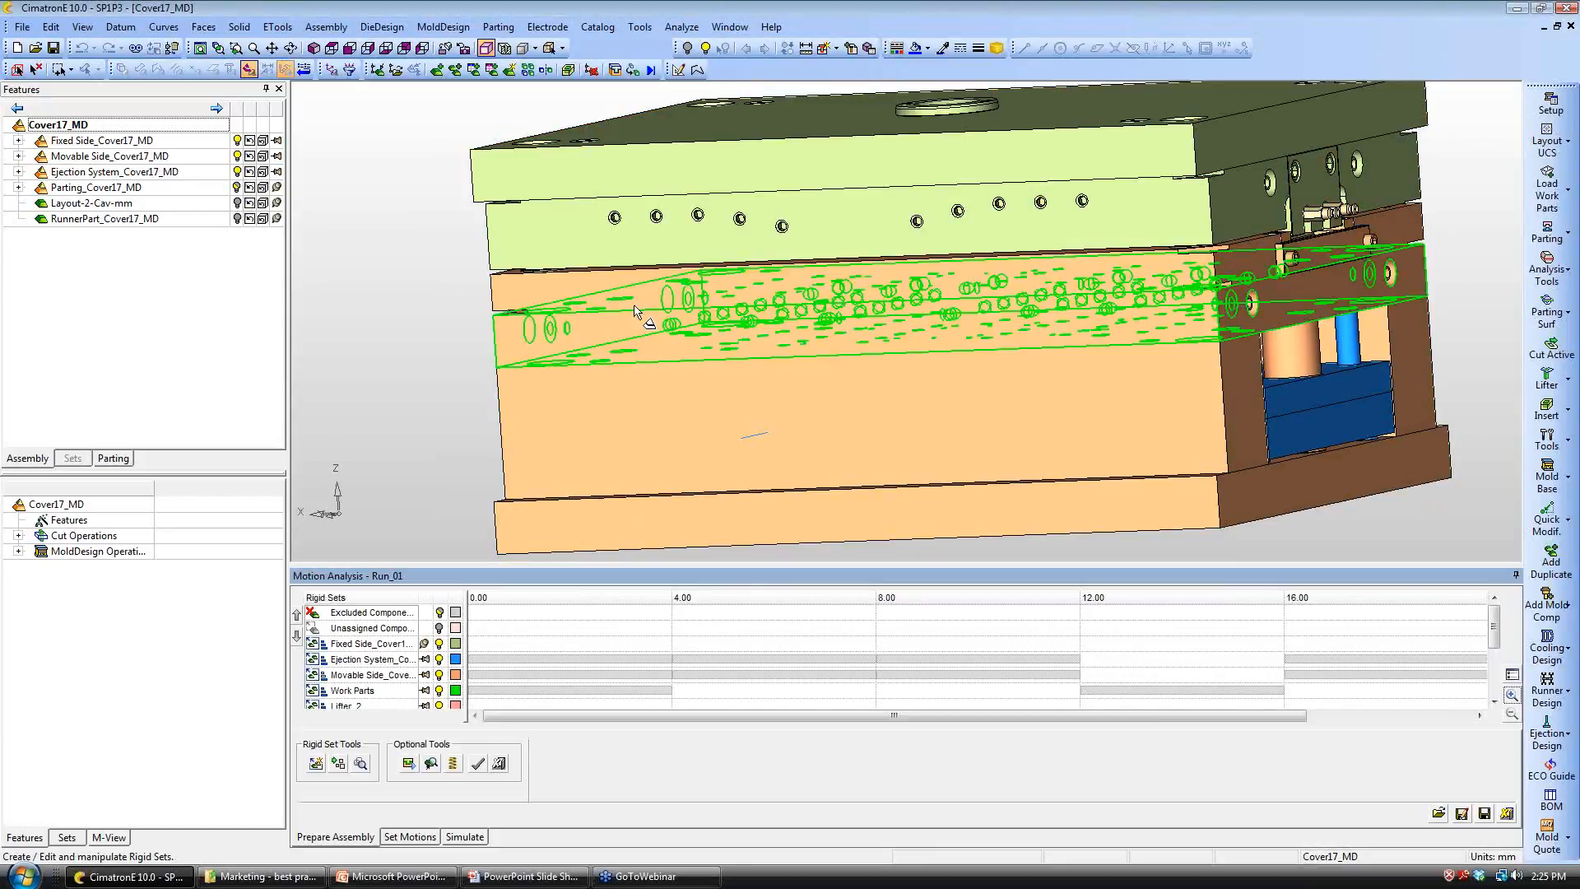
Step: Hide the fixed side and review the rigid sets, including the work parts and lifters, and their motion timeline settings
left_click(237, 140)
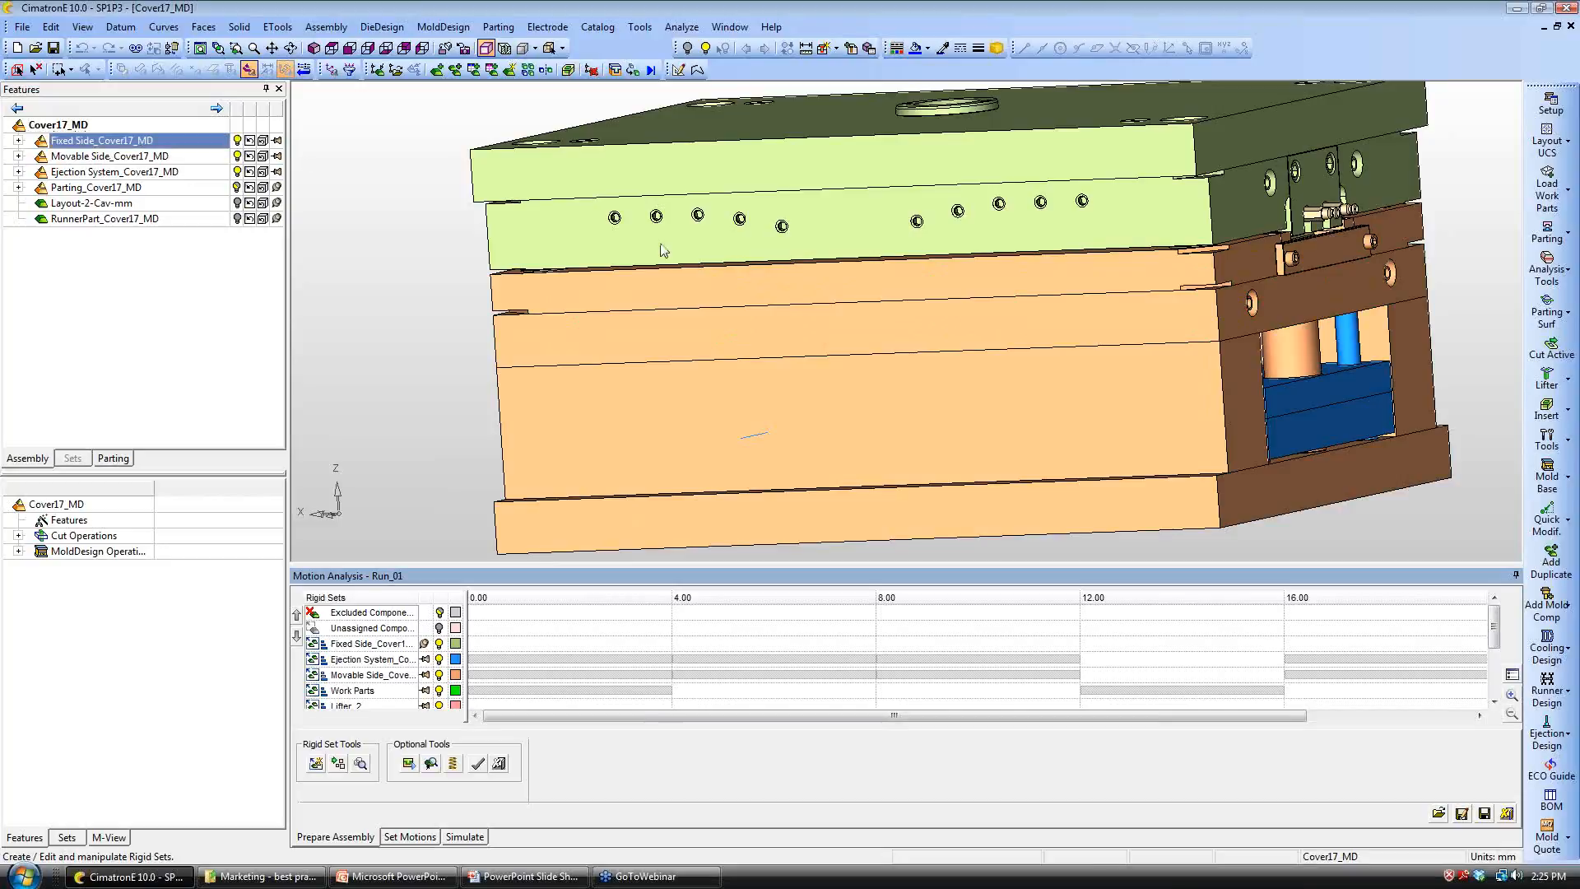
middle_click_drag(831, 330, 811, 440)
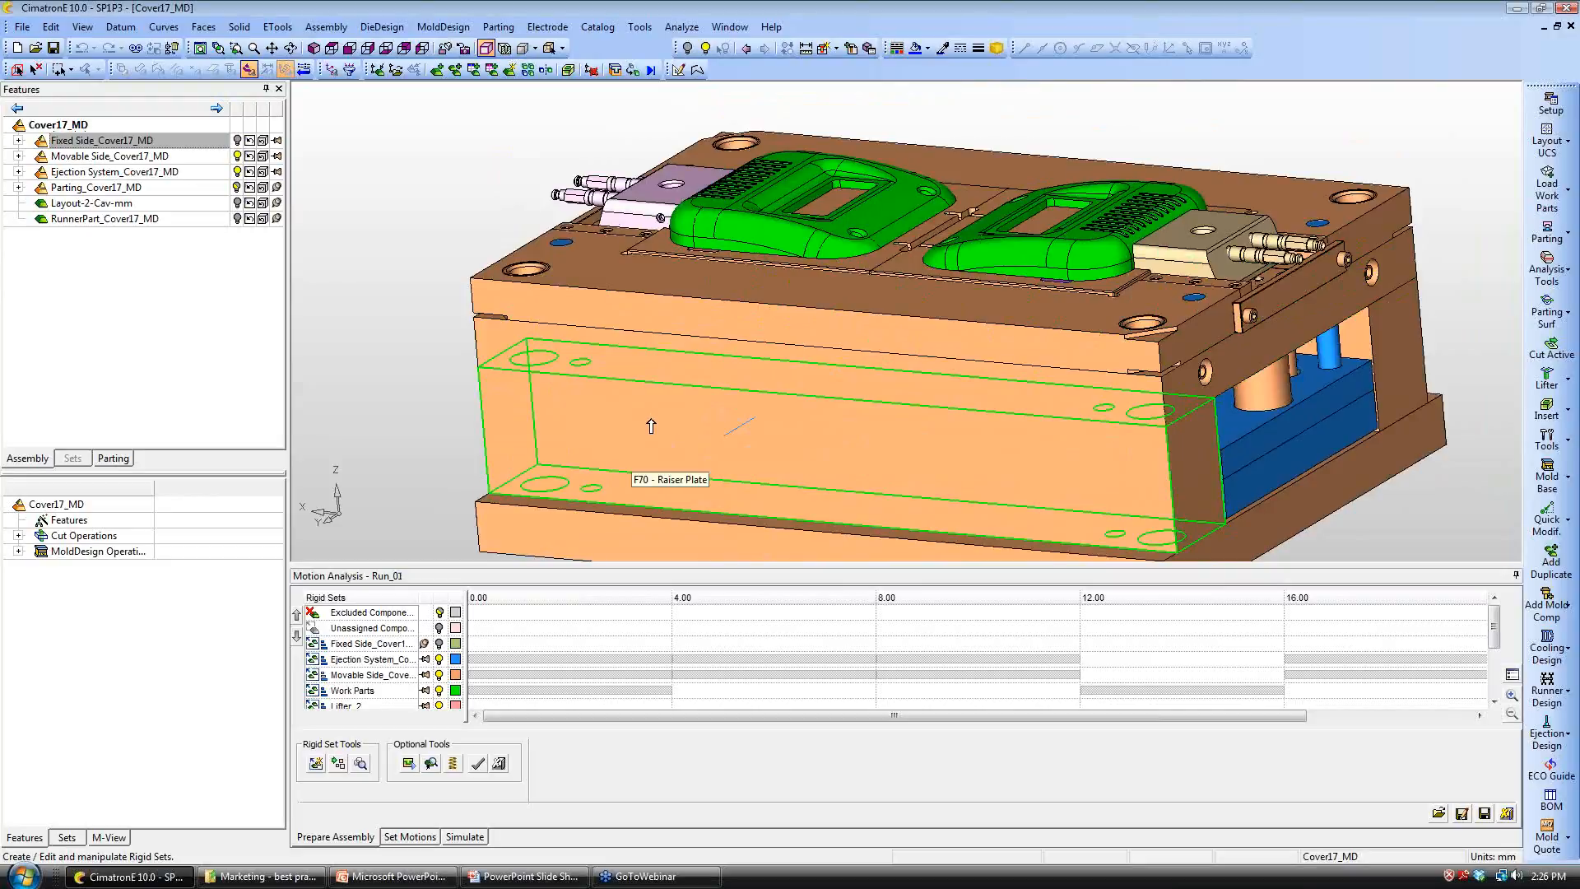
double_click(380, 660)
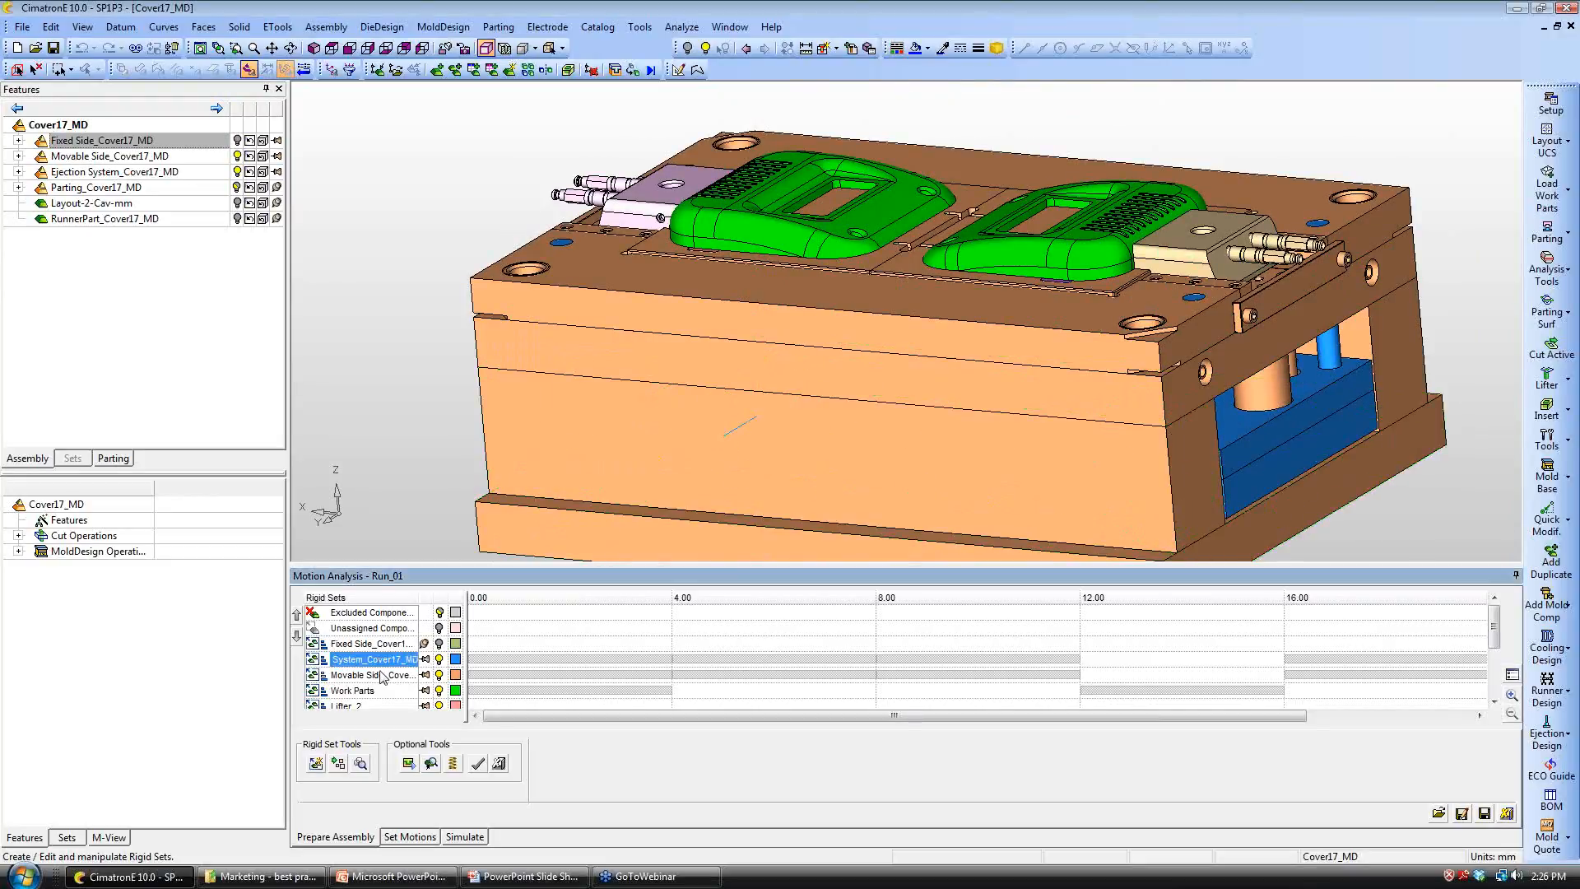
double_click(379, 690)
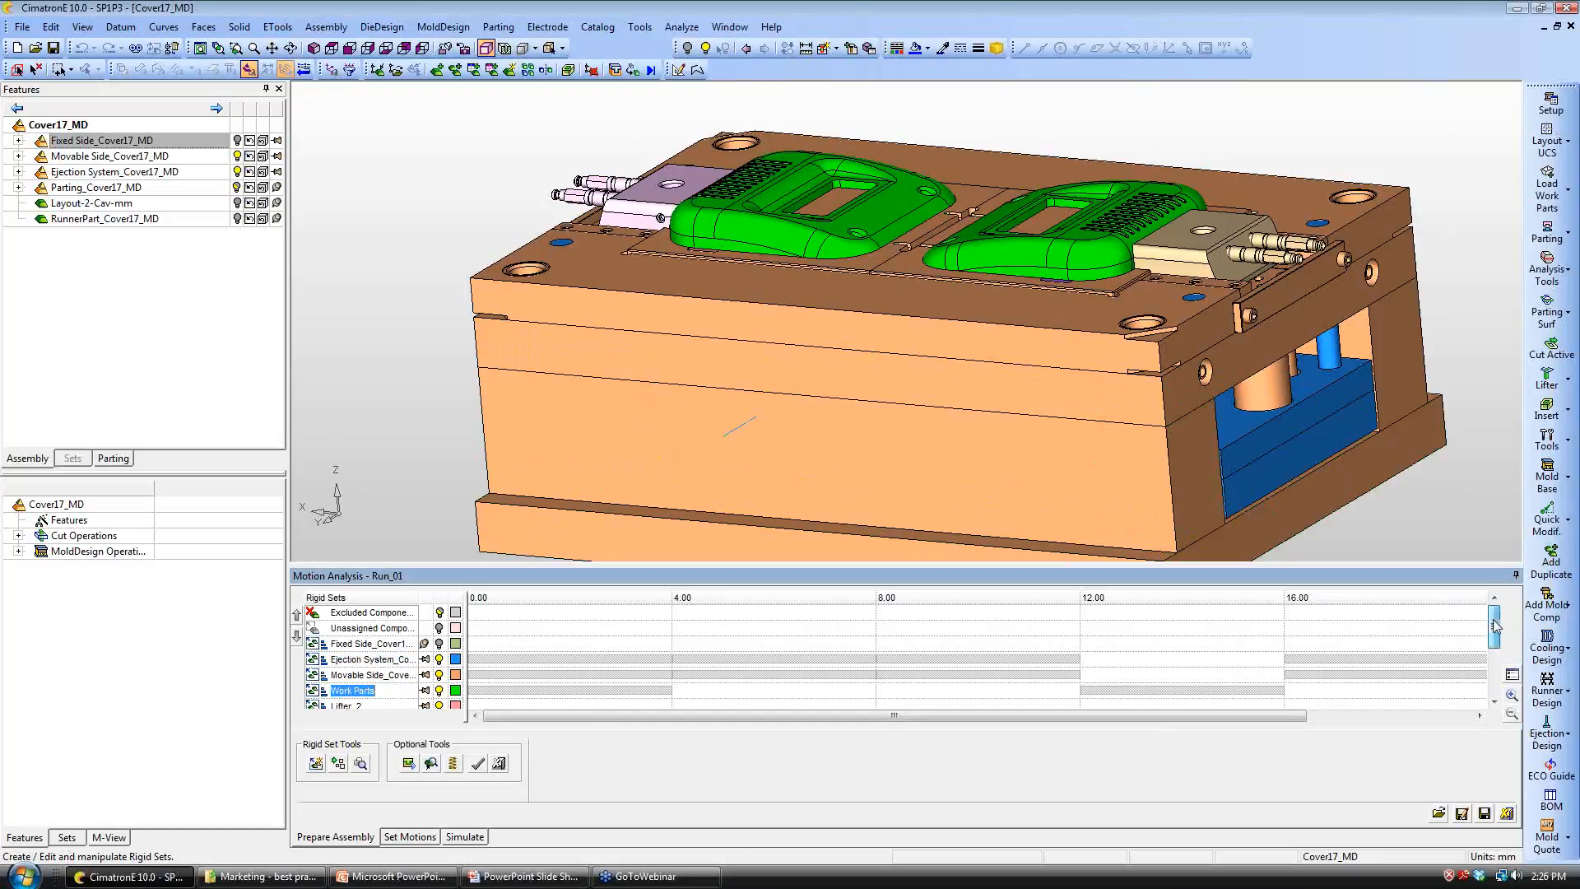
left_click_drag(1495, 626, 1499, 645)
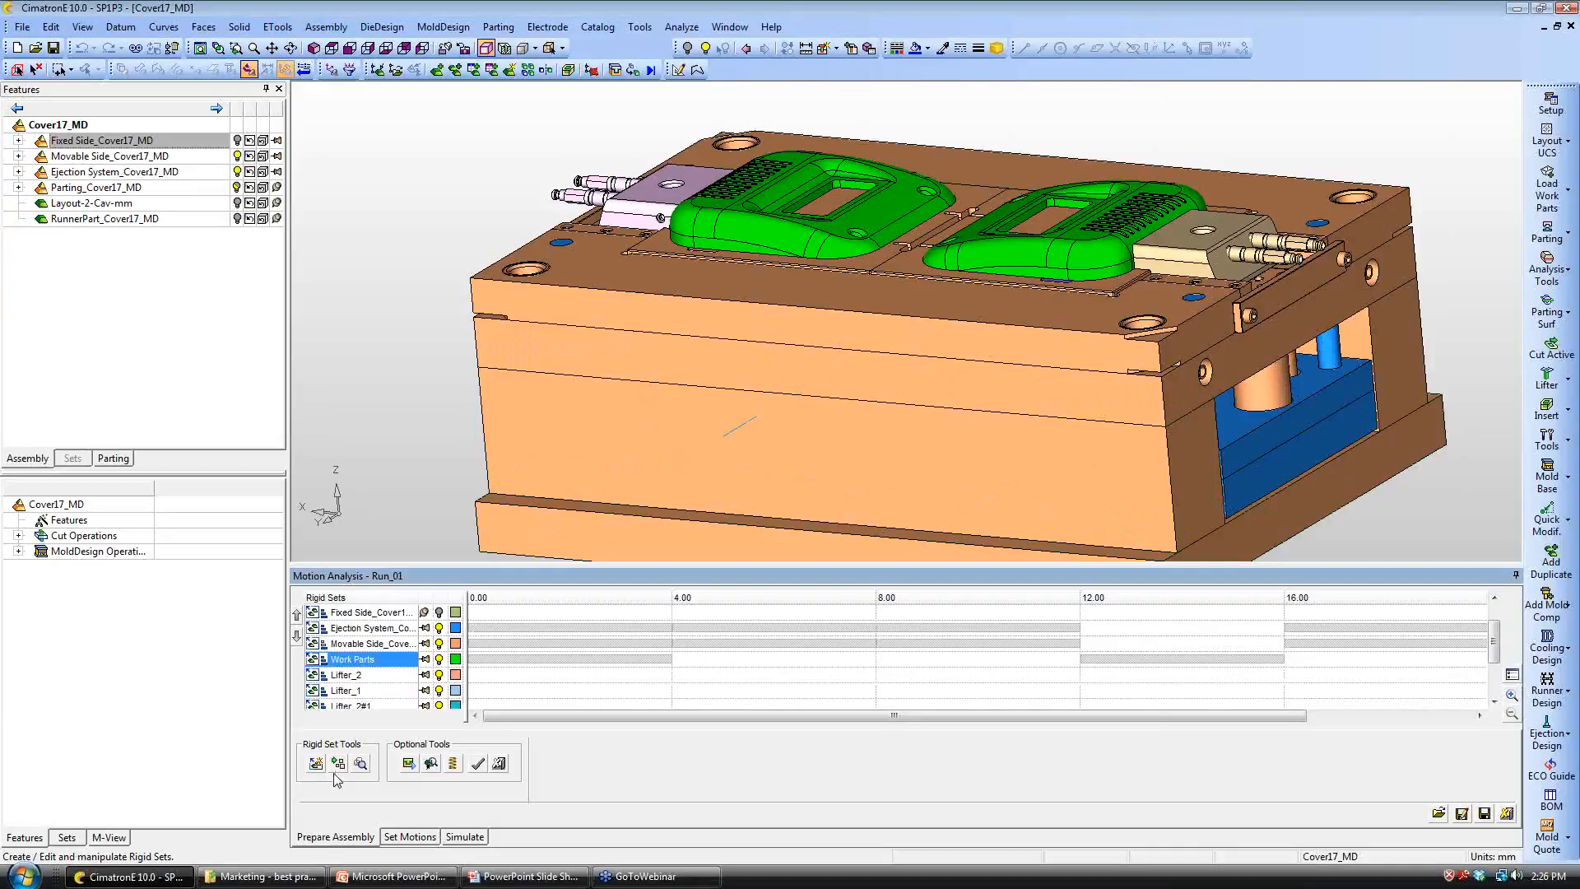
left_click(403, 838)
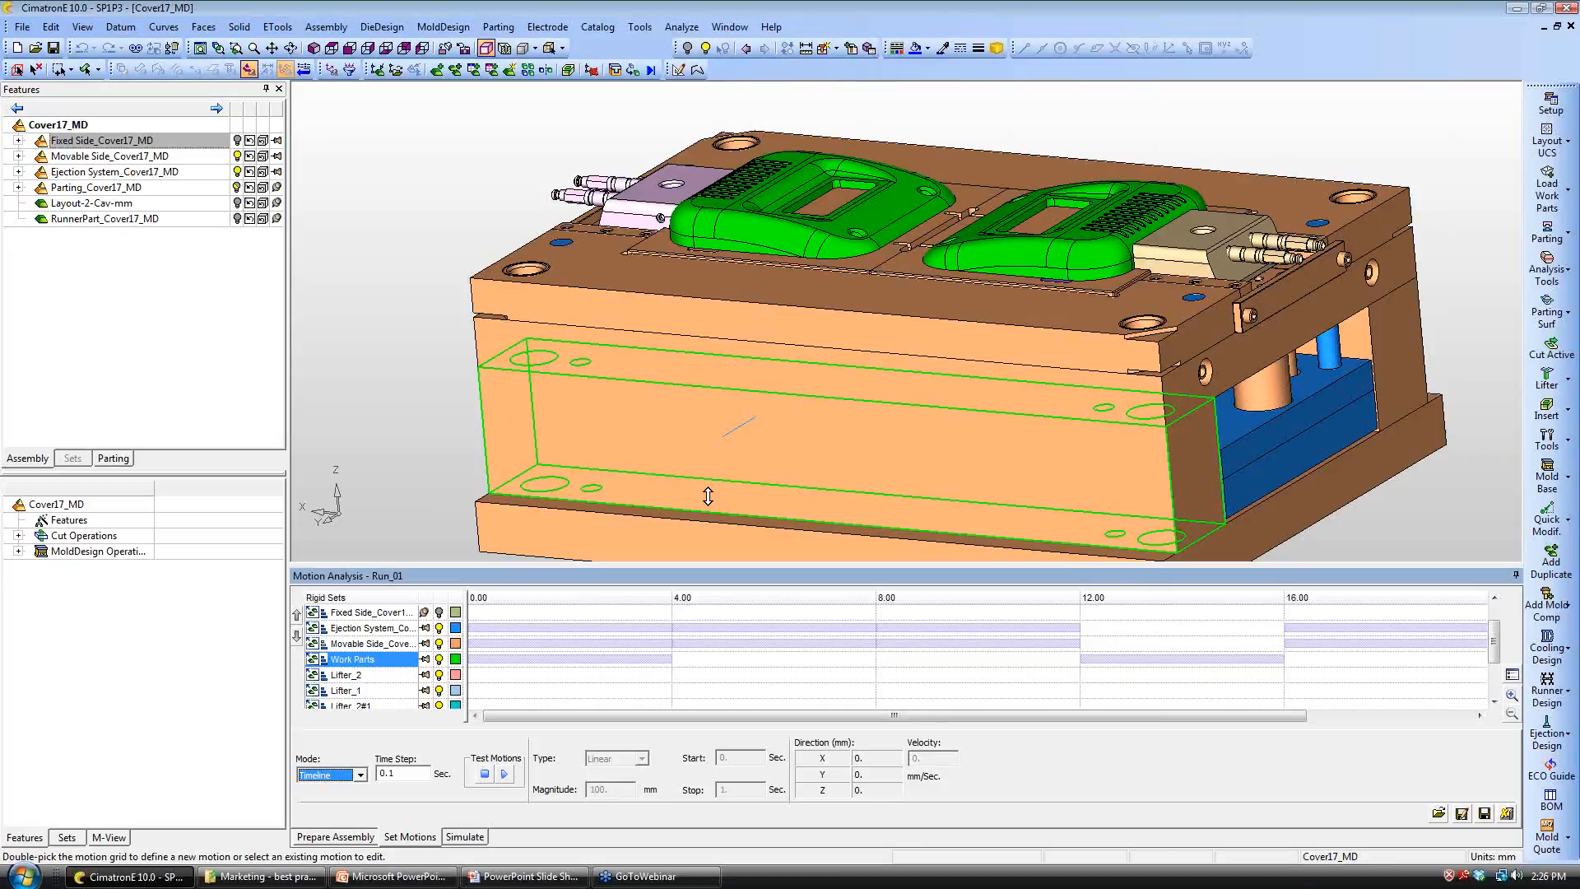
Step: Show the fixed side again and play the motion simulation on repeat from 0 to 20 seconds, examining the mold halves, slides and work parts
left_click(465, 837)
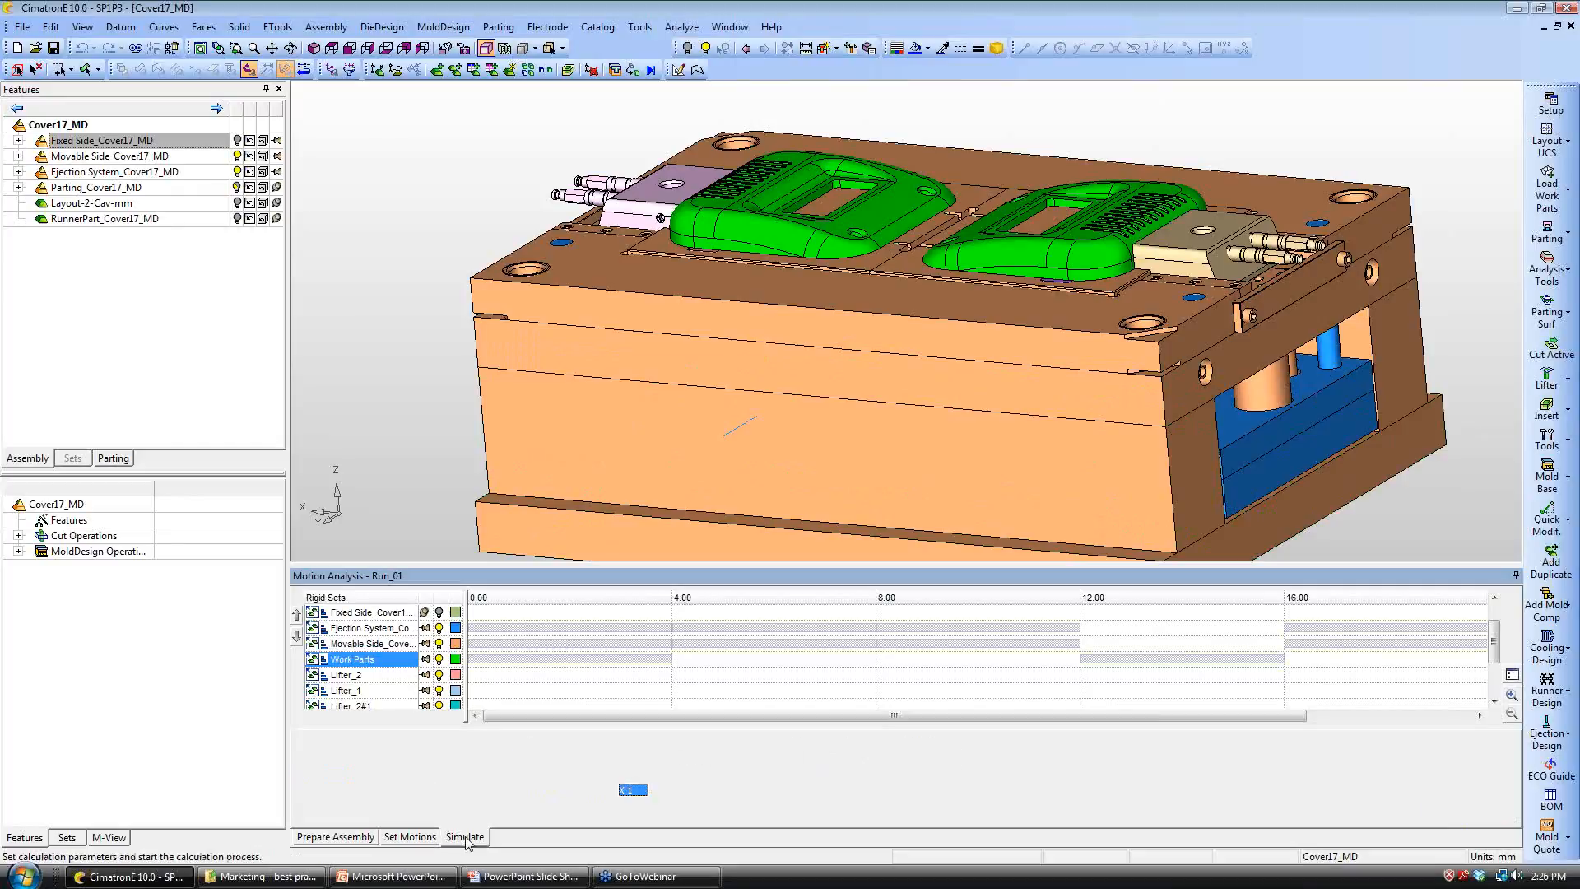
left_click(688, 788)
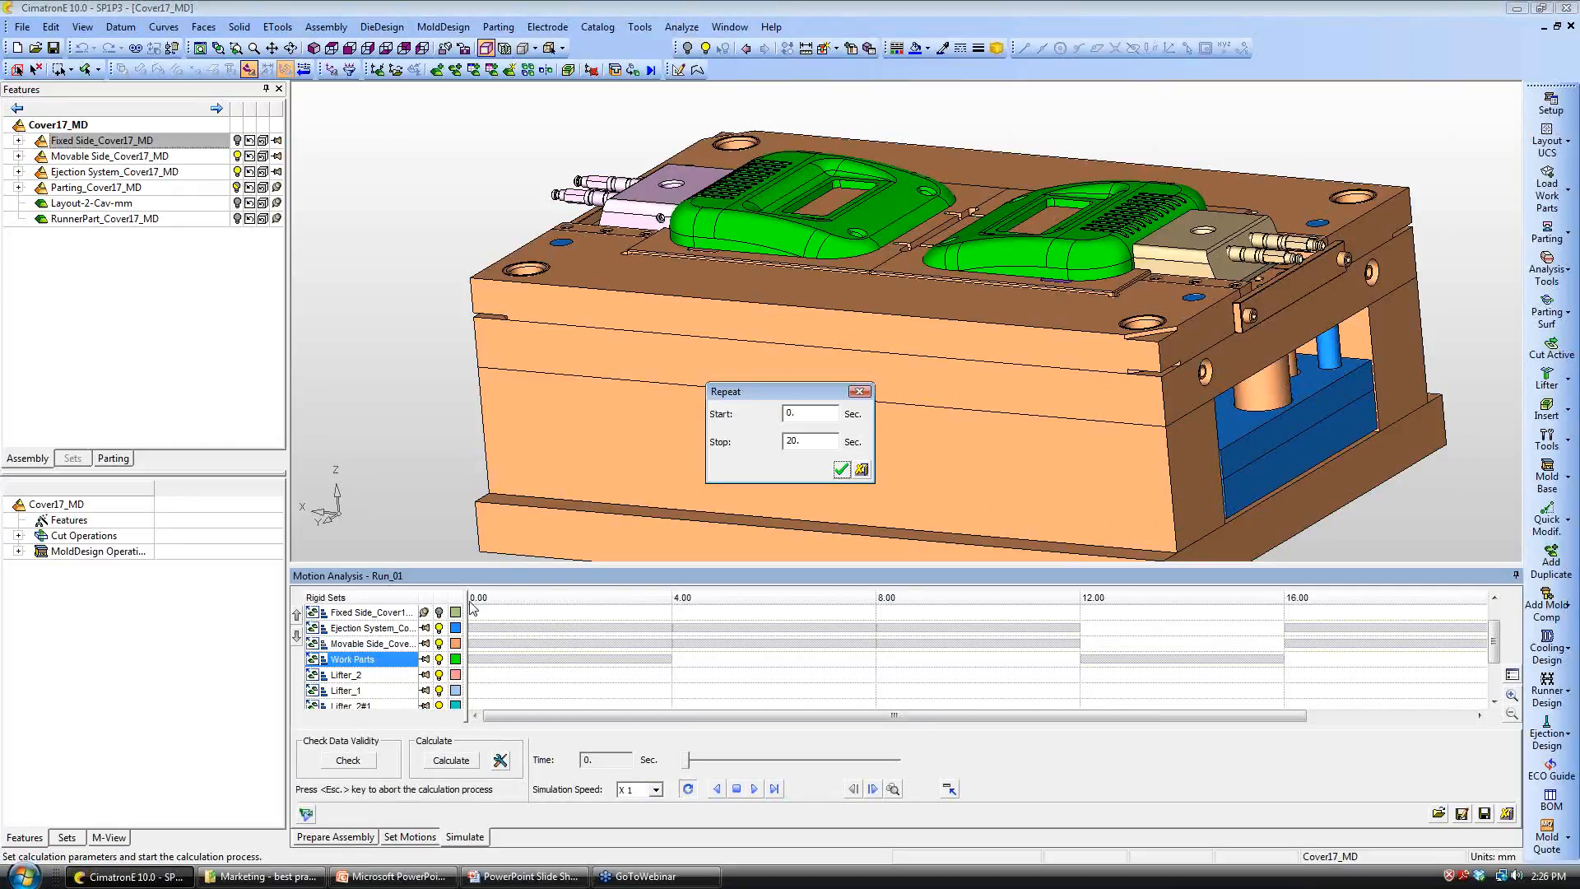
left_click(841, 469)
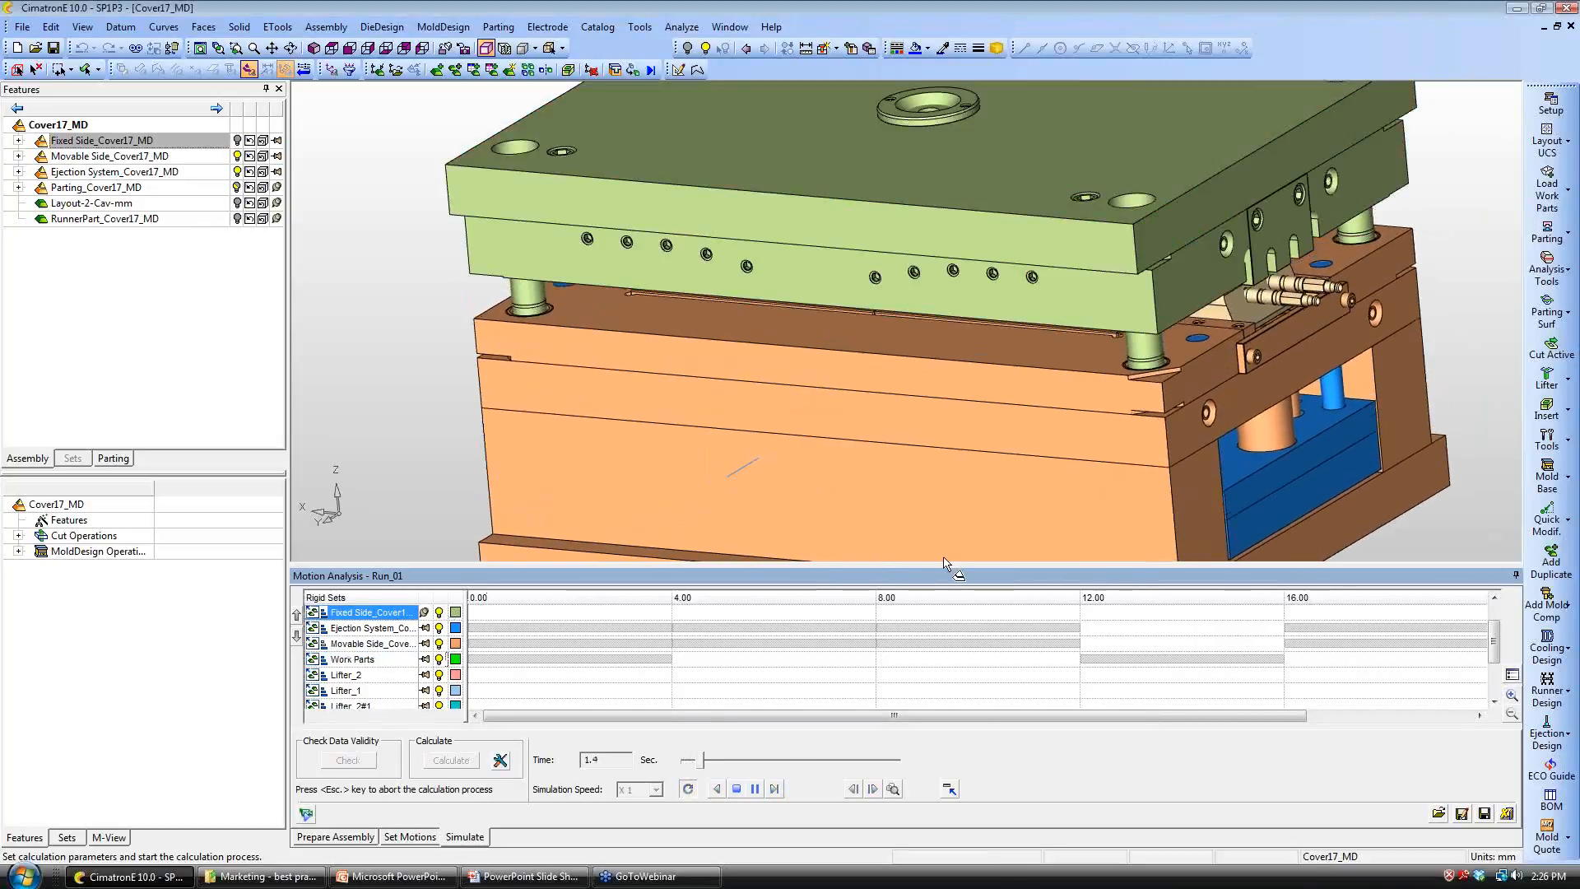
mouse_move(810, 519)
left_mouse_down("ctrl")
mouse_move(818, 504)
mouse_move(816, 539)
left_mouse_up("ctrl")
right_click_drag(815, 531, 791, 473, "ctrl")
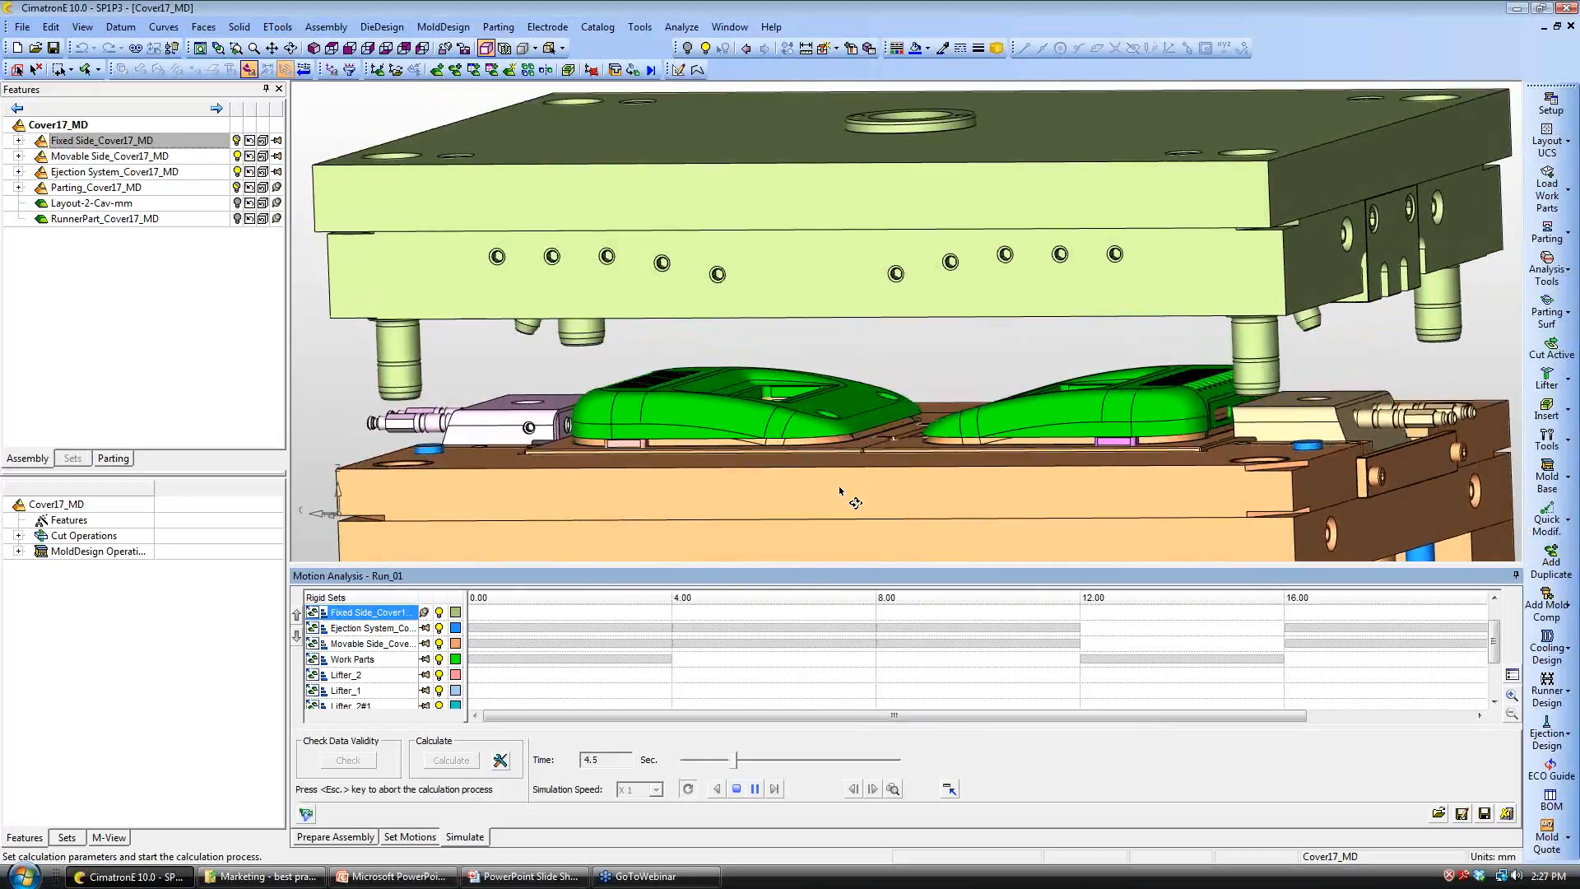
scroll(853, 500, "up", 2)
middle_click_drag(1045, 545, 839, 504)
scroll(840, 503, "up", 1)
scroll(840, 504, "up", 1)
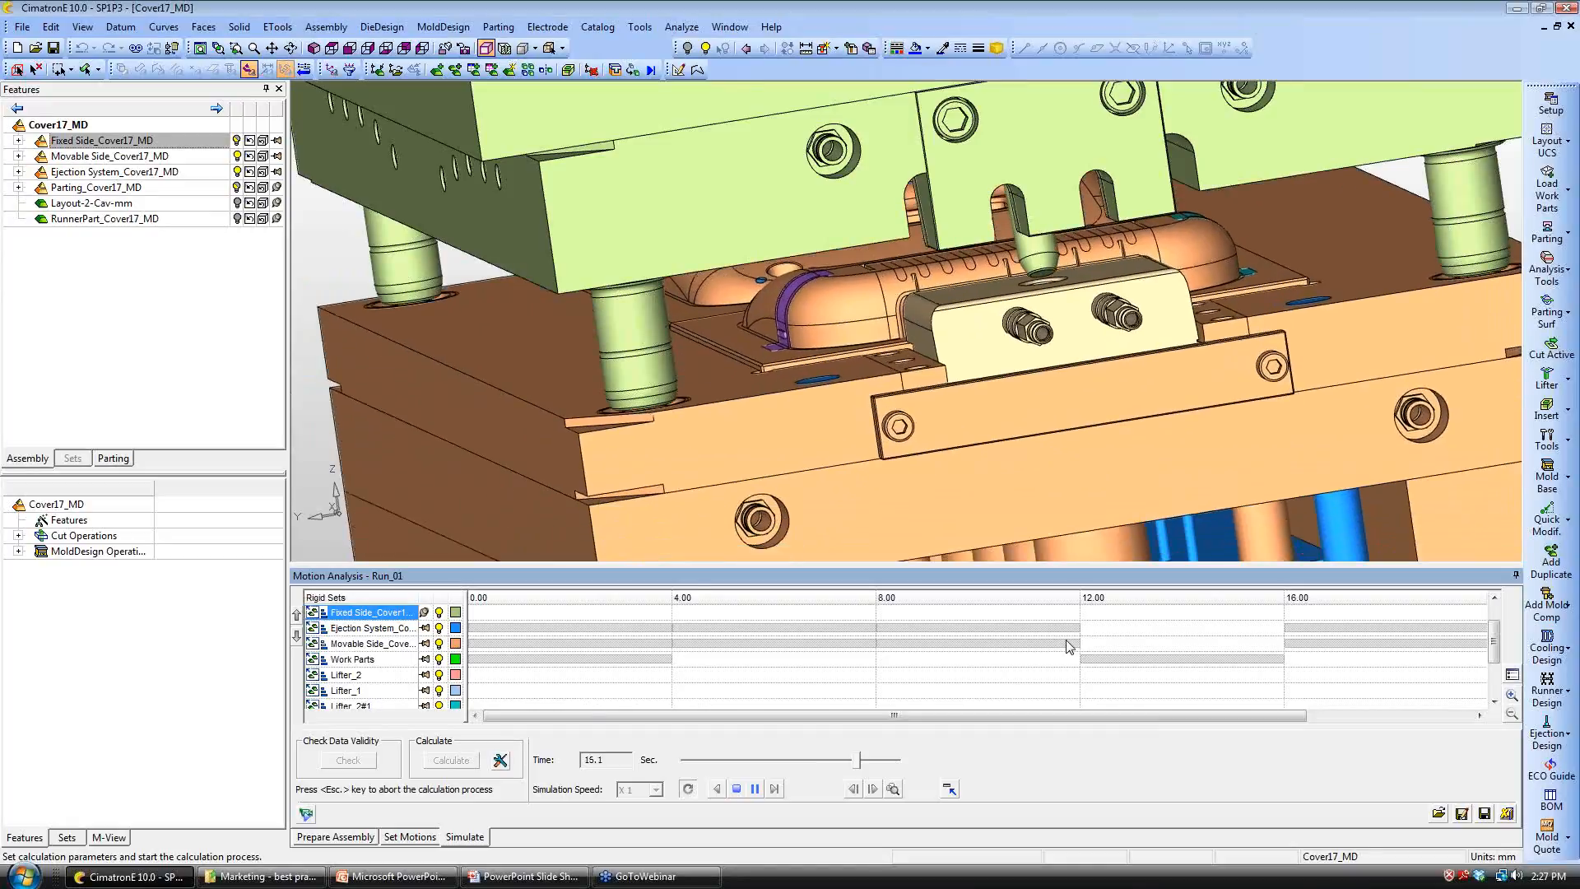
key("alt+Tab")
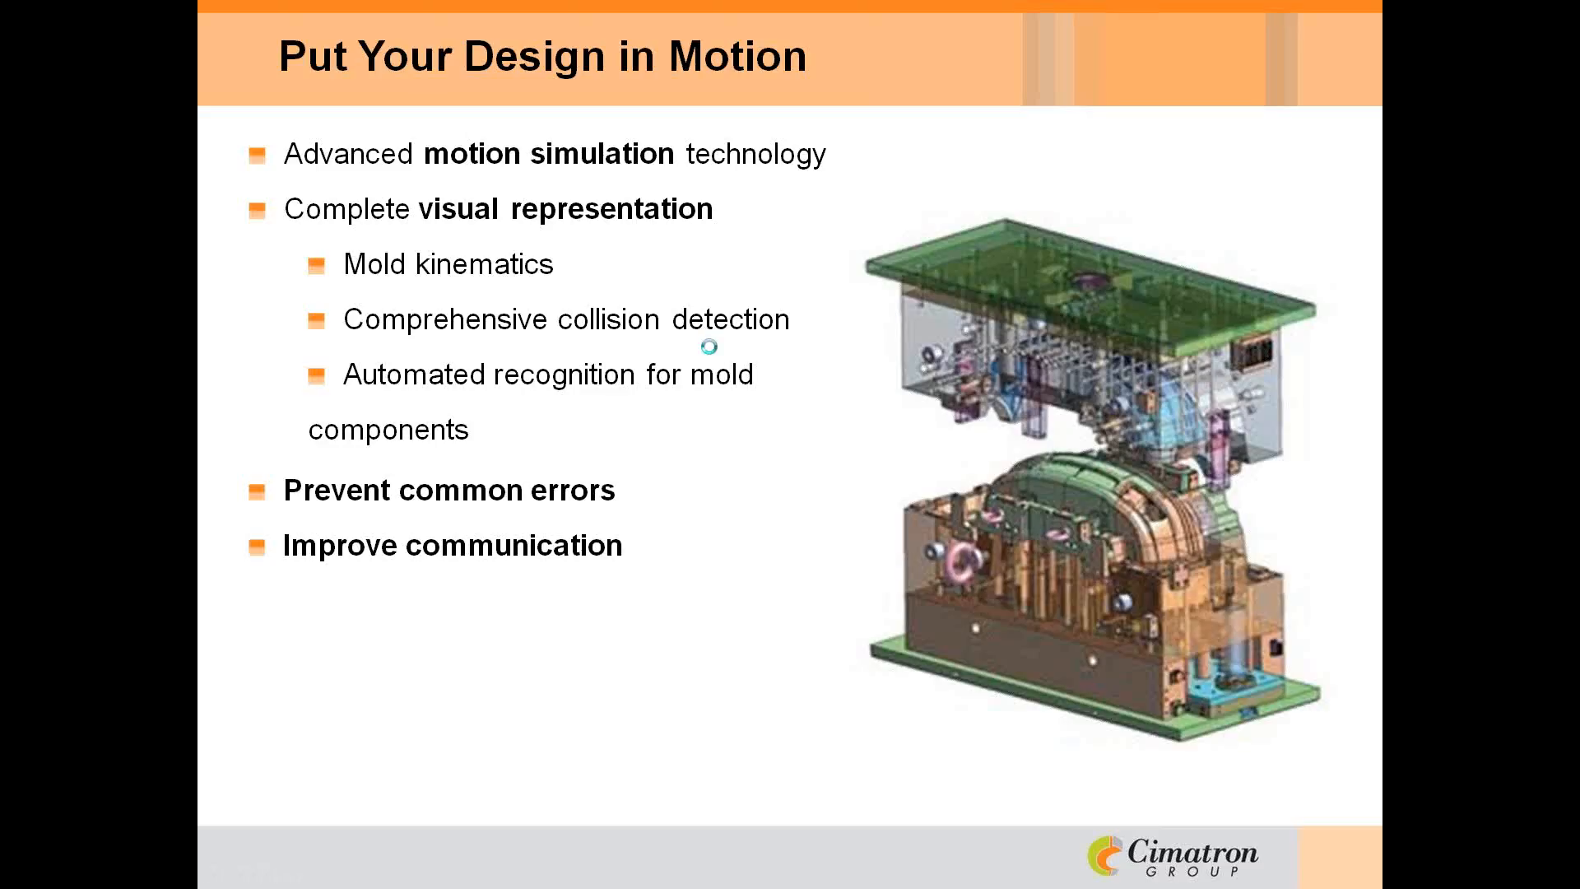
left_click(710, 347)
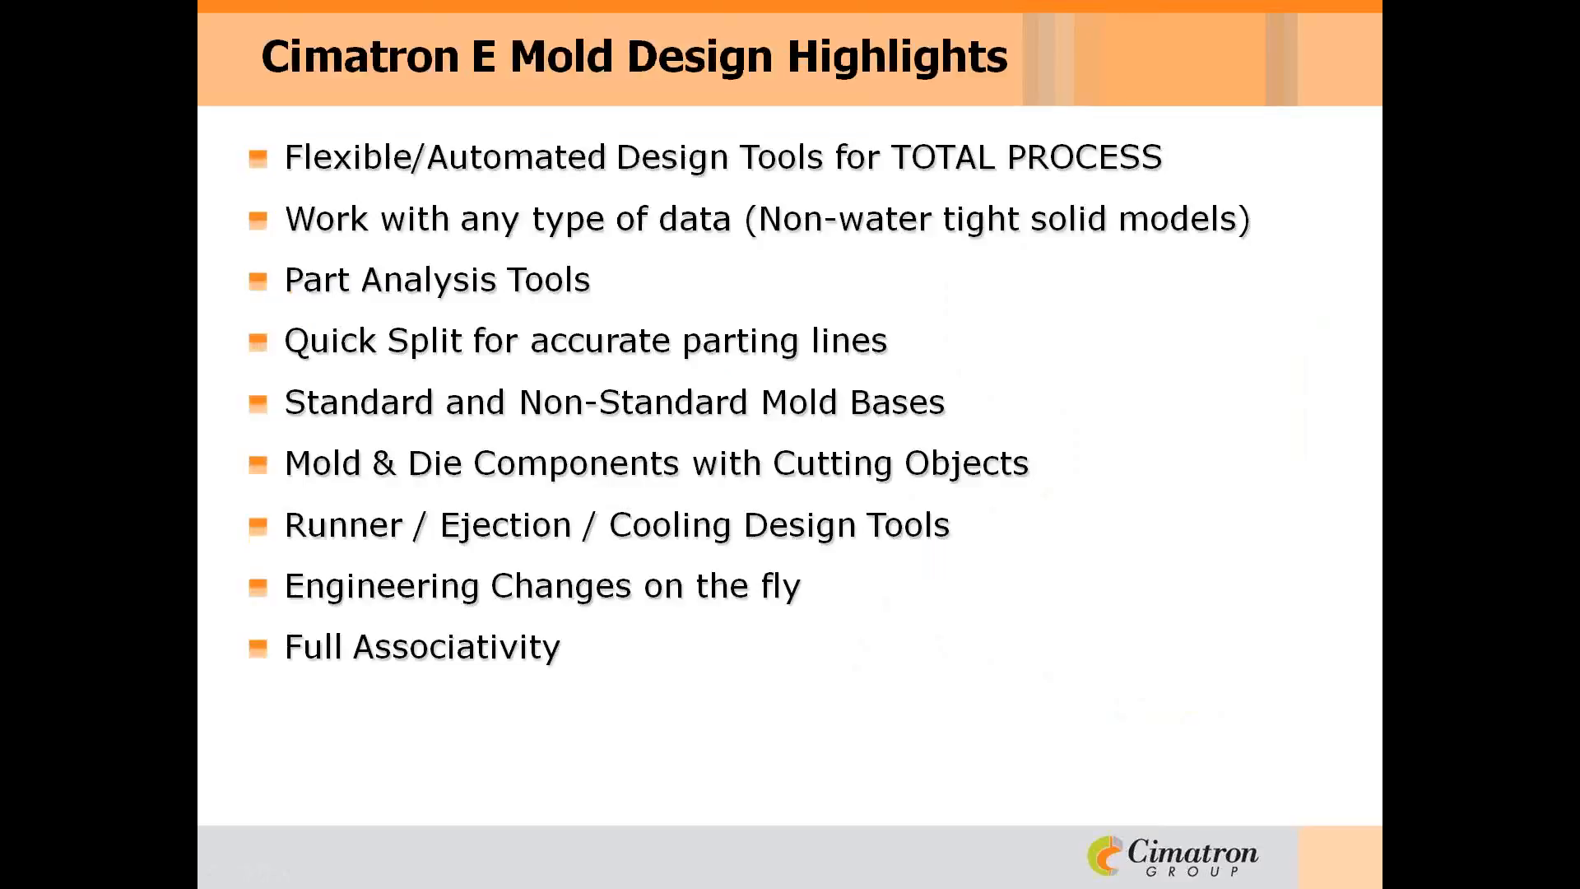